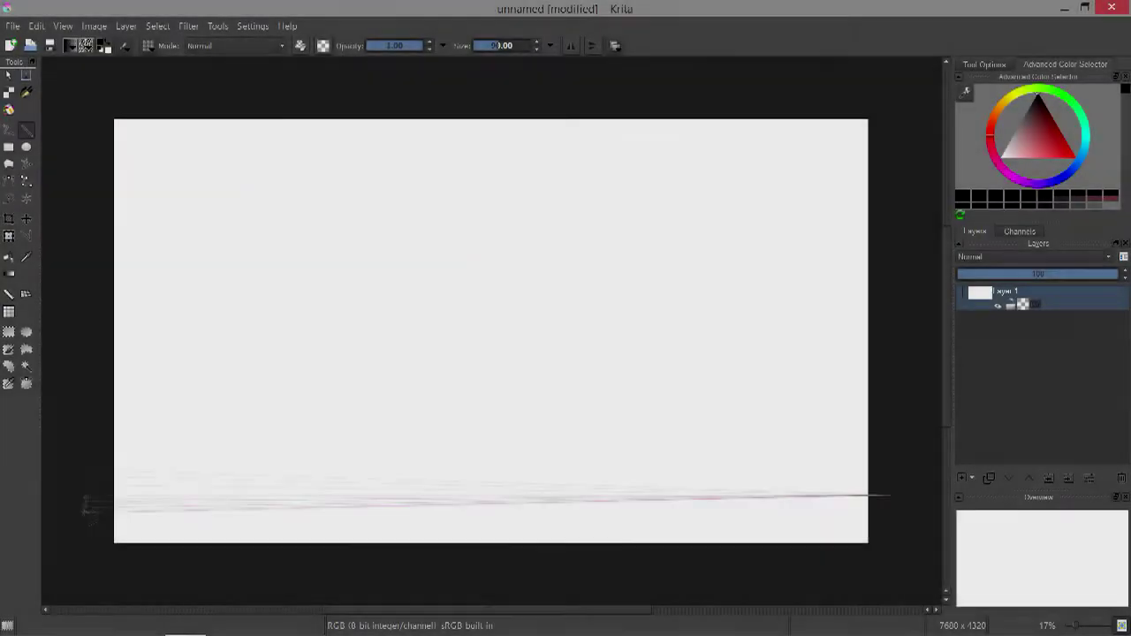
Draw straight perspective guide lines radiating from a vanishing point near the lower middle of the canvas to its edges.
mouse_move(480, 494)
left_mouse_down()
mouse_move(114, 195)
mouse_move(868, 203)
left_mouse_up()
left_click_drag(480, 493, 723, 119)
left_click_drag(477, 515, 237, 141)
left_click_drag(478, 516, 405, 141)
left_click_drag(477, 515, 114, 458)
key("minus")
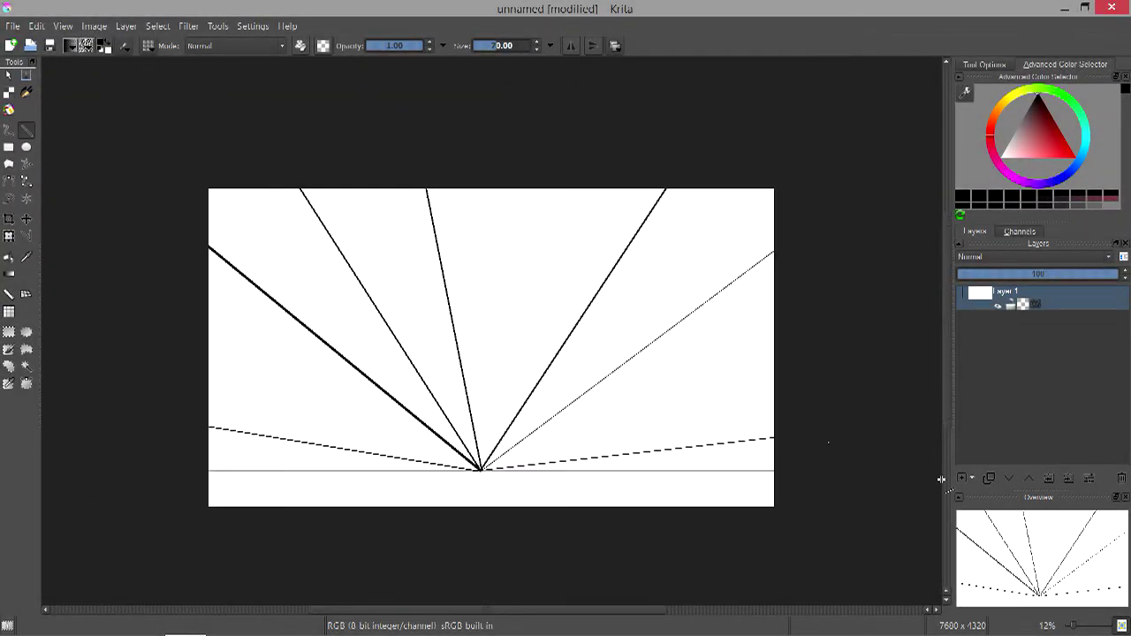
Add a new layer filled with white above the guide lines and lower its opacity to about 80% to fade them.
key("Insert")
key("BackSpace")
left_click_drag(1116, 274, 1099, 276)
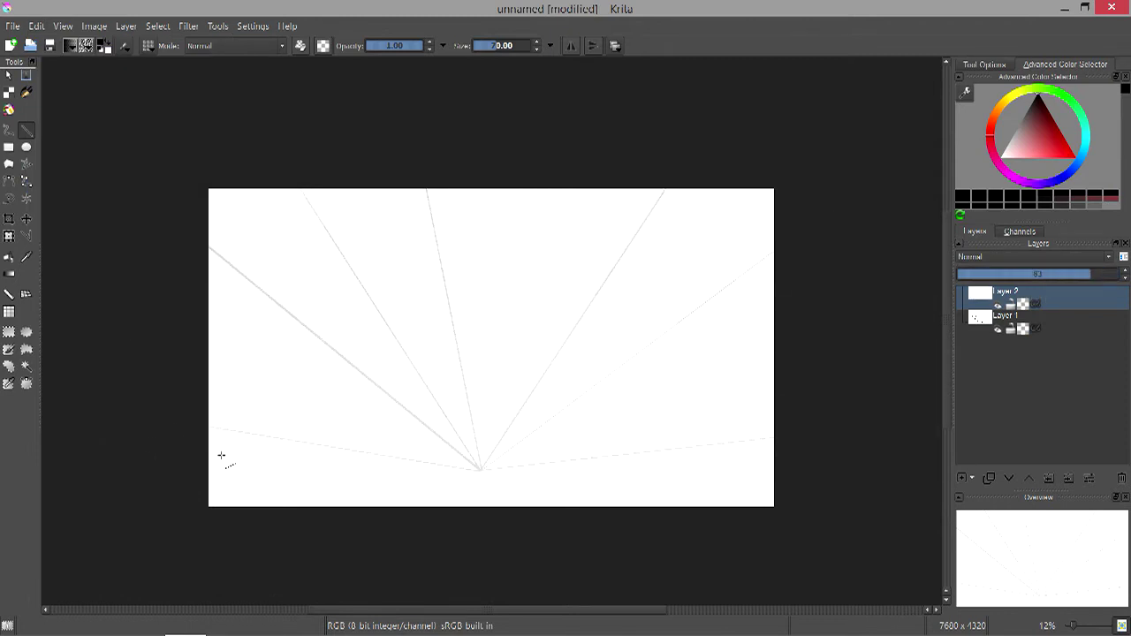
Add an empty layer on top for sketching and merge the semi-transparent white layer with the guide-line layer below.
key("Insert")
left_click(126, 26)
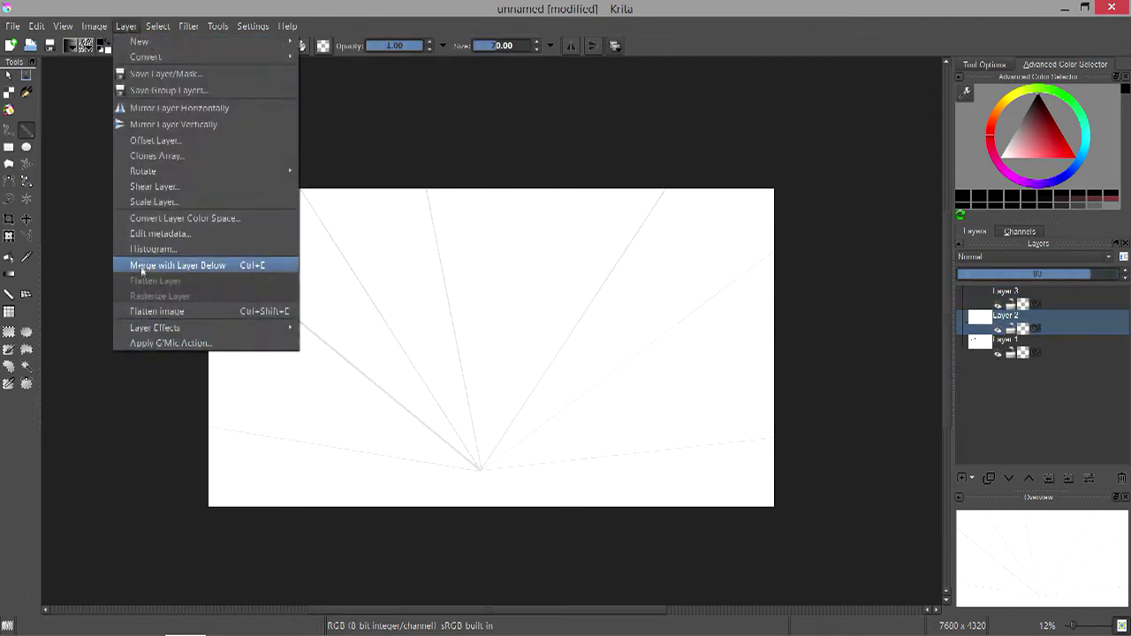
left_click(221, 262)
Sketch a reclining figure's rib cage, hips, shoulders, supporting arm and bent leg with the brush at the canvas's lower left.
key("b")
mouse_move(406, 391)
left_mouse_down()
mouse_move(397, 422)
mouse_move(425, 411)
mouse_move(388, 430)
mouse_move(433, 413)
mouse_move(355, 404)
mouse_move(368, 404)
mouse_move(318, 357)
mouse_move(323, 404)
mouse_move(362, 389)
left_mouse_up()
mouse_move(297, 375)
left_mouse_down()
mouse_move(271, 414)
mouse_move(292, 405)
mouse_move(322, 347)
left_mouse_up()
left_click_drag(283, 408, 211, 492)
mouse_move(389, 436)
left_mouse_down()
mouse_move(460, 452)
mouse_move(456, 438)
left_mouse_up()
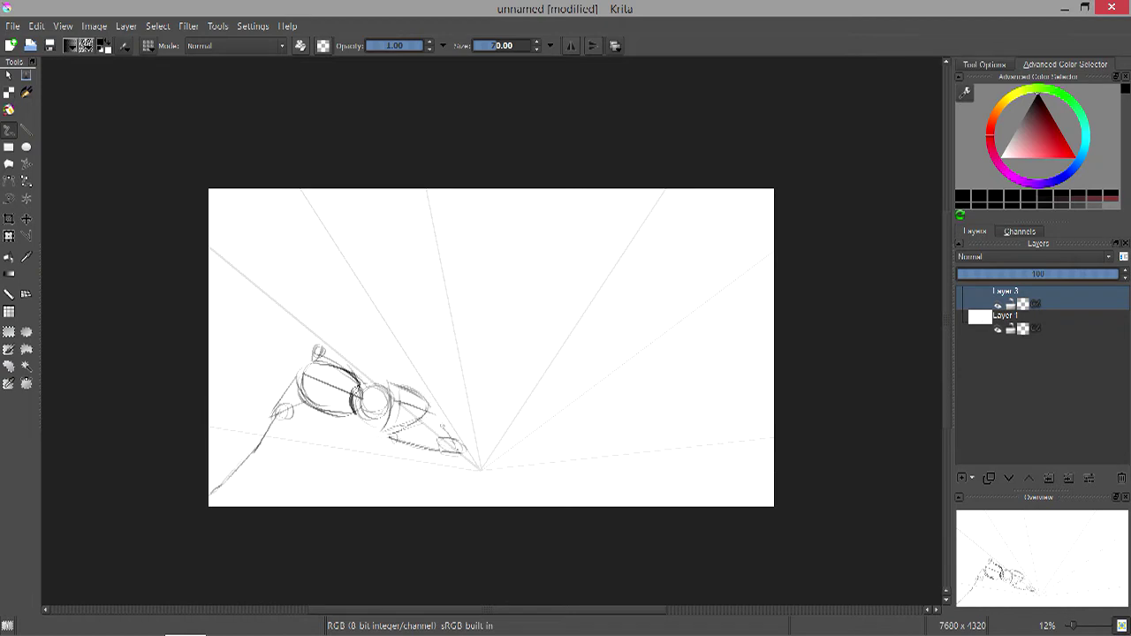
Sketch the reclining figure's long outstretched leg, rear foot, second arm and the hand planted at the canvas edge.
left_click_drag(434, 425, 465, 422)
left_click_drag(403, 380, 395, 383)
left_click_drag(482, 372, 492, 369)
left_click_drag(396, 384, 624, 354)
right_click(340, 356)
right_click(340, 355)
left_click_drag(319, 353, 415, 353)
left_click_drag(226, 480, 211, 493)
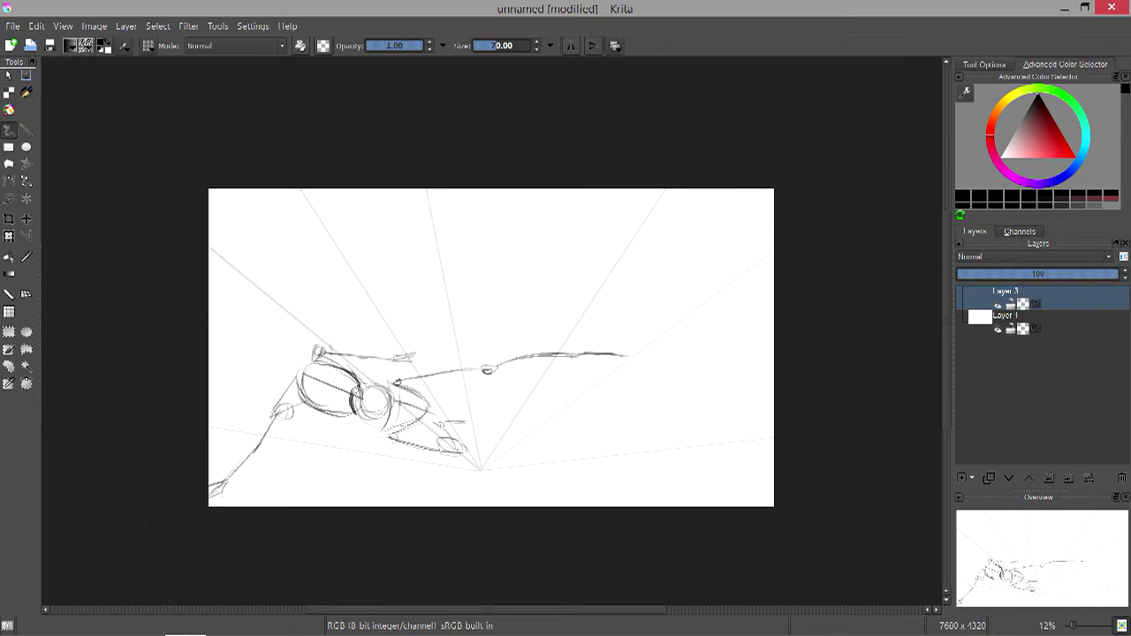
Sketch the reclining figure's oval head and scale it slightly smaller within a rectangular selection.
mouse_move(306, 324)
left_mouse_down()
mouse_move(304, 357)
mouse_move(263, 343)
mouse_move(309, 358)
left_mouse_up()
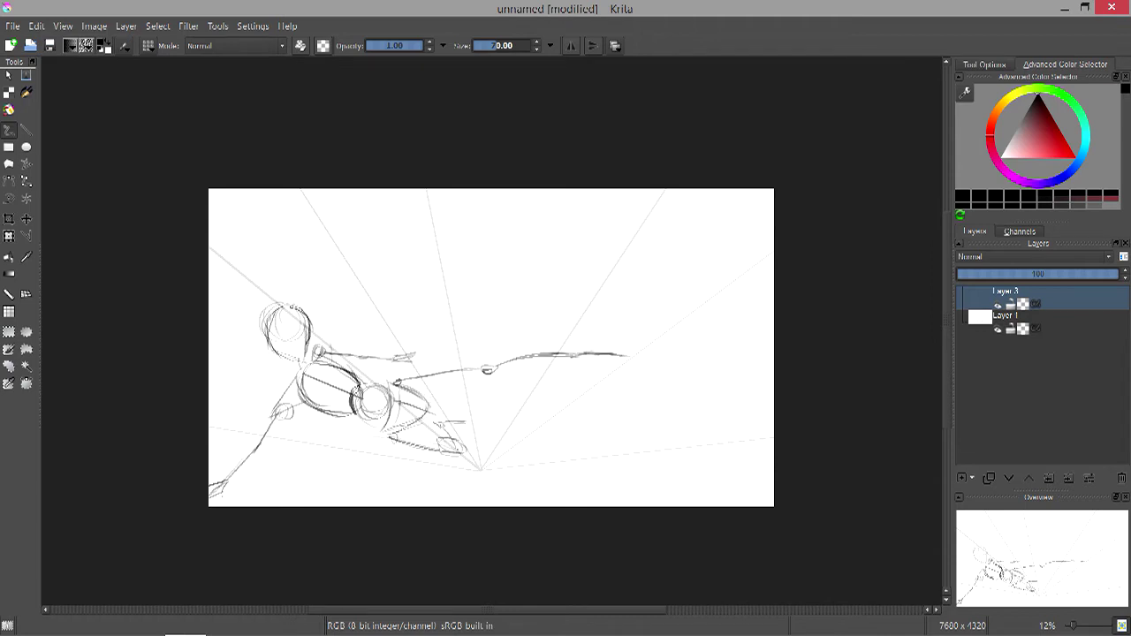
key("ctrl+r")
left_click_drag(247, 276, 315, 362)
key("ctrl+t")
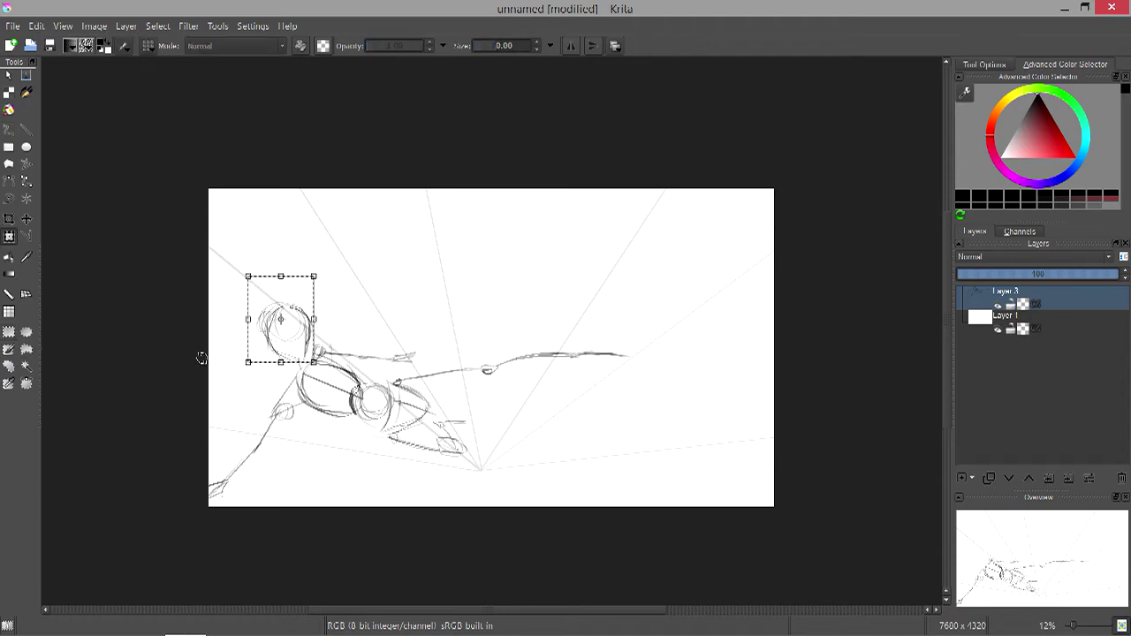
key("Return")
key("ctrl+shift+a")
key("b")
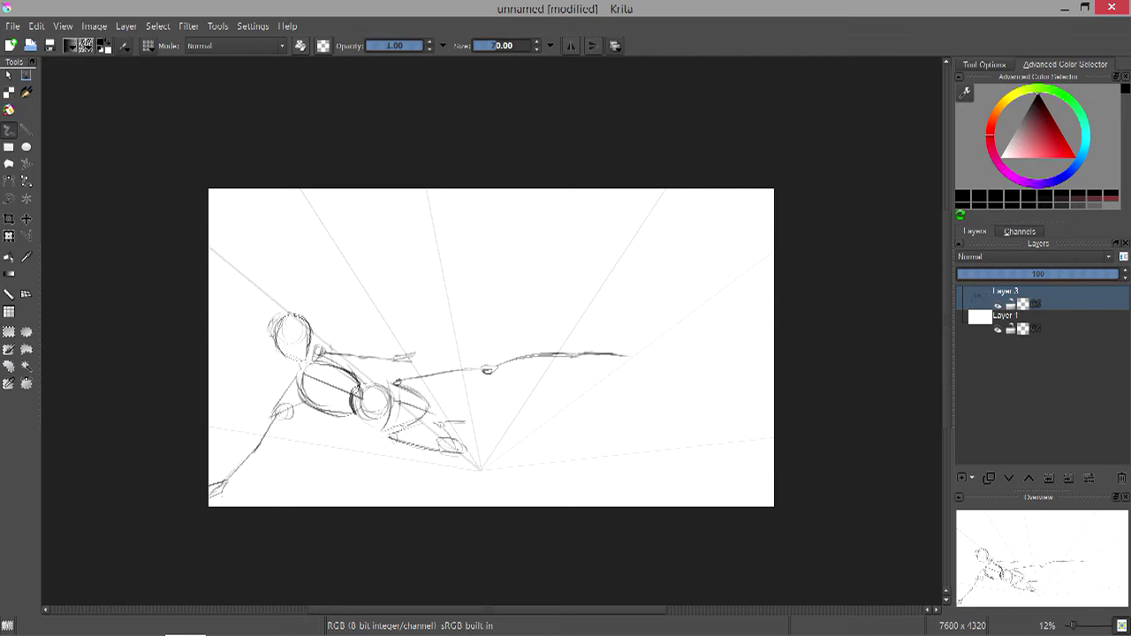
Sketch a second, leaping figure's pelvis, bent leg and long kicking leg reaching down to the reclining figure.
mouse_move(380, 347)
left_mouse_down()
mouse_move(549, 252)
mouse_move(582, 271)
left_mouse_up()
left_click_drag(551, 292, 609, 277)
mouse_move(534, 248)
left_mouse_down()
mouse_move(543, 283)
mouse_move(618, 354)
left_mouse_up()
left_click_drag(545, 343, 534, 380)
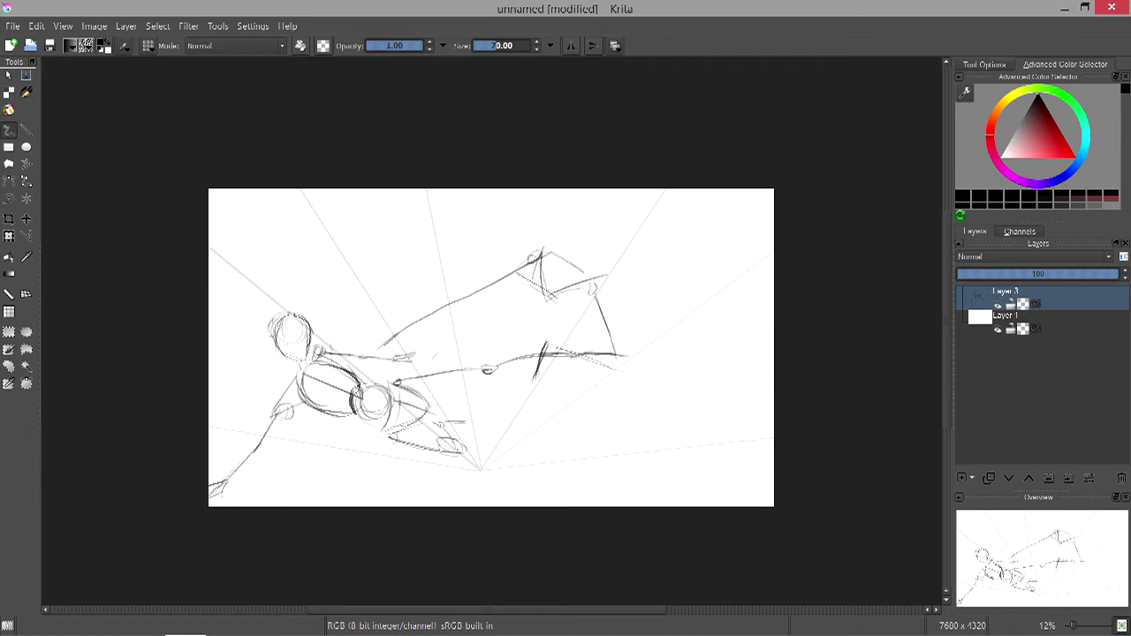
left_click_drag(371, 359, 396, 333)
Scale the whole two-figure sketch down toward the canvas's lower-left corner.
left_click(9, 236)
left_click_drag(745, 188, 654, 244)
key("Return")
key("b")
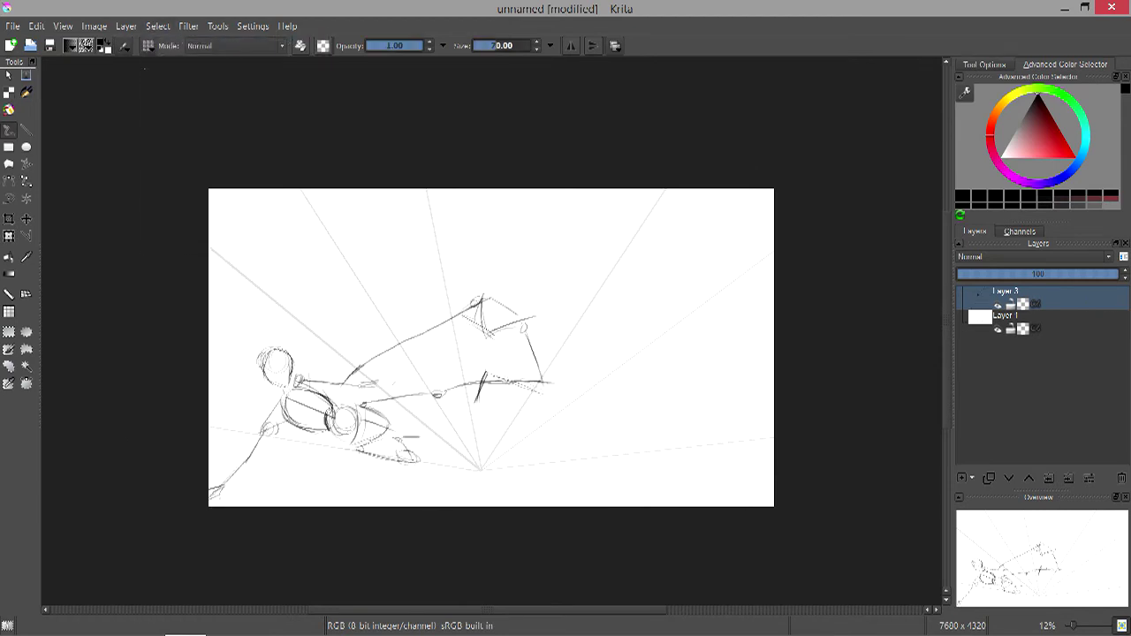
Sketch the leaping figure's rib cage, bent rear arm, raised front arm and pelvis, with the brush size raised to 80.
left_click_drag(493, 251, 508, 298)
mouse_move(500, 249)
left_mouse_down()
mouse_move(494, 311)
mouse_move(492, 297)
mouse_move(523, 295)
mouse_move(512, 294)
left_mouse_up()
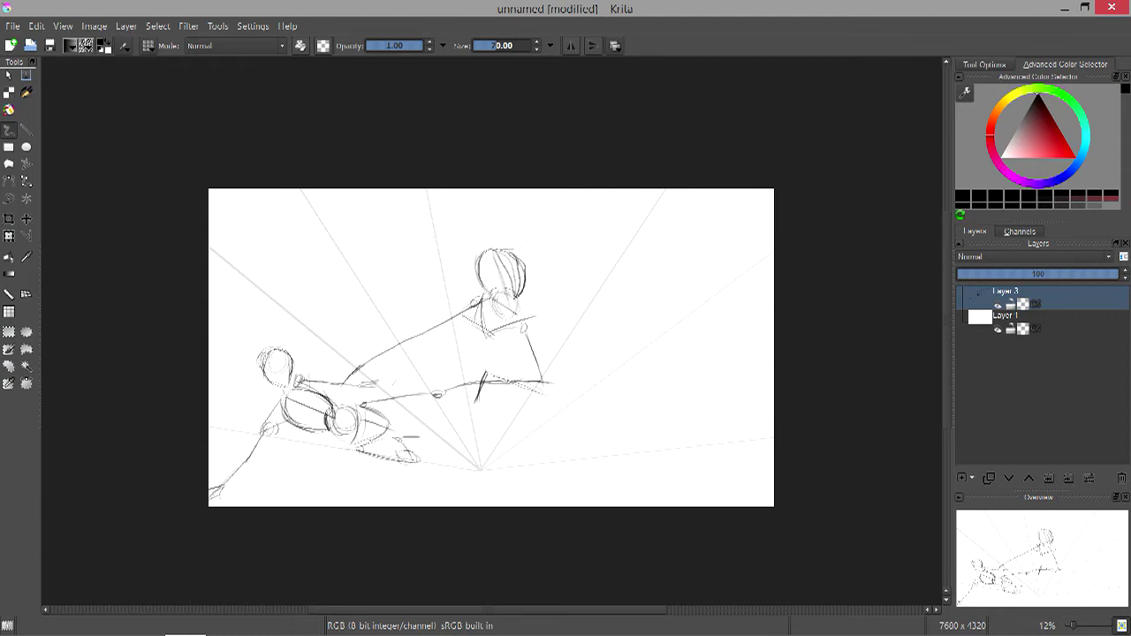
left_click_drag(508, 252, 540, 264)
key("bracketright")
mouse_move(511, 253)
left_mouse_down()
mouse_move(556, 264)
mouse_move(475, 253)
mouse_move(454, 216)
mouse_move(412, 213)
left_mouse_up()
mouse_move(484, 299)
left_mouse_down()
mouse_move(492, 340)
mouse_move(520, 308)
mouse_move(481, 329)
mouse_move(495, 339)
left_mouse_up()
key("e")
key("e")
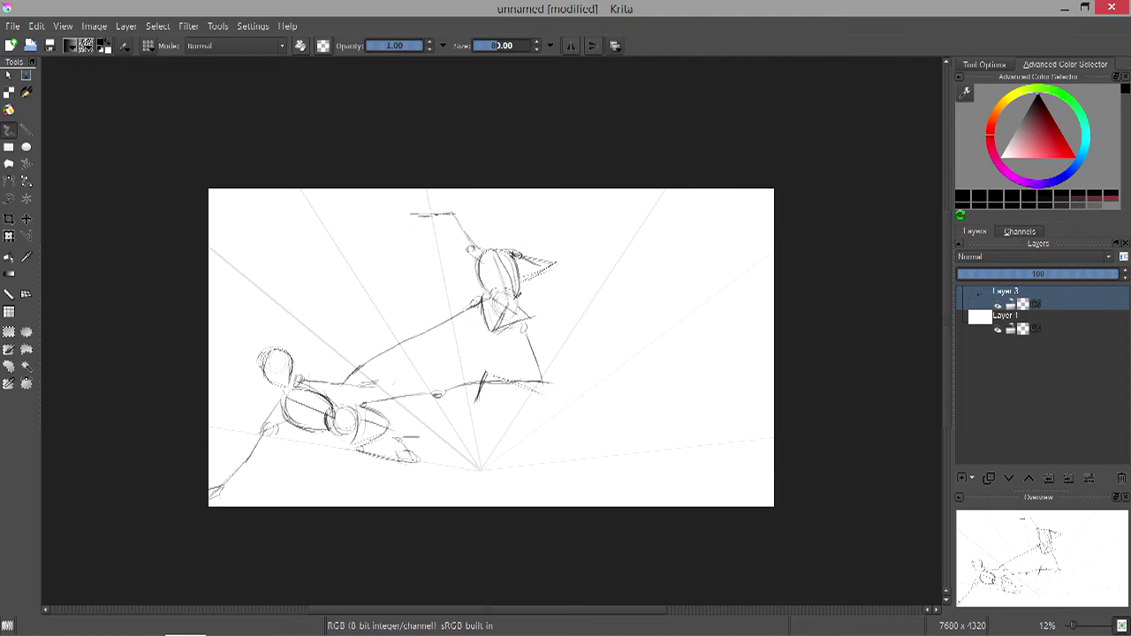
Sketch the leaping figure's head, hair and outstretched hand, erasing overlapping construction lines around the shoulder.
mouse_move(483, 246)
left_mouse_down()
mouse_move(498, 254)
mouse_move(508, 288)
left_mouse_up()
key("e")
mouse_move(486, 253)
left_mouse_down()
mouse_move(454, 219)
mouse_move(475, 269)
mouse_move(452, 255)
mouse_move(478, 265)
left_mouse_up()
key("e")
mouse_move(411, 202)
left_mouse_down()
mouse_move(397, 216)
mouse_move(412, 221)
mouse_move(392, 209)
mouse_move(408, 236)
mouse_move(478, 254)
mouse_move(471, 276)
mouse_move(443, 288)
left_mouse_up()
key("e")
key("e")
left_click_drag(472, 267, 474, 288)
mouse_move(458, 228)
left_mouse_down()
mouse_move(445, 272)
mouse_move(471, 203)
mouse_move(477, 237)
left_mouse_up()
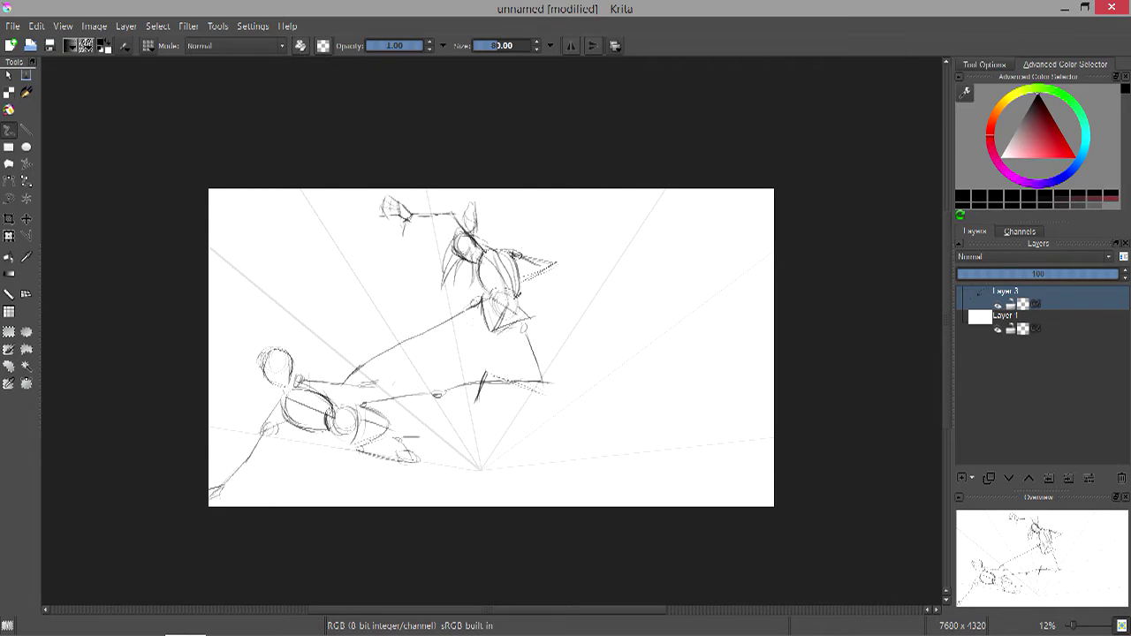
Erase stray construction lines across the leaping figure's pelvis.
key("e")
mouse_move(488, 315)
left_mouse_down()
mouse_move(527, 295)
mouse_move(526, 314)
left_mouse_up()
key("e")
Sketch a third, crouching figure at the lower right with widely spread legs, pelvis, waist and rib cage.
left_click_drag(536, 457, 508, 470)
mouse_move(617, 408)
left_mouse_down()
mouse_move(642, 434)
mouse_move(669, 405)
mouse_move(636, 432)
left_mouse_up()
mouse_move(633, 379)
left_mouse_down()
mouse_move(695, 456)
mouse_move(769, 470)
left_mouse_up()
left_click_drag(661, 422, 661, 446)
mouse_move(615, 410)
left_mouse_down()
mouse_move(556, 428)
mouse_move(503, 474)
left_mouse_up()
left_click_drag(632, 430, 643, 435)
left_click_drag(633, 352, 632, 388)
mouse_move(620, 334)
left_mouse_down()
mouse_move(624, 380)
mouse_move(654, 387)
left_mouse_up()
left_click_drag(618, 353, 625, 392)
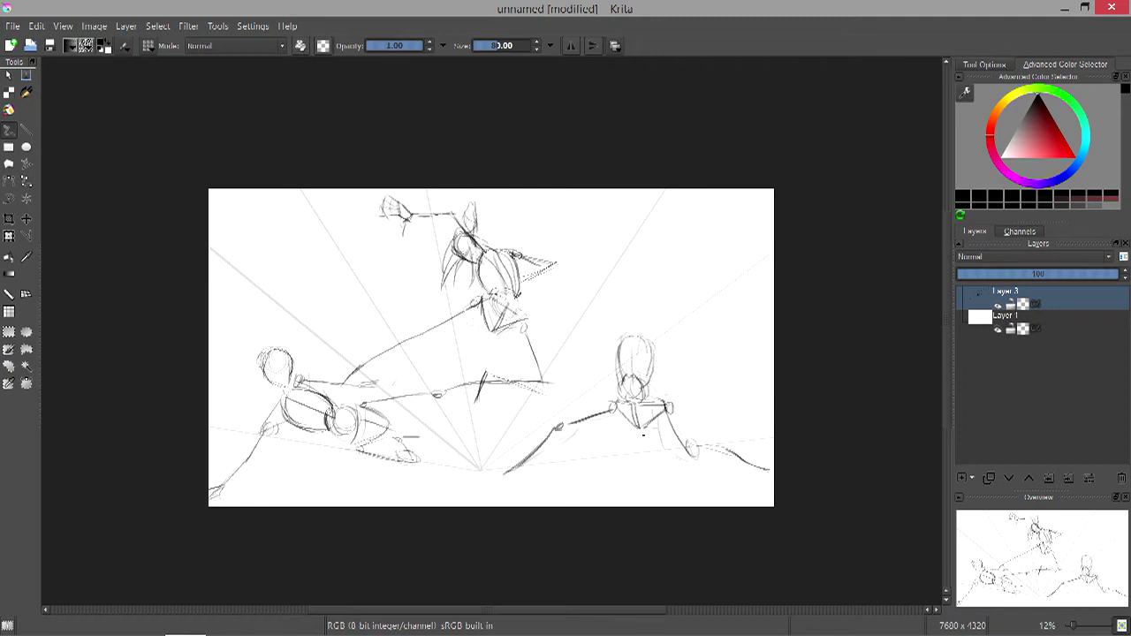
Sketch the crouching figure's shoulders, raised arm and an arm planted on the ground, and try extending the spread leg.
left_click_drag(629, 339, 653, 334)
left_click_drag(641, 401, 664, 399)
left_click_drag(661, 345, 633, 421)
mouse_move(645, 398)
left_mouse_down()
mouse_move(617, 456)
mouse_move(633, 469)
left_mouse_up()
left_click_drag(592, 460, 610, 480)
left_click_drag(615, 470, 618, 482)
mouse_move(622, 332)
left_mouse_down()
mouse_move(608, 288)
mouse_move(638, 341)
left_mouse_up()
left_click_drag(520, 463, 475, 493)
key("ctrl+z")
Select the crouching figure's upper body with a rectangular selection and move it slightly down.
key("ctrl+r")
left_click_drag(585, 279, 668, 385)
key("t")
left_click_drag(595, 308, 596, 319)
key("e")
key("e")
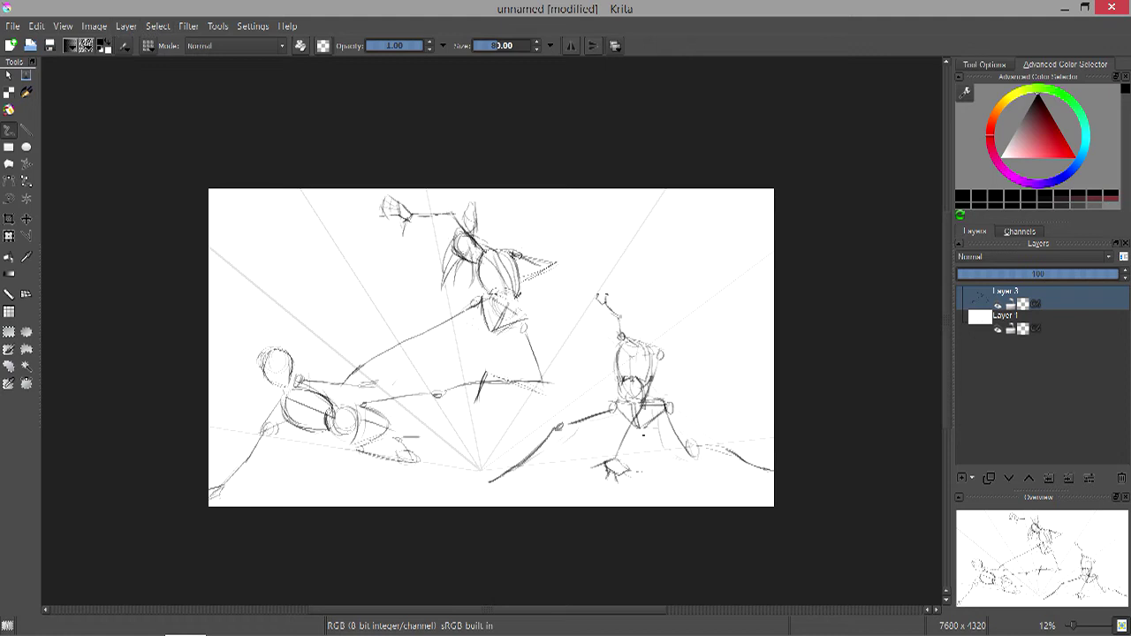
Sketch the crouching figure's head with facial guides and long curved strands of hair sweeping outward.
mouse_move(653, 311)
left_mouse_down()
mouse_move(630, 315)
mouse_move(631, 334)
mouse_move(648, 341)
left_mouse_up()
key("e")
key("e")
left_click_drag(639, 306, 587, 338)
mouse_move(723, 345)
left_mouse_down()
mouse_move(735, 394)
mouse_move(726, 422)
left_mouse_up()
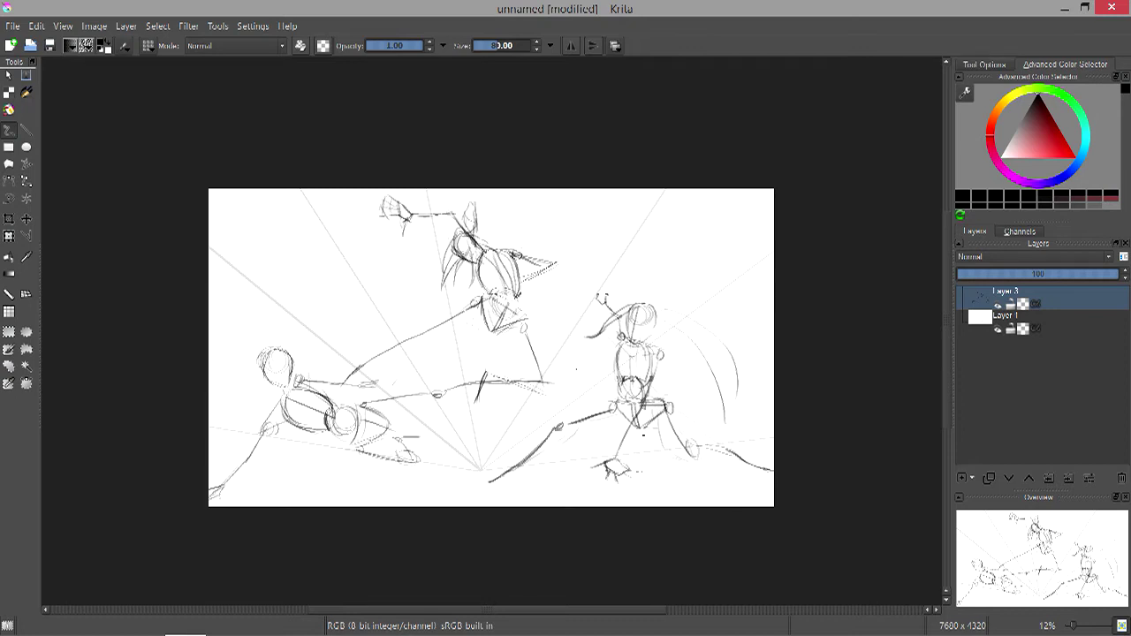
mouse_move(649, 312)
left_mouse_down()
mouse_move(668, 306)
mouse_move(647, 322)
left_mouse_up()
Erase and rework the crouching figure's hip, thigh and knee on the side of the outer leg.
key("e")
left_click_drag(688, 453, 661, 405)
key("e")
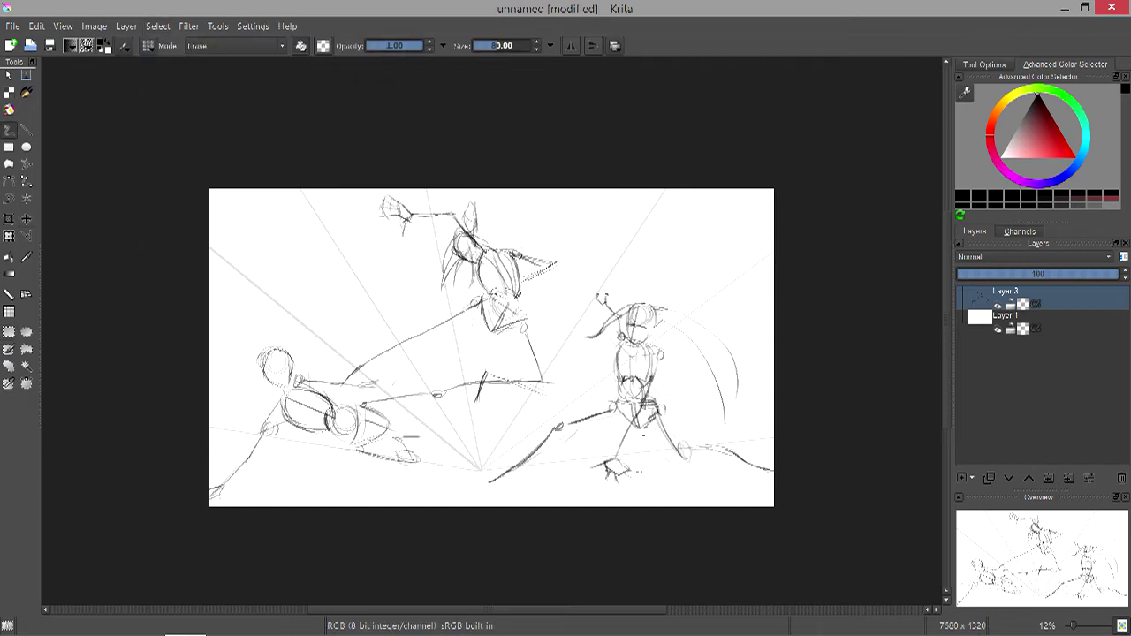
key("e")
Mirror the canvas view horizontally and sketch a long flowing tail of fabric trailing from the leaping figure's waist.
key("m")
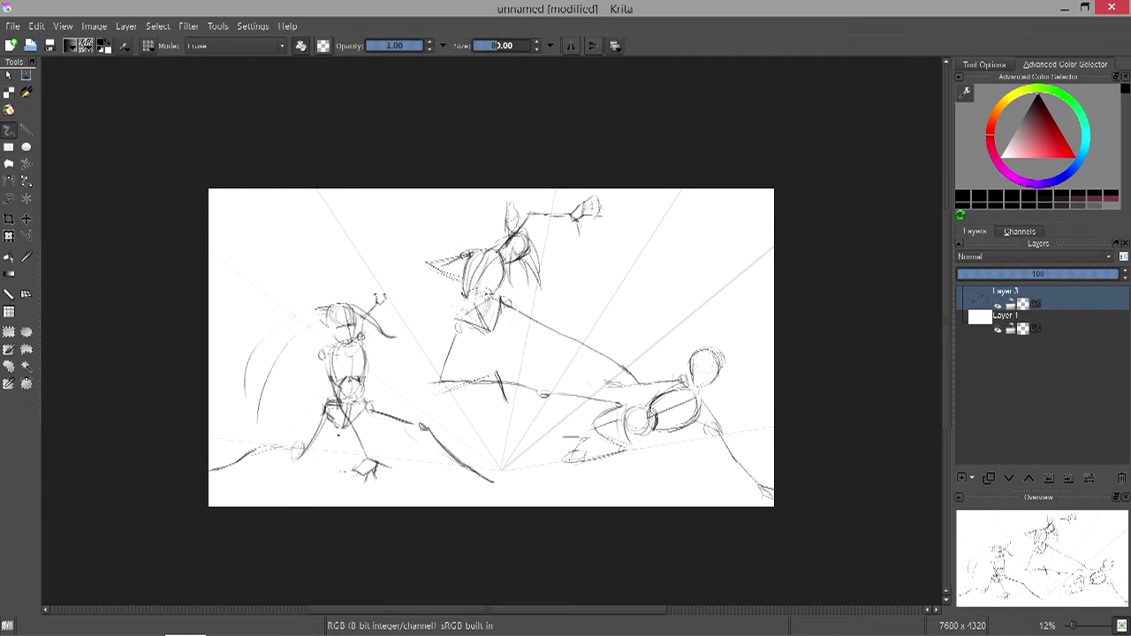
key("e")
left_click_drag(458, 297, 340, 241)
left_click_drag(231, 230, 297, 247)
left_click_drag(325, 256, 412, 277)
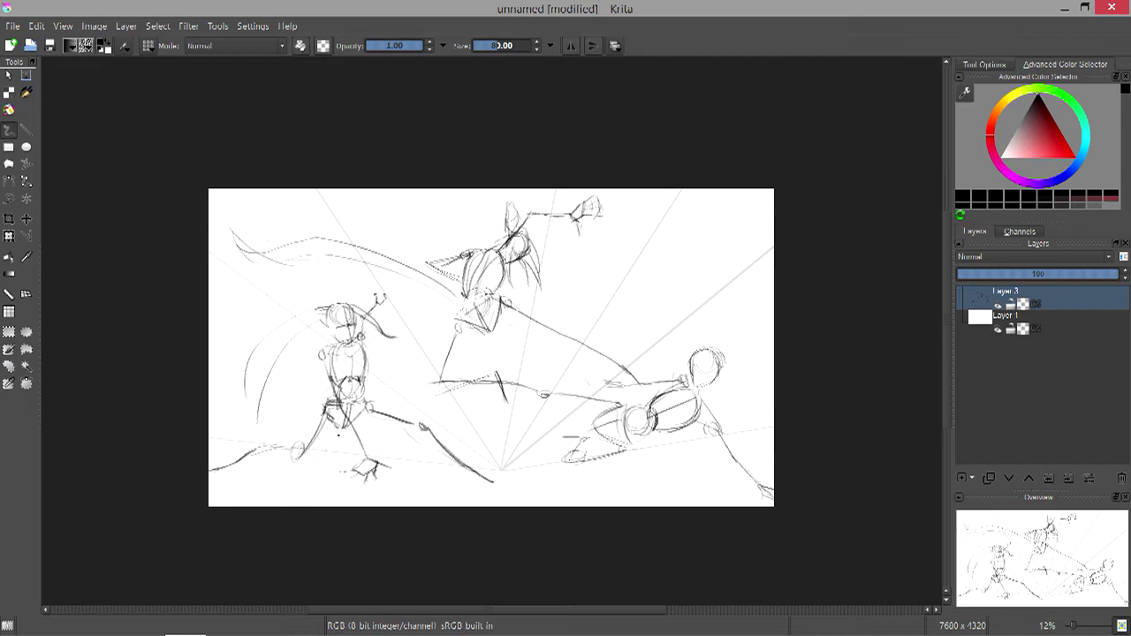
Increase the brush size to 110 and outline the leaping figure's back, bent arm and torso in bold lines.
key("bracketright")
key("bracketright")
key("bracketright")
mouse_move(529, 212)
left_mouse_down()
mouse_move(493, 251)
mouse_move(507, 259)
mouse_move(502, 283)
mouse_move(469, 299)
left_mouse_up()
mouse_move(470, 269)
left_mouse_down()
mouse_move(461, 310)
mouse_move(487, 297)
left_mouse_up()
mouse_move(506, 240)
left_mouse_down()
mouse_move(430, 262)
mouse_move(467, 270)
mouse_move(460, 283)
left_mouse_up()
key("ctrl+z")
Outline the leaping figure's outstretched forearm and hand with spread fingers in bold lines.
mouse_move(527, 212)
left_mouse_down()
mouse_move(573, 208)
mouse_move(573, 221)
left_mouse_up()
mouse_move(573, 214)
left_mouse_down()
mouse_move(580, 204)
mouse_move(583, 235)
left_mouse_up()
left_click_drag(581, 201, 593, 189)
left_click_drag(586, 203, 608, 201)
left_click_drag(589, 208, 608, 219)
left_click_drag(587, 212, 596, 221)
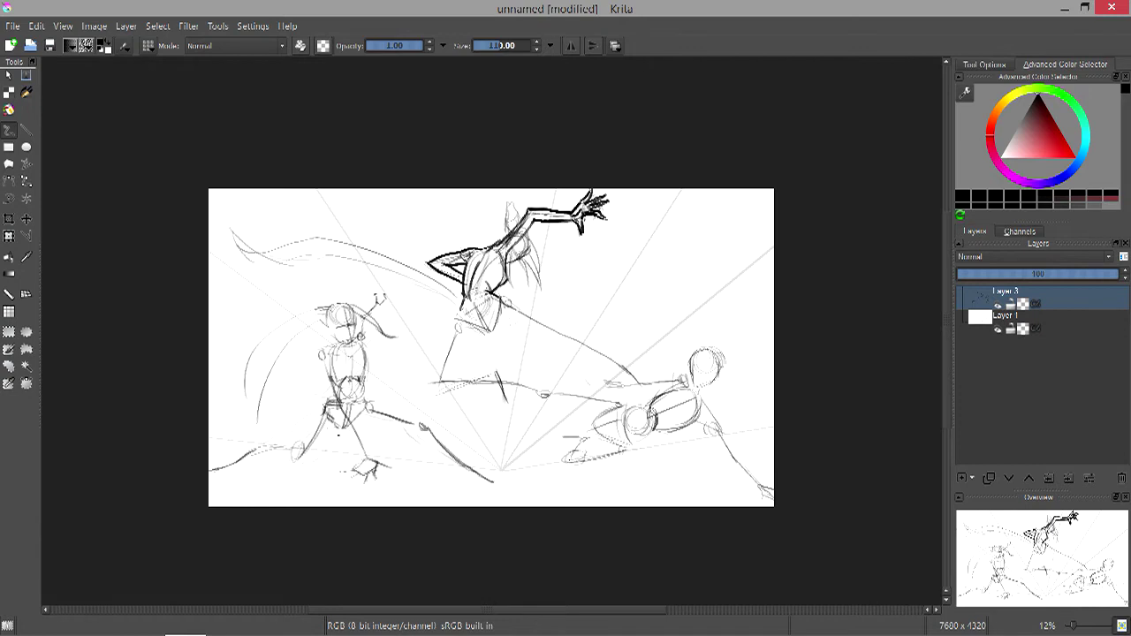
Draw the leaping figure's face, hair tuft and hanging hair strands in bold lines.
left_click_drag(497, 201, 511, 219)
mouse_move(505, 215)
left_mouse_down()
mouse_move(516, 233)
mouse_move(507, 242)
mouse_move(530, 261)
left_mouse_up()
left_click_drag(516, 235, 520, 283)
left_click_drag(530, 242, 541, 297)
left_click_drag(521, 260, 527, 278)
left_click_drag(496, 231, 502, 246)
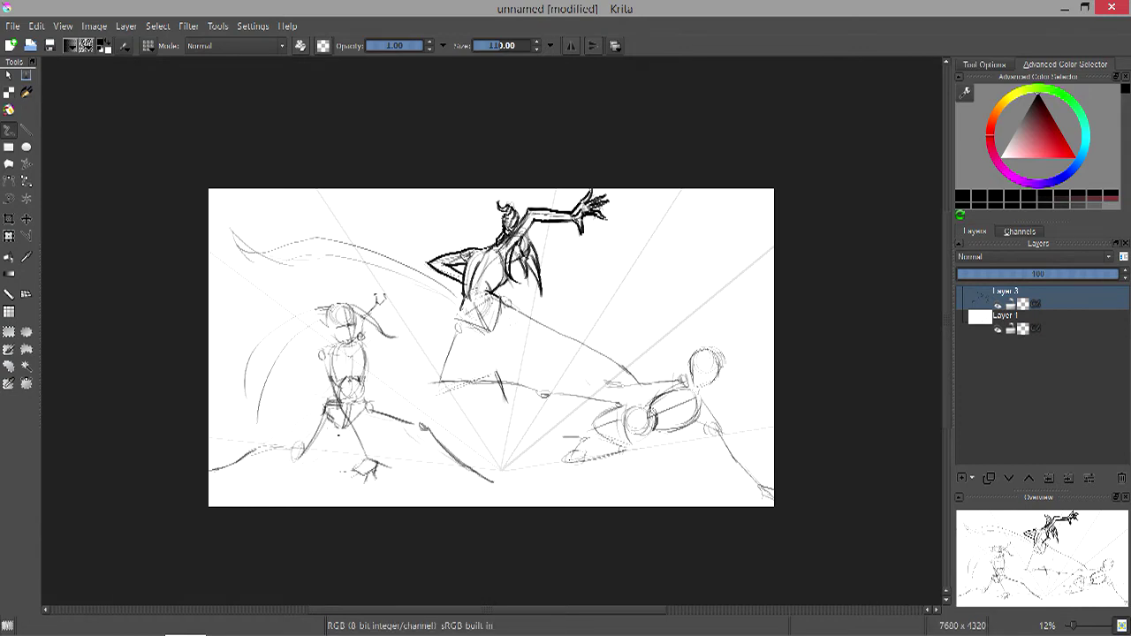
Outline the leaping figure's hips, bent leg and the upper part of the kicking leg in bold lines.
mouse_move(484, 320)
left_mouse_down()
mouse_move(509, 329)
mouse_move(497, 332)
left_mouse_up()
mouse_move(475, 308)
left_mouse_down()
mouse_move(482, 322)
mouse_move(468, 336)
left_mouse_up()
mouse_move(463, 306)
left_mouse_down()
mouse_move(451, 334)
mouse_move(455, 315)
left_mouse_up()
left_click_drag(456, 329, 433, 389)
left_click_drag(482, 334, 458, 371)
left_click_drag(433, 389, 459, 383)
mouse_move(456, 371)
left_mouse_down()
mouse_move(478, 372)
mouse_move(460, 389)
left_mouse_up()
left_click_drag(495, 331, 562, 351)
left_click_drag(497, 299, 570, 339)
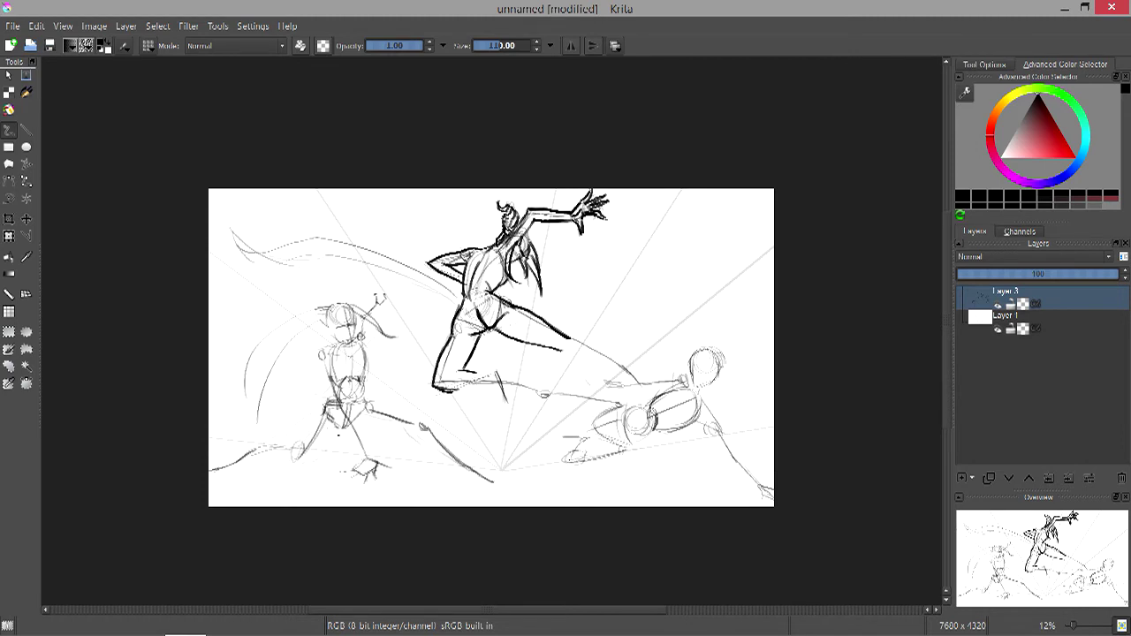
Clean up the leaping figure's bent shin, draw its foot, and extend the kicking leg's outline to the reclining figure.
key("e")
left_click_drag(437, 389, 502, 380)
key("e")
mouse_move(500, 377)
left_mouse_down()
mouse_move(509, 407)
mouse_move(495, 409)
mouse_move(513, 419)
mouse_move(469, 387)
mouse_move(481, 386)
left_mouse_up()
mouse_move(453, 378)
left_mouse_down()
mouse_move(487, 370)
mouse_move(463, 367)
left_mouse_up()
left_click_drag(496, 334, 626, 382)
left_click_drag(569, 338, 678, 407)
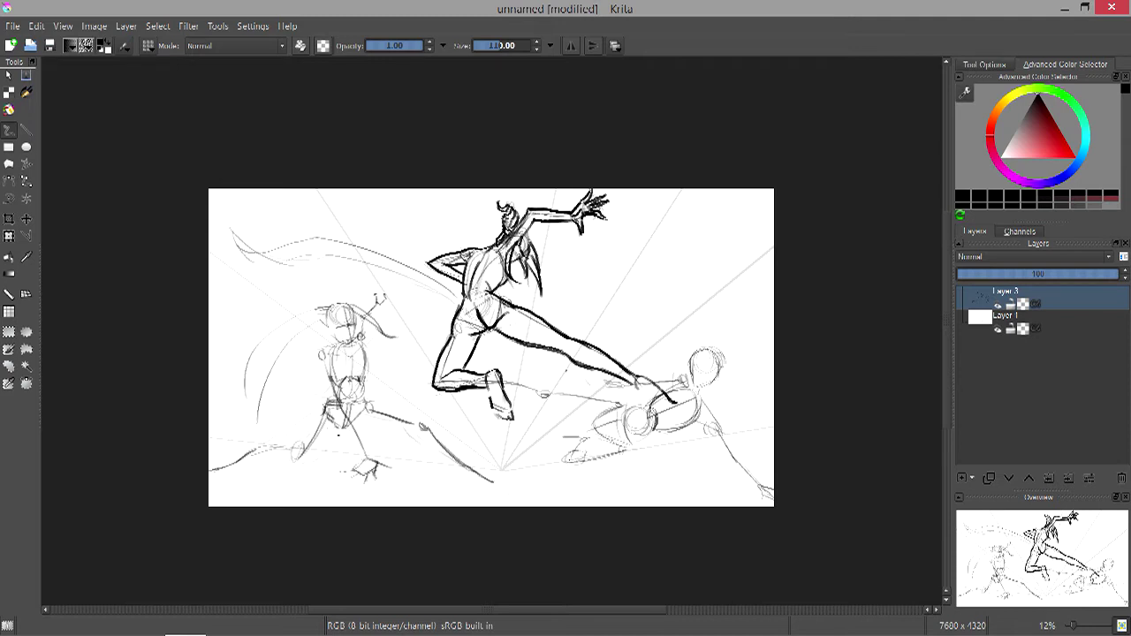
Outline the kicking foot and the reclining figure's torso, hips and folded leg in bold lines.
left_click_drag(642, 394, 669, 415)
left_click_drag(657, 401, 674, 417)
mouse_move(695, 368)
left_mouse_down()
mouse_move(711, 387)
mouse_move(690, 367)
mouse_move(677, 391)
mouse_move(696, 426)
mouse_move(654, 413)
left_mouse_up()
mouse_move(665, 429)
left_mouse_down()
mouse_move(679, 432)
mouse_move(650, 436)
left_mouse_up()
mouse_move(624, 401)
left_mouse_down()
mouse_move(647, 409)
mouse_move(629, 449)
left_mouse_up()
mouse_move(619, 401)
left_mouse_down()
mouse_move(634, 402)
mouse_move(570, 452)
left_mouse_up()
left_click_drag(613, 448, 632, 460)
mouse_move(564, 463)
left_mouse_down()
mouse_move(624, 456)
mouse_move(583, 437)
mouse_move(592, 433)
mouse_move(553, 433)
mouse_move(569, 446)
left_mouse_up()
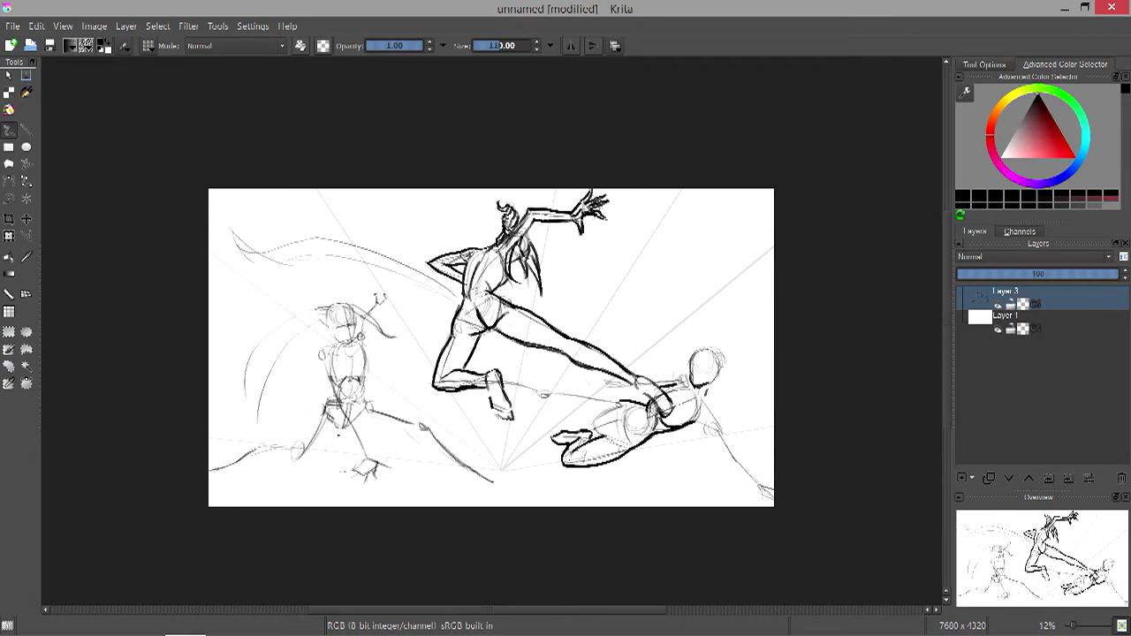
Erase and rework the knee outline of the reclining figure's folded leg.
mouse_move(610, 413)
left_mouse_down()
mouse_move(564, 465)
mouse_move(619, 461)
mouse_move(560, 452)
mouse_move(587, 456)
left_mouse_up()
key("ctrl+z")
key("e")
key("e")
key("e")
left_click_drag(562, 442, 576, 461)
key("e")
Outline the reclining figure's outstretched leg, its foot and the supporting arm in bold lines.
left_click_drag(546, 390, 626, 383)
mouse_move(598, 426)
left_mouse_down()
mouse_move(542, 405)
mouse_move(550, 390)
left_mouse_up()
mouse_move(528, 402)
left_mouse_down()
mouse_move(546, 405)
mouse_move(500, 377)
mouse_move(491, 401)
mouse_move(408, 395)
left_mouse_up()
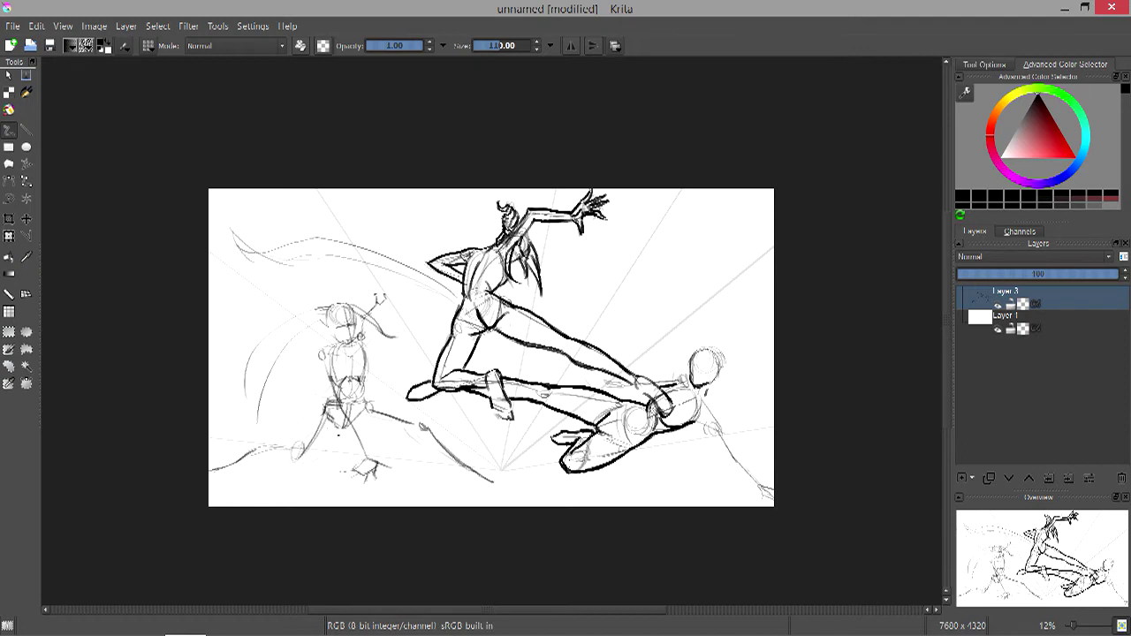
left_click_drag(707, 396, 769, 508)
Outline the crouching figure's outer leg from the hip to the canvas edge in bold lines.
mouse_move(309, 435)
left_mouse_down()
mouse_move(290, 466)
mouse_move(207, 506)
left_mouse_up()
left_click_drag(306, 417, 317, 412)
left_click_drag(273, 449, 199, 499)
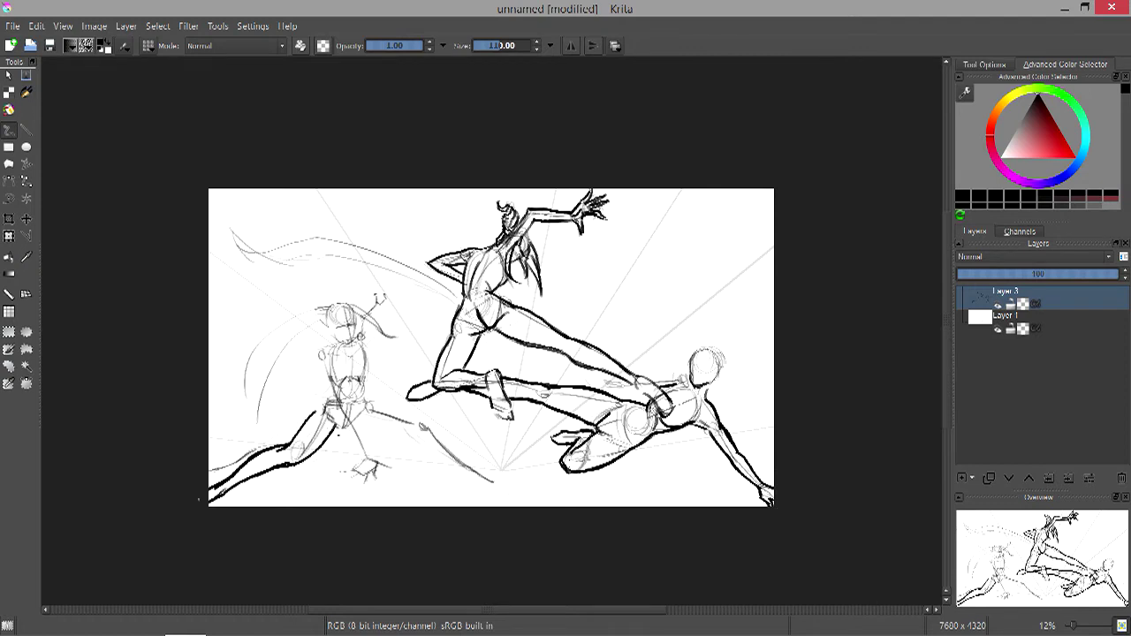
Outline the crouching figure's hips, inner thigh and outstretched leg down to the foot in bold lines.
left_click_drag(335, 393, 305, 427)
left_click_drag(371, 391, 361, 402)
left_click_drag(371, 405, 426, 425)
mouse_move(354, 423)
left_mouse_down()
mouse_move(409, 433)
mouse_move(471, 475)
left_mouse_up()
mouse_move(433, 432)
left_mouse_down()
mouse_move(501, 482)
mouse_move(489, 488)
left_mouse_up()
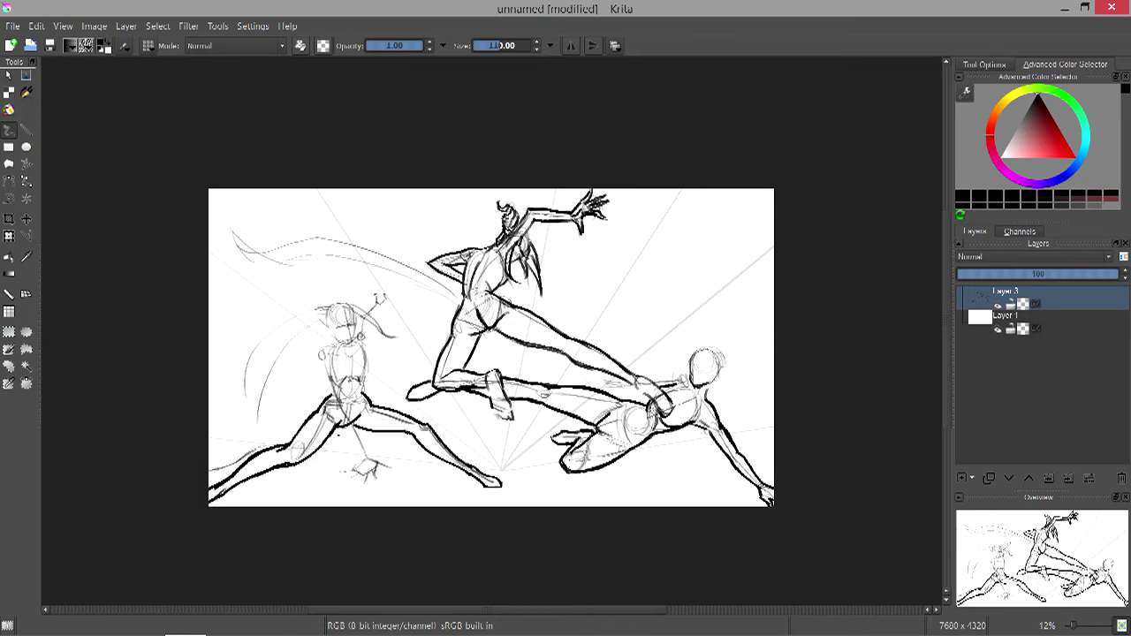
Outline the crouching figure's chest and waist in bold lines and erase the rough sketch of its raised arm.
mouse_move(361, 357)
left_mouse_down()
mouse_move(368, 384)
mouse_move(369, 372)
left_mouse_up()
left_click_drag(354, 372, 342, 380)
key("e")
left_click_drag(375, 295, 380, 306)
left_click_drag(361, 328, 363, 344)
key("e")
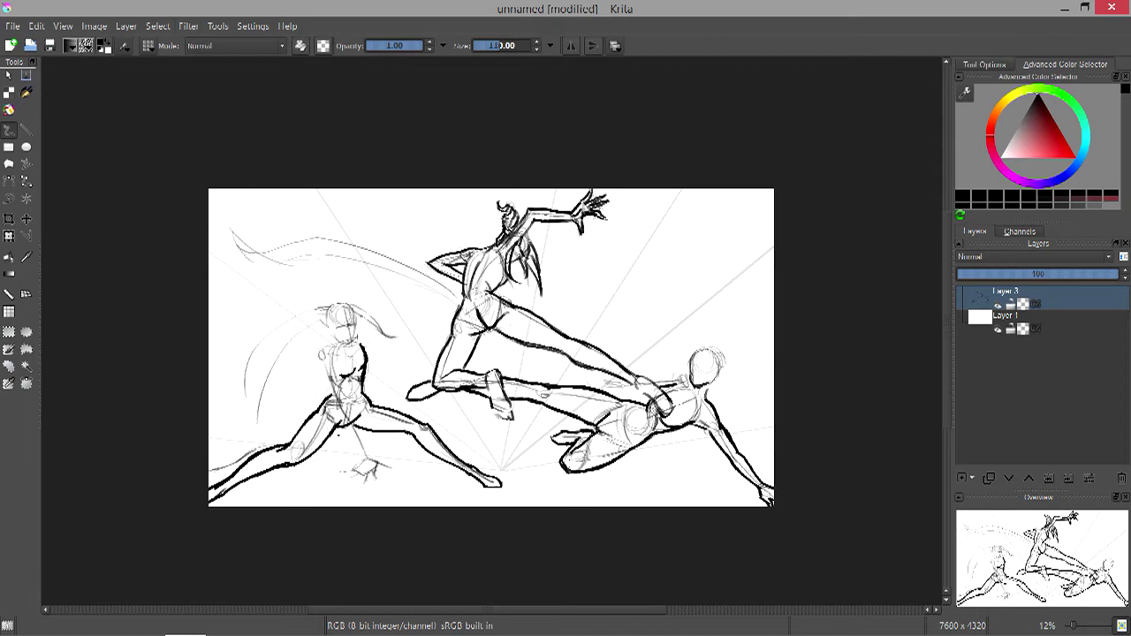
Outline the crouching figure's raised arm, shoulder, and supporting arm with its spread hand on the ground in bold lines.
left_click_drag(389, 315, 417, 299)
mouse_move(365, 345)
left_mouse_down()
mouse_move(385, 313)
mouse_move(416, 299)
left_mouse_up()
left_click_drag(384, 321, 423, 293)
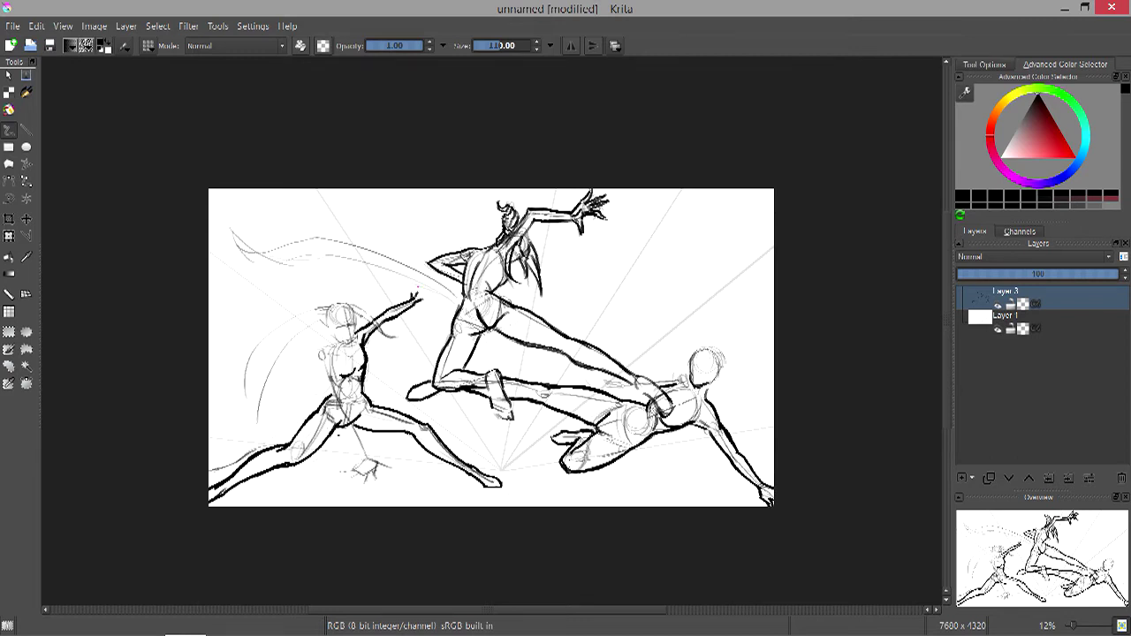
left_click_drag(324, 365, 340, 411)
left_click_drag(348, 369, 343, 405)
mouse_move(341, 405)
left_mouse_down()
mouse_move(364, 459)
mouse_move(394, 472)
mouse_move(338, 474)
left_mouse_up()
left_click_drag(358, 470, 346, 479)
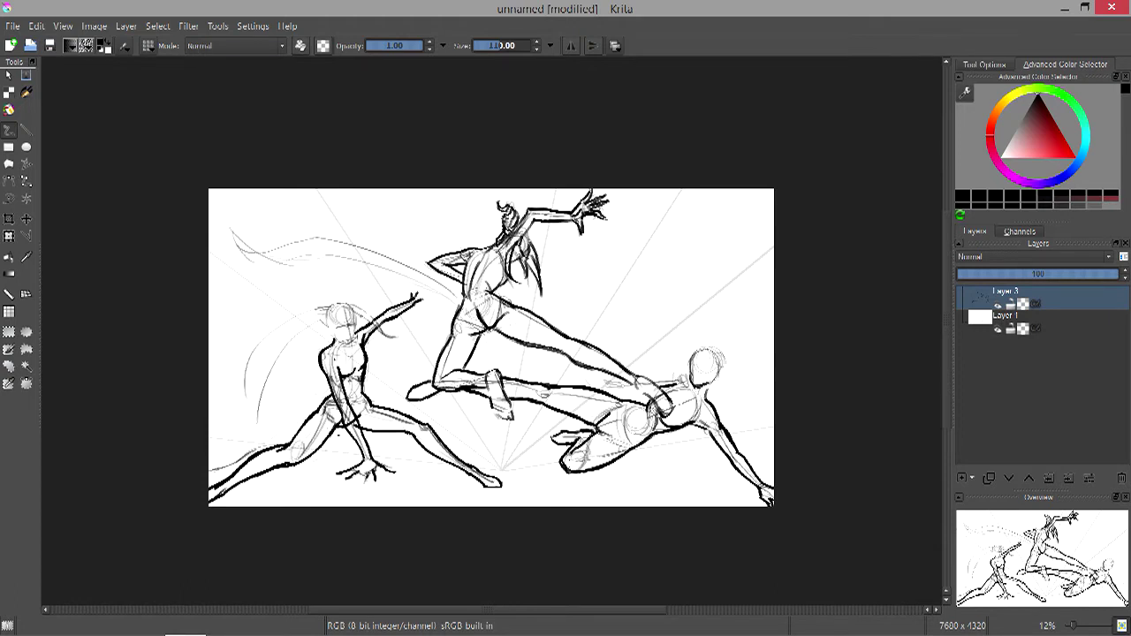
Shift the lower part of the crouching figure's outstretched leg slightly up and closer to the body.
key("t")
key("ctrl+z")
key("ctrl+z")
key("b")
mouse_move(420, 444)
left_mouse_down()
mouse_move(493, 475)
mouse_move(416, 439)
left_mouse_up()
key("ctrl+z")
key("ctrl+z")
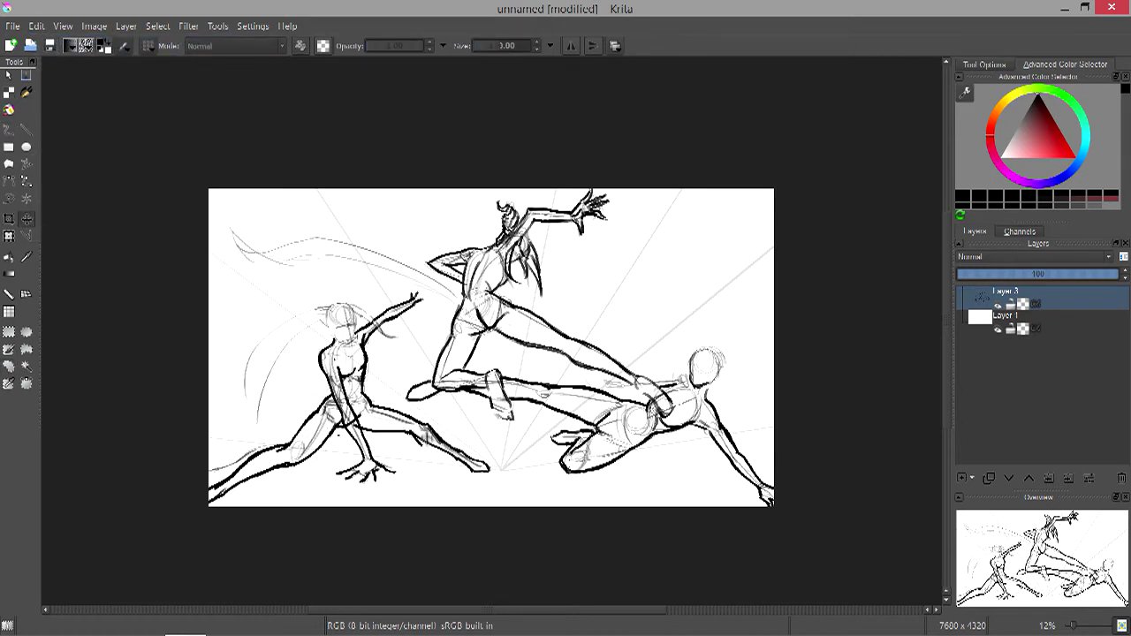
Outline the crouching figure's face and front hair strands, and draw two long braids trailing behind the head.
key("b")
mouse_move(347, 306)
left_mouse_down()
mouse_move(392, 343)
mouse_move(410, 341)
left_mouse_up()
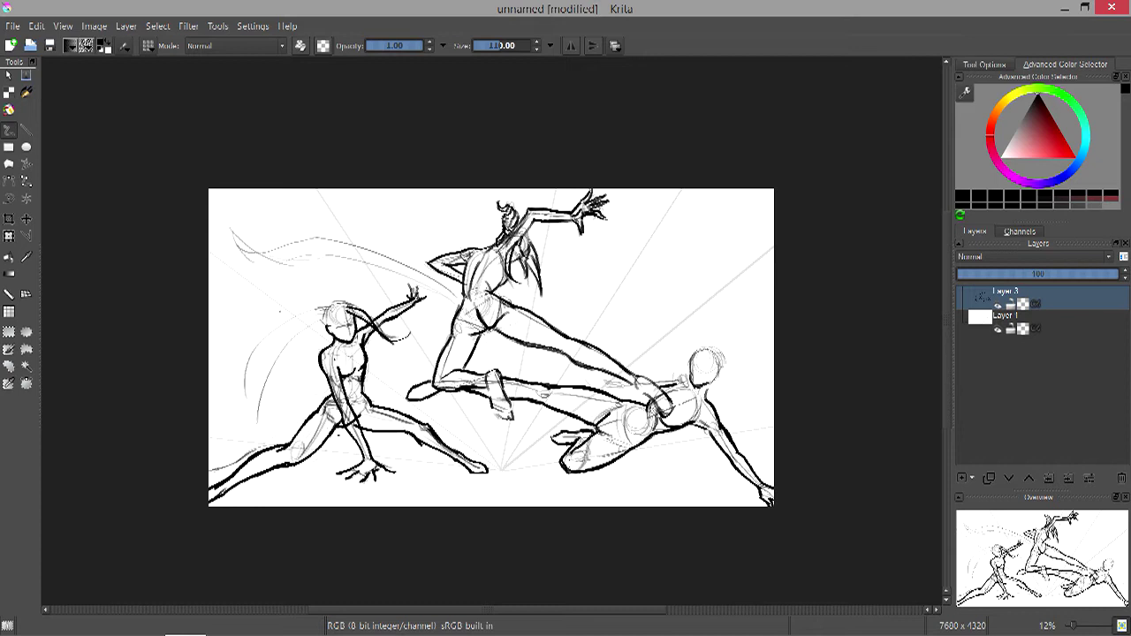
mouse_move(324, 309)
left_mouse_down()
mouse_move(263, 386)
mouse_move(251, 439)
left_mouse_up()
left_click_drag(309, 327, 287, 347)
left_click_drag(339, 300, 306, 313)
left_click_drag(246, 382, 246, 403)
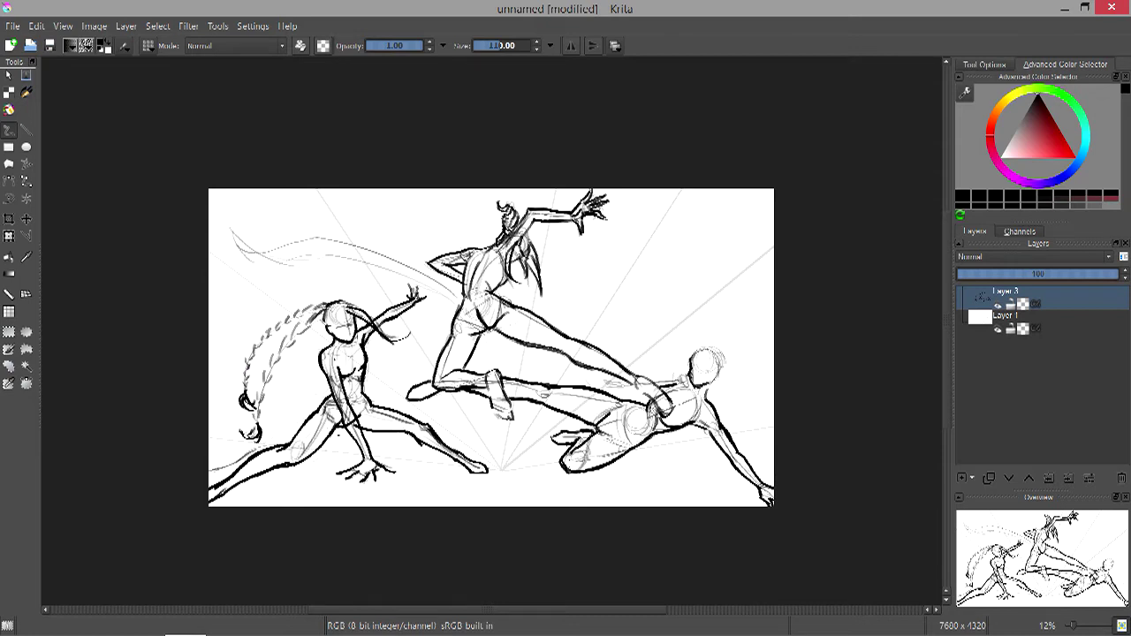
Draw the reclining figure's tied hair with flying strands and its far hand, and save the drawing as a PSD file.
mouse_move(693, 352)
left_mouse_down()
mouse_move(718, 381)
mouse_move(687, 359)
mouse_move(714, 341)
mouse_move(734, 369)
mouse_move(723, 370)
left_mouse_up()
left_click_drag(723, 344, 723, 369)
mouse_move(719, 369)
left_mouse_down()
mouse_move(772, 398)
mouse_move(749, 396)
mouse_move(751, 350)
mouse_move(724, 334)
left_mouse_up()
left_click_drag(673, 377, 606, 394)
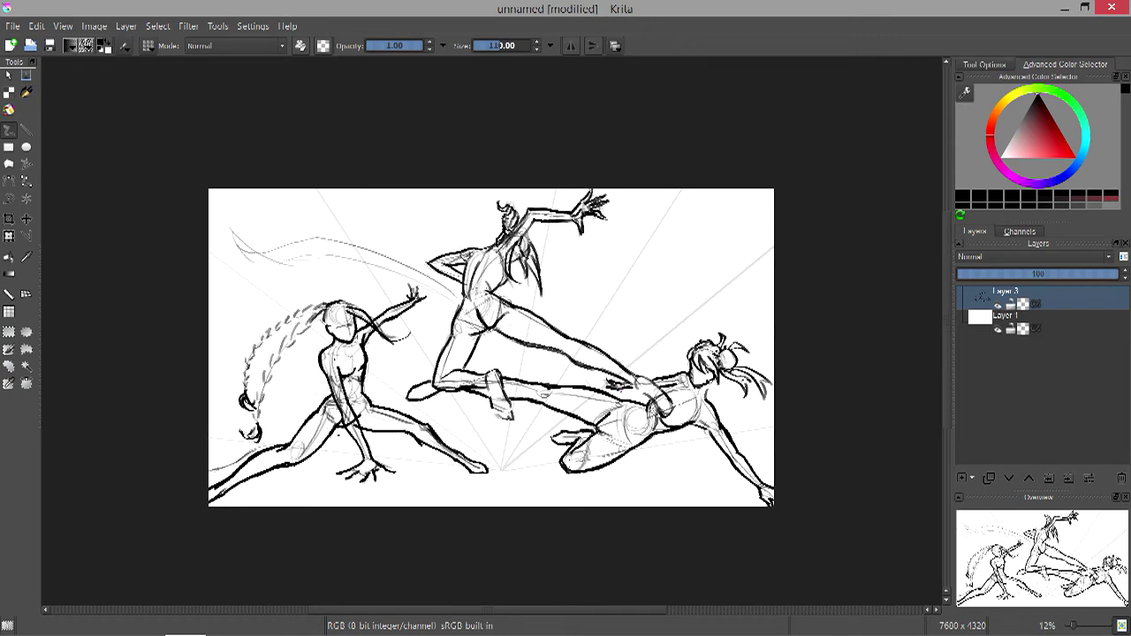
key("Page_Down")
key("ctrl+s")
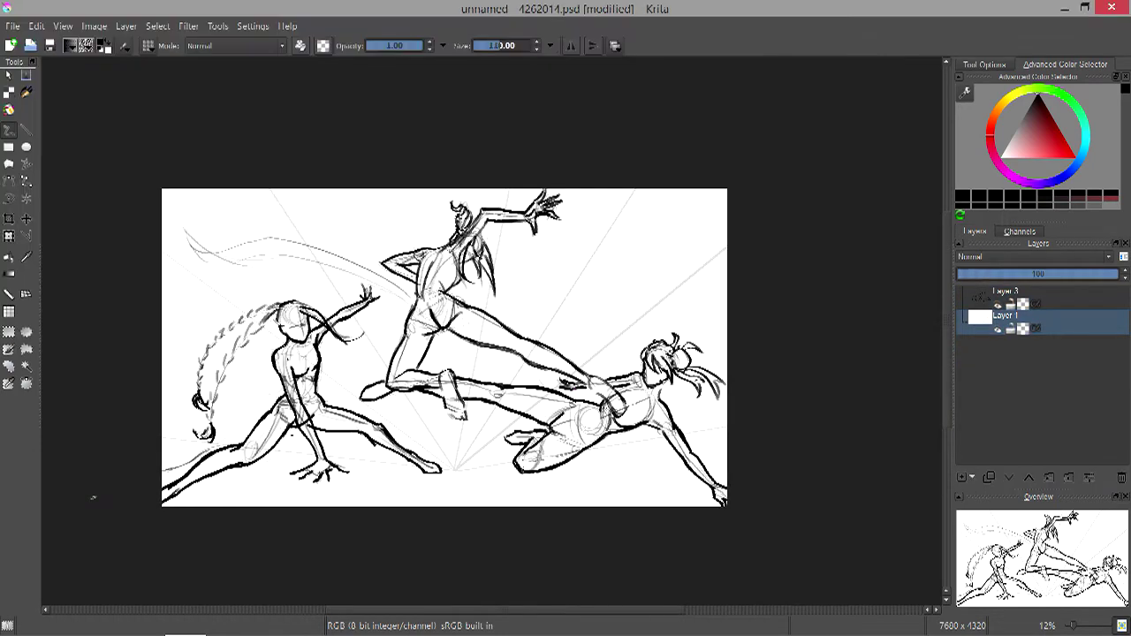
Erase the rough construction lines inside the bodies and limbs of all three figures on Layer 3 with a size 200 eraser.
key("e")
key("Page_Up")
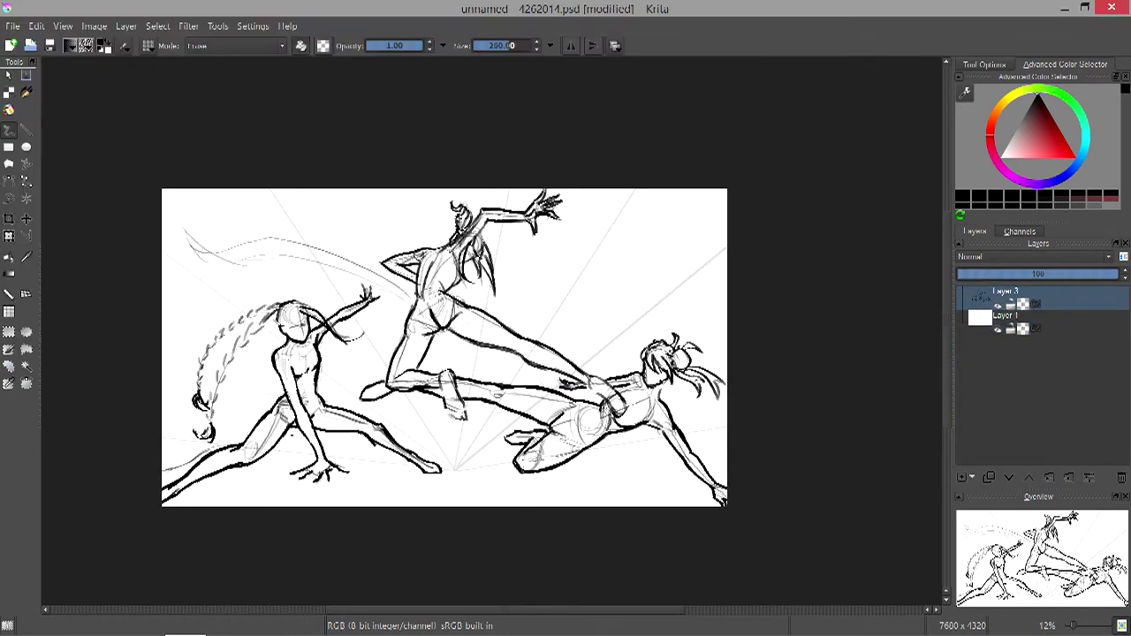
key("bracketleft")
left_click_drag(393, 428, 425, 464)
mouse_move(283, 402)
left_mouse_down()
mouse_move(252, 460)
mouse_move(166, 471)
left_mouse_up()
left_click_drag(308, 351, 283, 320)
left_click_drag(433, 260, 411, 345)
mouse_move(453, 301)
left_mouse_down()
mouse_move(431, 330)
mouse_move(423, 380)
mouse_move(452, 402)
left_mouse_up()
mouse_move(398, 256)
left_mouse_down()
mouse_move(453, 265)
mouse_move(516, 214)
left_mouse_up()
mouse_move(594, 384)
left_mouse_down()
mouse_move(643, 404)
mouse_move(678, 446)
left_mouse_up()
left_click_drag(681, 442, 719, 491)
left_click_drag(610, 411, 597, 433)
mouse_move(597, 408)
left_mouse_down()
mouse_move(573, 438)
mouse_move(548, 421)
left_mouse_up()
left_click_drag(583, 445, 525, 470)
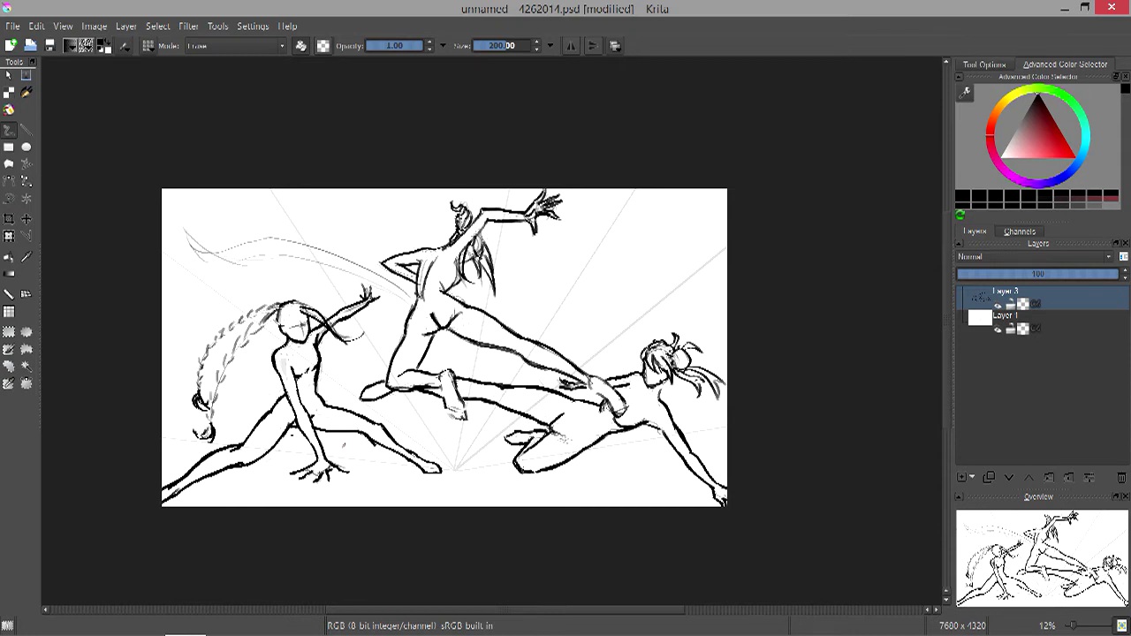
Draw a beret on the crouching figure's head and clean up its edge where the braids begin.
right_click(303, 54)
key("e")
mouse_move(271, 320)
left_mouse_down()
mouse_move(311, 295)
mouse_move(316, 313)
left_mouse_up()
mouse_move(279, 309)
left_mouse_down()
mouse_move(268, 323)
mouse_move(285, 314)
left_mouse_up()
key("e")
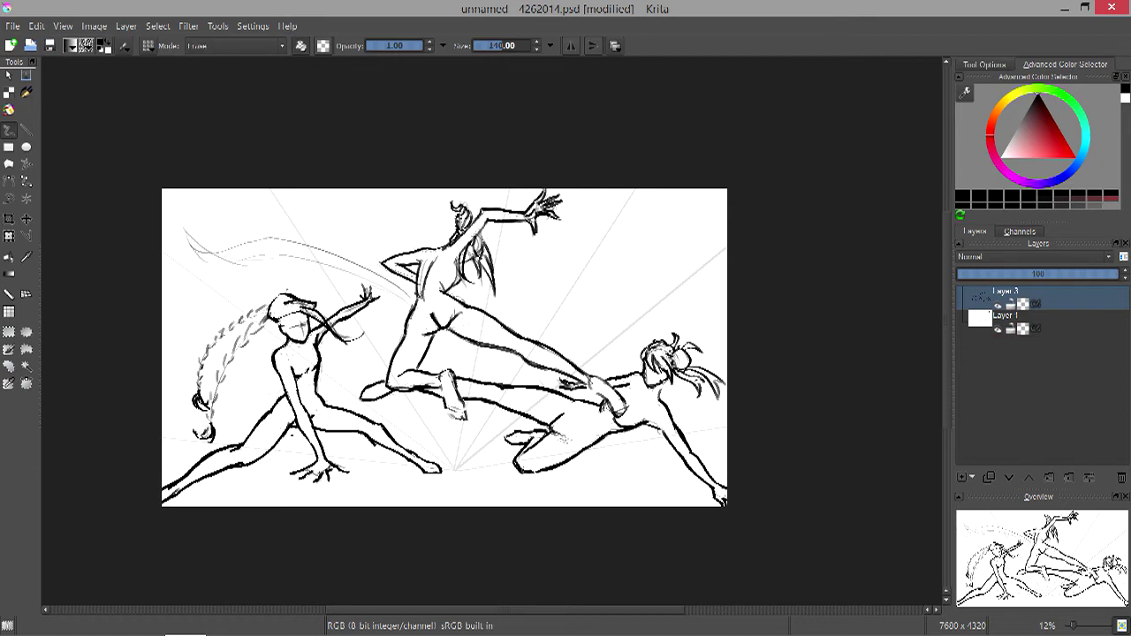
key("e")
key("e")
mouse_move(272, 315)
left_mouse_down()
mouse_move(288, 295)
mouse_move(269, 314)
left_mouse_up()
key("e")
Draw thick bands around the wrists and forearms of the crouching figure's two arms.
left_click_drag(315, 456, 328, 462)
key("[")
key("[")
key("[")
left_click_drag(302, 423, 315, 431)
left_click_drag(341, 308, 350, 320)
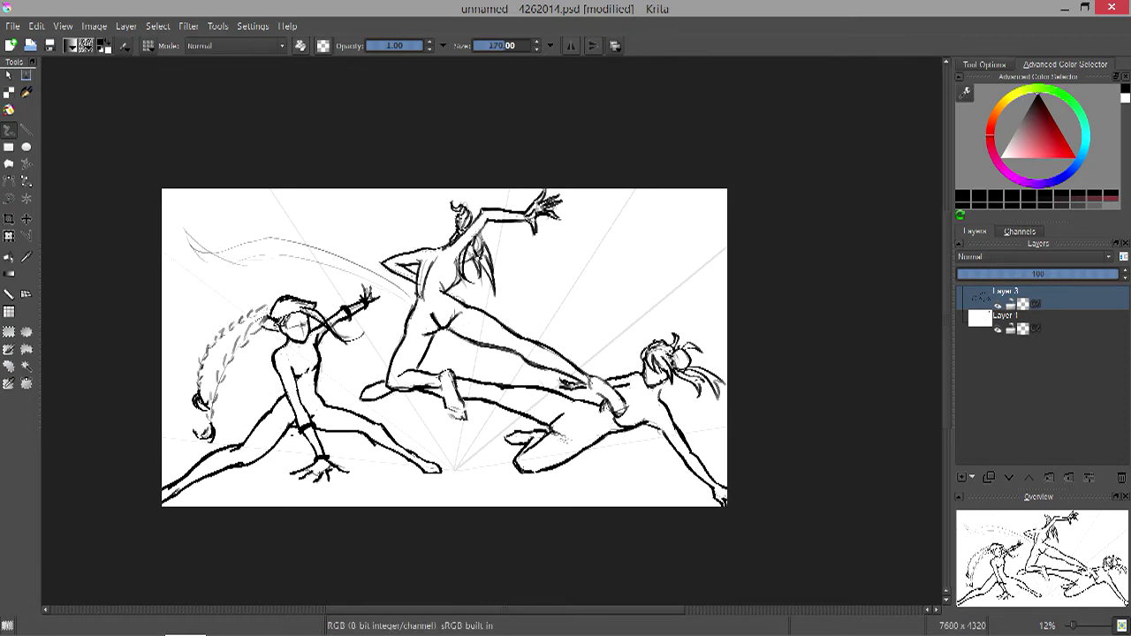
Darken the crouching figure's gloves and add gauntlet lines along the forearm and a hip line with a size 70 brush.
left_click_drag(326, 462, 304, 472)
key("[")
key("[")
key("[")
key("[")
key("[")
key("[")
key("[")
key("[")
key("[")
key("[")
mouse_move(302, 431)
left_mouse_down()
mouse_move(324, 454)
mouse_move(313, 446)
left_mouse_up()
left_click_drag(314, 395, 316, 414)
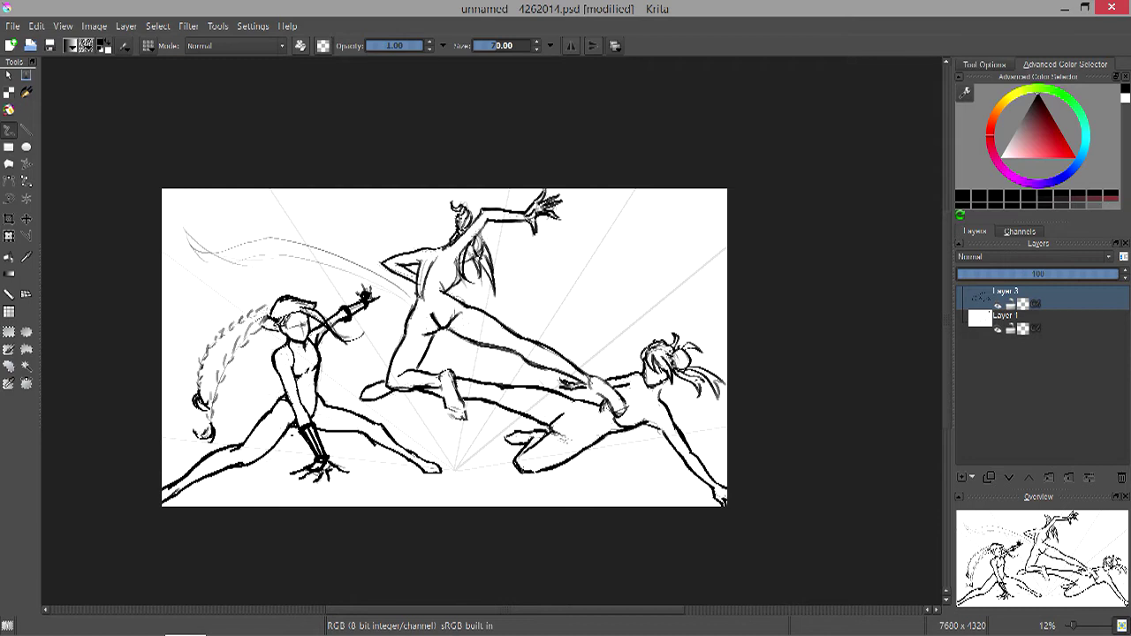
Draw thick boot-top bands across both of the crouching figure's lower legs with an enlarged brush.
key("]")
key("]")
key("]")
key("]")
key("]")
key("]")
key("]")
key("]")
key("]")
key("]")
key("]")
key("]")
key("]")
left_click_drag(381, 447, 392, 433)
left_click_drag(214, 449, 224, 478)
Draw a dark belt and the loose trouser leg around the leaping figure's bent leg with a size 110 brush.
key("bracketleft")
key("bracketleft")
key("bracketleft")
key("bracketleft")
key("bracketleft")
key("bracketleft")
mouse_move(408, 306)
left_mouse_down()
mouse_move(444, 292)
mouse_move(419, 330)
mouse_move(509, 353)
mouse_move(383, 381)
left_mouse_up()
left_click_drag(449, 423, 421, 408)
left_click_drag(436, 380, 435, 421)
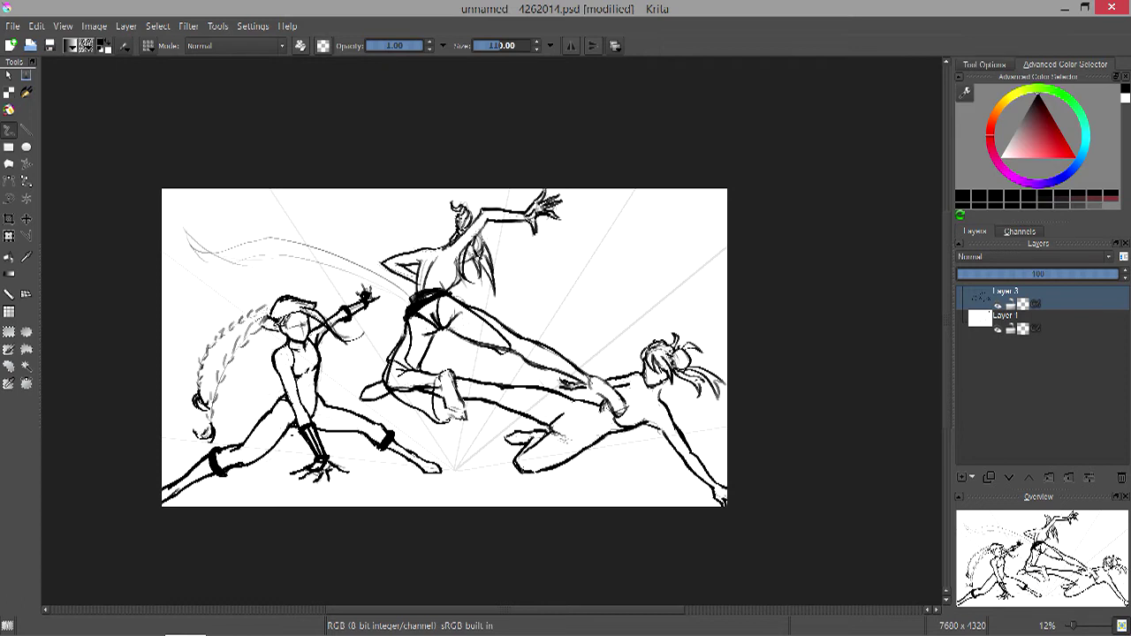
Draw the loose trouser leg around the leaping figure's kicking leg and erase the old leg line beneath it.
left_click_drag(413, 368, 447, 372)
mouse_move(523, 334)
left_mouse_down()
mouse_move(578, 353)
mouse_move(607, 380)
mouse_move(598, 400)
mouse_move(516, 344)
mouse_move(574, 392)
left_mouse_up()
key("e")
mouse_move(514, 352)
left_mouse_down()
mouse_move(574, 389)
mouse_move(530, 341)
left_mouse_up()
key("e")
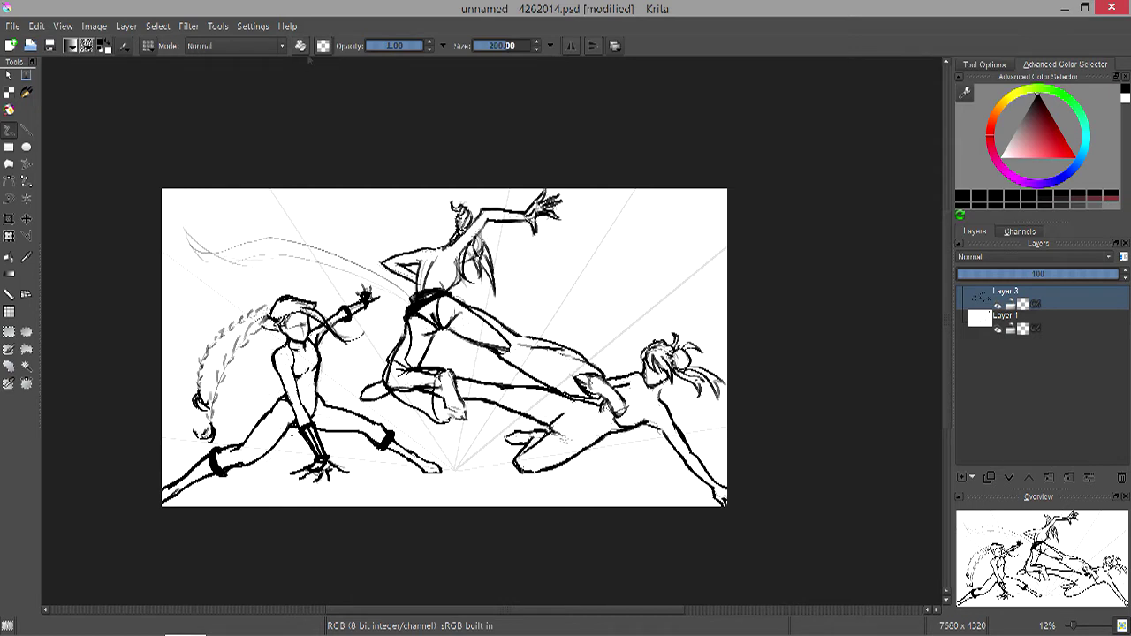
Draw a thick wristband on the leaping figure's outstretched arm and the straps of its top across the back and shoulders.
left_click_drag(520, 209, 523, 226)
key("[")
mouse_move(437, 260)
left_mouse_down()
mouse_move(428, 274)
mouse_move(433, 260)
mouse_move(455, 290)
mouse_move(417, 276)
left_mouse_up()
left_click_drag(463, 223, 490, 239)
left_click_drag(407, 252, 401, 264)
Add footwear details to the leaping figure's feet with a finer brush.
mouse_move(451, 392)
left_mouse_down()
mouse_move(442, 416)
mouse_move(452, 402)
left_mouse_up()
key("[")
key("[")
key("[")
left_click_drag(459, 403, 466, 414)
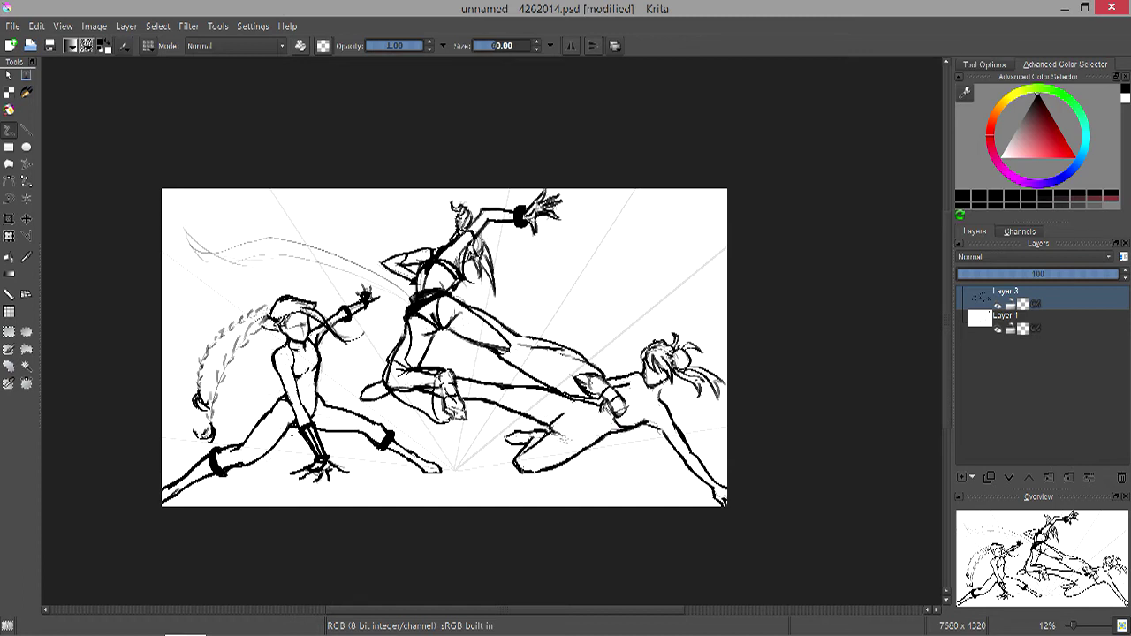
Add the reclining figure's collar, ragged sleeve, waist lines, wristband and shoe detail with a size 110 brush.
key("]")
key("]")
key("]")
key("]")
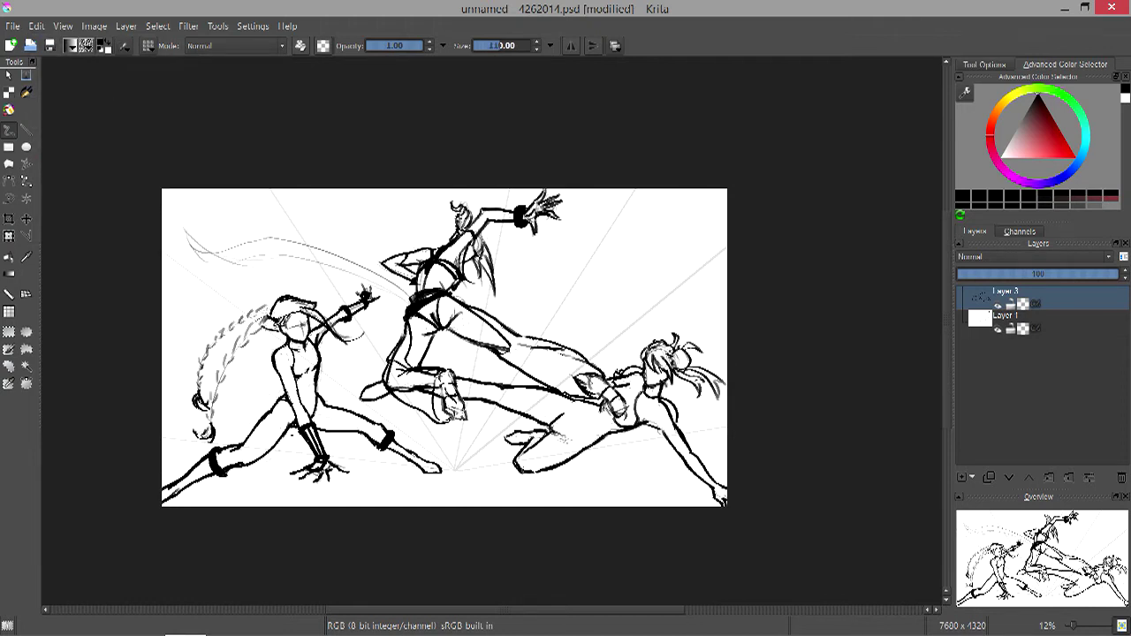
left_click_drag(659, 449, 691, 424)
left_click_drag(611, 410, 588, 439)
left_click_drag(719, 477, 705, 490)
left_click_drag(537, 434, 518, 454)
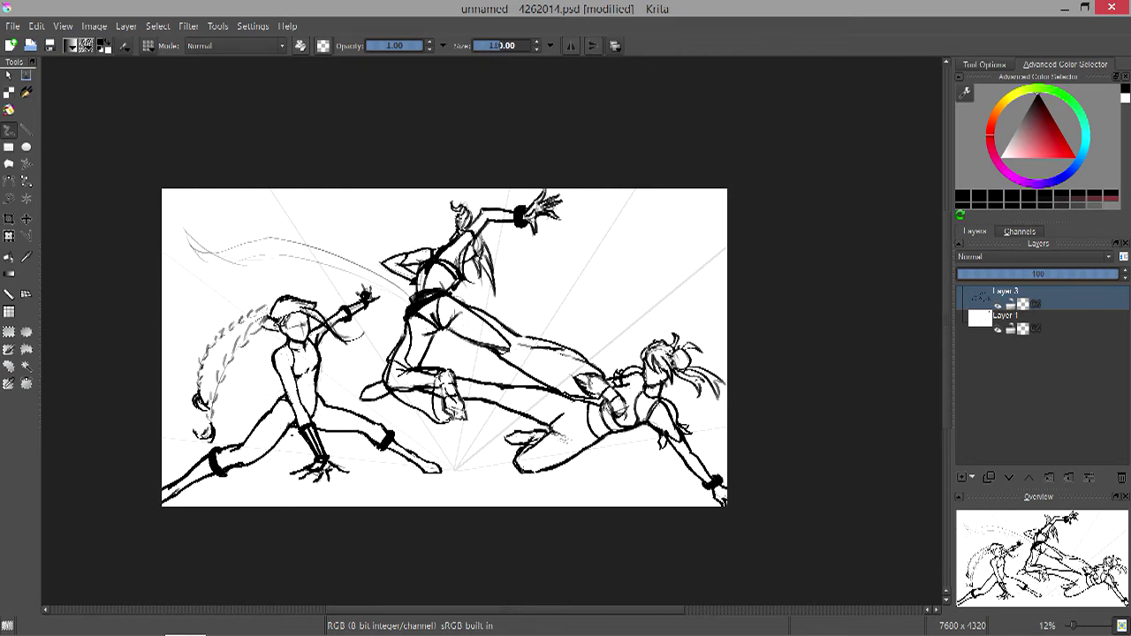
Draw flowing cloth panels from the reclining figure's waist over the folded leg and ground, and erase the overlapped leg line.
mouse_move(608, 439)
left_mouse_down()
mouse_move(679, 493)
mouse_move(712, 496)
left_mouse_up()
mouse_move(587, 405)
left_mouse_down()
mouse_move(531, 490)
mouse_move(509, 488)
left_mouse_up()
mouse_move(619, 428)
left_mouse_down()
mouse_move(578, 482)
mouse_move(497, 488)
left_mouse_up()
key("e")
left_click_drag(611, 448, 578, 467)
key("e")
left_click_drag(579, 404, 562, 417)
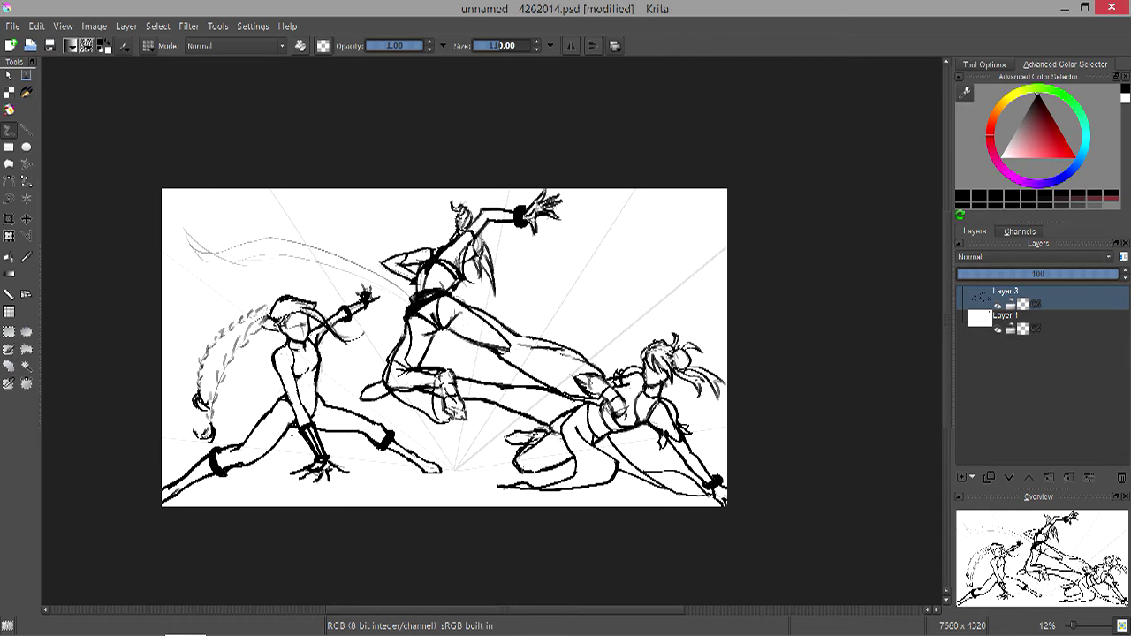
Erase stray lines at the leaping figure's bent knee and the reclining figure's upper arm.
key("e")
mouse_move(391, 389)
left_mouse_down()
mouse_move(398, 346)
mouse_move(439, 403)
mouse_move(417, 372)
left_mouse_up()
left_click_drag(663, 405, 677, 434)
Mirror the canvas view and shift the crouching figure slightly lower toward the bottom of the picture.
key("m")
key("e")
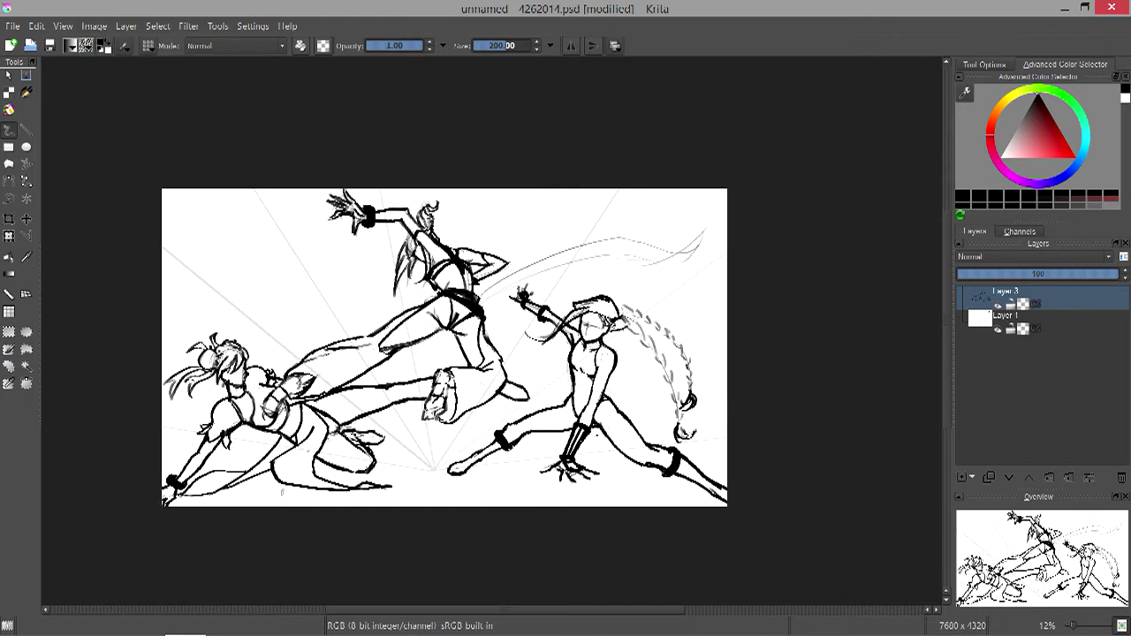
left_click(26, 219)
left_click_drag(498, 455, 490, 480)
left_click(9, 130)
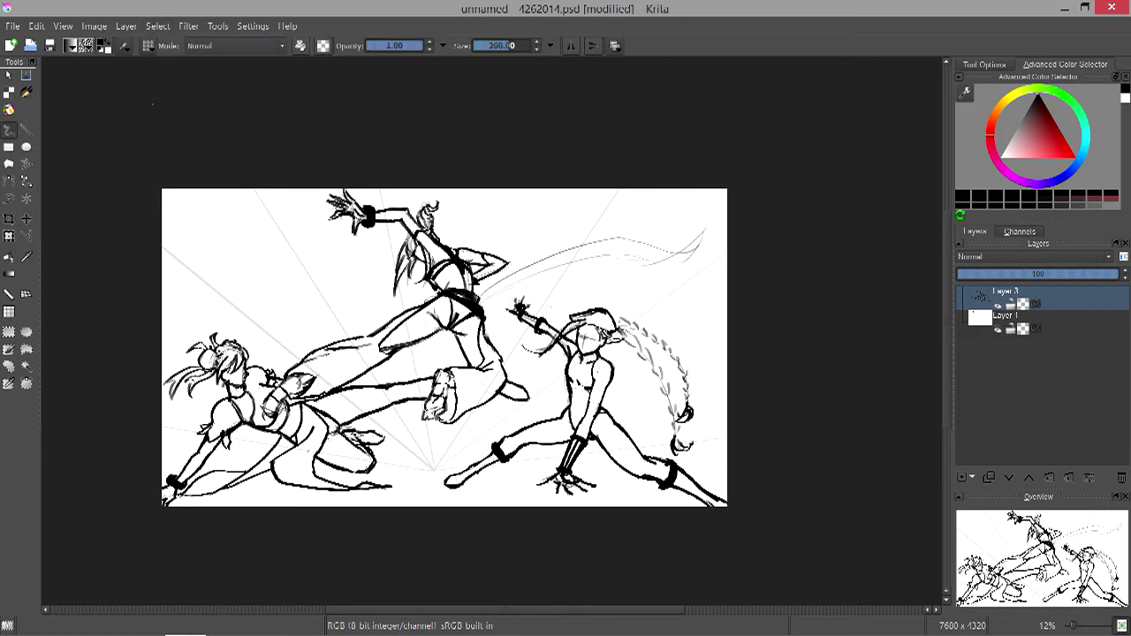
Draw two thick straight horizontal lines across the lower part of the canvas on Layer 1, behind the figures.
key("Page_Down")
key("v")
mouse_move(745, 471)
left_mouse_down()
mouse_move(104, 474)
mouse_move(836, 458)
left_mouse_up()
key("bracketleft")
key("bracketleft")
key("b")
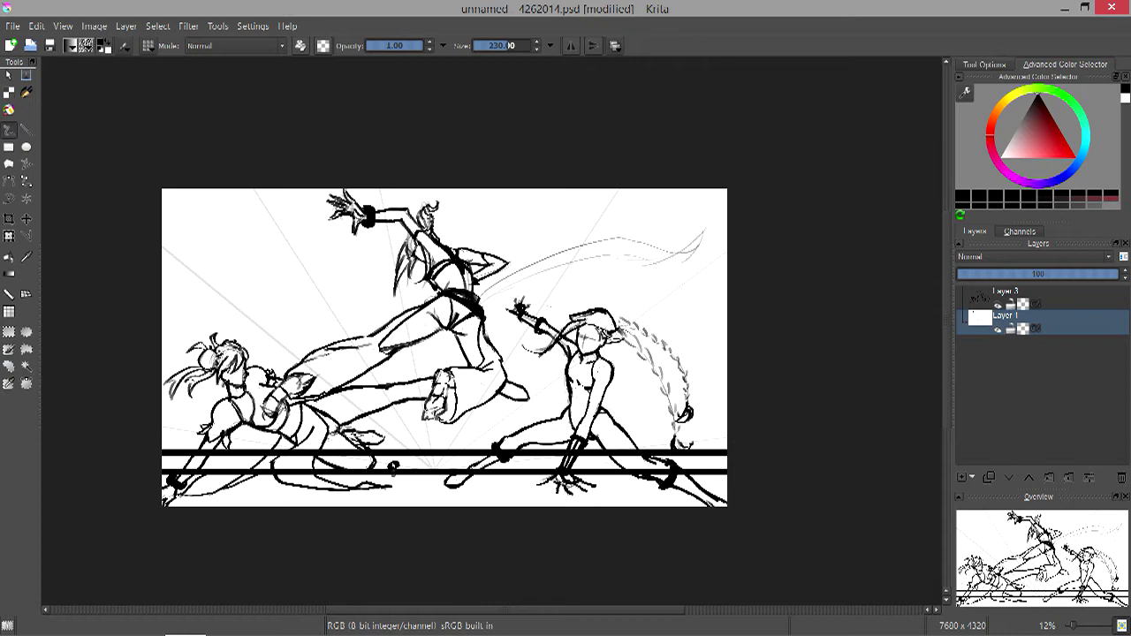
Paint a flat black oval on the ground beside the crouching figure and draw straight diagonal rope lines across the sky.
mouse_move(512, 465)
left_mouse_down()
mouse_move(541, 466)
mouse_move(504, 480)
mouse_move(533, 461)
left_mouse_up()
key("v")
left_click_drag(394, 468, 252, 176)
left_click_drag(492, 156, 769, 314)
left_click_drag(499, 177, 775, 316)
left_click_drag(621, 174, 763, 215)
Paint a tall dark rocky mountain behind the reclining figure with broad, textured brush strokes.
key("b")
key("bracketright")
key("bracketright")
key("bracketright")
key("bracketright")
key("bracketright")
key("bracketright")
key("bracketright")
key("bracketright")
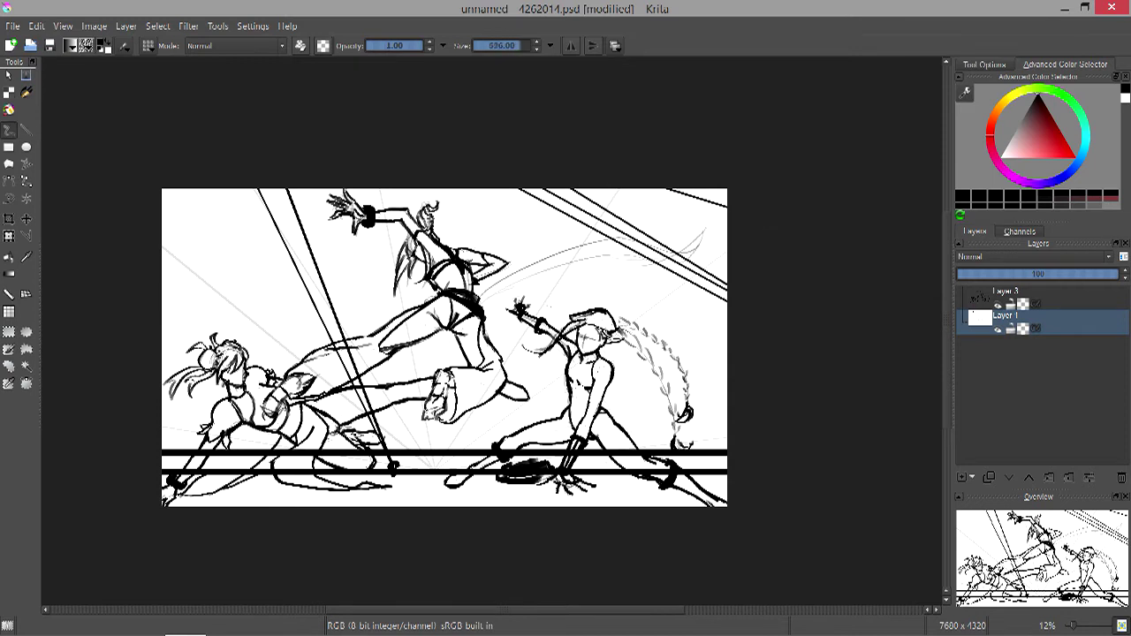
mouse_move(205, 258)
left_mouse_down()
mouse_move(182, 419)
mouse_move(249, 329)
mouse_move(283, 336)
mouse_move(252, 322)
mouse_move(287, 363)
mouse_move(265, 384)
left_mouse_up()
key("bracketleft")
key("bracketleft")
key("bracketleft")
key("bracketleft")
key("bracketleft")
key("bracketleft")
key("bracketleft")
key("bracketleft")
key("bracketright")
key("bracketright")
key("bracketright")
key("bracketright")
key("bracketright")
key("bracketright")
key("bracketright")
left_click_drag(234, 322, 248, 340)
Add small dark rocks on the horizon between the reclining and crouching figures.
left_click(400, 377)
left_click_drag(389, 370, 400, 386)
mouse_move(383, 409)
left_mouse_down()
mouse_move(389, 446)
mouse_move(377, 466)
mouse_move(410, 447)
left_mouse_up()
left_click_drag(416, 416, 442, 450)
Draw a ship's mast with a curved sail edge and straight cross lines behind the crouching figure.
key("v")
left_click_drag(669, 285, 650, 435)
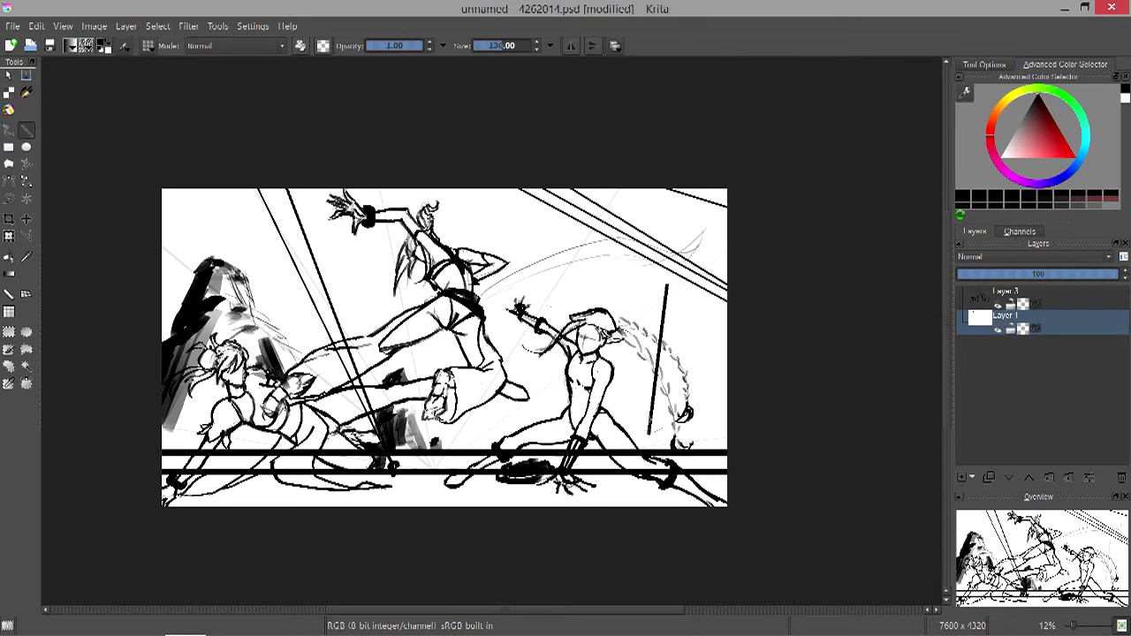
mouse_move(669, 314)
left_mouse_down()
mouse_move(691, 312)
mouse_move(717, 338)
left_mouse_up()
left_click_drag(661, 385, 726, 387)
key("b")
left_click_drag(670, 286, 698, 327)
left_click_drag(693, 314, 728, 360)
Thicken the base of the mast and brush dark rock shapes beside the crouching figure's hip.
left_click_drag(663, 421, 647, 449)
left_click_drag(650, 391, 638, 449)
left_click_drag(599, 444, 594, 449)
Paint out in white the background lines crossing the reclining figure's body, arm and cloth panels.
key("e")
key("e")
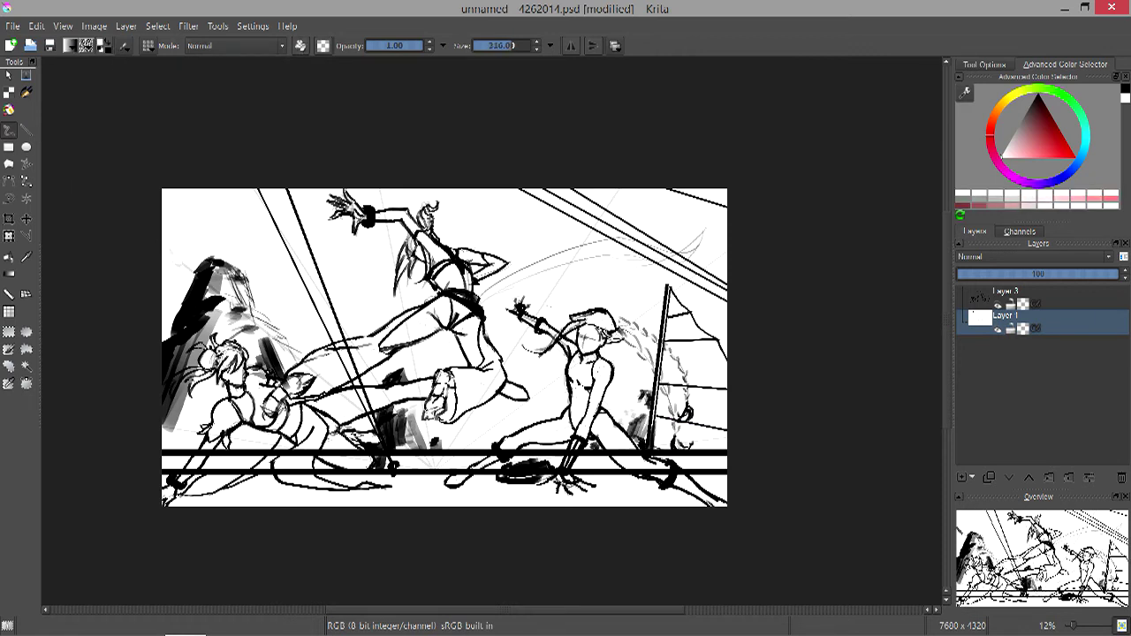
left_click_drag(286, 386, 251, 371)
left_click_drag(372, 455, 267, 453)
left_click_drag(246, 473, 311, 472)
key("ctrl+z")
key("ctrl+z")
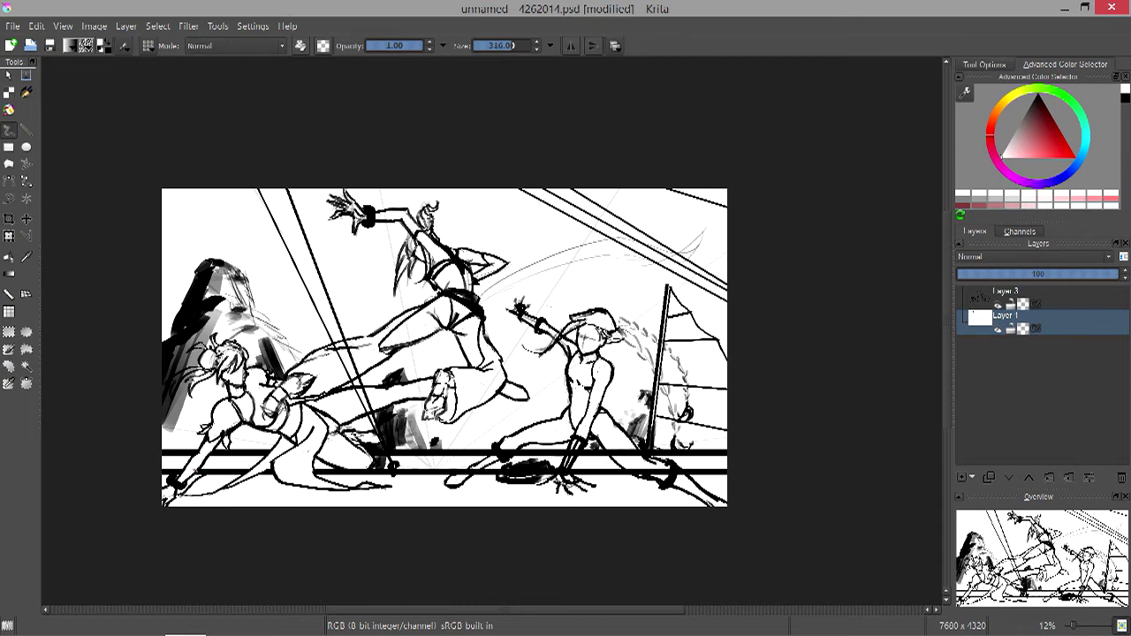
Clear the background lines crossing the crouching figure and the leaping figure's legs.
key("ctrl+z")
key("ctrl+z")
key("ctrl+z")
key("ctrl+z")
key("ctrl+z")
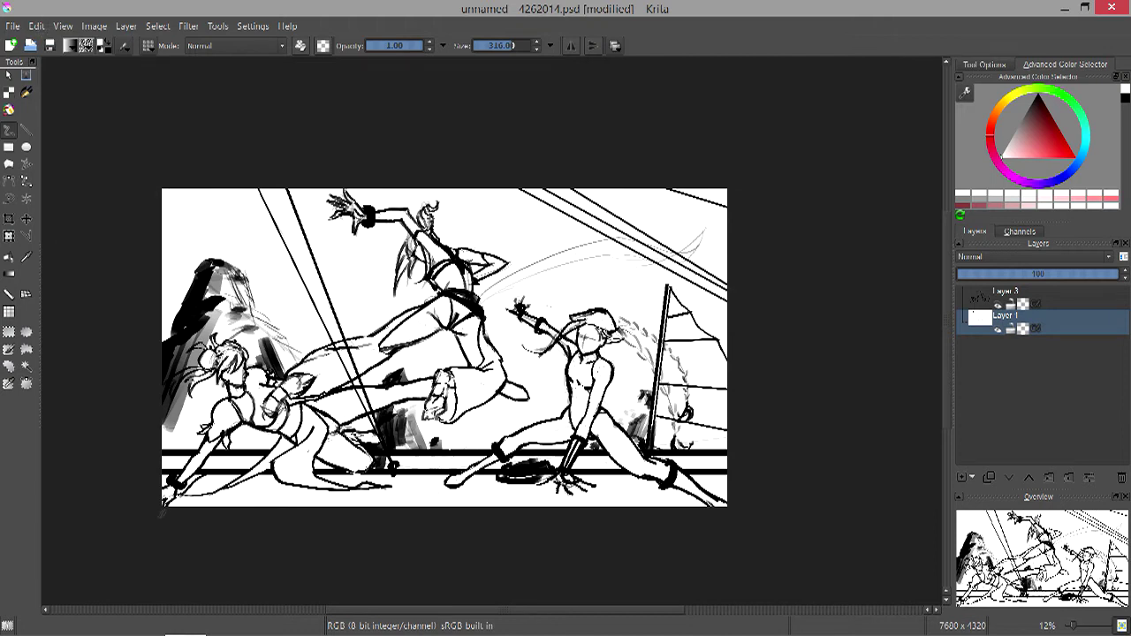
key("ctrl+z")
key("ctrl+z")
key("ctrl+z")
key("ctrl+z")
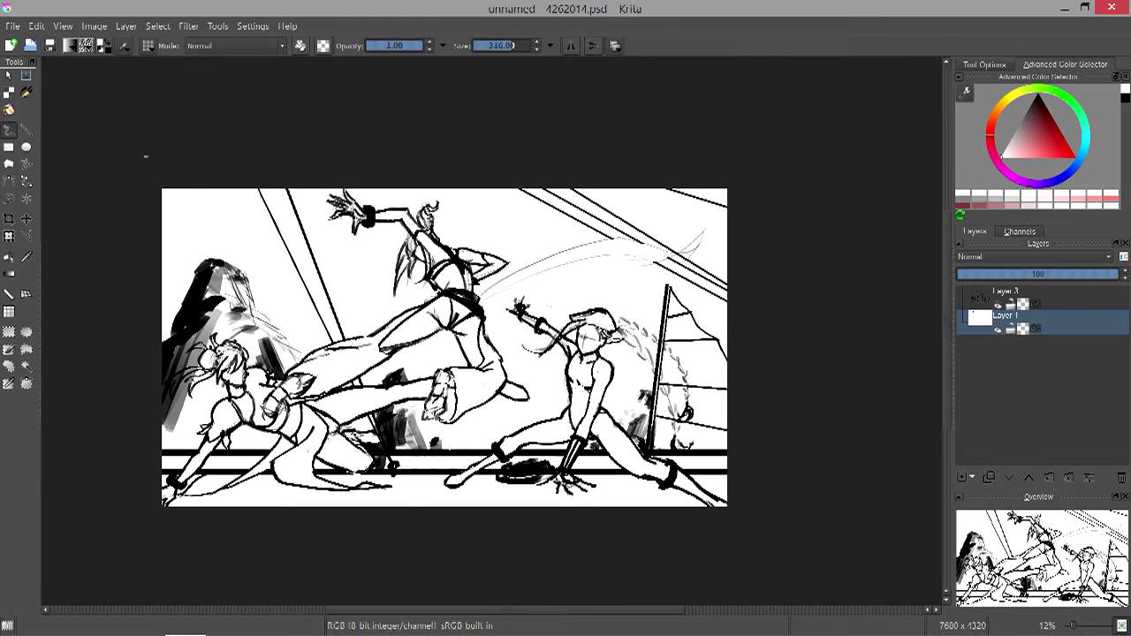
Flatten the sketch, then add a new layer in Multiply mode filled with mid grey.
key("ctrl+shift+e")
key("Insert")
key("alt+shift+m")
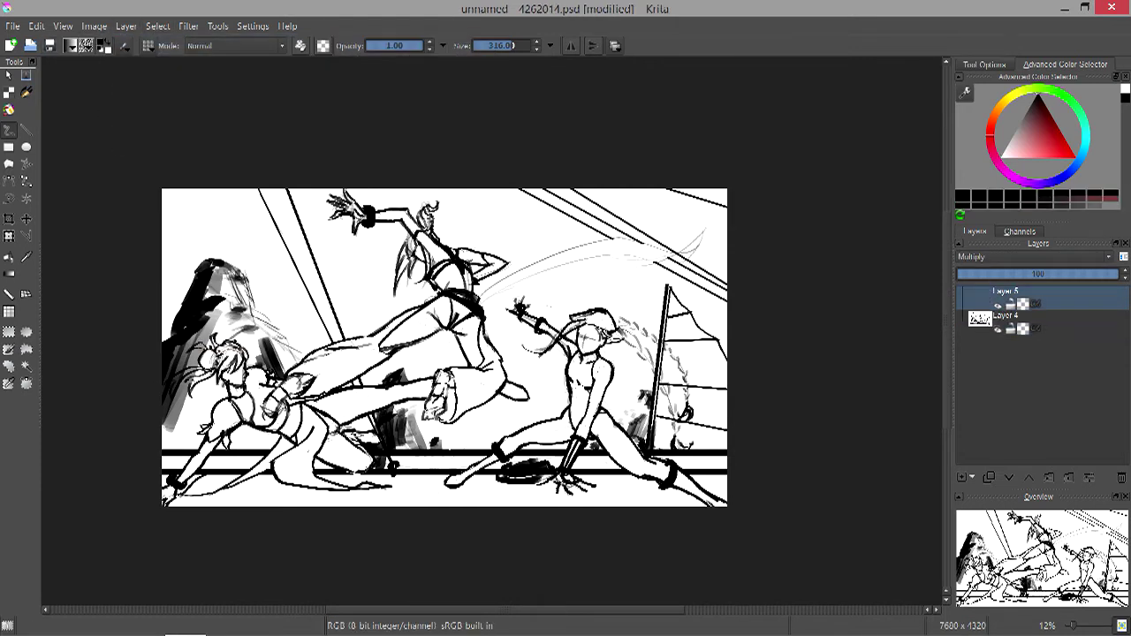
left_click(37, 26)
left_click(1072, 205)
left_click(36, 26)
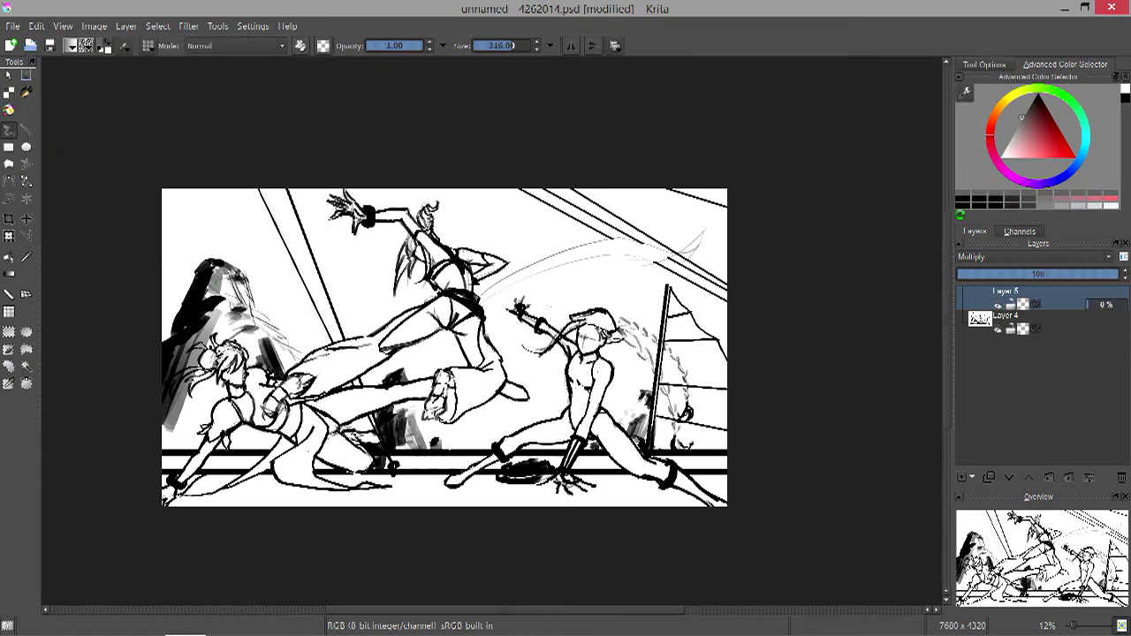
left_click(88, 170)
Shade the reclining figure's arm, hair, costume, cloth panels and legs with grey tones on the Multiply layer.
mouse_move(216, 426)
left_mouse_down()
mouse_move(265, 375)
mouse_move(314, 455)
mouse_move(283, 477)
mouse_move(217, 493)
mouse_move(331, 432)
mouse_move(291, 435)
mouse_move(310, 477)
mouse_move(265, 460)
mouse_move(256, 384)
mouse_move(240, 354)
mouse_move(216, 358)
mouse_move(169, 492)
mouse_move(191, 472)
left_mouse_up()
left_click_drag(228, 383, 238, 376)
left_click_drag(323, 473, 431, 381)
mouse_move(324, 417)
left_mouse_down()
mouse_move(435, 391)
mouse_move(419, 394)
left_mouse_up()
left_click_drag(362, 436, 313, 470)
left_click_drag(291, 403, 311, 378)
left_click_drag(445, 425, 465, 376)
left_click_drag(302, 396, 323, 384)
Shade the leaping figure's trousers, back and hanging hair with dark grey tones.
left_click_drag(458, 415, 504, 366)
left_click_drag(446, 394, 507, 346)
left_click_drag(455, 366, 481, 320)
left_click_drag(383, 350, 453, 305)
left_click_drag(480, 359, 459, 303)
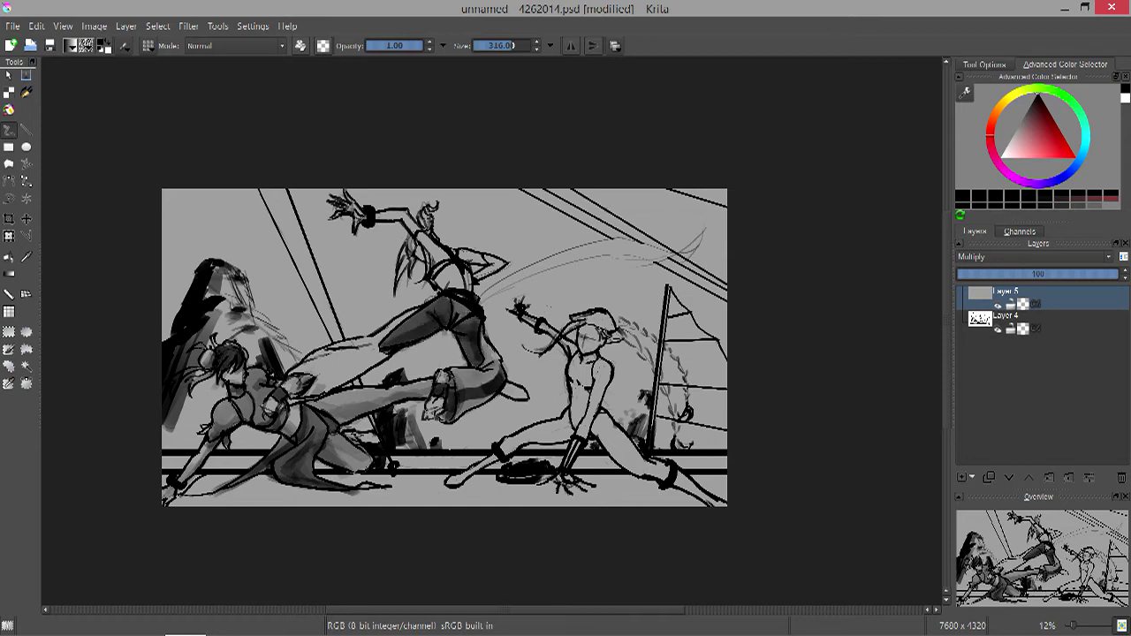
left_click_drag(277, 407, 297, 380)
left_click_drag(440, 251, 463, 288)
left_click_drag(414, 240, 400, 283)
Darken the leaping figure's arms with a smaller brush and fill the long curved ribbon trailing from its waist.
key("bracketleft")
key("bracketleft")
key("bracketleft")
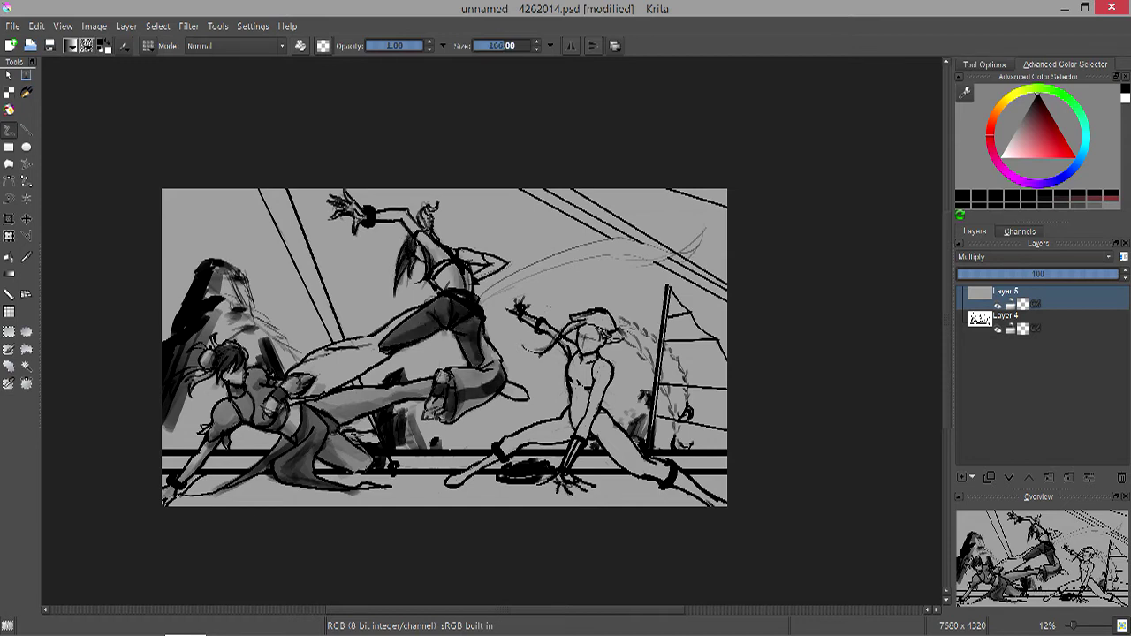
left_click_drag(419, 214, 378, 228)
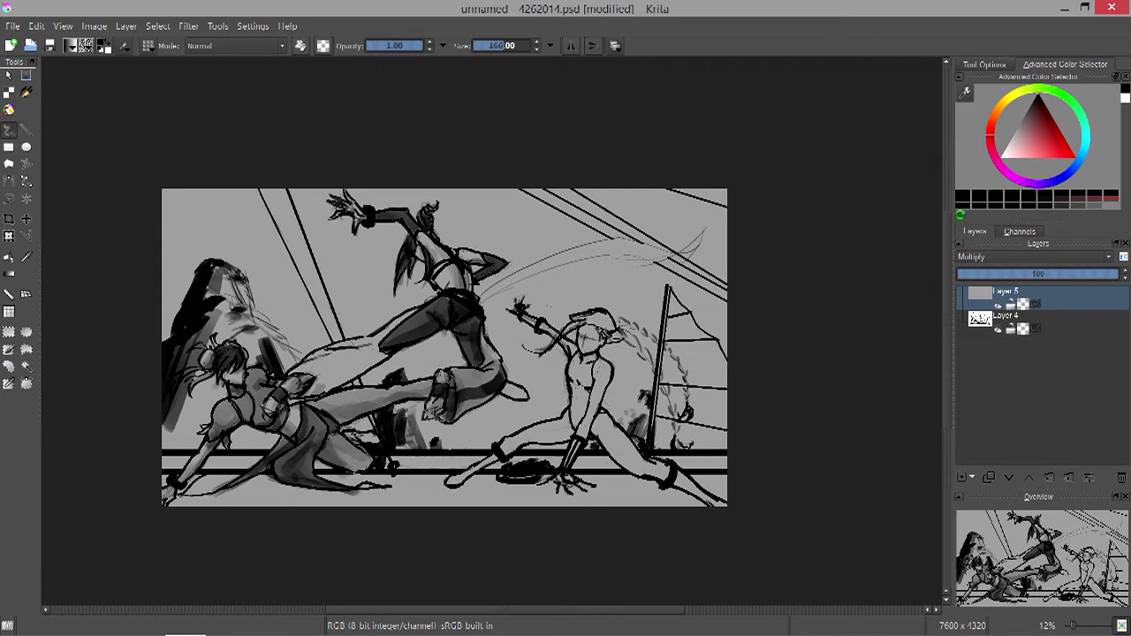
left_click_drag(477, 299, 702, 234)
Shade the crouching figure's leotard, thighs, boots and supporting glove.
key("bracketleft")
left_click_drag(585, 355, 576, 426)
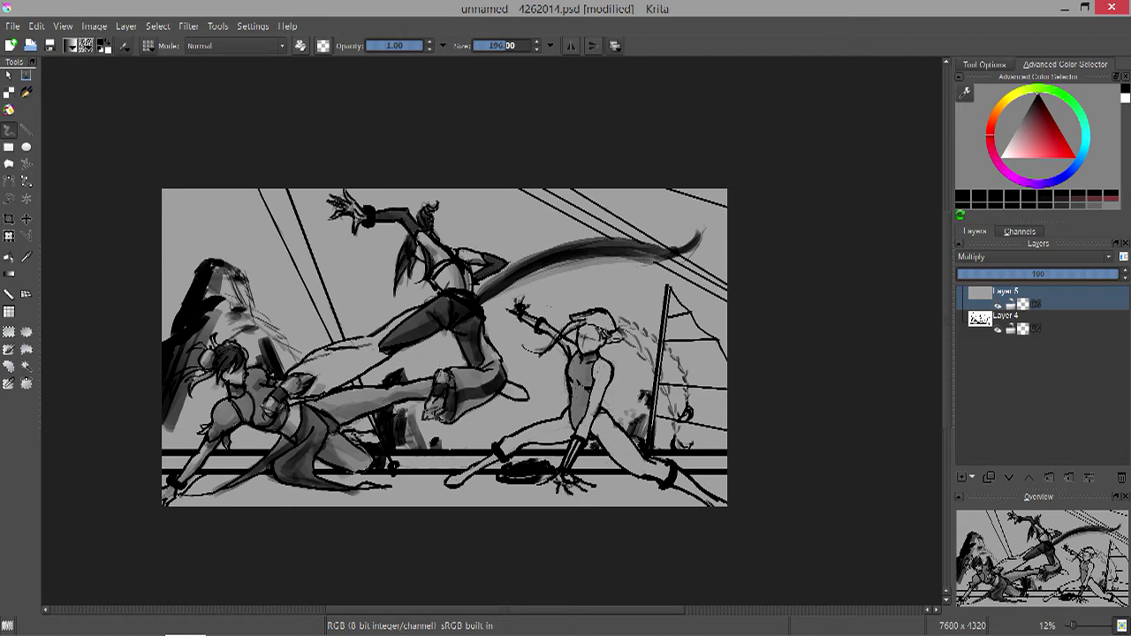
left_click_drag(587, 375, 580, 431)
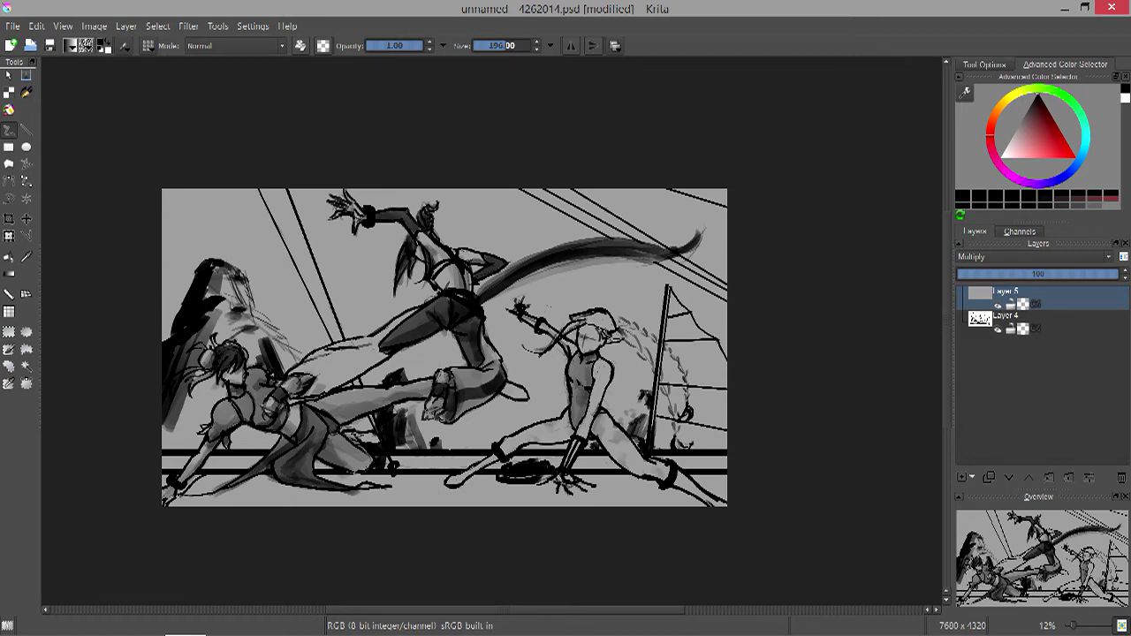
left_click_drag(511, 446, 455, 491)
left_click_drag(676, 475, 726, 505)
mouse_move(573, 444)
left_mouse_down()
mouse_move(570, 466)
mouse_move(477, 492)
left_mouse_up()
left_click_drag(558, 482, 512, 498)
Brush broad grey shadows across the ground beneath all three figures.
key("bracketright")
key("bracketright")
mouse_move(649, 499)
left_mouse_down()
mouse_move(467, 495)
mouse_move(393, 461)
left_mouse_up()
left_click_drag(724, 482, 168, 495)
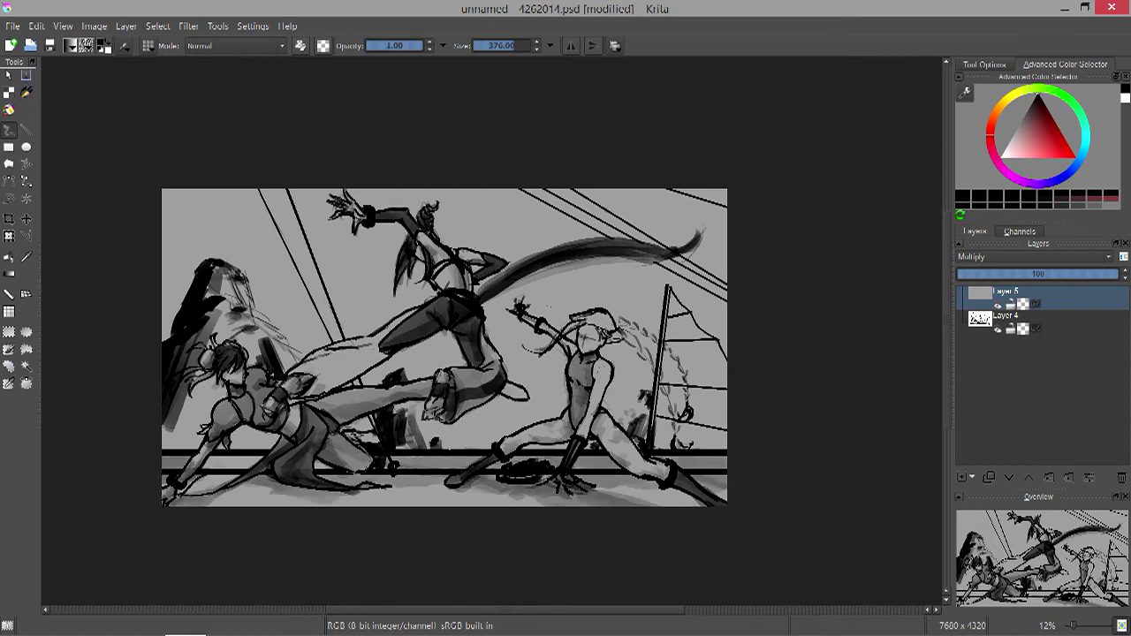
left_click(1014, 131)
key("x")
left_click_drag(371, 477, 181, 499)
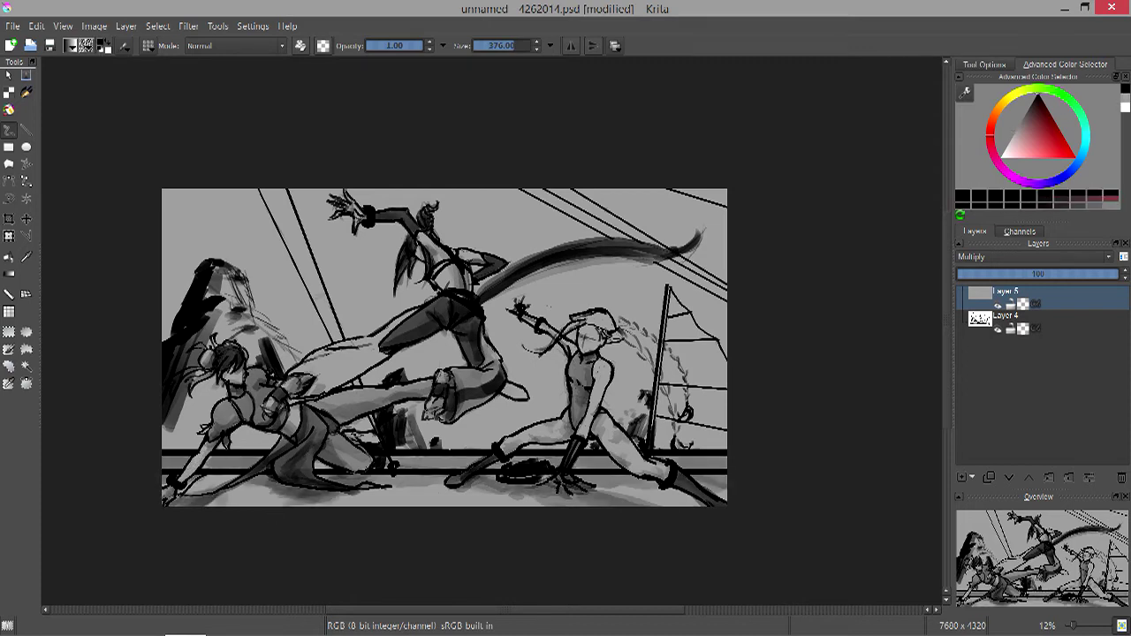
Add lighter grey shading to the leaping figure's extended leg, the sail, the rocks and the crouching figure's cap and braids.
left_click_drag(389, 336, 300, 389)
left_click_drag(375, 354, 312, 393)
left_click_drag(674, 296, 663, 446)
left_click_drag(707, 335, 689, 446)
left_click_drag(720, 358, 658, 446)
left_click_drag(213, 384, 176, 446)
left_click_drag(398, 407, 446, 442)
mouse_move(583, 313)
left_mouse_down()
mouse_move(618, 335)
mouse_move(672, 411)
left_mouse_up()
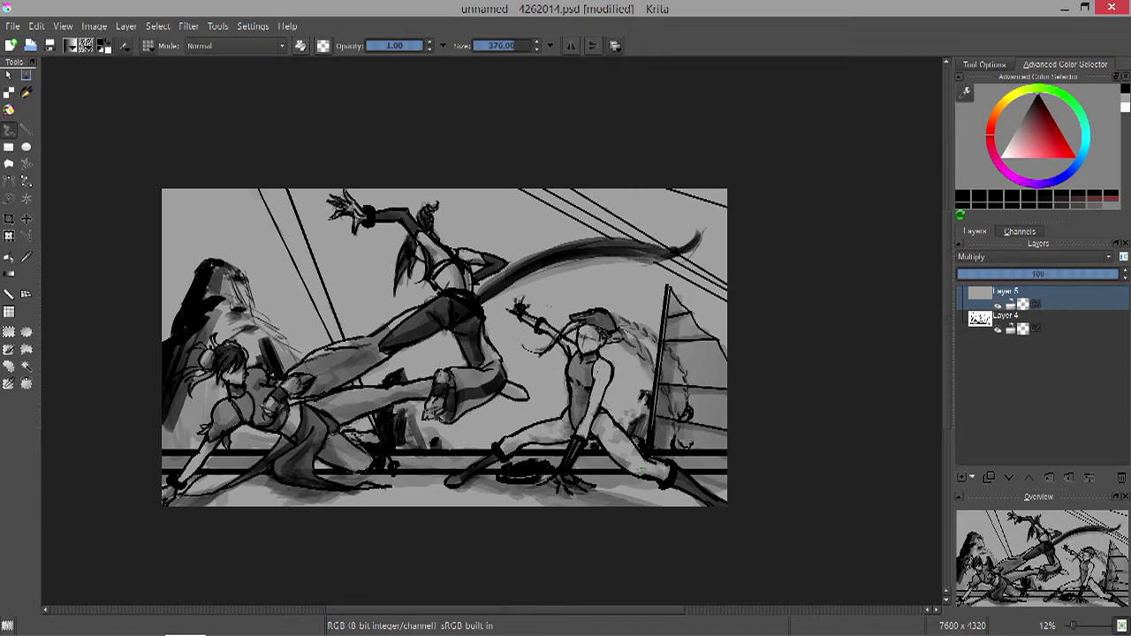
Paint white highlights along the upper edges of the three figures' bodies and limbs.
key("x")
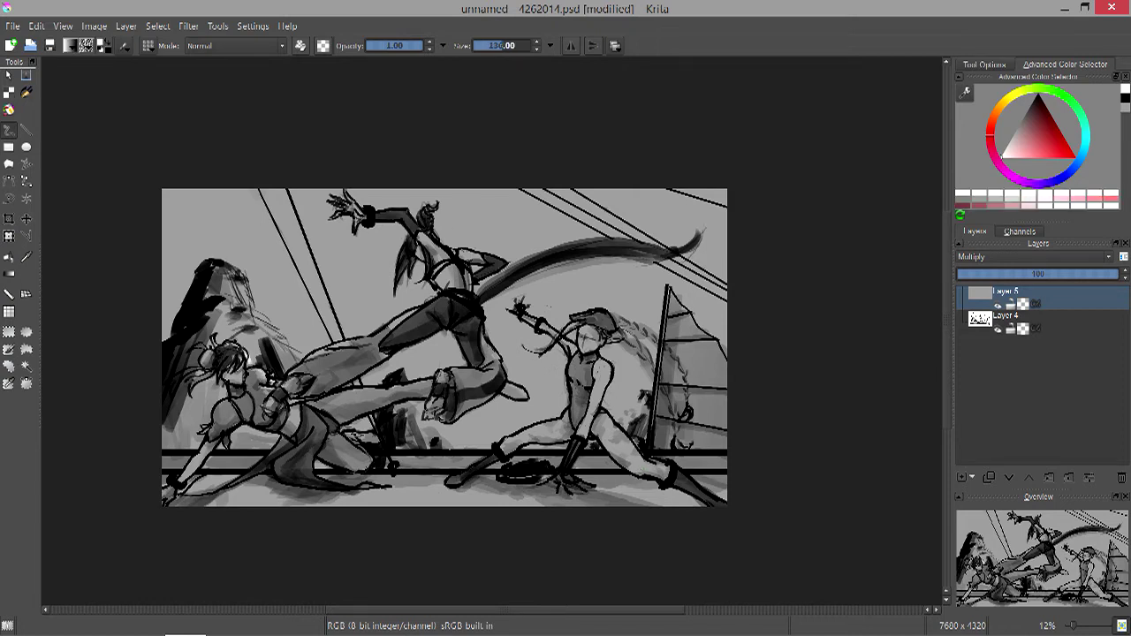
left_click_drag(291, 380, 356, 341)
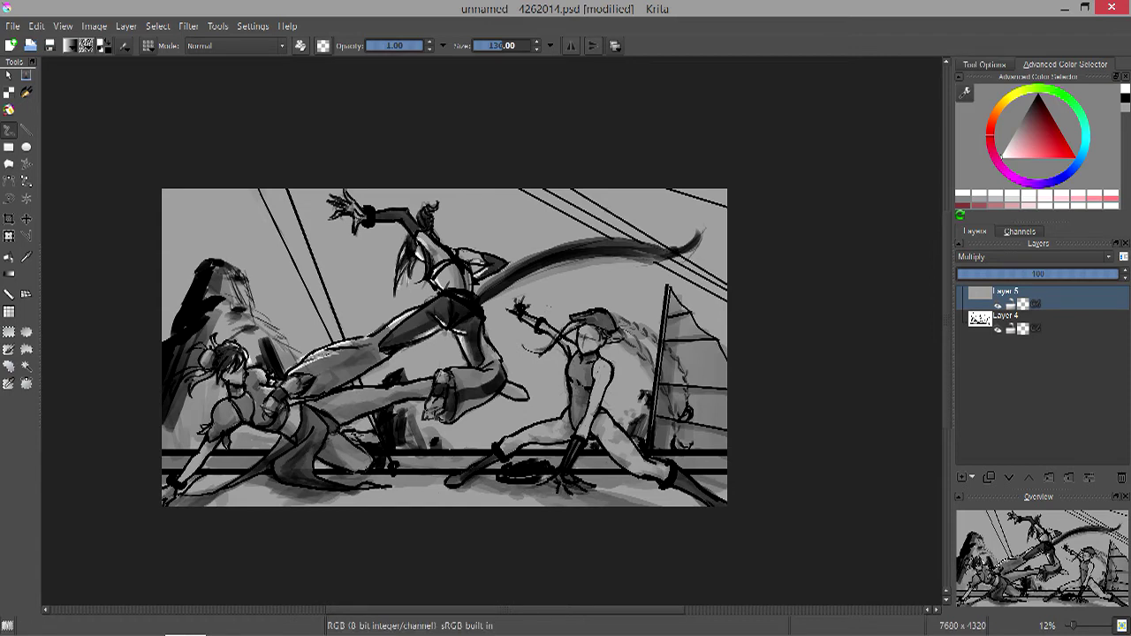
left_click_drag(437, 380, 310, 404)
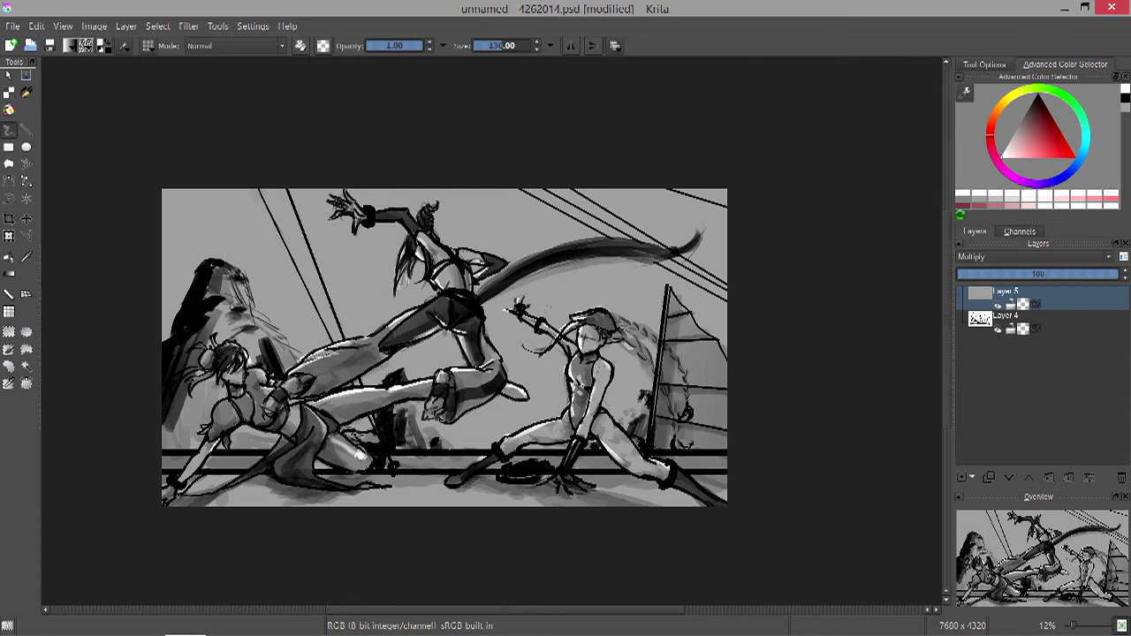
Darken the band between the two horizontal lines across the whole picture width.
key("d")
mouse_move(164, 463)
left_mouse_down()
mouse_move(727, 463)
mouse_move(239, 479)
mouse_move(727, 478)
left_mouse_up()
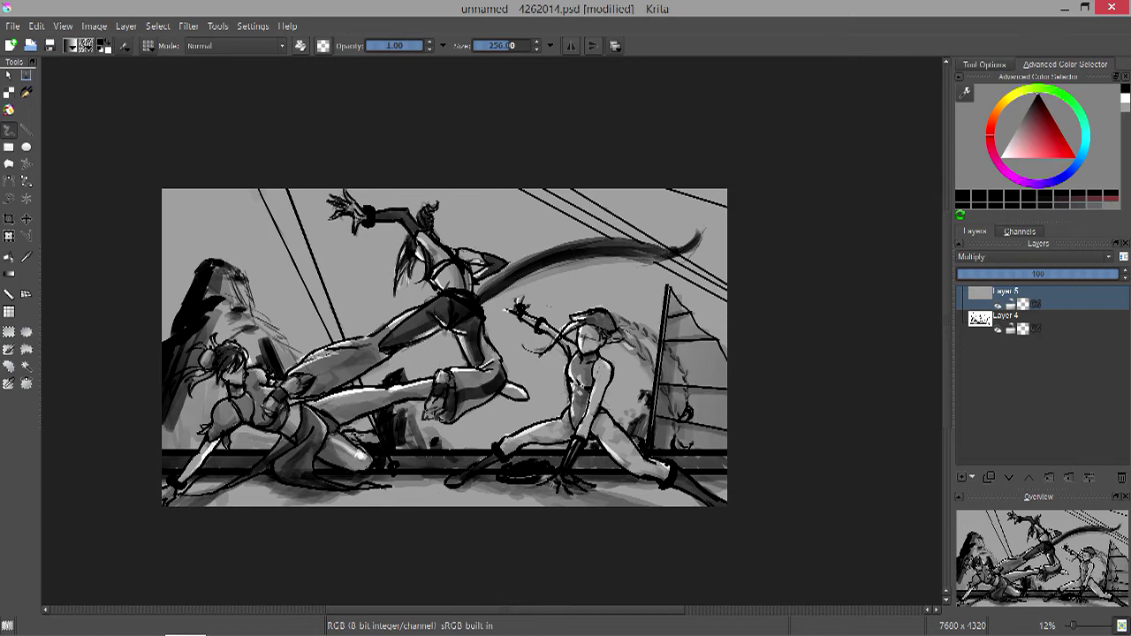
Paint a soft white sun disc in the sky with a large airbrush at 0.20 opacity.
key("x")
left_click(86, 45)
left_click(252, 242)
left_click(36, 26)
key("Escape")
left_click_drag(370, 295, 373, 297)
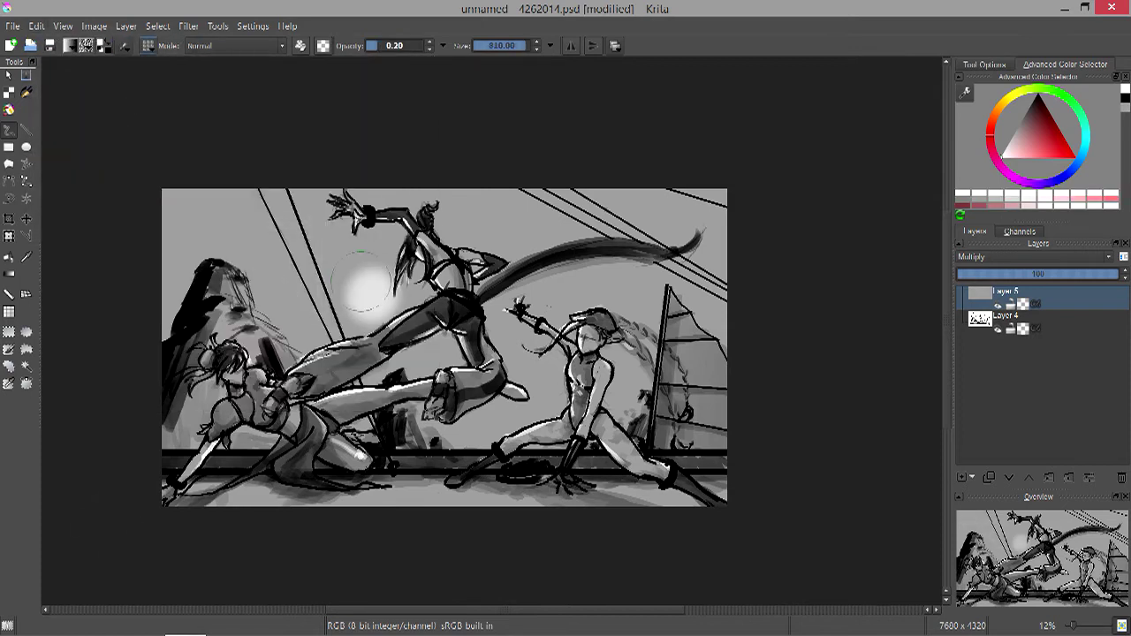
Merge the layers and lighten the mountain, horizon rocks and sail with grey brush strokes.
left_click(85, 45)
left_click(227, 222)
key("x")
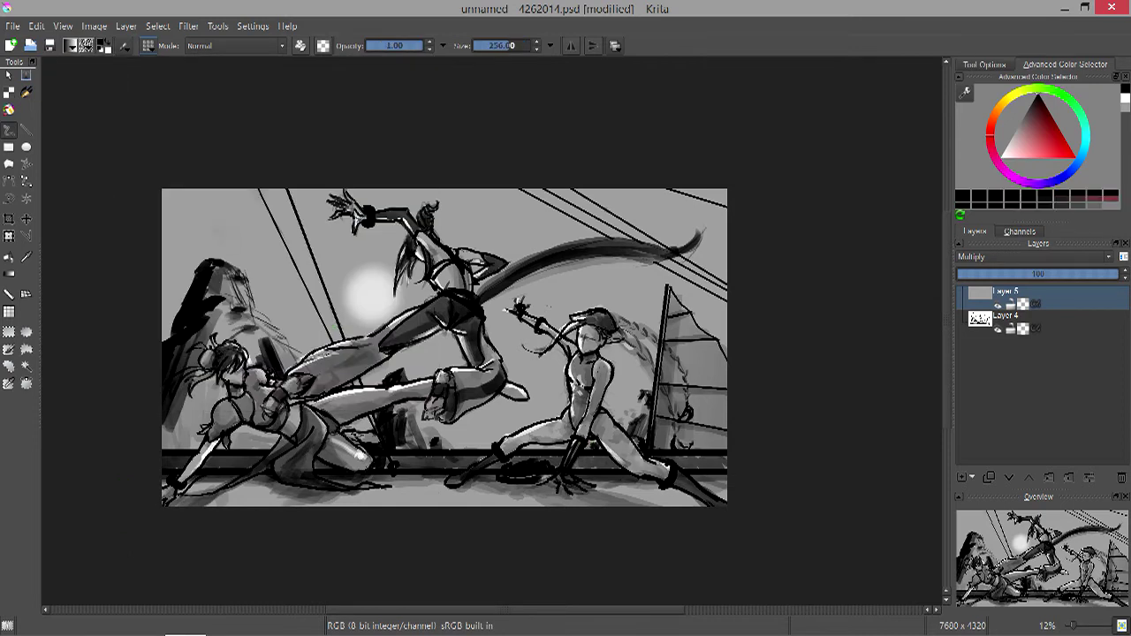
key("ctrl+e")
mouse_move(188, 252)
left_mouse_down()
mouse_move(199, 354)
mouse_move(265, 344)
mouse_move(199, 300)
mouse_move(283, 366)
left_mouse_up()
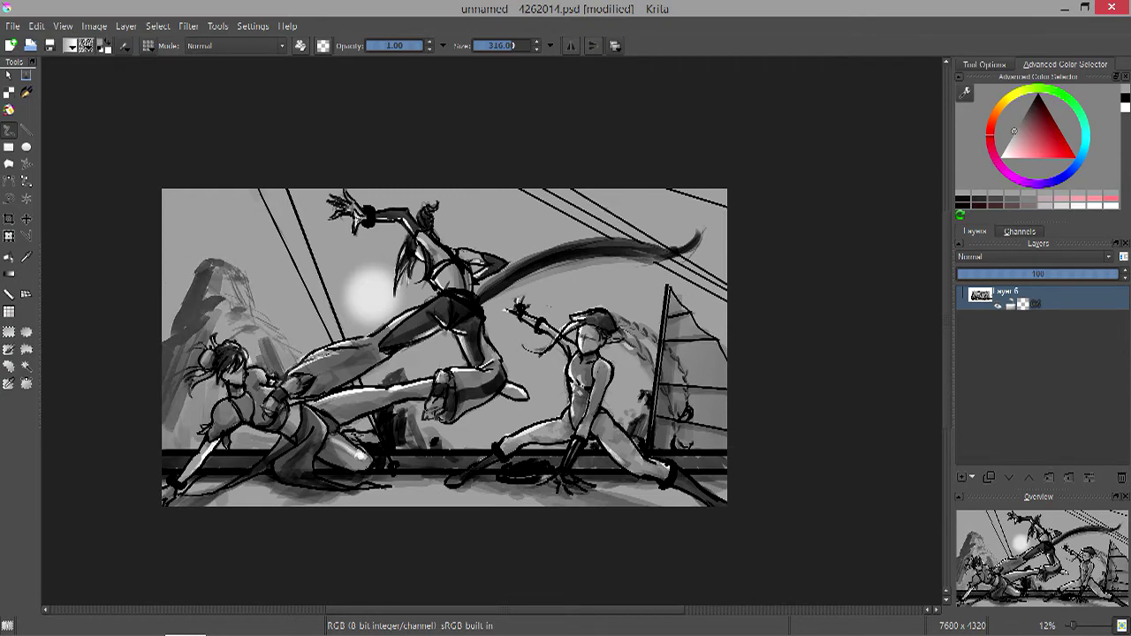
left_click_drag(437, 446, 389, 407)
mouse_move(641, 398)
left_mouse_down()
mouse_move(641, 424)
mouse_move(698, 319)
mouse_move(672, 442)
mouse_move(686, 311)
mouse_move(682, 373)
mouse_move(707, 391)
left_mouse_up()
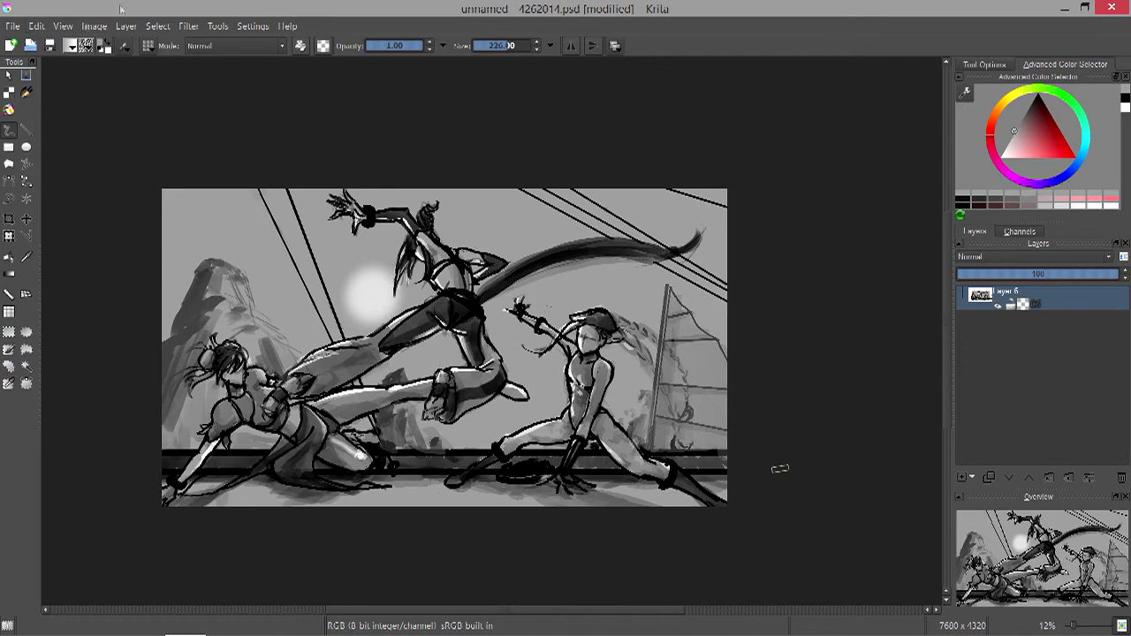
Add a layer with a dark gradient fading upward from the ground and merge it into the painting.
key("Insert")
left_click(85, 45)
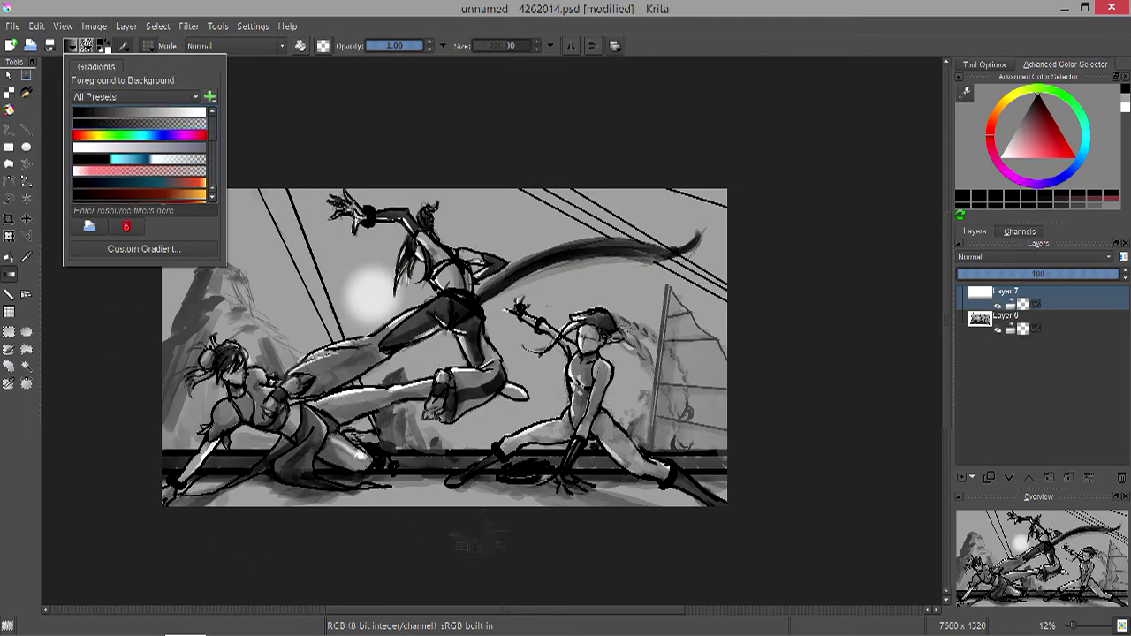
left_click_drag(178, 530, 177, 389)
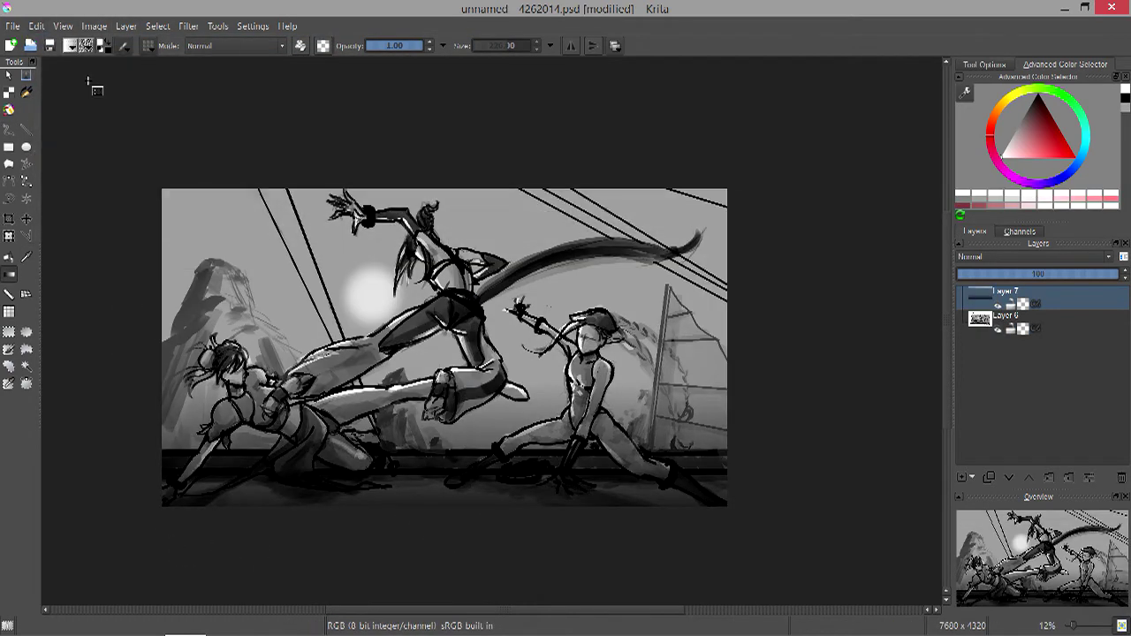
key("ctrl+e")
key("b")
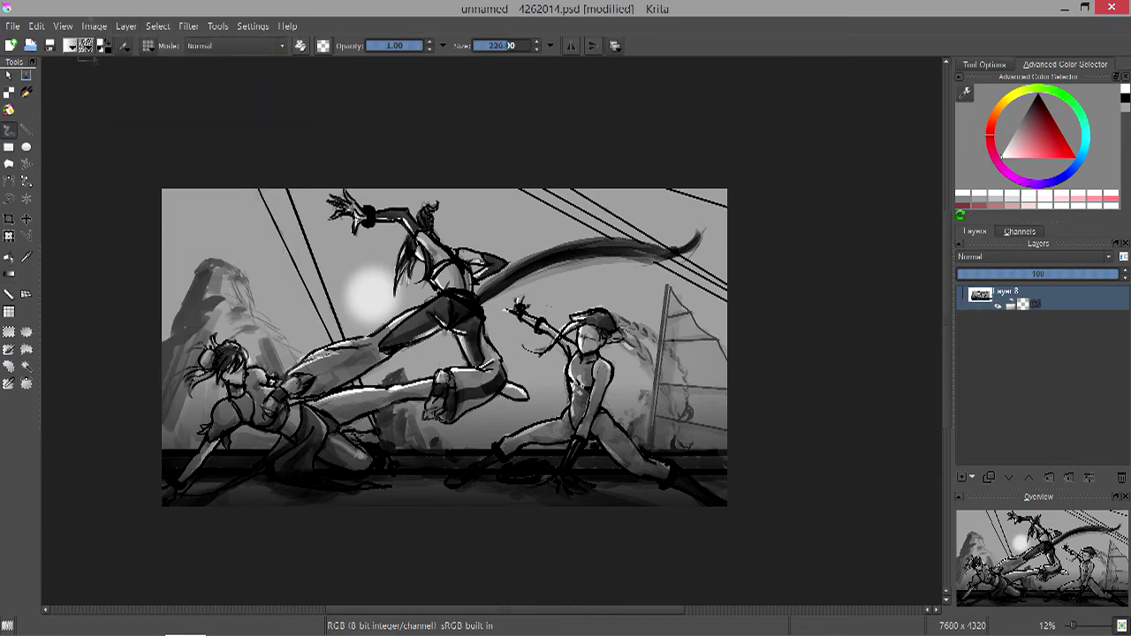
Duplicate the merged painting layer and fill the lower copy with white as a colour base.
key("alt+l")
left_click(130, 198)
key("shift+BackSpace")
key("BackSpace")
Colour the sky, mountain and sail warm tan on the lower layer, with touches on the crouching figure's hair.
mouse_move(169, 195)
left_mouse_down()
mouse_move(173, 406)
mouse_move(185, 446)
mouse_move(225, 190)
mouse_move(266, 349)
mouse_move(389, 265)
mouse_move(336, 221)
mouse_move(389, 199)
mouse_move(689, 230)
mouse_move(707, 336)
mouse_move(371, 433)
mouse_move(416, 353)
mouse_move(619, 292)
mouse_move(650, 442)
mouse_move(243, 220)
mouse_move(204, 212)
mouse_move(256, 438)
mouse_move(278, 446)
left_mouse_up()
left_click_drag(574, 312, 610, 329)
mouse_move(672, 305)
left_mouse_down()
mouse_move(694, 446)
mouse_move(716, 336)
left_mouse_up()
Colour the reclining figure's face, arms and legs and the leaping figure's back with a pinkish skin tone.
left_click(994, 132)
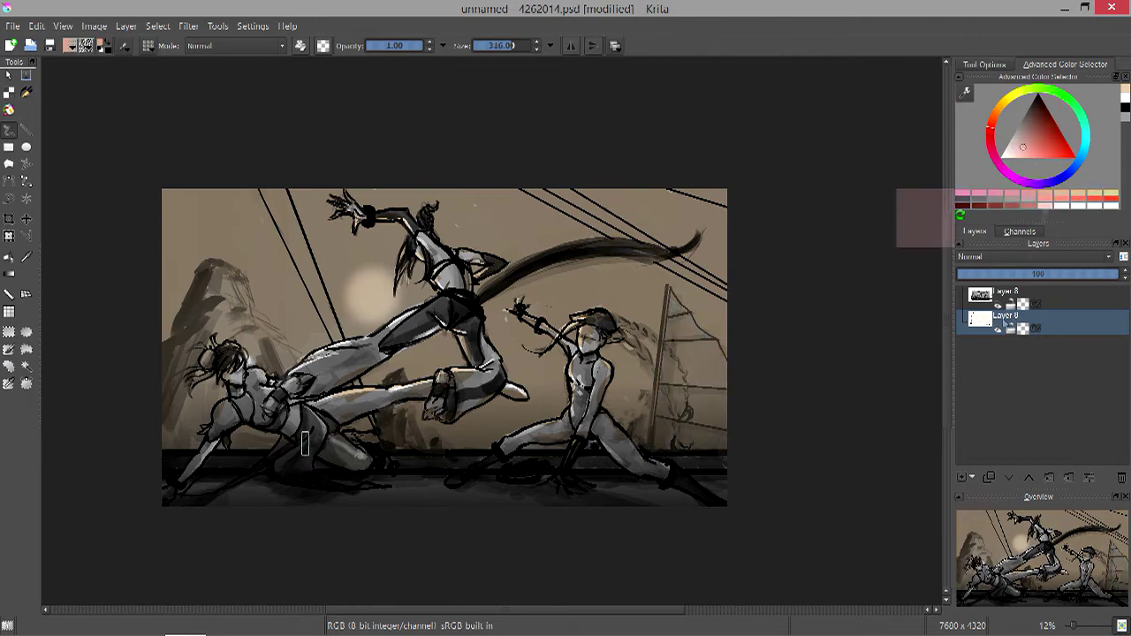
left_click_drag(230, 362, 239, 389)
left_click_drag(218, 440, 169, 493)
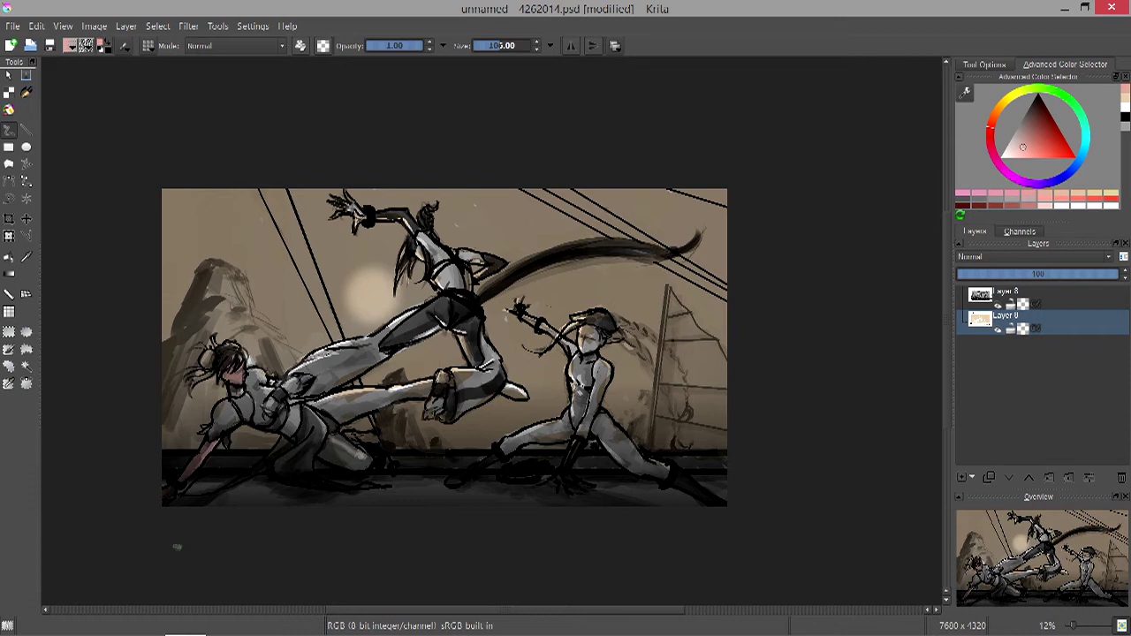
mouse_move(323, 467)
left_mouse_down()
mouse_move(370, 440)
mouse_move(340, 402)
mouse_move(431, 387)
left_mouse_up()
left_click_drag(431, 245, 477, 256)
left_click_drag(305, 376, 265, 414)
Colour the crouching figure's face, arms and thighs in the pinkish skin tone and its leotard dark green.
left_click_drag(590, 329, 606, 435)
left_click_drag(541, 326, 576, 353)
mouse_move(594, 416)
left_mouse_down()
mouse_move(627, 462)
mouse_move(667, 477)
left_mouse_up()
left_click_drag(570, 415, 538, 439)
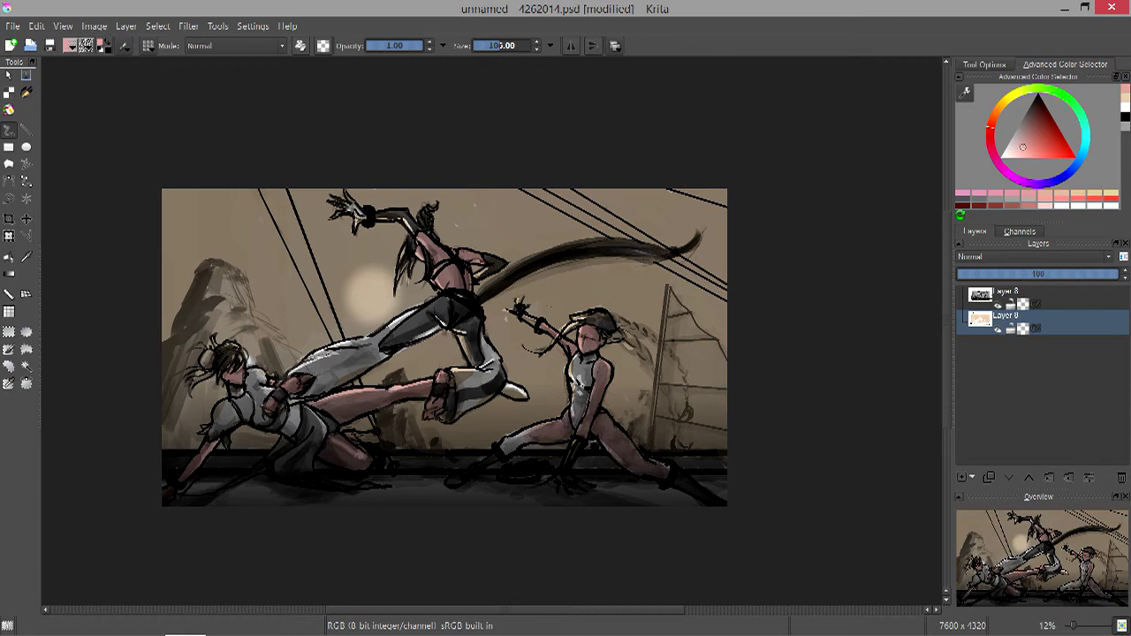
left_click(1082, 115)
left_click_drag(579, 354, 579, 424)
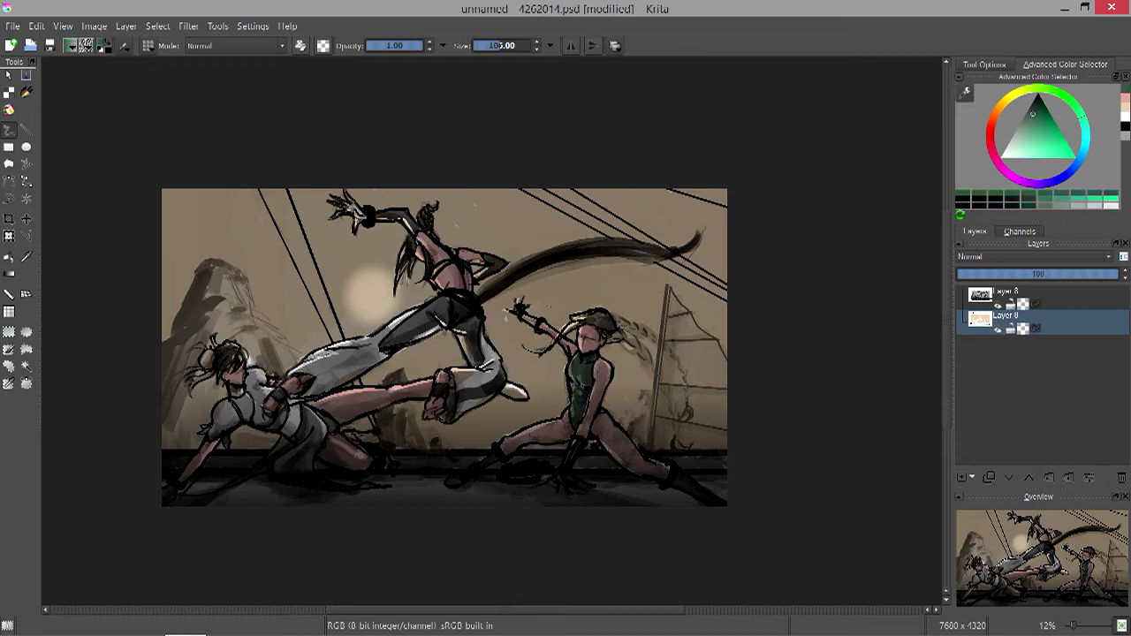
Colour the crouching figure's beret reddish brown and the leaping figure's trousers and sleeves dark plum.
left_click(587, 336, "ctrl")
left_click(603, 322, "ctrl")
key("bracketleft")
key("bracketleft")
key("bracketleft")
key("bracketleft")
key("bracketleft")
key("bracketleft")
key("bracketleft")
key("bracketleft")
key("bracketleft")
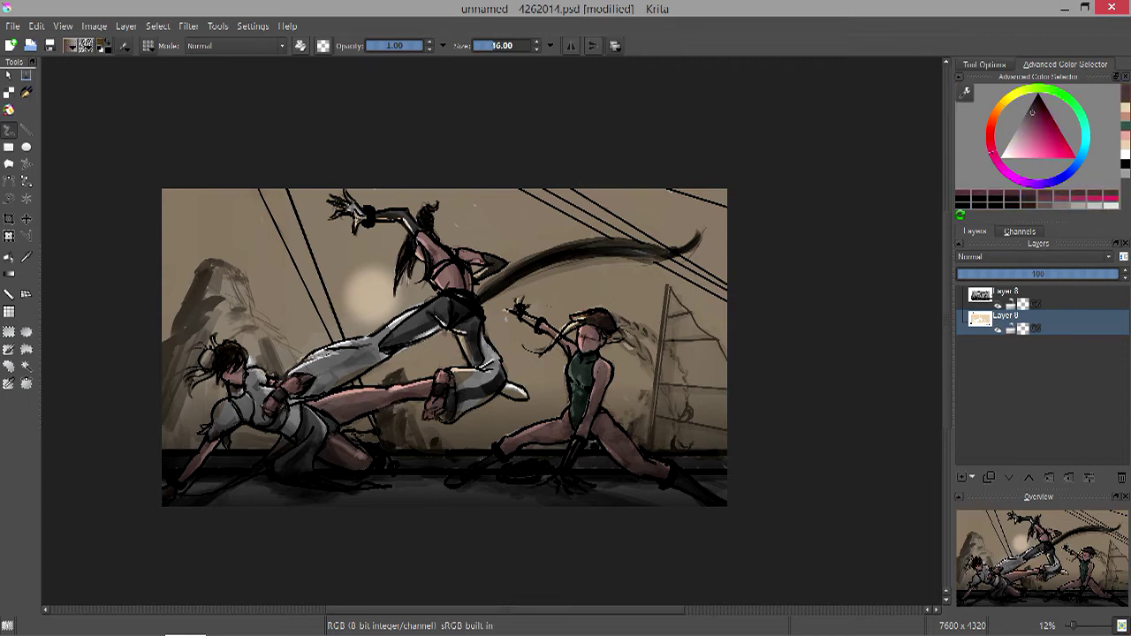
mouse_move(460, 305)
left_mouse_down()
mouse_move(393, 340)
mouse_move(477, 332)
mouse_move(479, 364)
left_mouse_up()
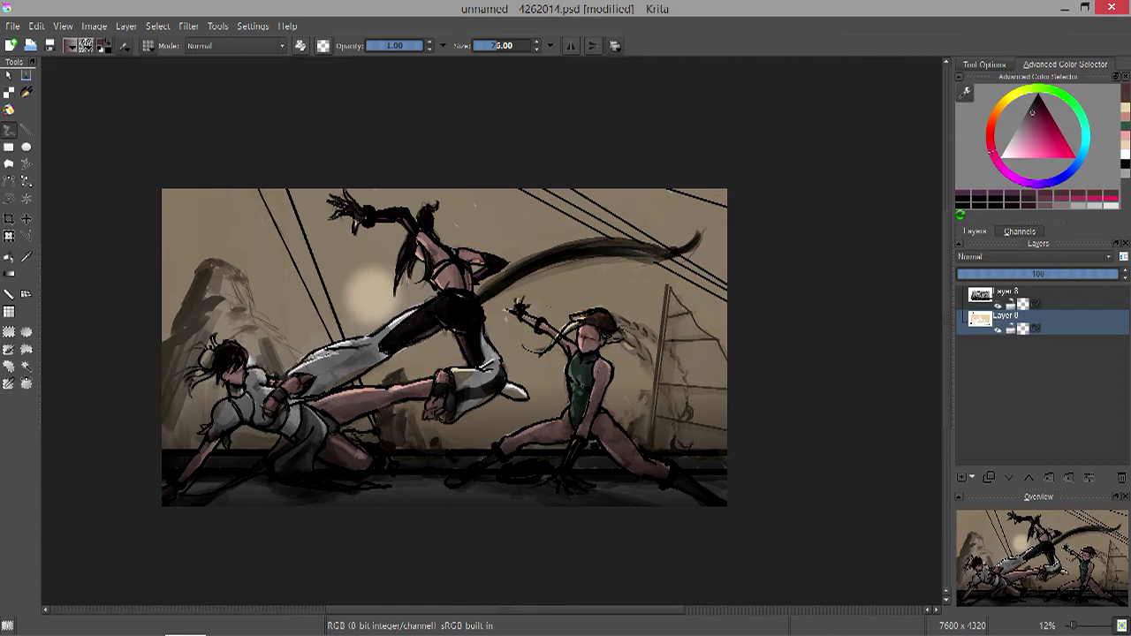
Colour the reclining figure's top, sleeves and skirt blue, leaving the waist sash white.
left_click(1076, 163)
left_click(1039, 146)
left_click_drag(235, 402, 206, 435)
left_click_drag(251, 394, 230, 419)
left_click_drag(263, 371, 254, 412)
left_click_drag(324, 409, 299, 470)
left_click_drag(295, 449, 279, 472)
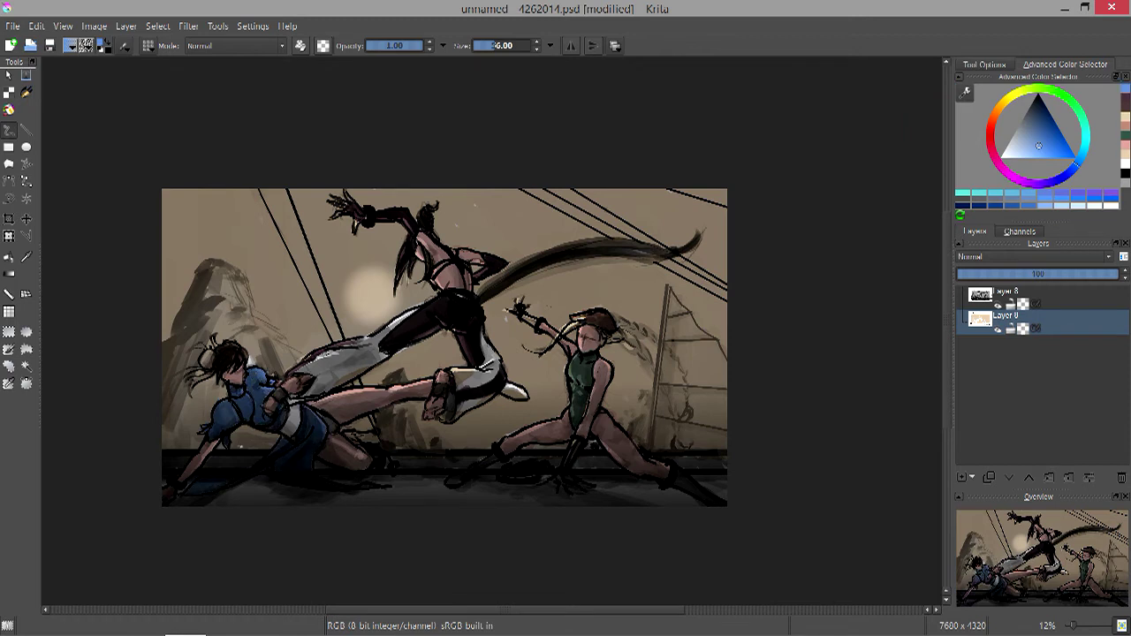
Recolour the crouching figure's leotard a brighter green and the leaping figure's trousers and sleeves deep purple.
left_click(1082, 117)
left_click(1047, 123)
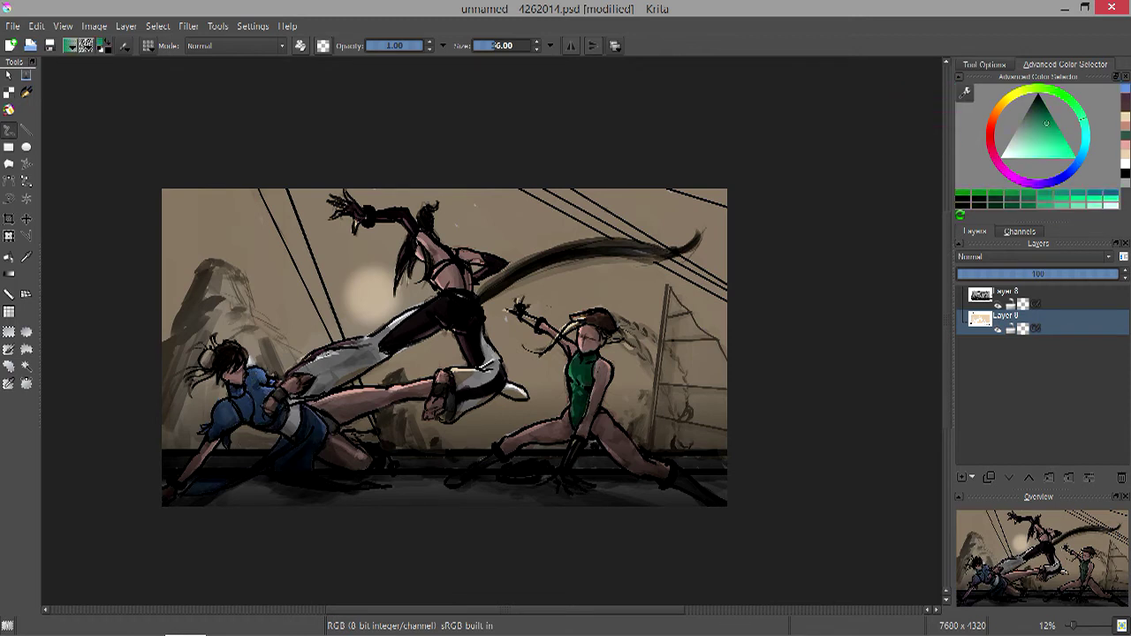
left_click_drag(1041, 186, 1007, 174)
left_click(1041, 133)
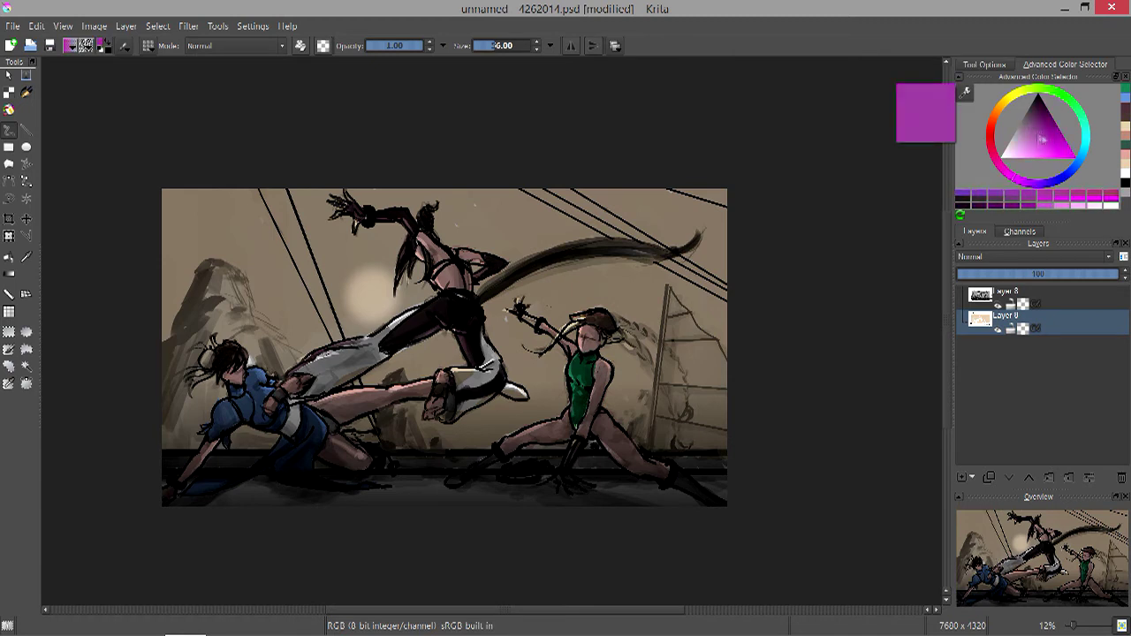
left_click_drag(1041, 133, 1040, 120)
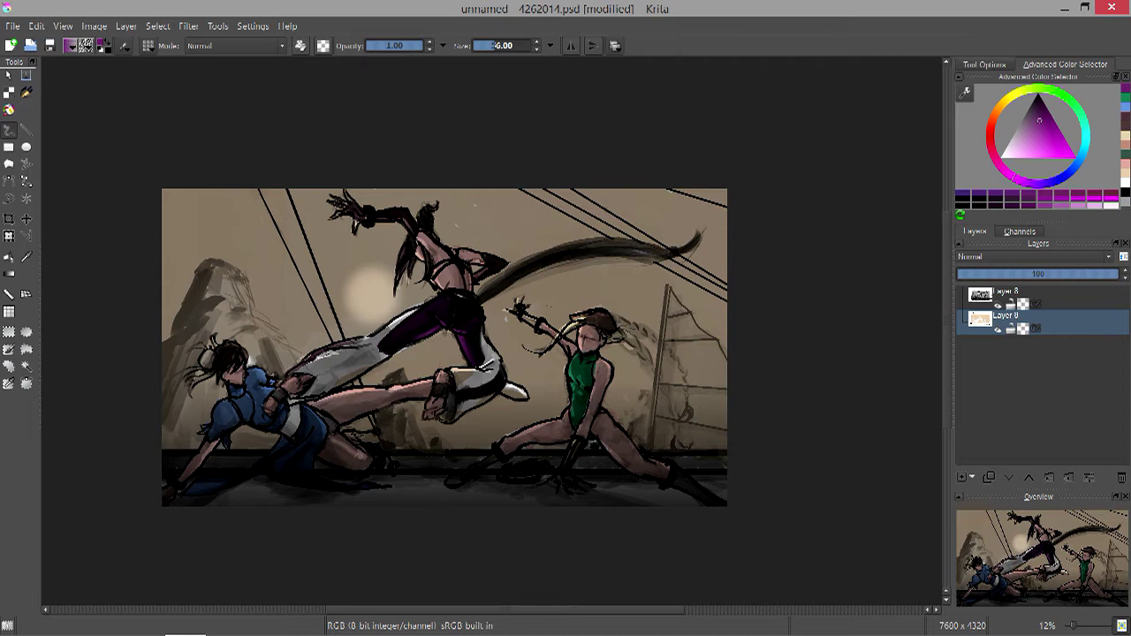
Tint the floor dark reddish brown and darken the crouching figure's gloves and boots.
left_click_drag(1013, 180, 991, 125)
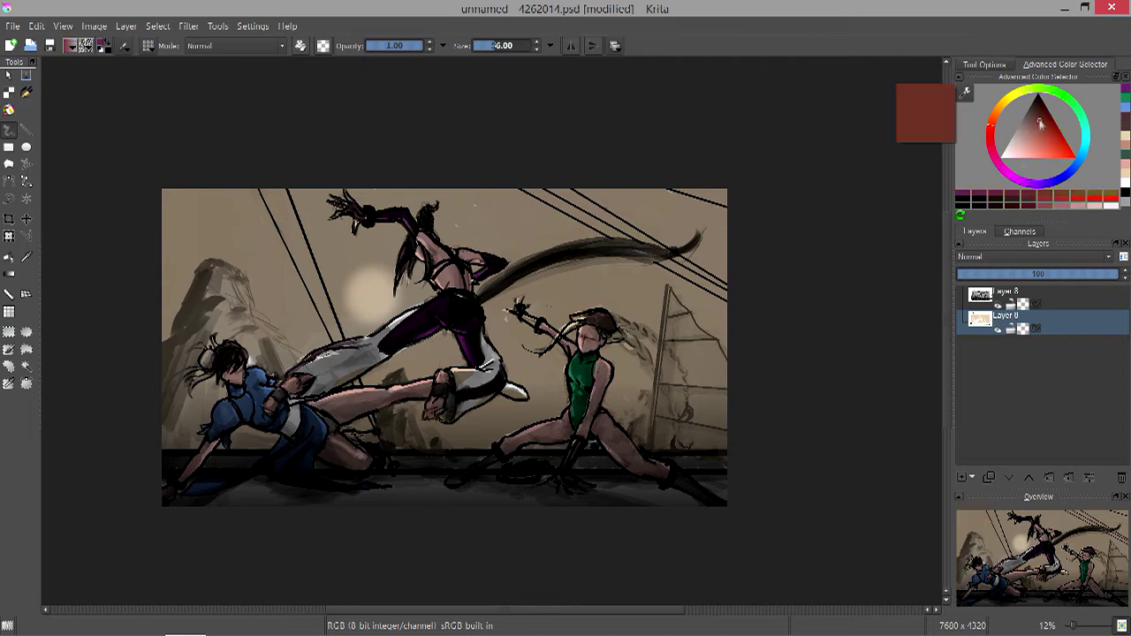
key("bracketright")
mouse_move(574, 463)
left_mouse_down()
mouse_move(720, 461)
mouse_move(732, 480)
left_mouse_up()
left_click_drag(208, 500, 728, 488)
key("bracketleft")
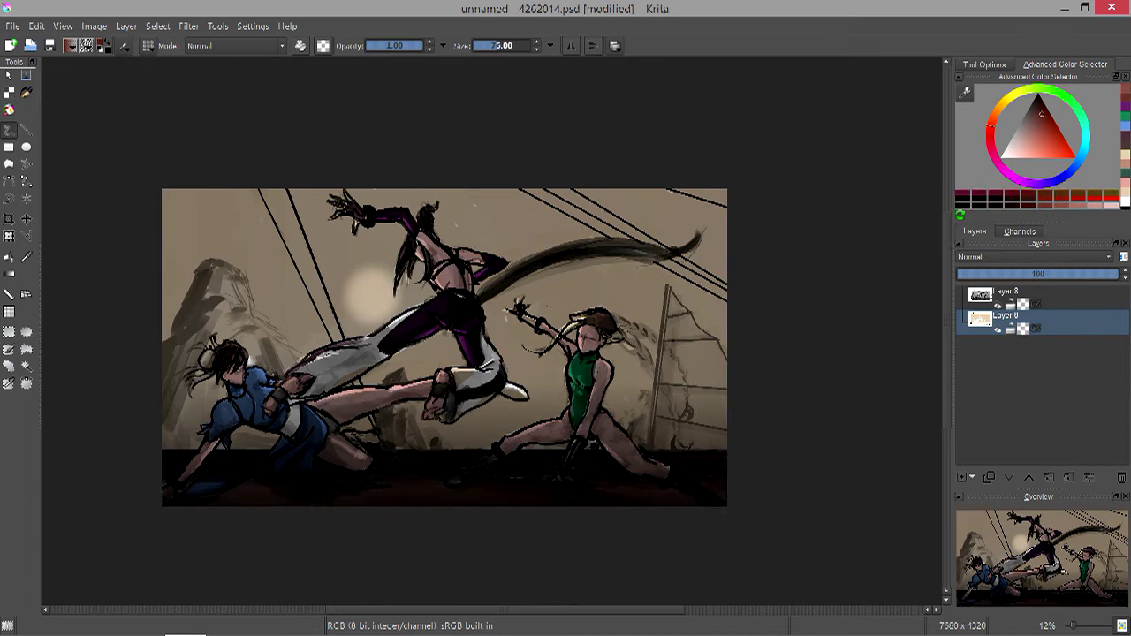
left_click(501, 430, "ctrl")
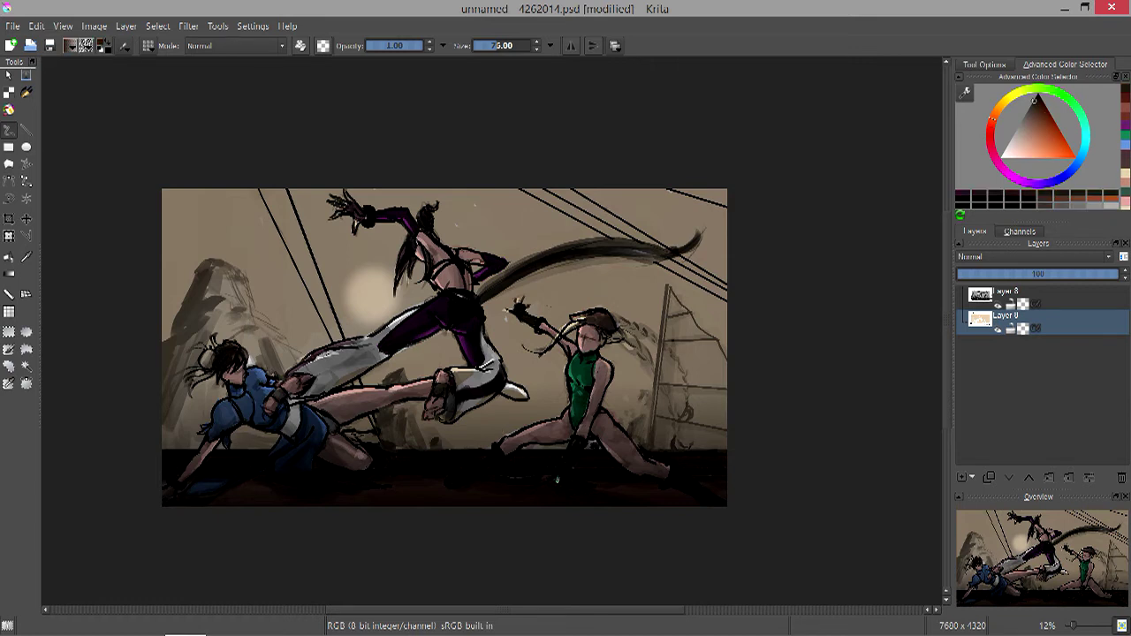
left_click(557, 480, "ctrl")
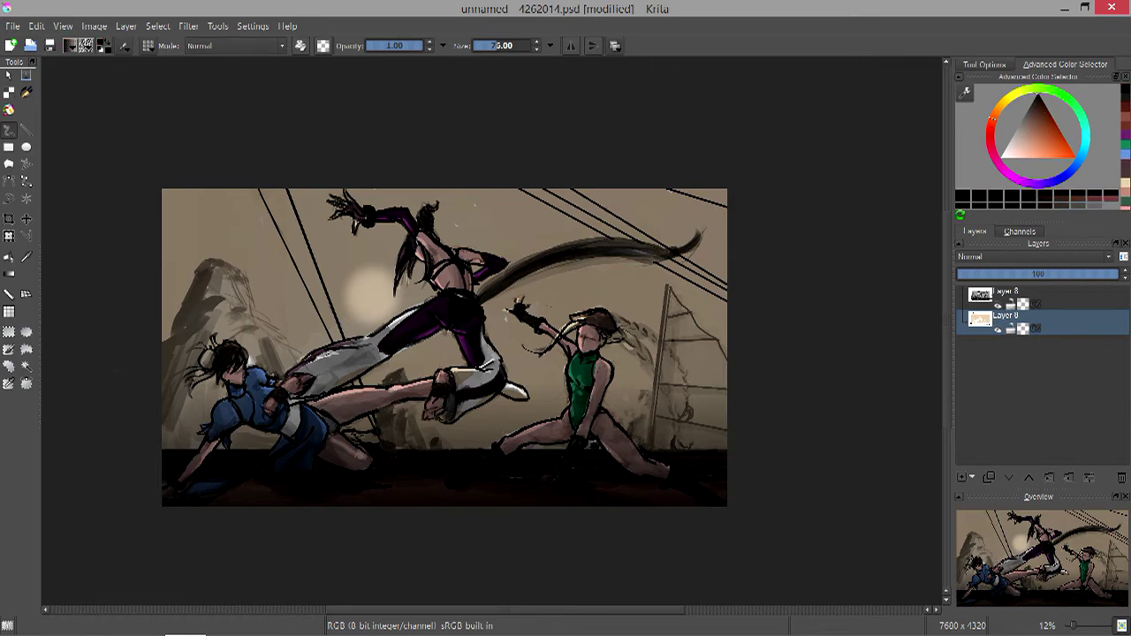
Merge the two layers, fade the upper part of the scene with a light tan gradient, and save the file.
key("x")
key("g")
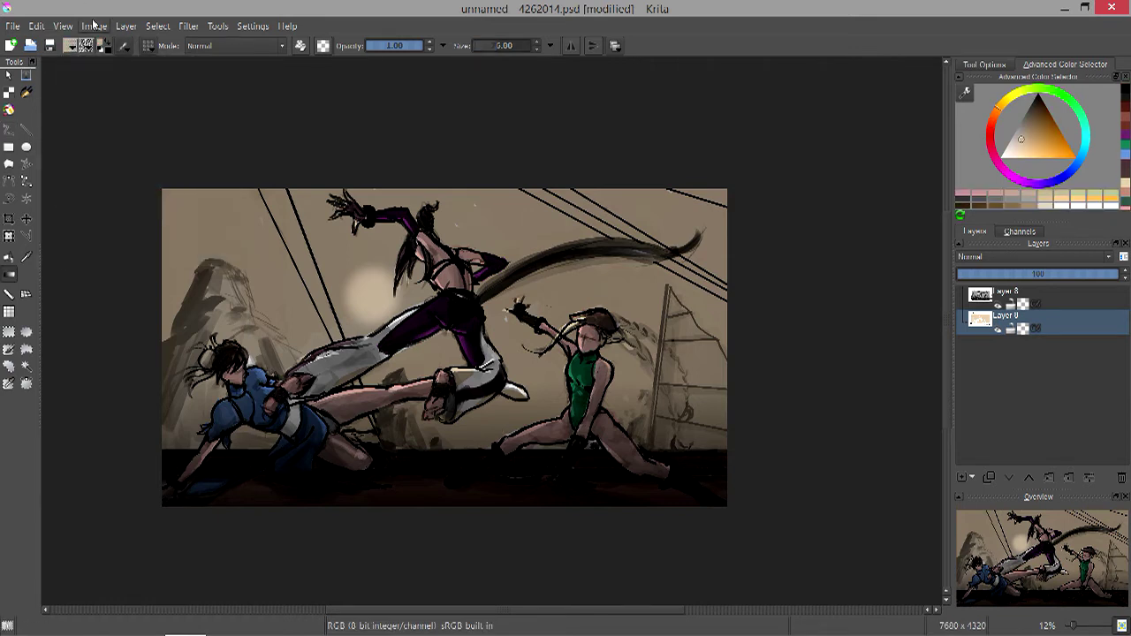
left_click(425, 378, "ctrl")
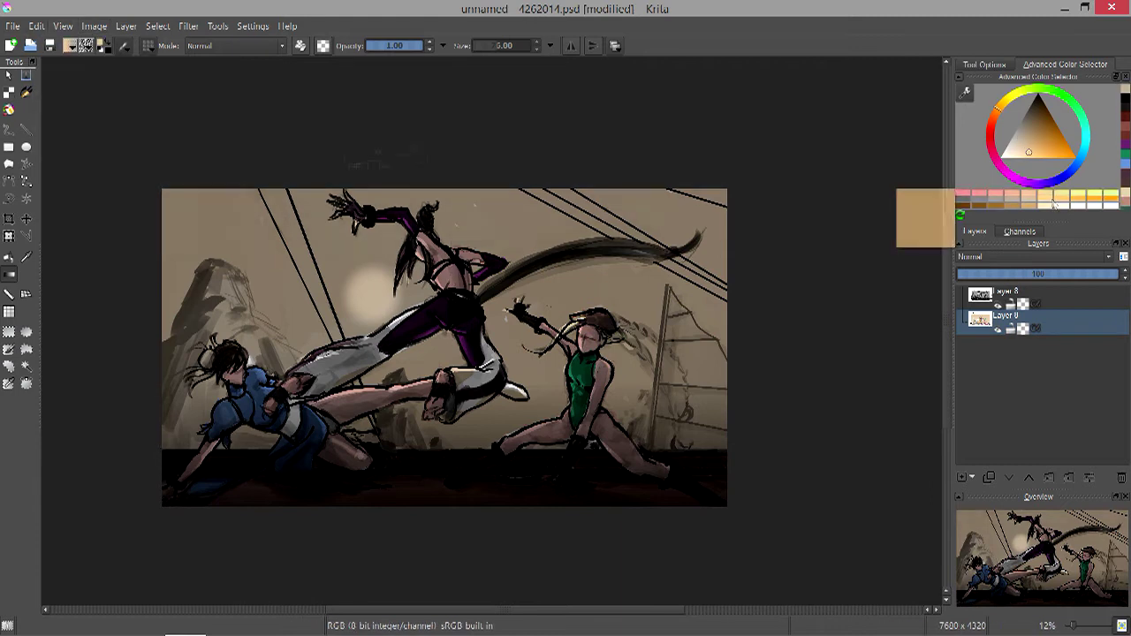
key("ctrl+e")
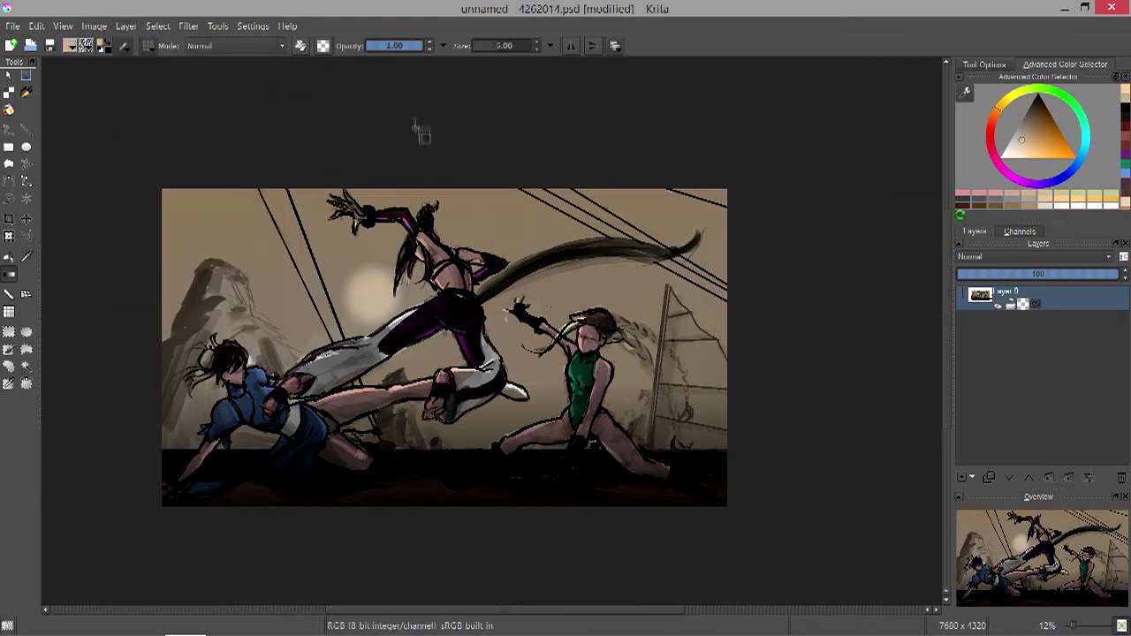
left_click_drag(416, 139, 421, 329)
key("ctrl+s")
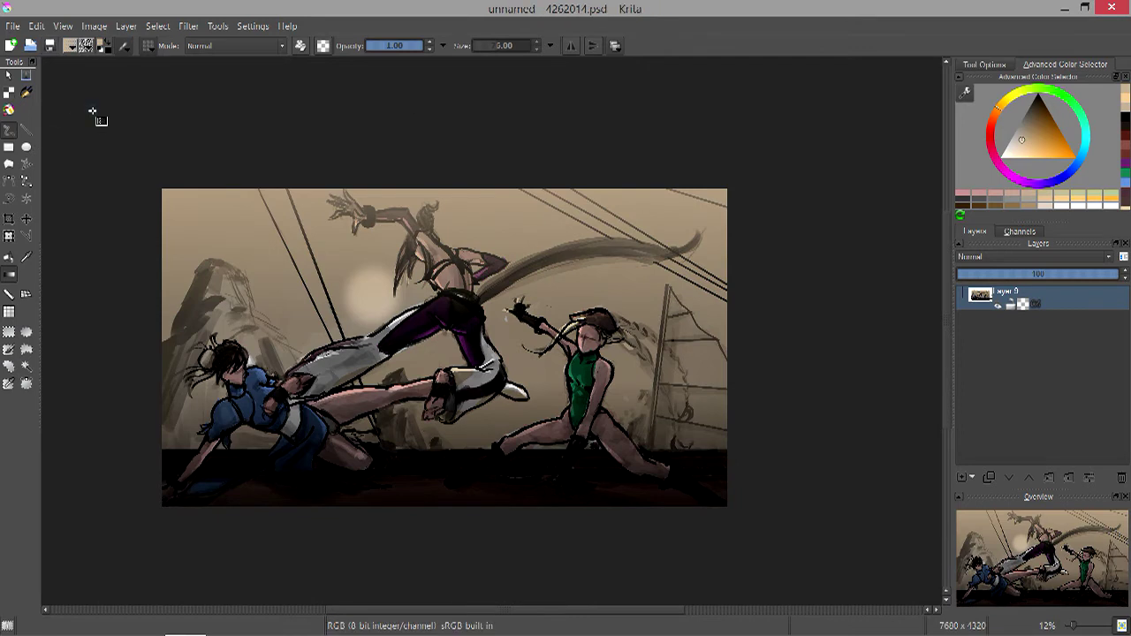
Add soft tan haze around the reclining and crouching figures with a large 0.20-opacity brush, and save the file.
left_click(147, 46)
left_click(228, 221)
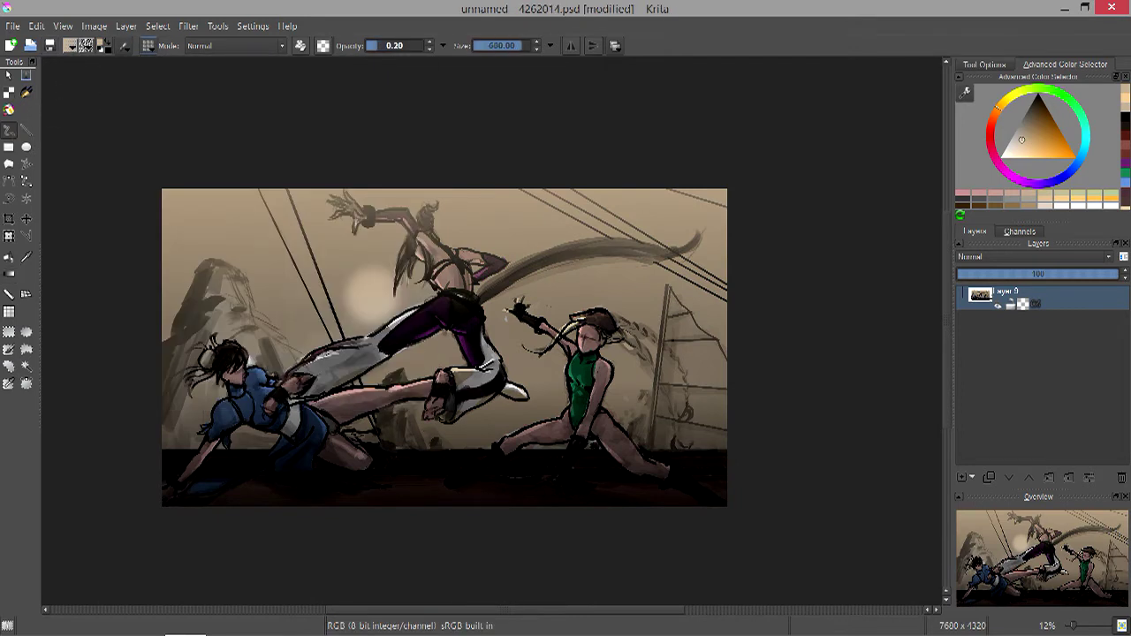
mouse_move(279, 367)
left_mouse_down()
mouse_move(265, 354)
mouse_move(207, 386)
mouse_move(392, 375)
mouse_move(363, 380)
left_mouse_up()
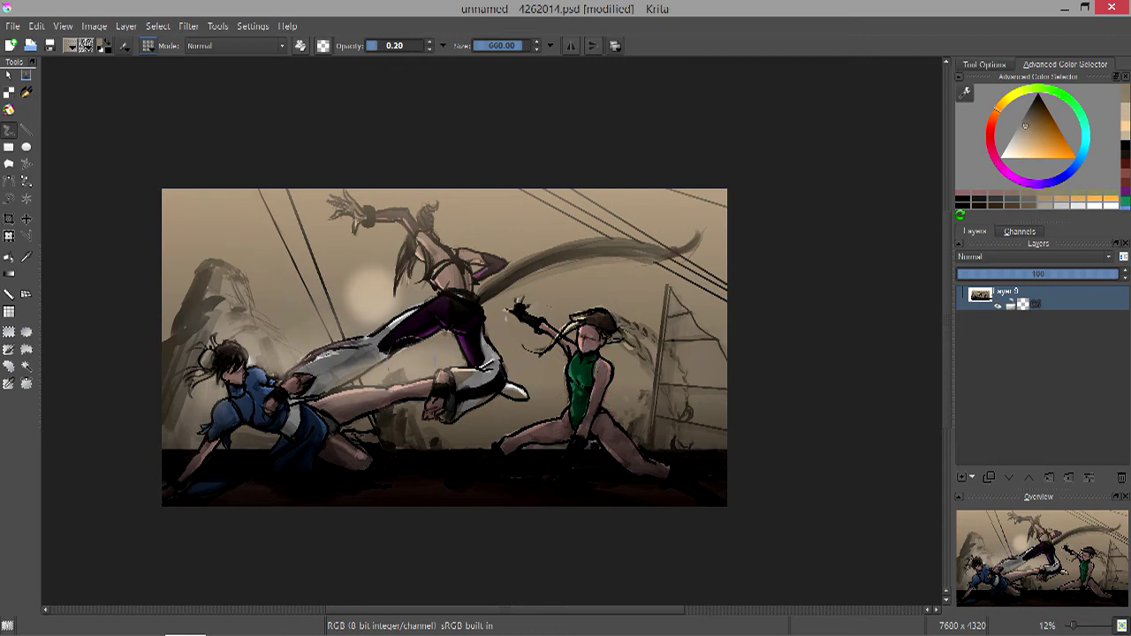
left_click_drag(495, 305, 575, 398)
left_click_drag(548, 301, 623, 349)
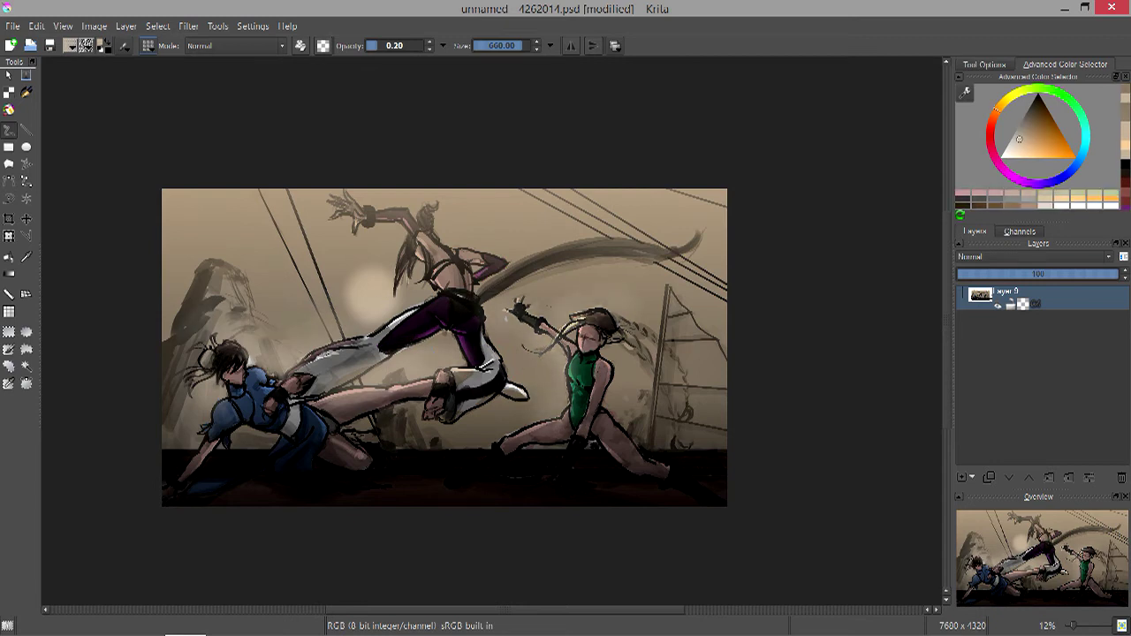
left_click_drag(619, 301, 615, 389)
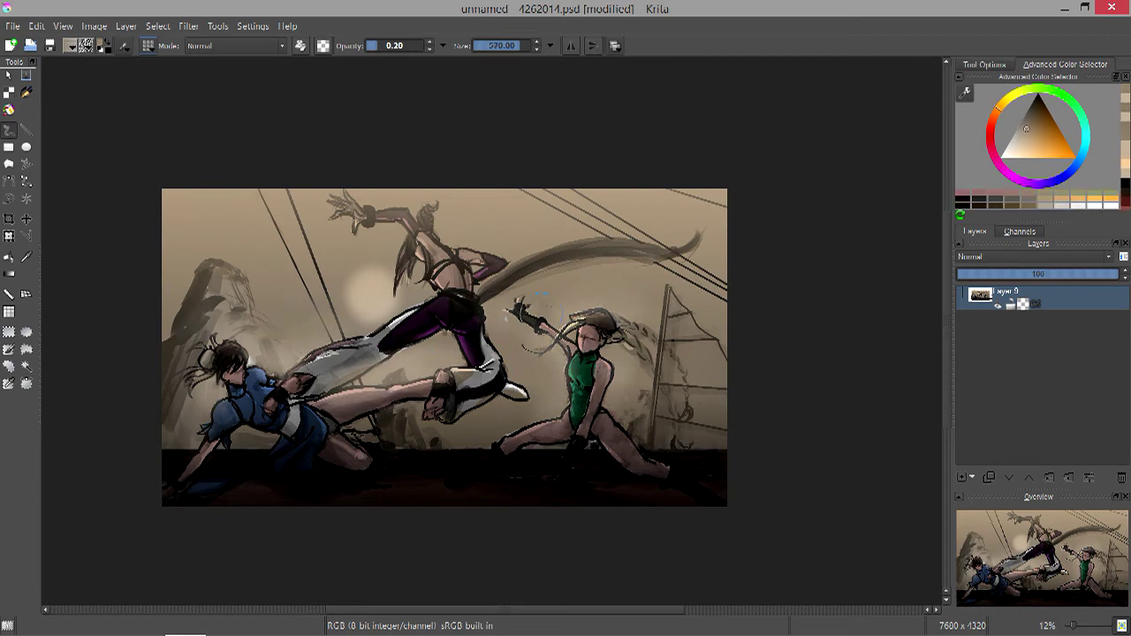
key("ctrl+s")
Paint over the crouching figure's face guidelines with skin tones and block in shaded eye sockets, nose and mouth.
key("F6")
key("F5")
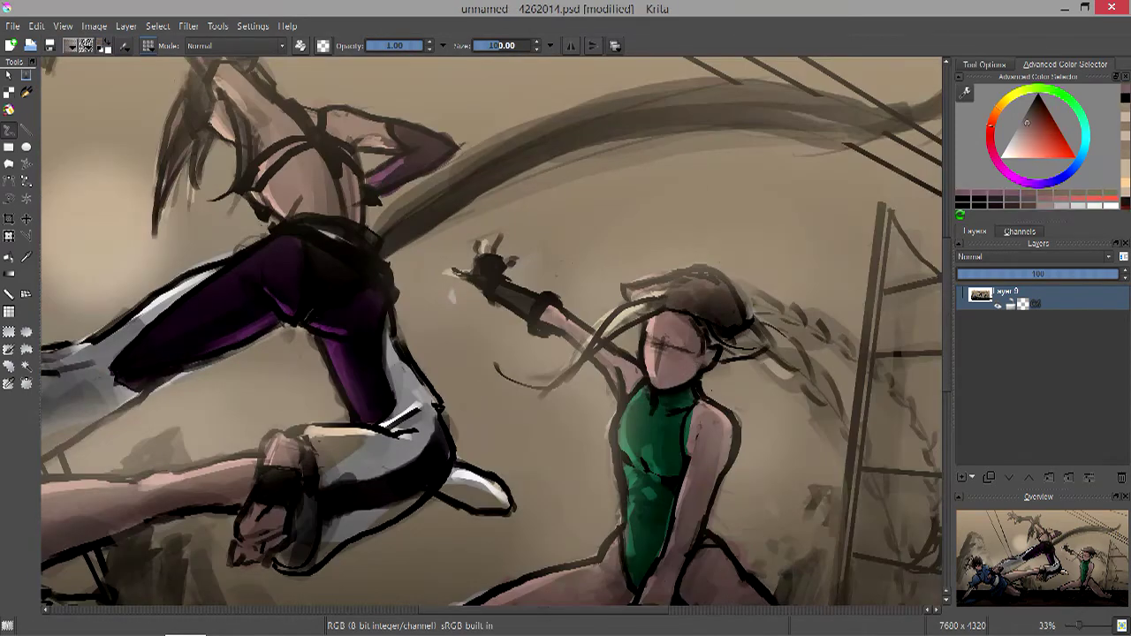
left_click(651, 367, "ctrl")
left_click_drag(645, 353, 656, 384)
left_click(645, 350, "ctrl")
mouse_move(643, 321)
left_mouse_down()
mouse_move(642, 373)
mouse_move(689, 352)
mouse_move(663, 371)
mouse_move(673, 375)
left_mouse_up()
left_click(681, 347, "ctrl")
key("bracketleft")
left_click(667, 362, "ctrl")
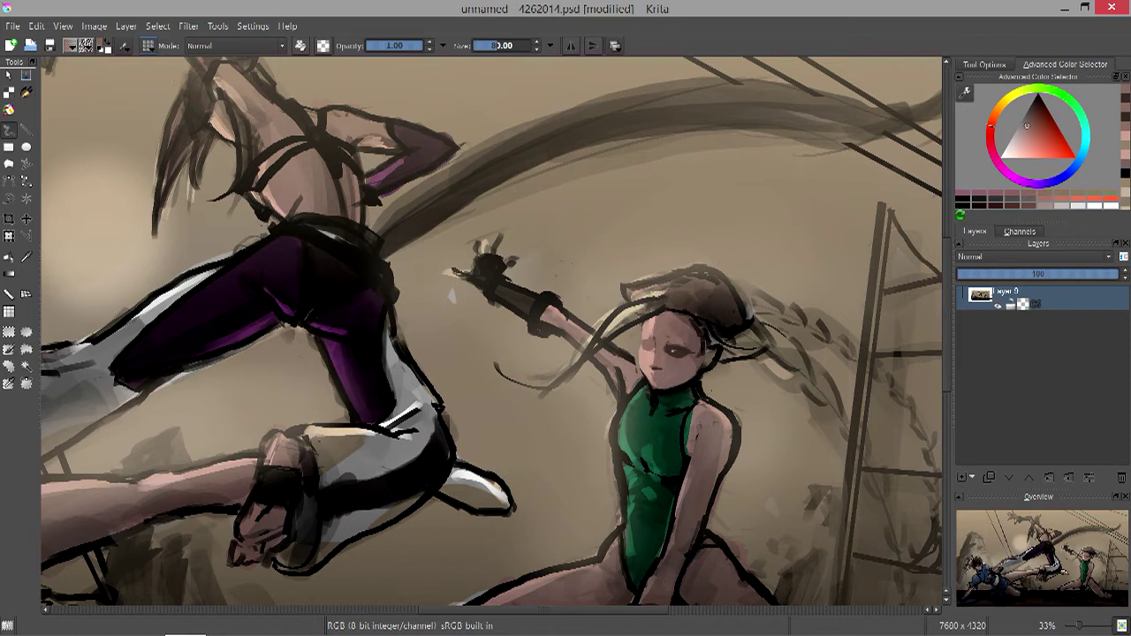
Paint the crouching figure's eyes in dark tones with a smaller brush.
left_click(679, 338, "ctrl")
key("bracketleft")
left_click(668, 331, "ctrl")
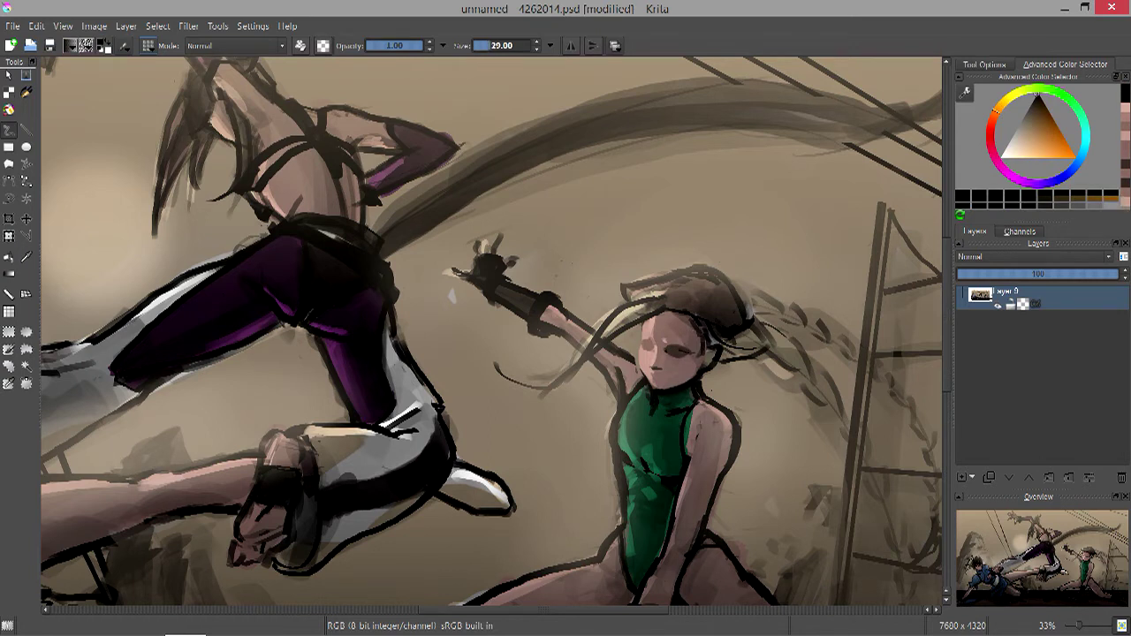
left_click(672, 336, "ctrl")
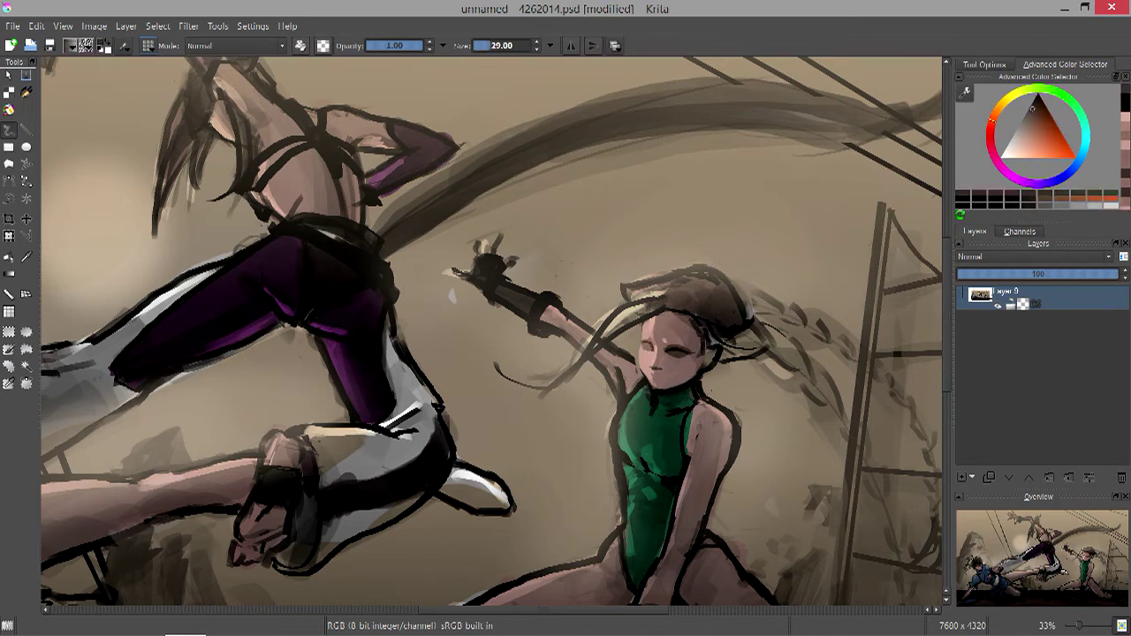
left_click(670, 335, "ctrl")
left_click(672, 336, "ctrl")
left_click(672, 335, "ctrl")
left_click(672, 336, "ctrl")
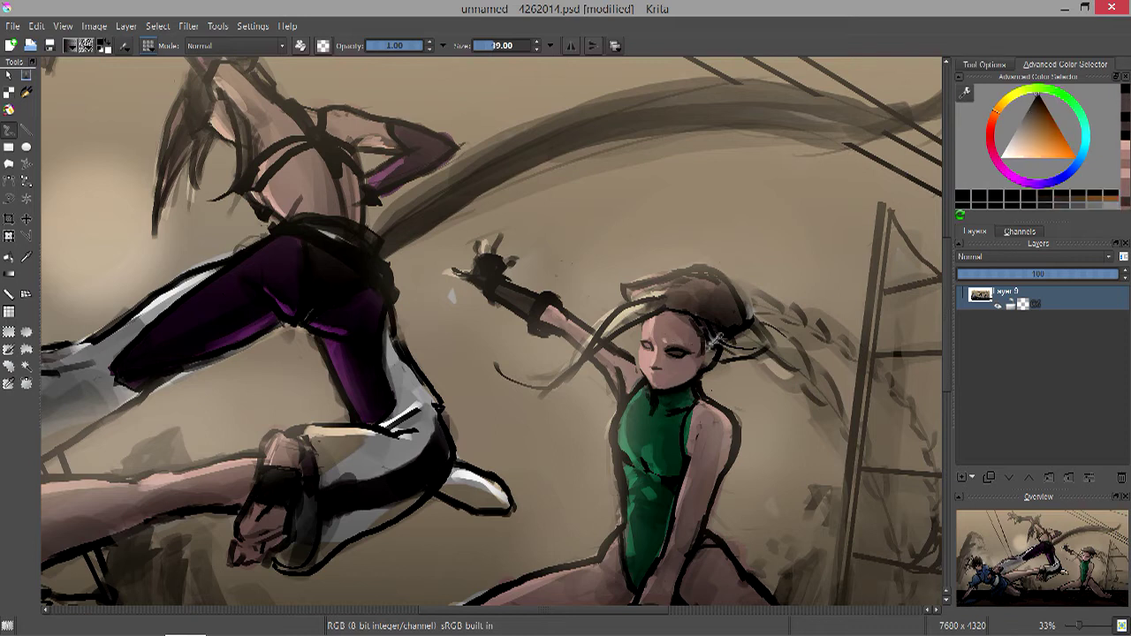
Refine the crouching figure's eye and mouth shapes with sampled dark and skin tones.
left_click(671, 336, "ctrl")
key("bracketleft")
left_click(672, 336, "ctrl")
left_click(672, 335, "ctrl")
left_click(672, 335, "ctrl")
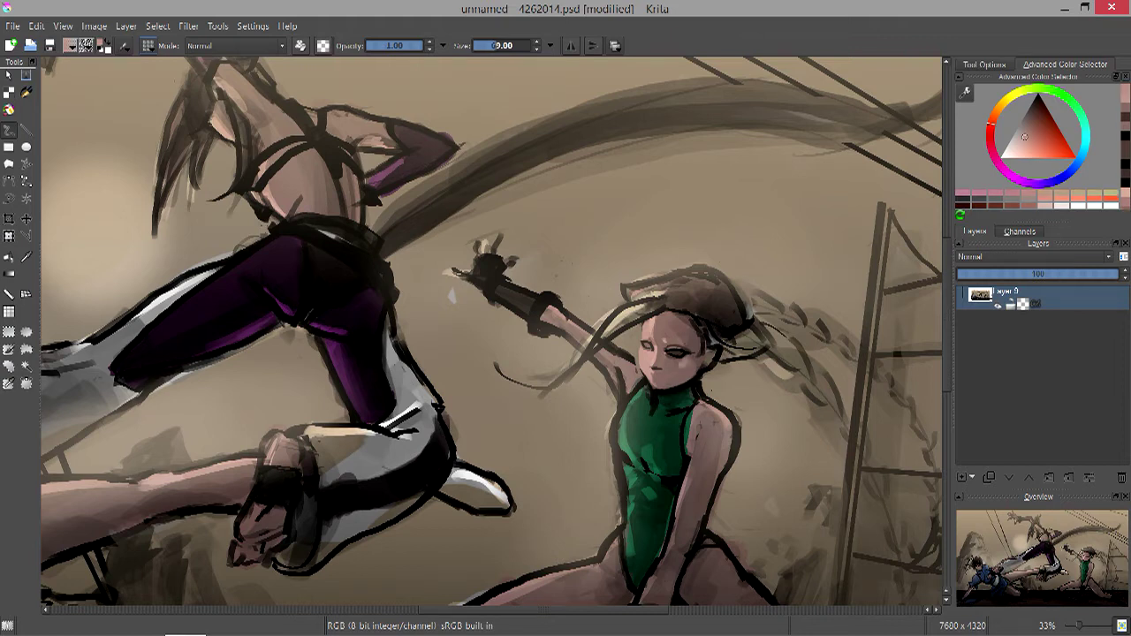
left_click(672, 336, "ctrl")
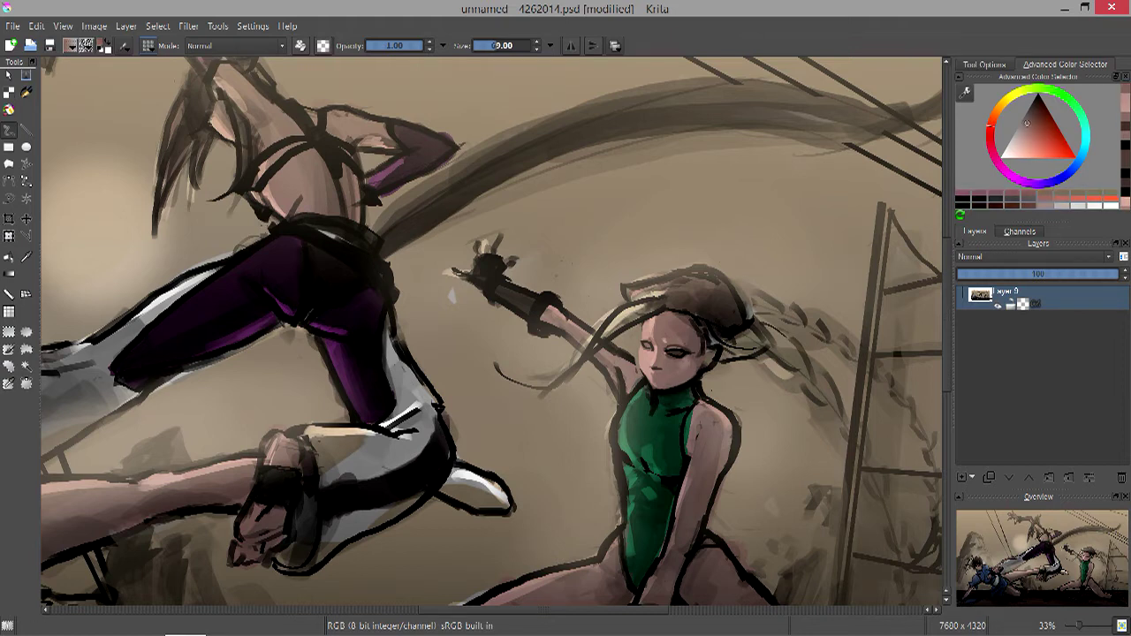
left_click(672, 335, "ctrl")
left_click(671, 336, "ctrl")
Shade the crouching figure's forehead and paint light blonde eyebrows above the eyes.
left_click(654, 310, "ctrl")
left_click(654, 305, "ctrl")
left_click(659, 312, "ctrl")
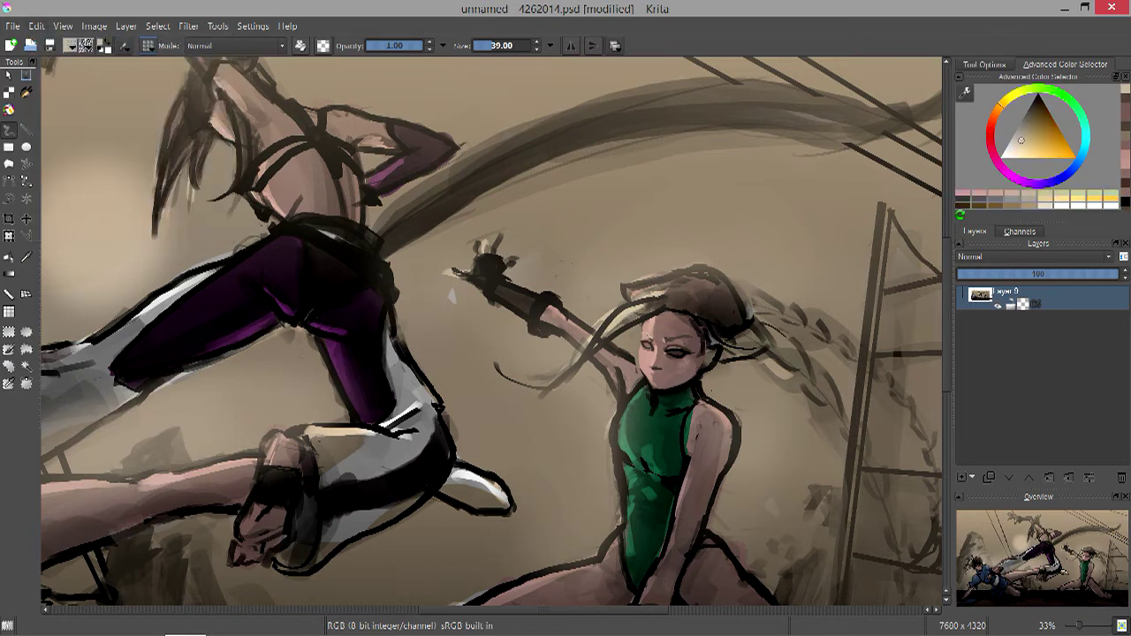
left_click(676, 337, "ctrl")
left_click(676, 337, "ctrl")
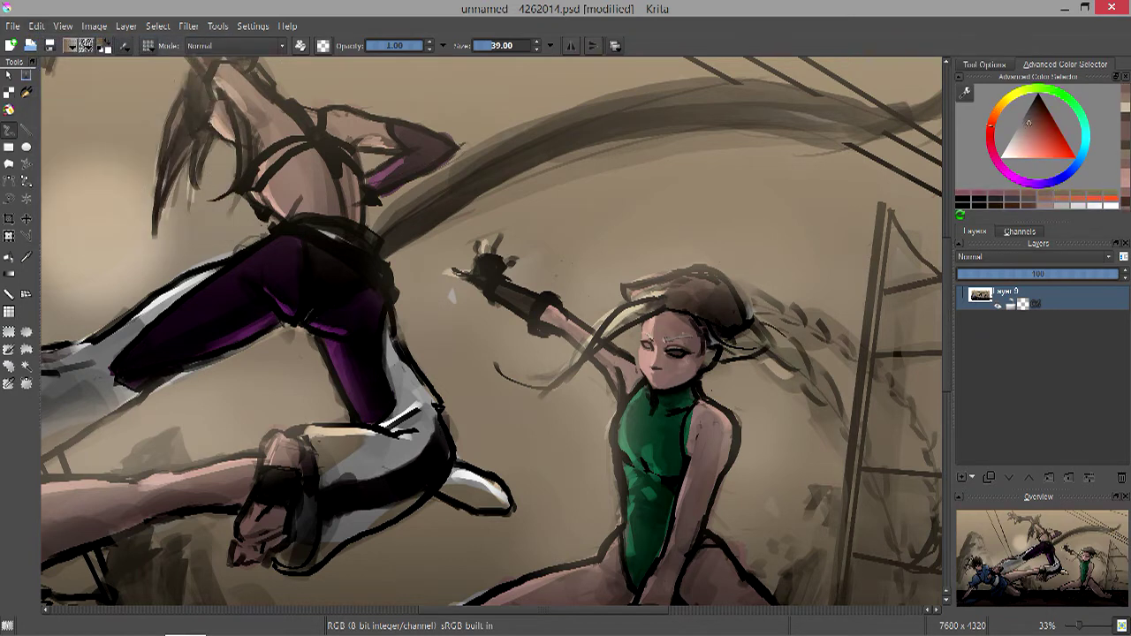
left_click(676, 337, "ctrl")
Fill the crouching figure's nearer eye with a cream tone and sharpen its dark outline.
scroll(800, 451, "up", 2)
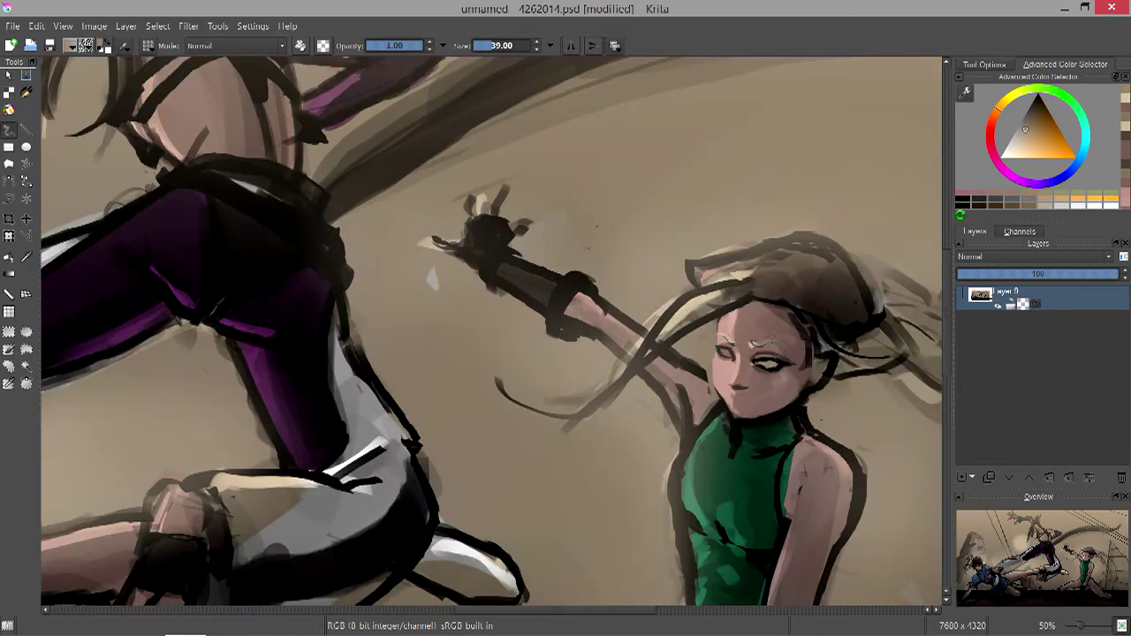
key("plus")
key("bracketleft")
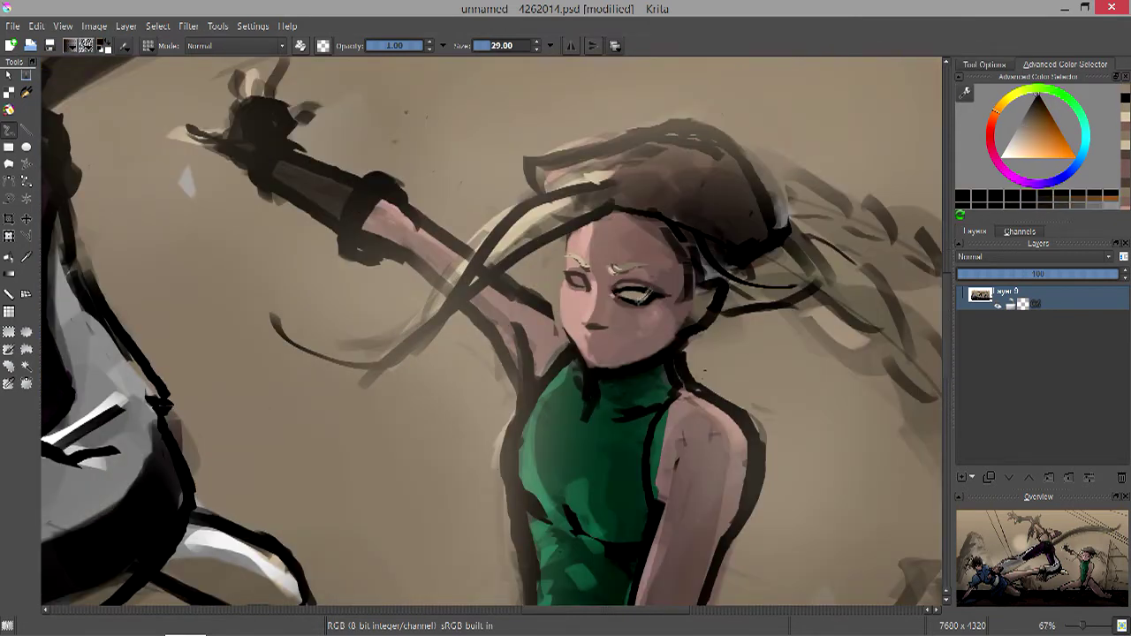
left_click(636, 297, "ctrl")
left_click(636, 297, "ctrl")
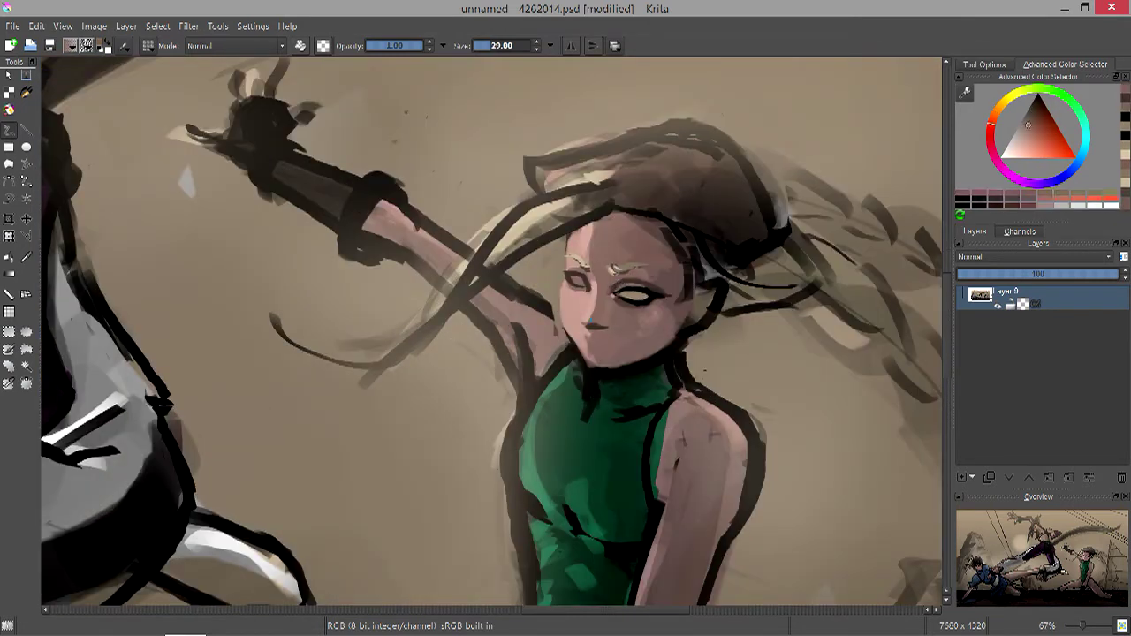
Clean up the skin around the crouching figure's eyebrows and eyes with sampled pinkish tones.
left_click(637, 297, "ctrl")
left_click(637, 297, "ctrl")
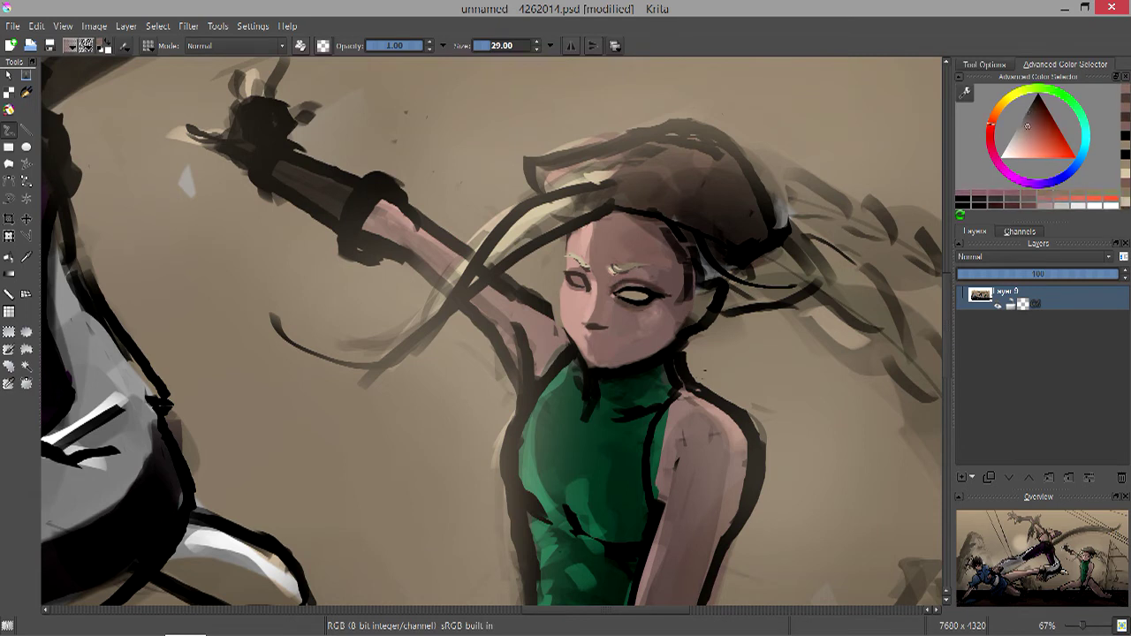
left_click(636, 297, "ctrl")
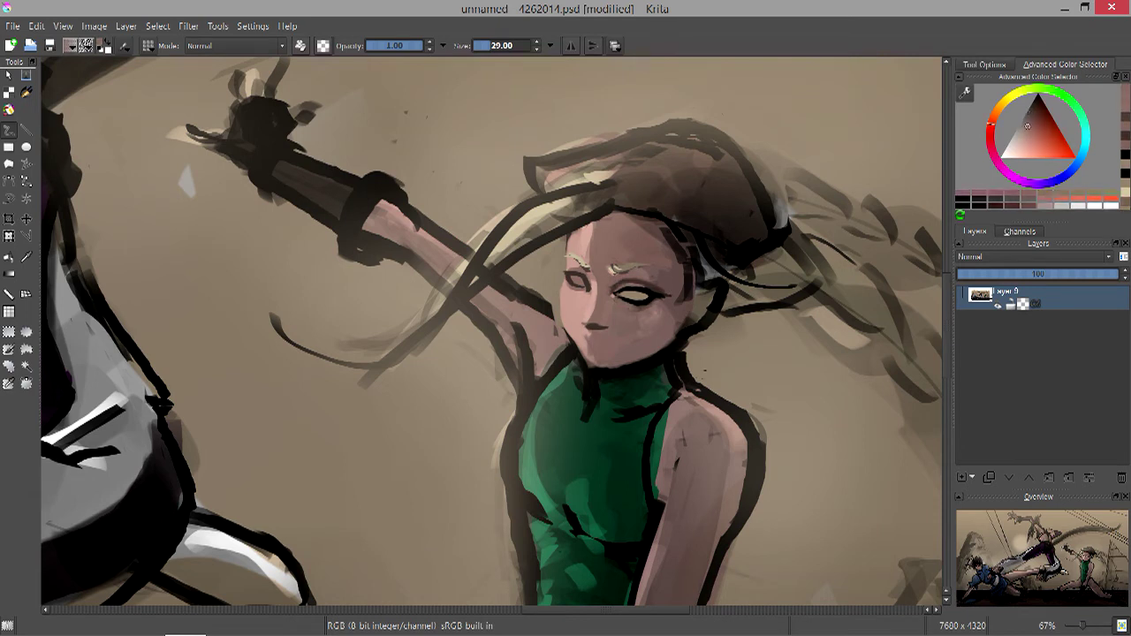
left_click(637, 297, "ctrl")
left_click(637, 297, "ctrl")
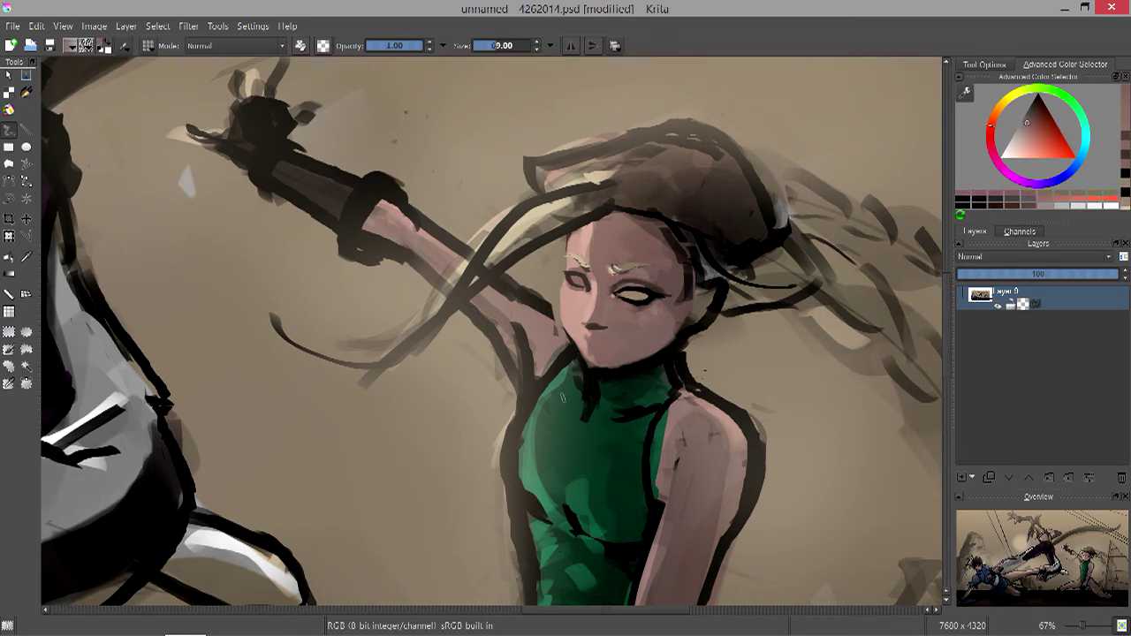
Reshape the lower lid of the crouching figure's nearer eye with sampled cream, dark and skin tones.
left_click(636, 297, "ctrl")
left_click(636, 297, "ctrl")
left_click(637, 297, "ctrl")
left_click(636, 297, "ctrl")
left_click(636, 297, "ctrl")
left_click(636, 297, "ctrl")
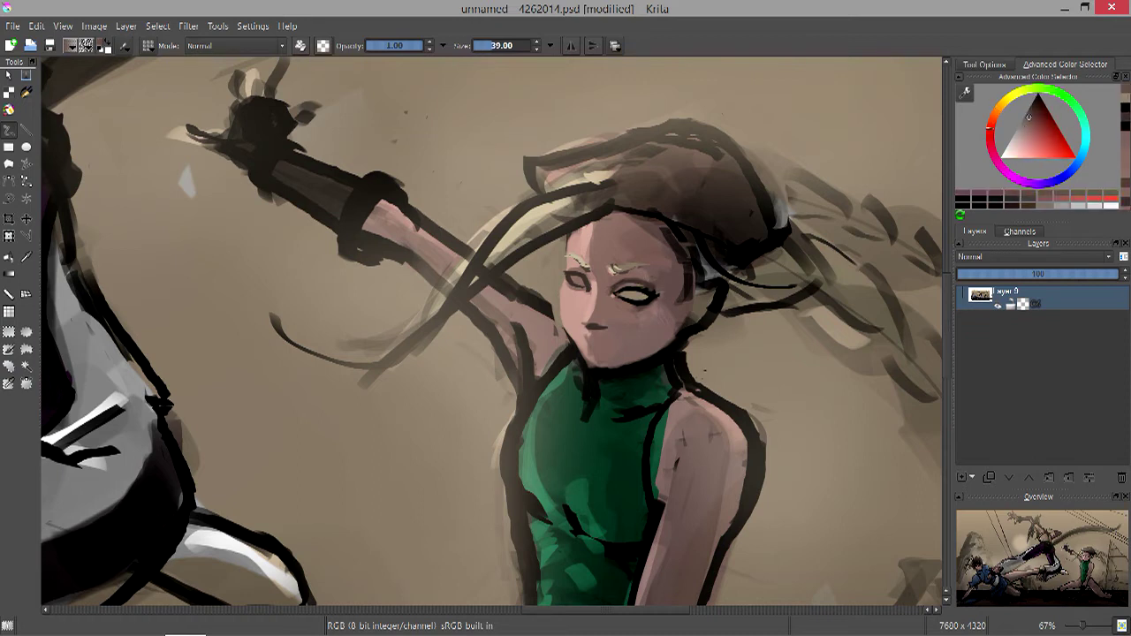
left_click(637, 297, "ctrl")
Thin the nearer eye's dark outline and blend the surrounding skin with sampled tones, reducing the brush to 14 px.
key("bracketleft")
key("bracketleft")
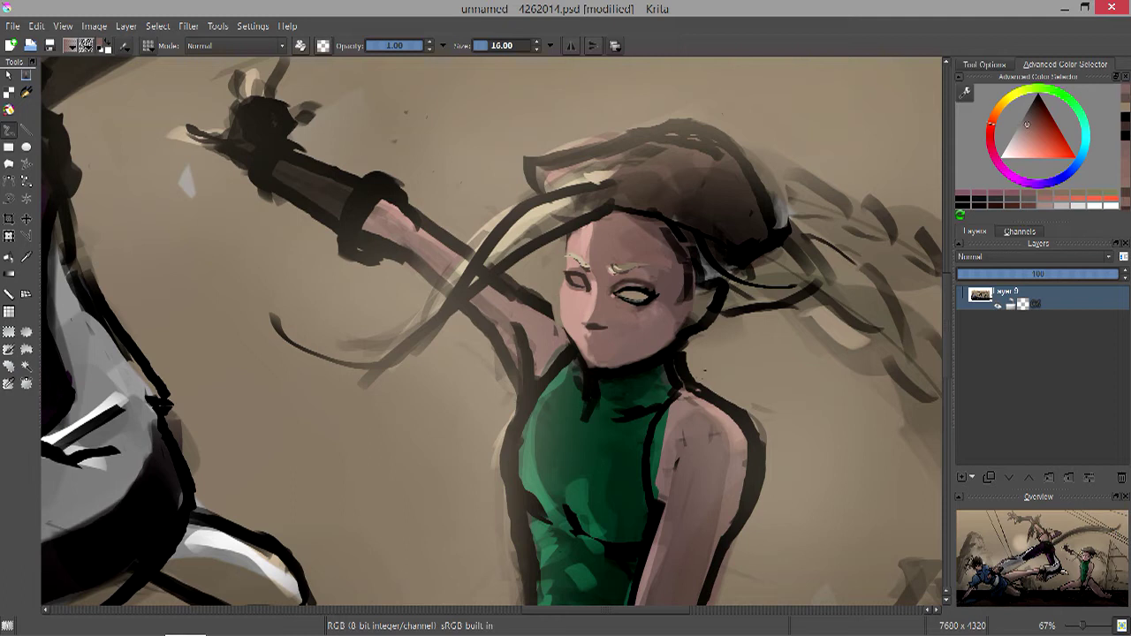
left_click(636, 297, "ctrl")
left_click(636, 297, "ctrl")
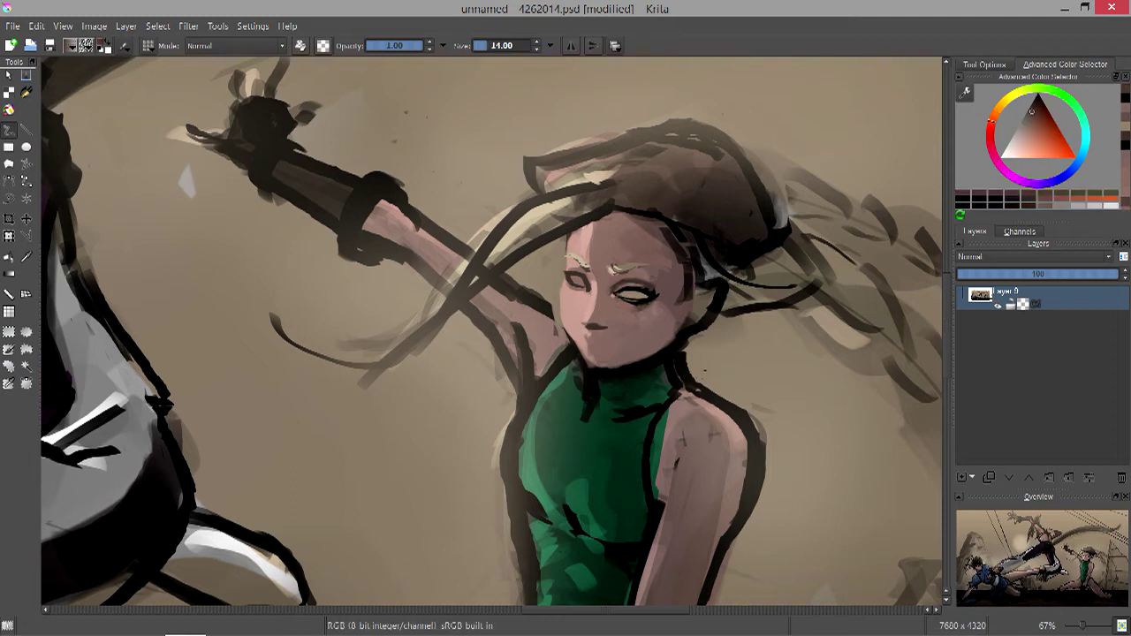
left_click(637, 297, "ctrl")
left_click(637, 297, "ctrl")
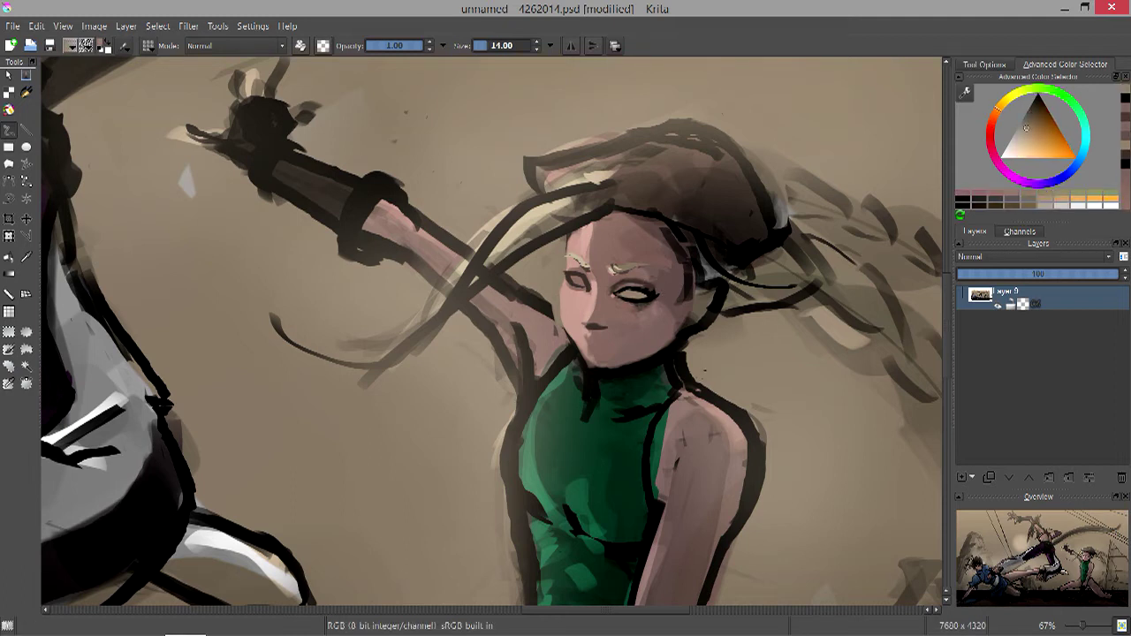
left_click(637, 297, "ctrl")
left_click(584, 274, "ctrl")
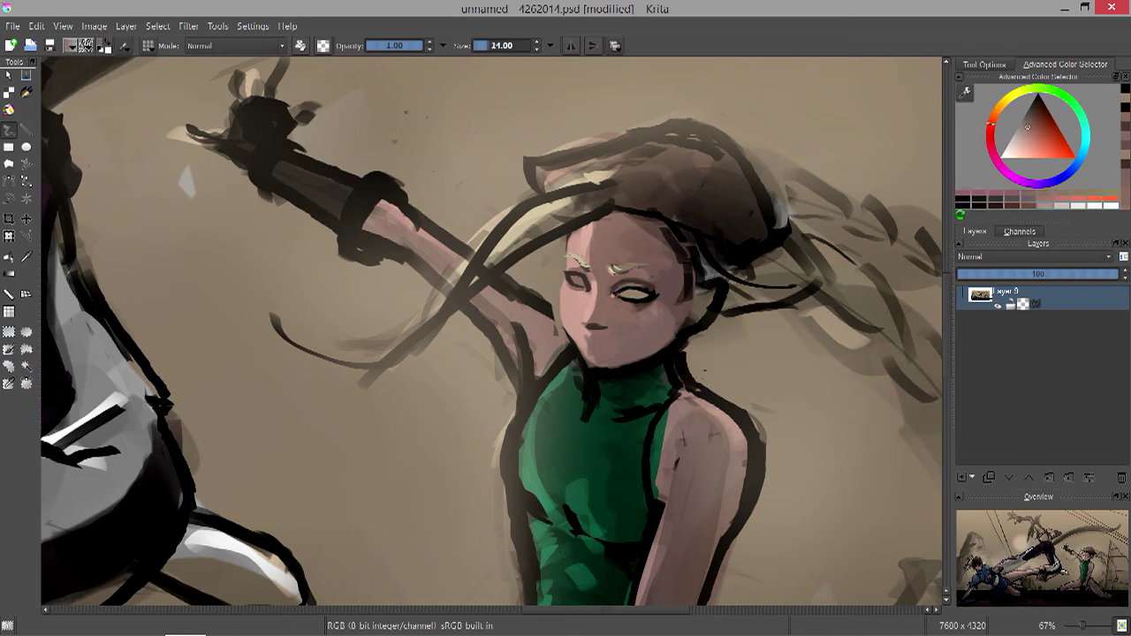
Paint out the dark smudge beneath the crouching figure's nearer eye with a sampled skin tone, enlarging the brush to 34 px.
key("bracketright")
key("ctrl+plus")
key("ctrl+minus")
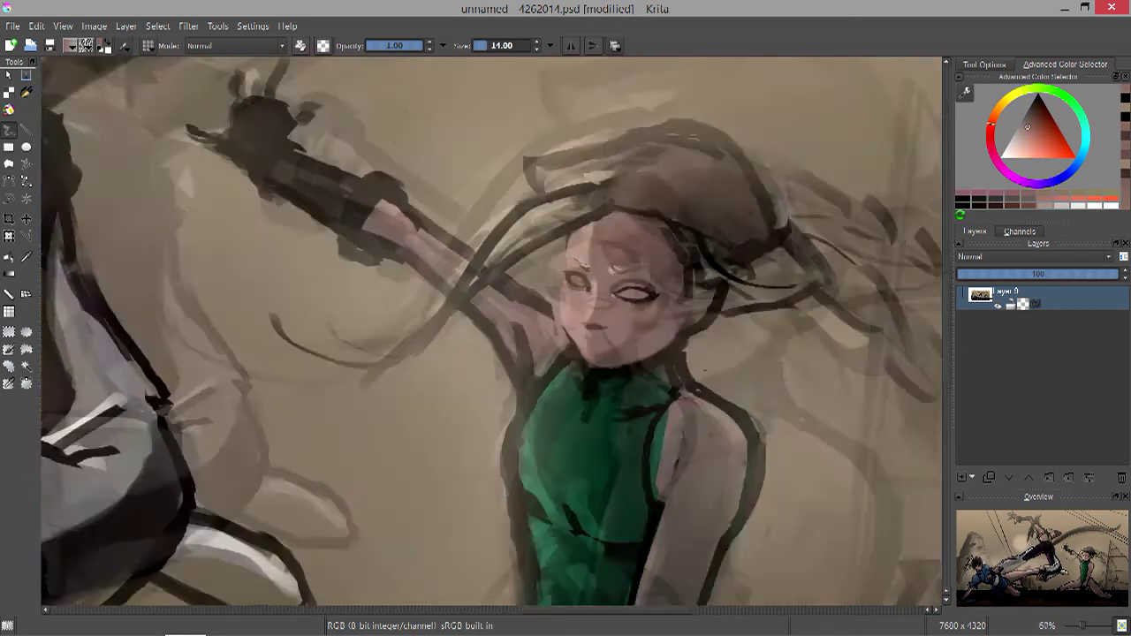
key("bracketleft")
left_click(649, 301, "ctrl")
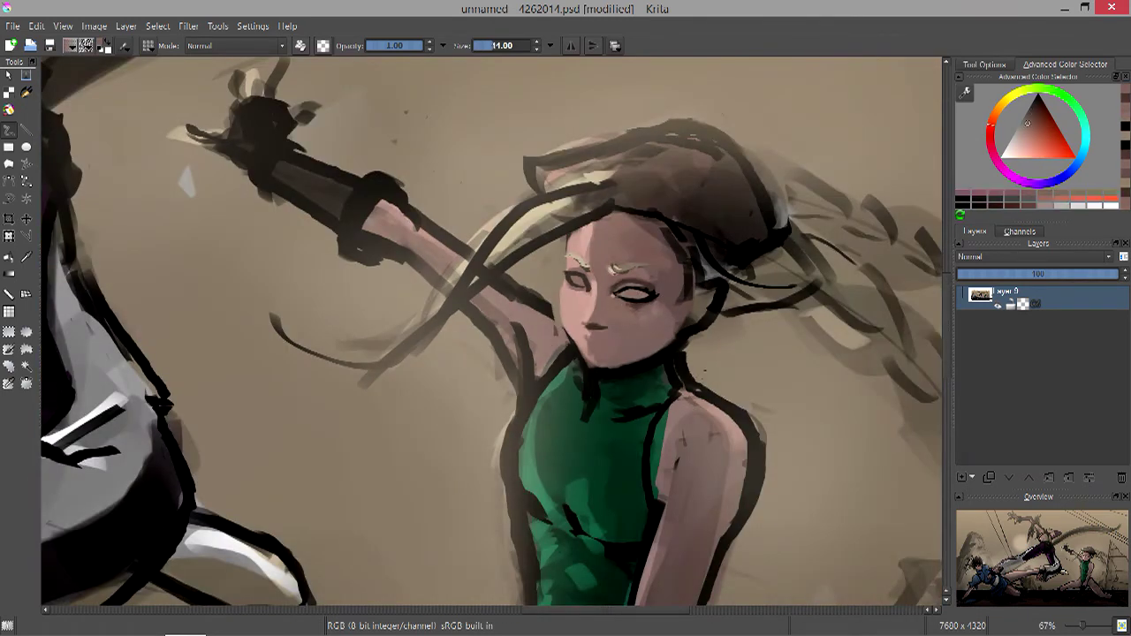
key("bracketright")
key("bracketright")
key("bracketright")
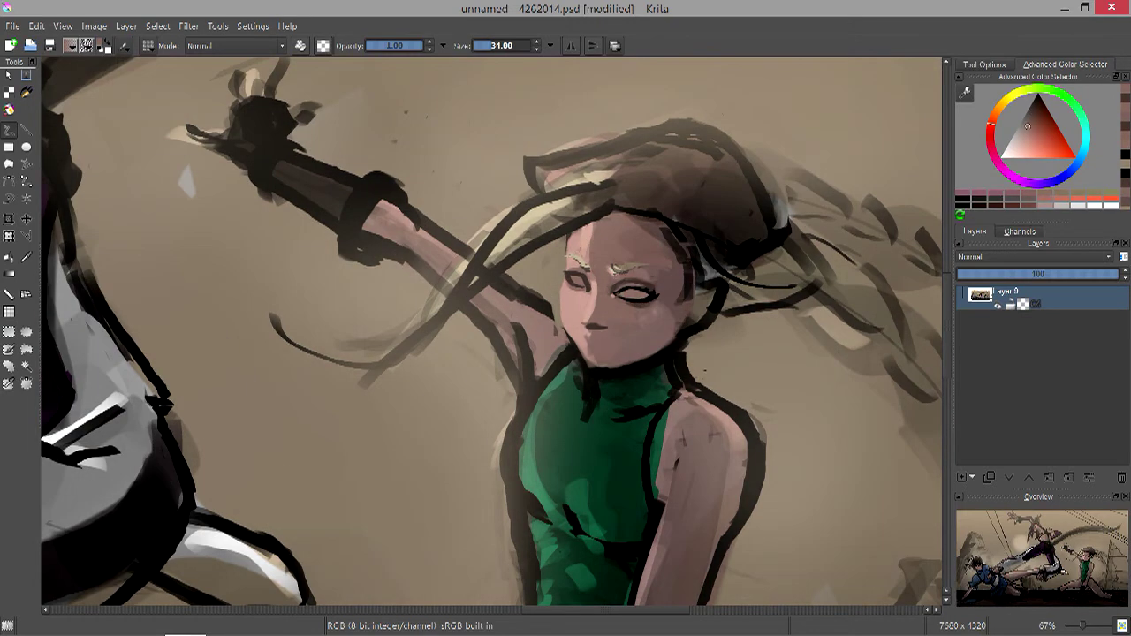
Redraw the crouching figure's nose shadow and lips with a 14 px brush and tidy the face contour with sampled tones.
key("bracketleft")
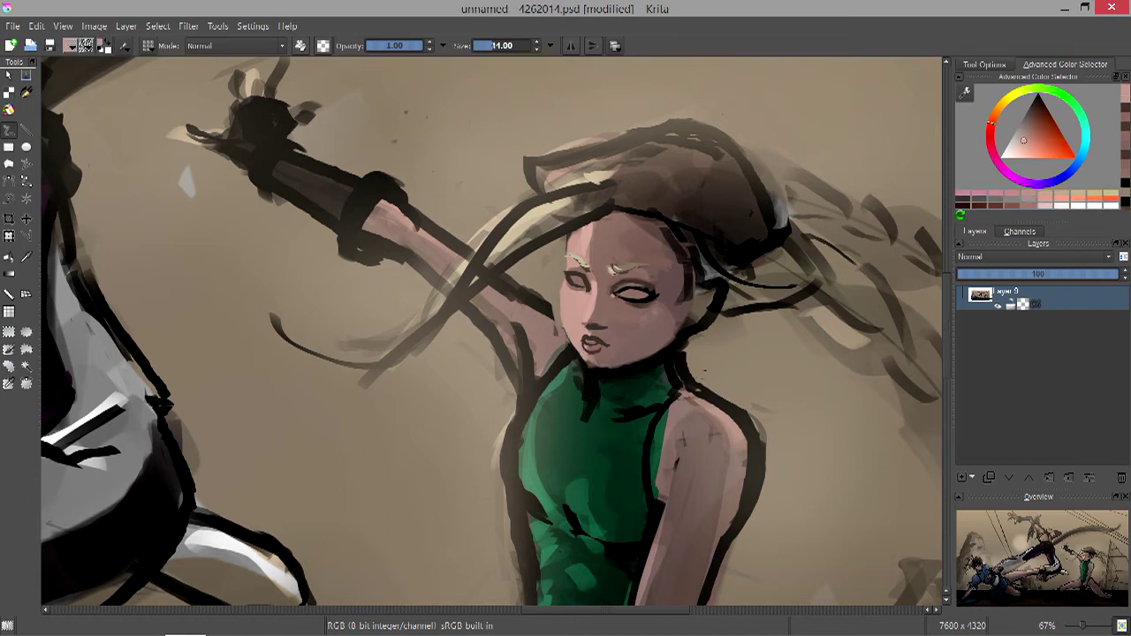
left_click(562, 281, "ctrl")
left_click(572, 341, "ctrl")
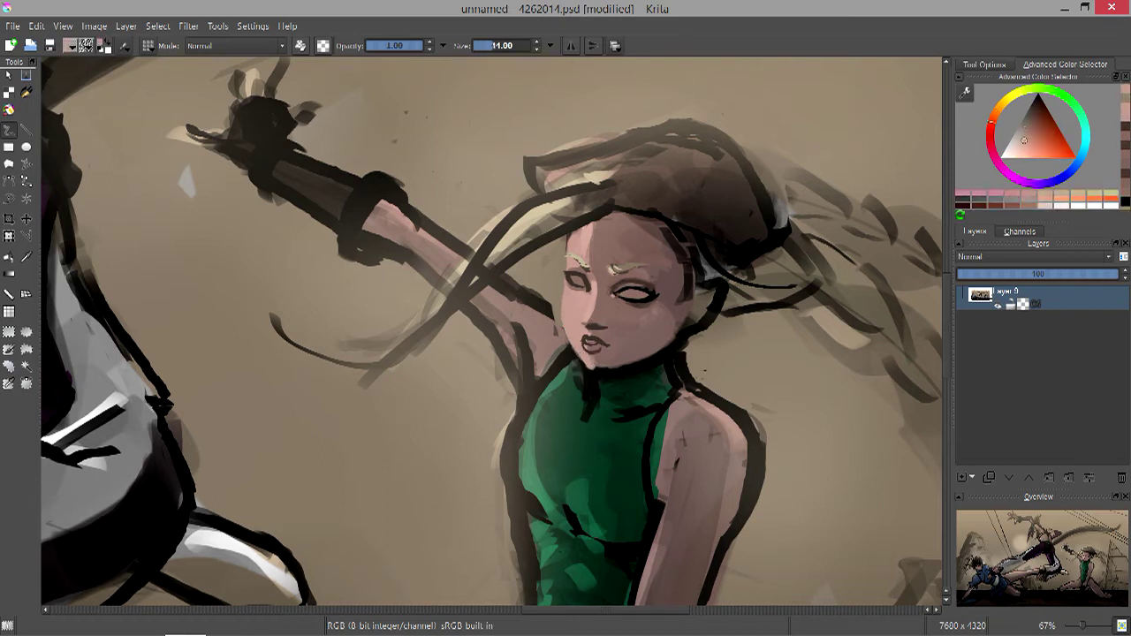
left_click(567, 248, "ctrl")
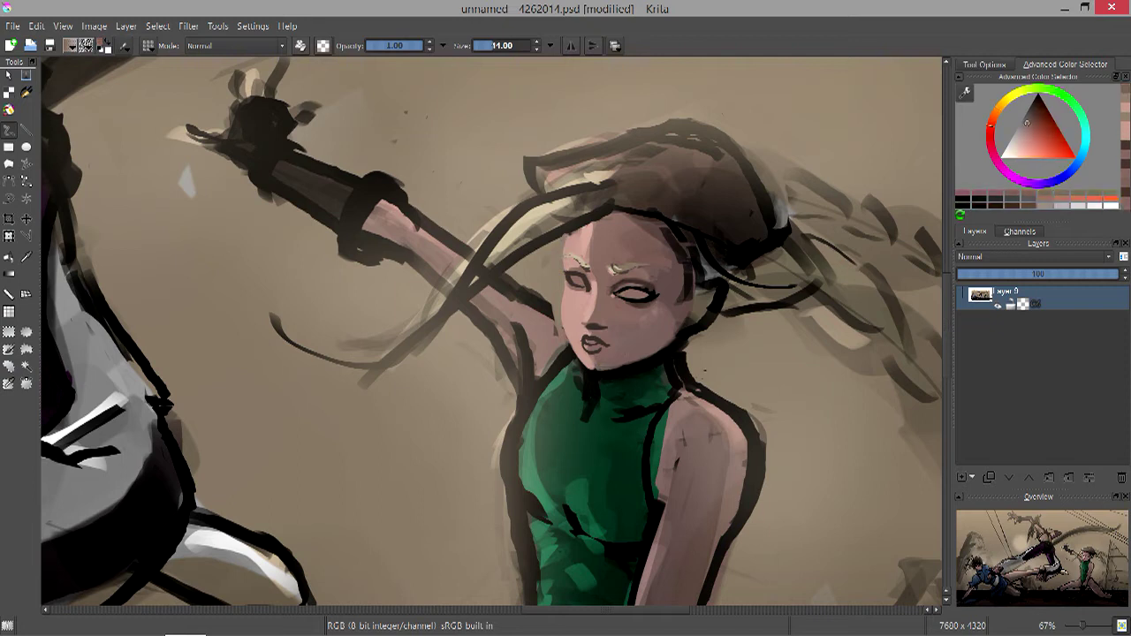
left_click(591, 370, "ctrl")
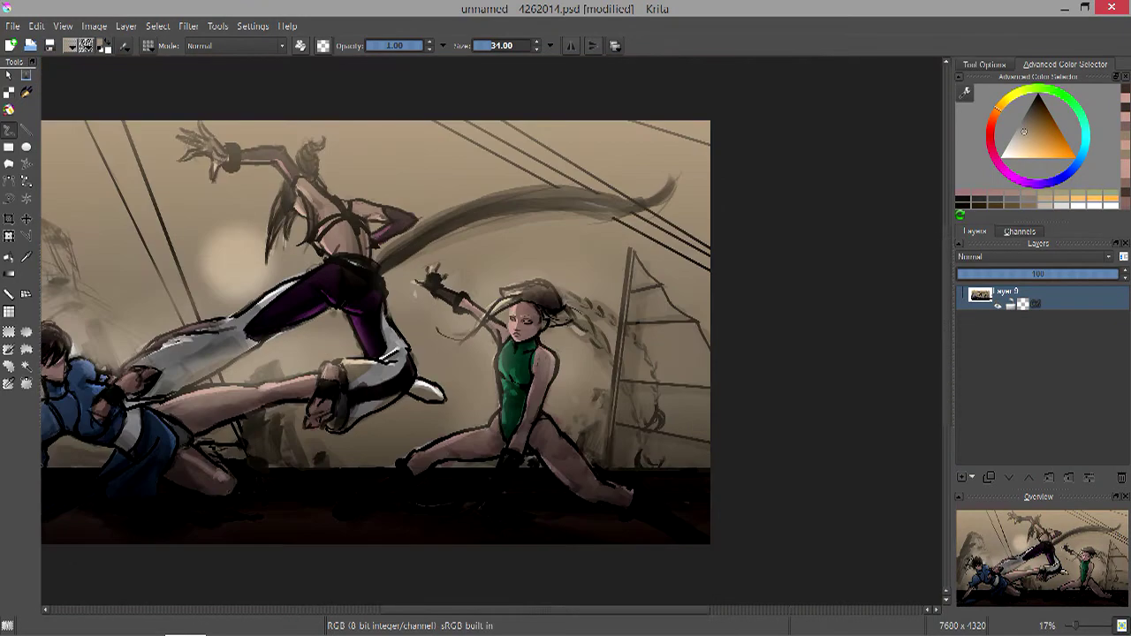
Cover the loose sketch lines around the crouching figure's beret with a sampled background tone, using a larger brush.
key("bracketright")
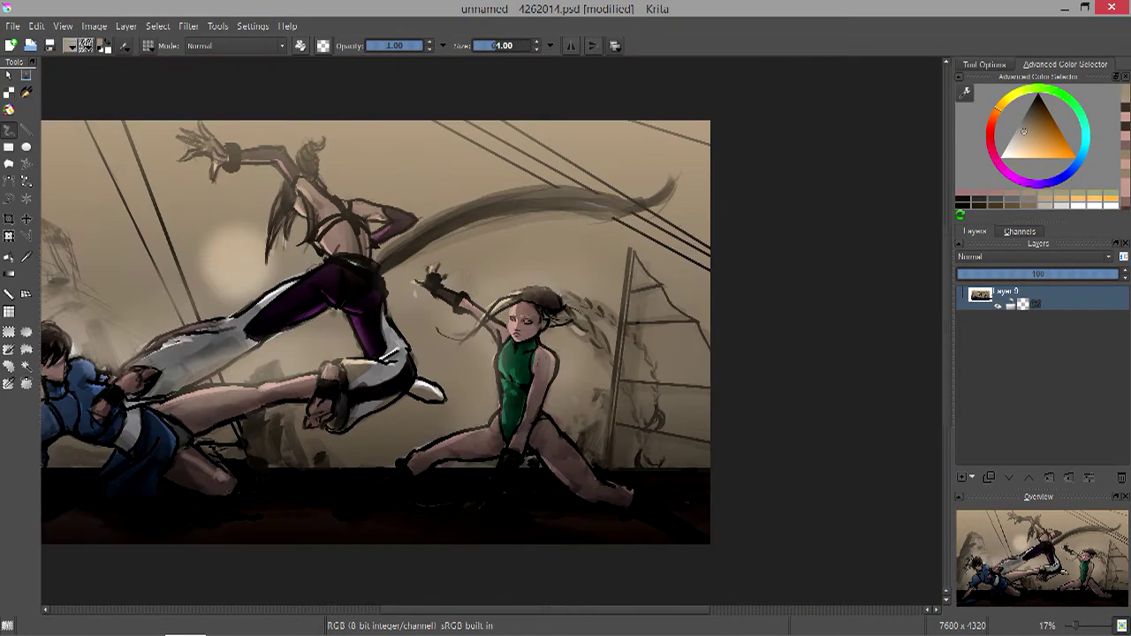
key("plus")
key("plus")
key("plus")
key("minus")
key("minus")
key("minus")
key("plus")
key("plus")
key("minus")
key("plus")
key("plus")
key("plus")
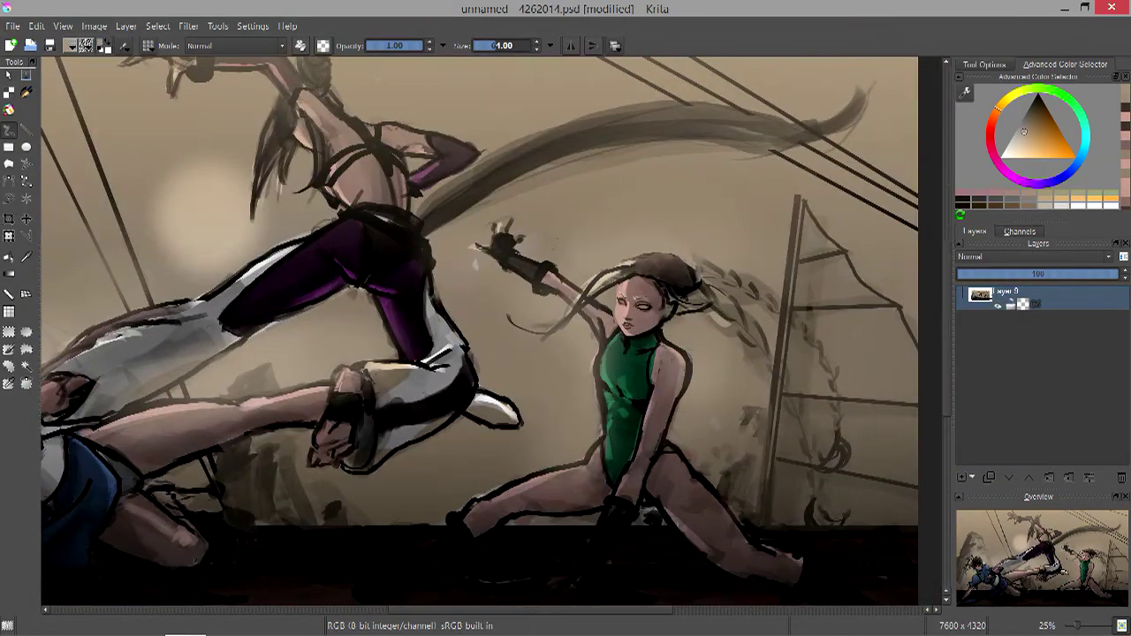
key("plus")
key("minus")
key("minus")
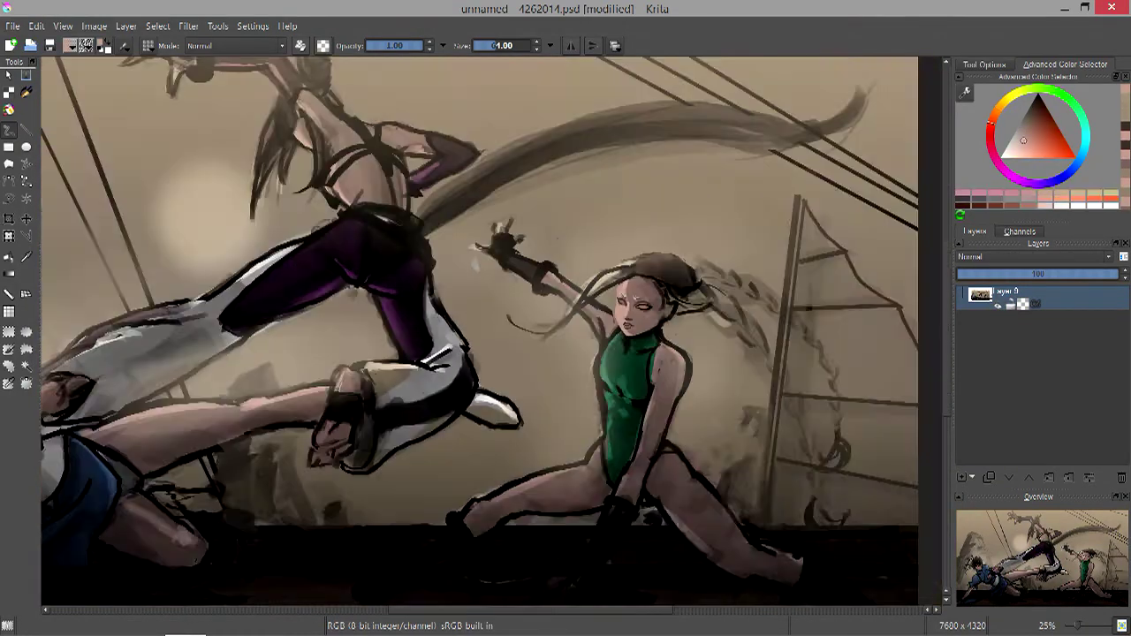
Paint pale blonde hair around the crouching figure's forehead and ear with sampled hair tones and a 14 px brush.
key("plus")
key("bracketleft")
left_click(721, 302, "ctrl")
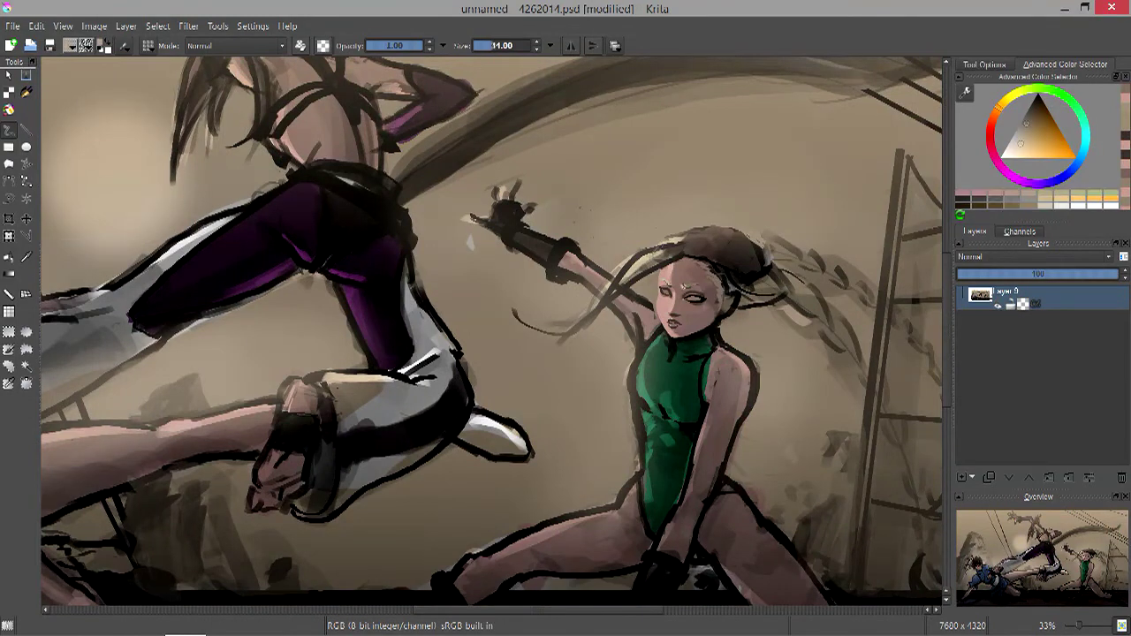
left_click(657, 275, "ctrl")
left_click(806, 280, "ctrl")
middle_click(746, 287)
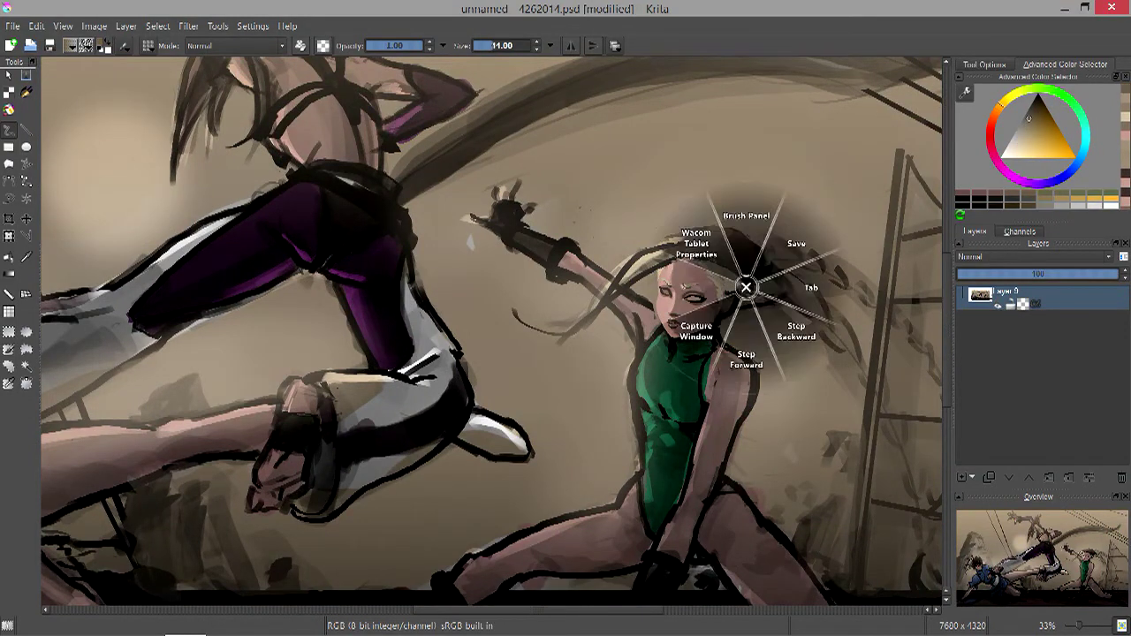
left_click(746, 287, "ctrl")
key("minus")
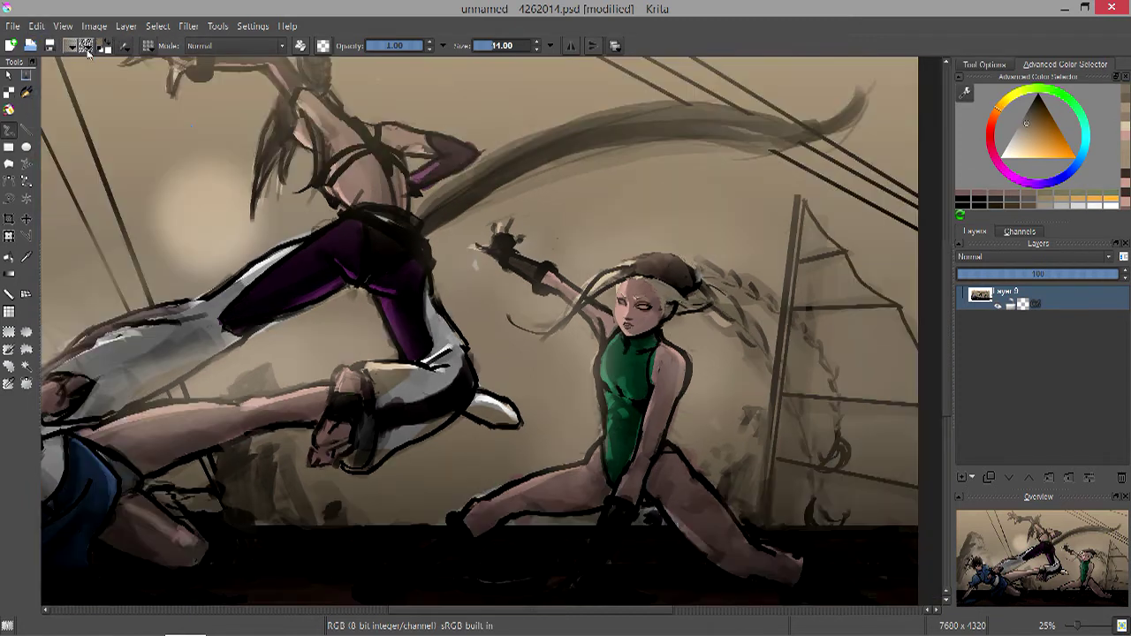
Refine the blonde hair sweeping back beneath the crouching figure's beret with a 13 px brush.
key("bracketright")
key("bracketright")
key("bracketright")
key("bracketleft")
key("bracketleft")
key("bracketleft")
key("plus")
key("plus")
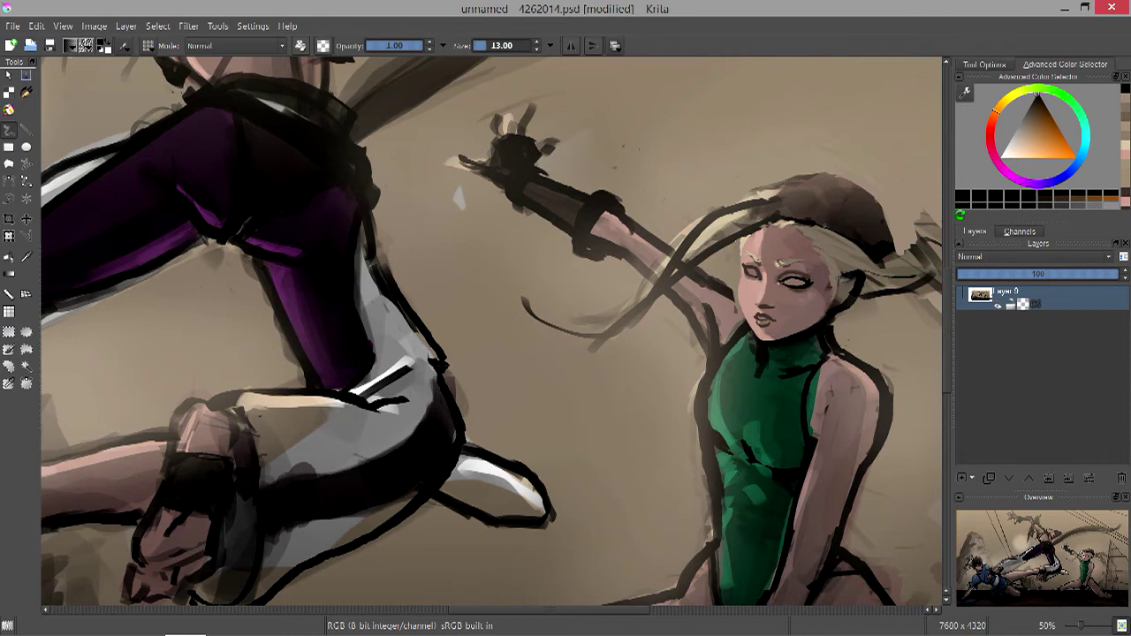
Detail the crouching figure's head with an ear, green irises, blonde fringe strands and a smoother beret, varying the brush size.
key("bracketright")
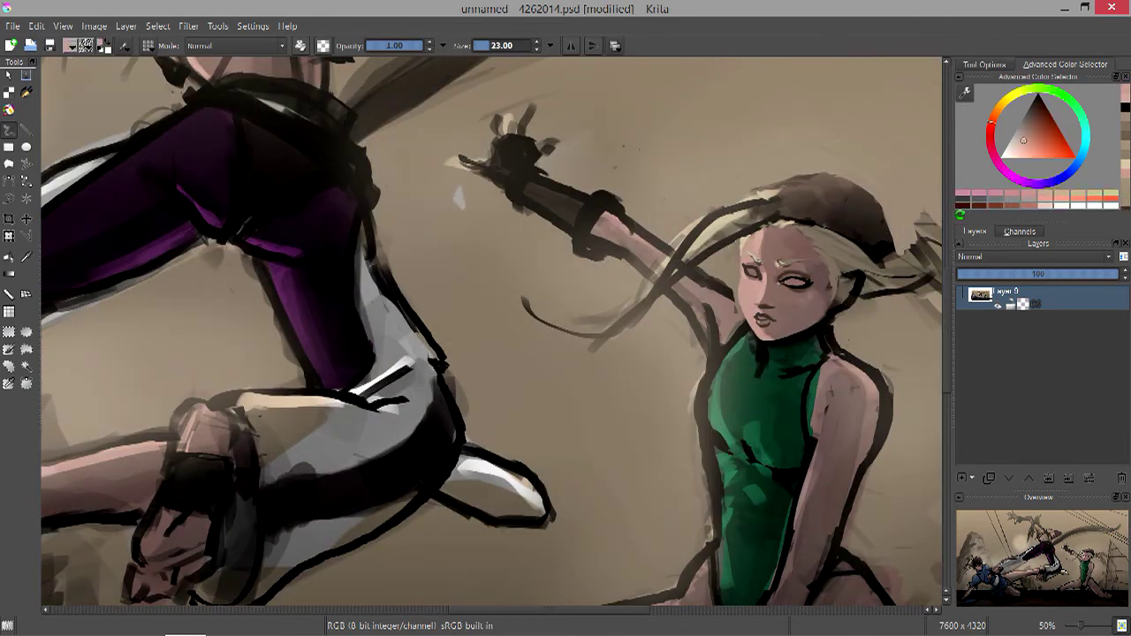
key("bracketleft")
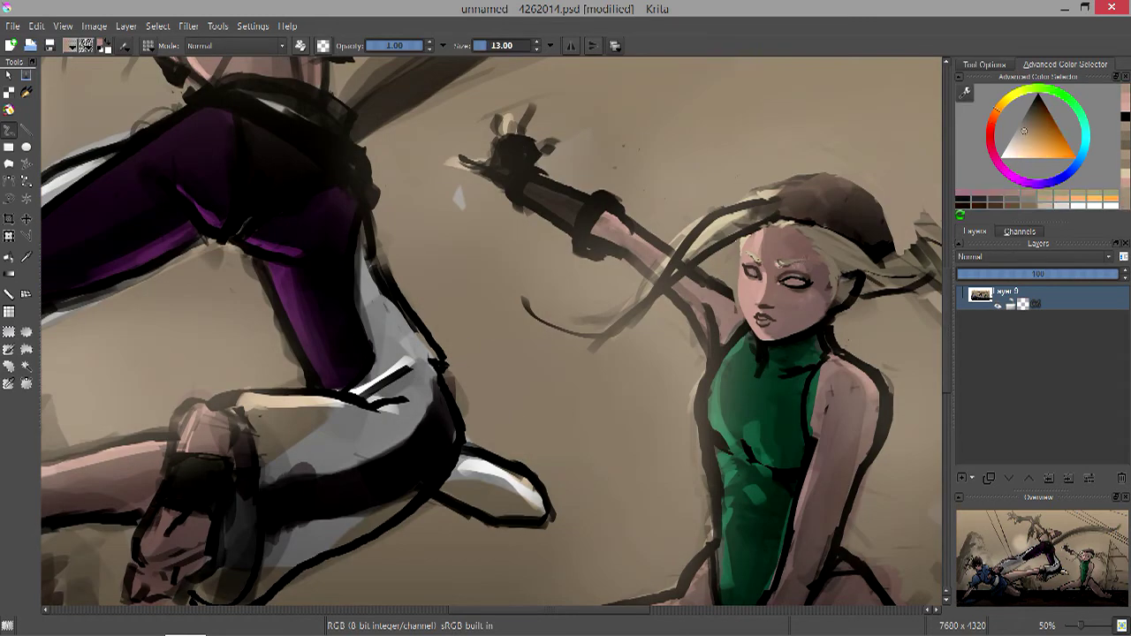
key("bracketright")
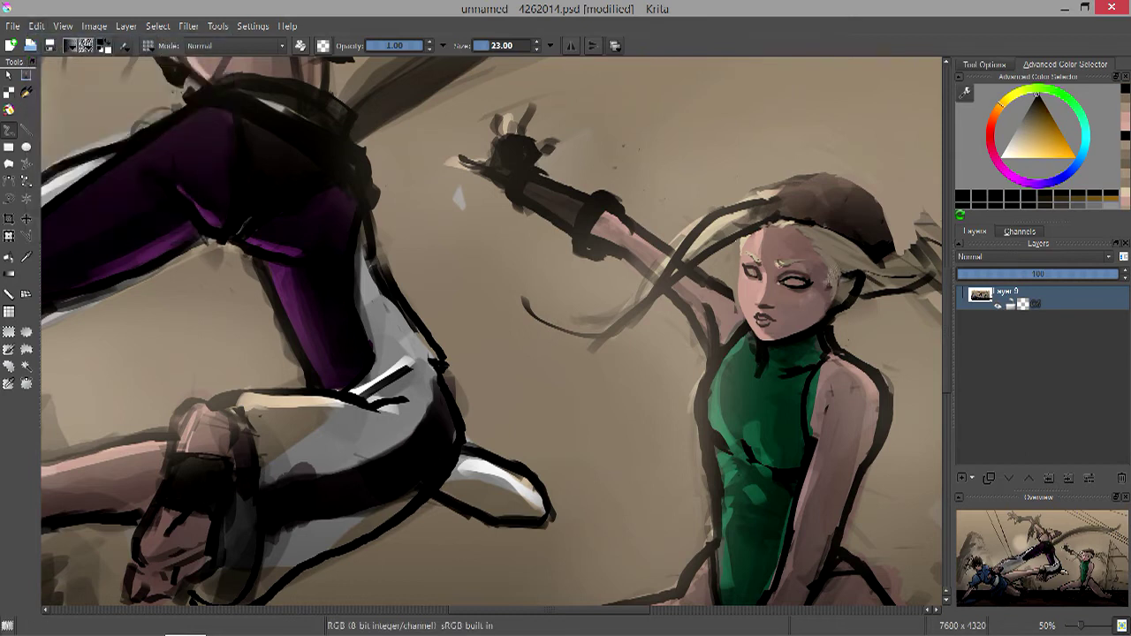
key("bracketleft")
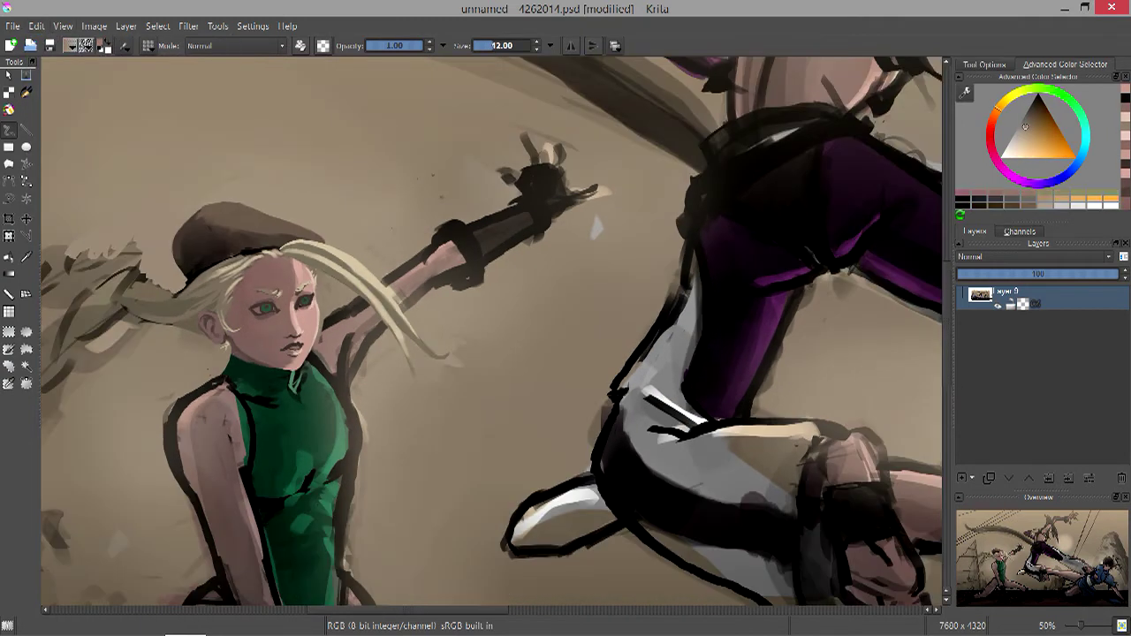
Replace the thick black outline around the crouching figure's near shoulder and upper arm with background and skin tones.
key("minus")
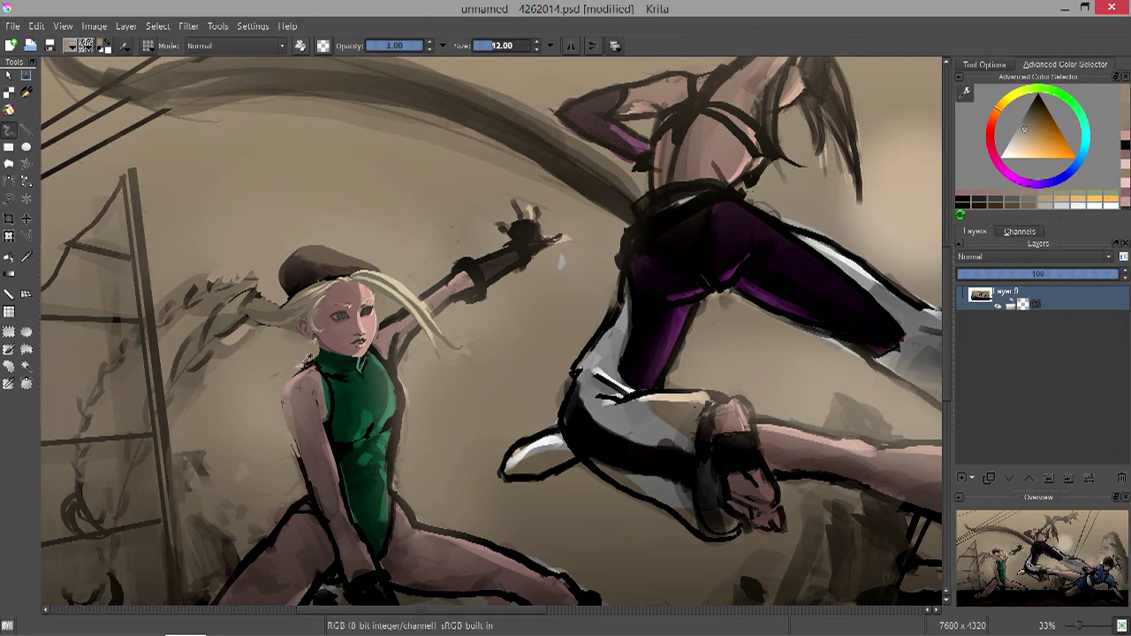
key("plus")
key("plus")
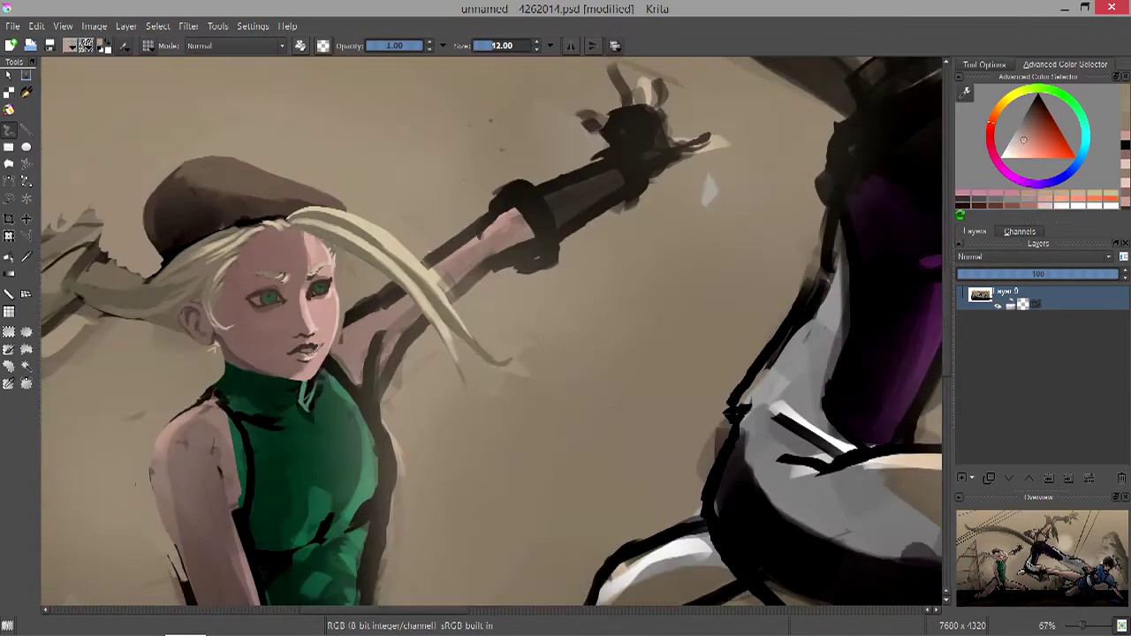
key("minus")
key("minus")
key("minus")
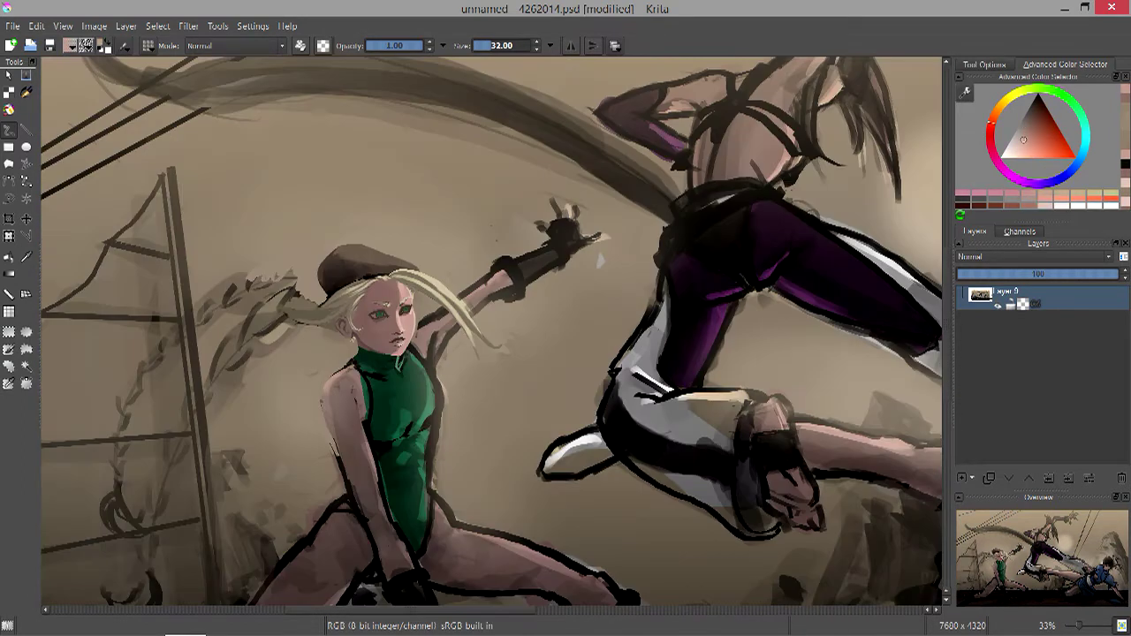
key("plus")
key("plus")
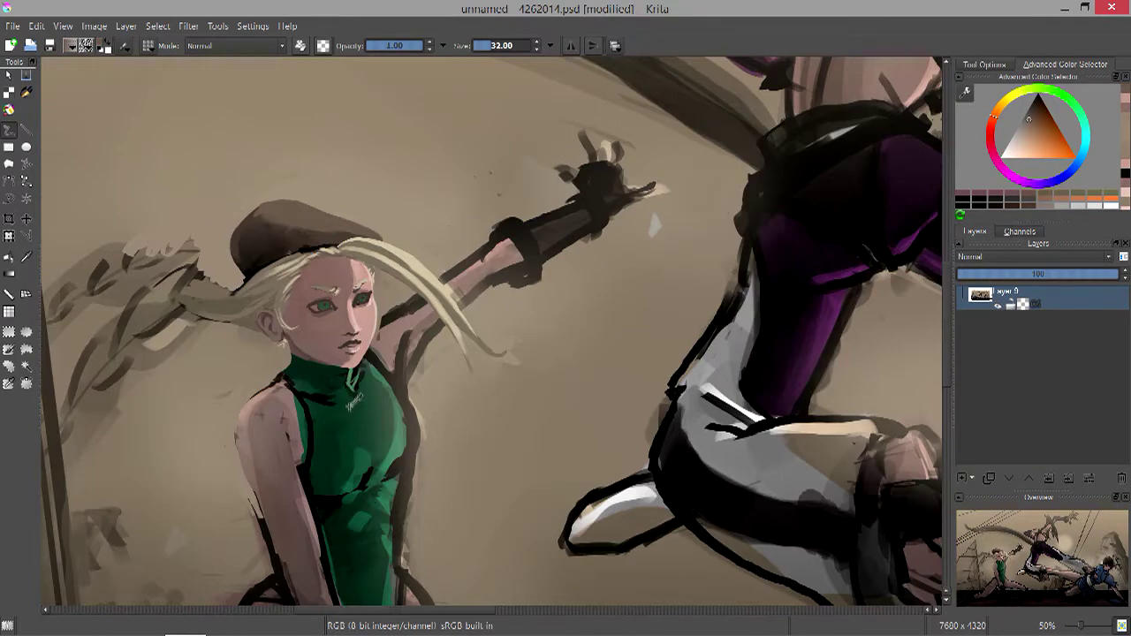
key("1")
key("minus")
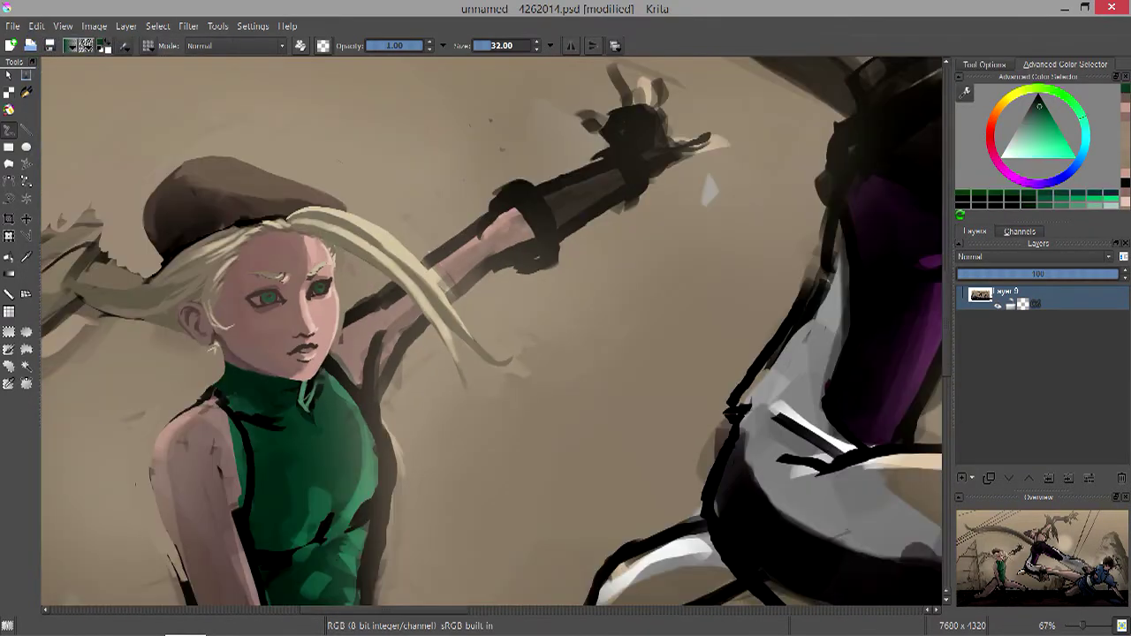
Choose a brush preset and tidy the crouching figure's collar with dark green at 20 px.
key("F6")
left_click(278, 243)
key("F6")
left_click(218, 381)
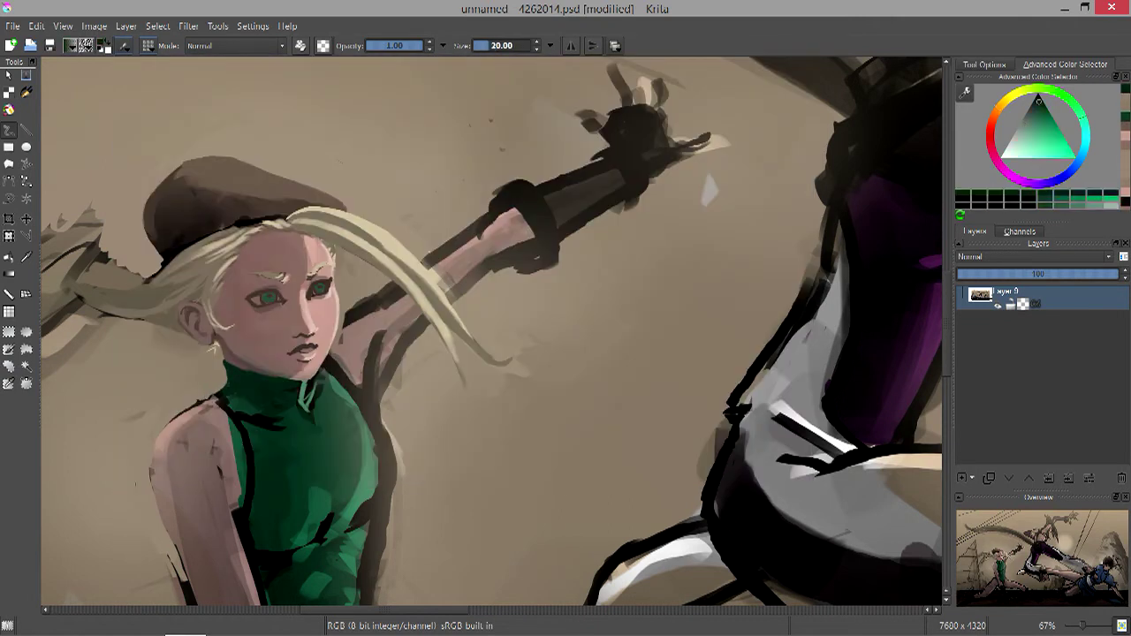
key("minus")
key("minus")
key("minus")
key("plus")
key("plus")
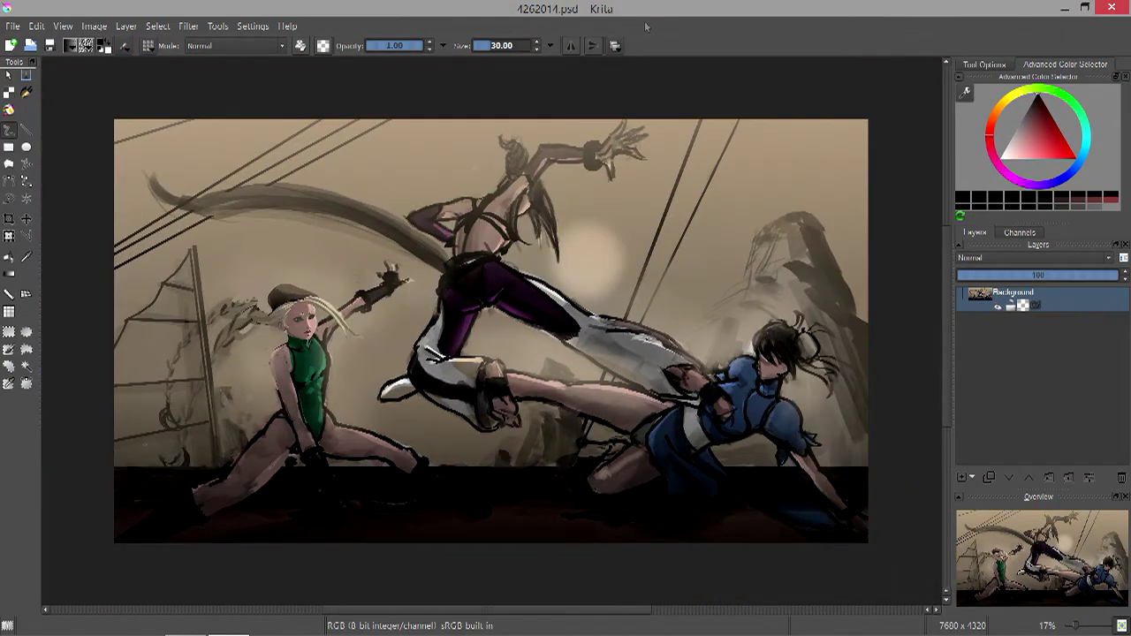
Darken the outline and lashes of the crouching figure's farther eye with a fine brush and sampled tones.
scroll(492, 336, "up", 3)
key("F6")
scroll(492, 332, "up", 2)
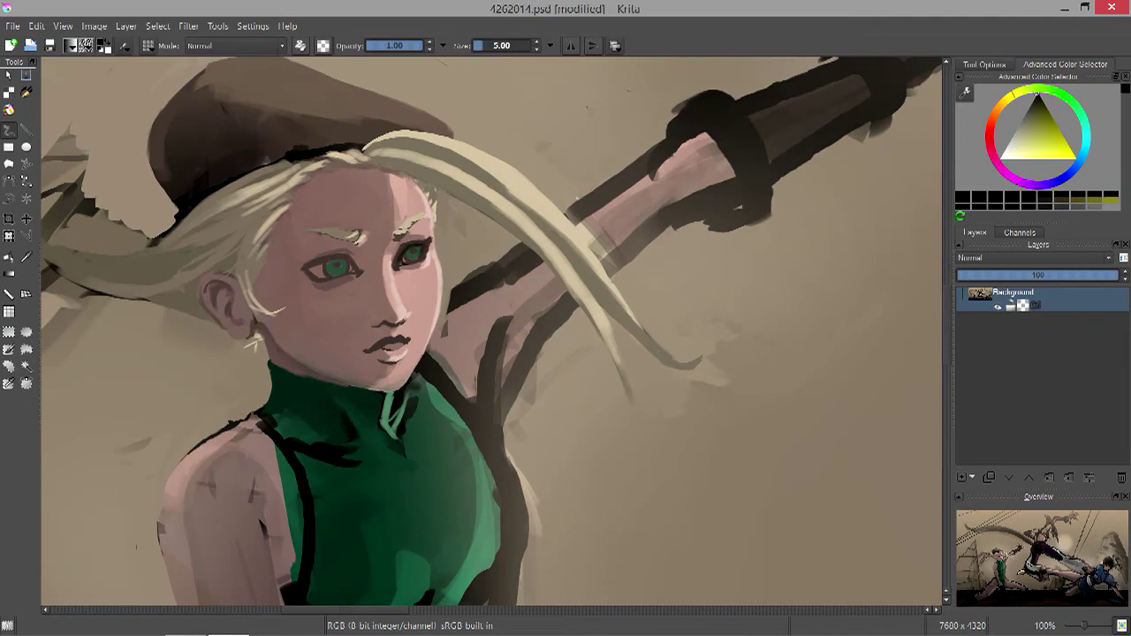
left_click(401, 252, "ctrl")
key("bracketleft")
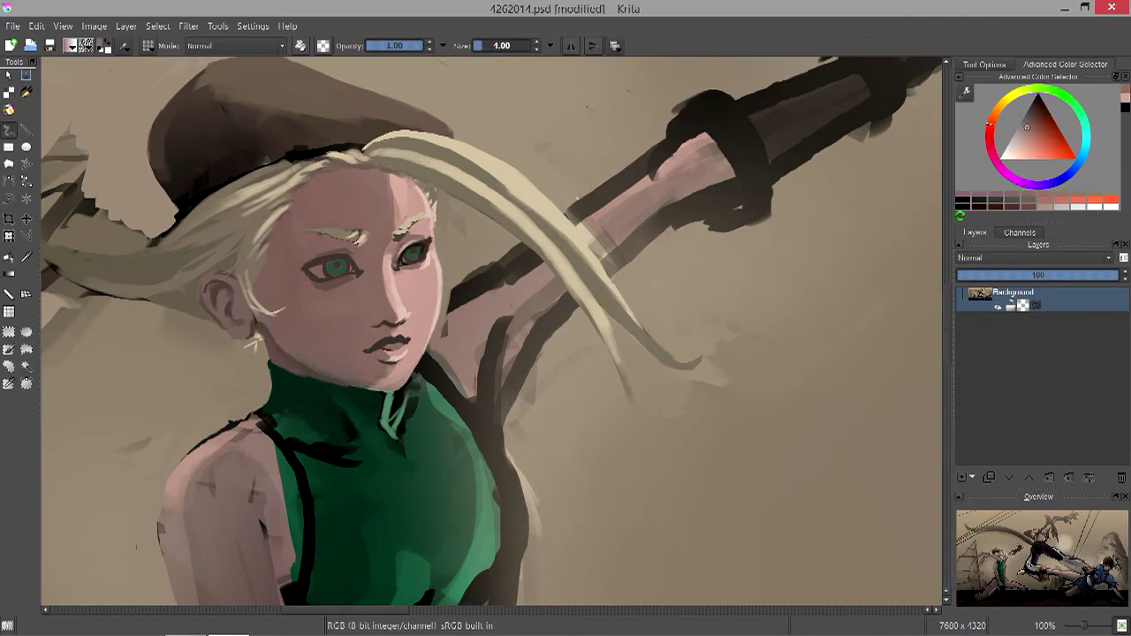
key("d")
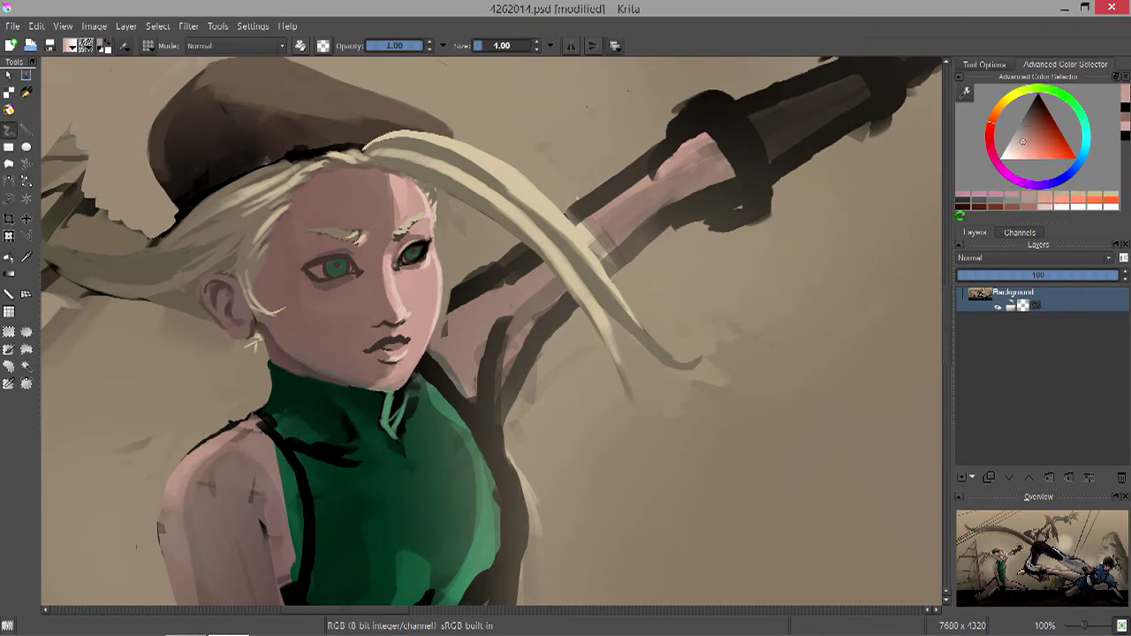
Strengthen the nearer eye's dark lash line and deepen its green iris with sampled tones and a 6 to 8 px brush.
left_click(414, 251, "ctrl")
key("bracketright")
left_click(389, 459, "ctrl")
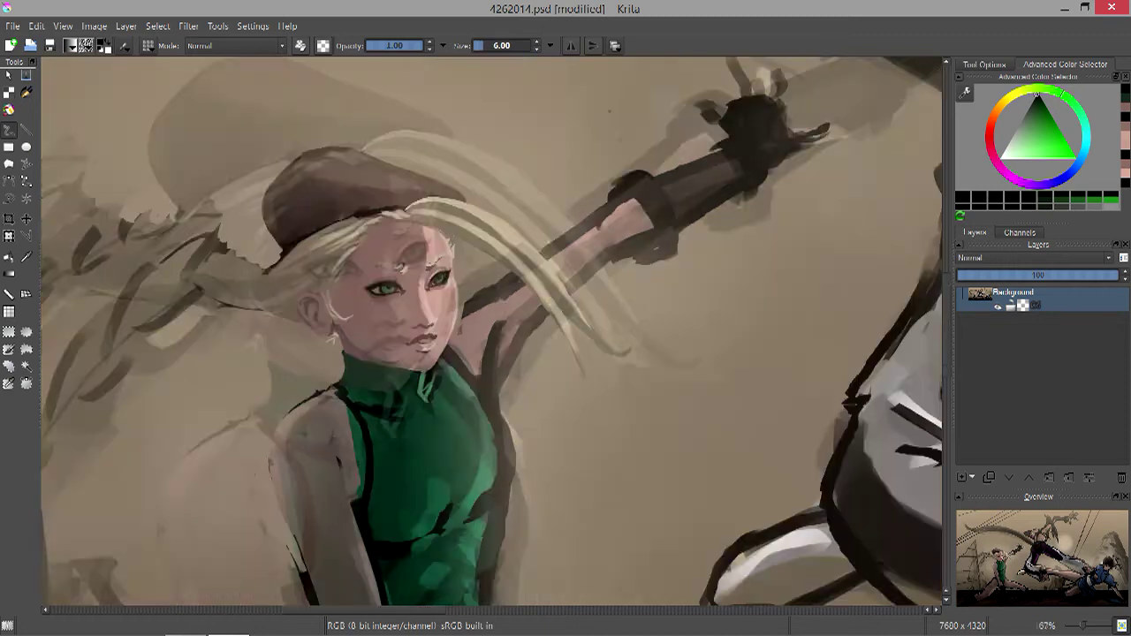
left_click(331, 274, "ctrl")
key("bracketright")
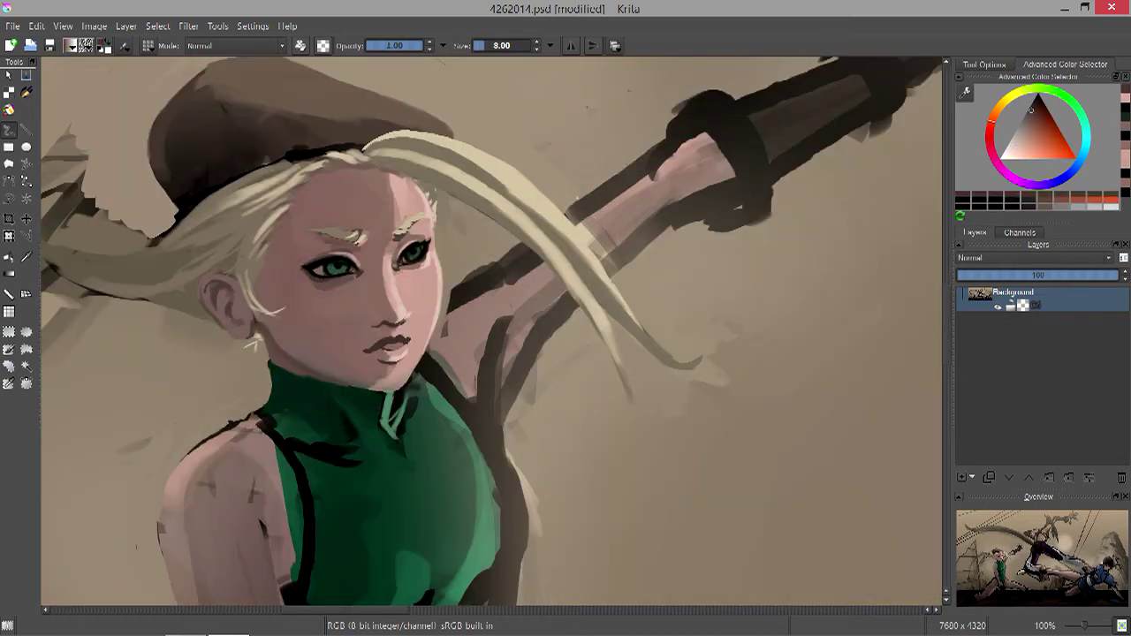
Touch up the edge between the crouching figure's neck and collar with sampled tones at 7 to 9 px.
key("minus")
key("bracketright")
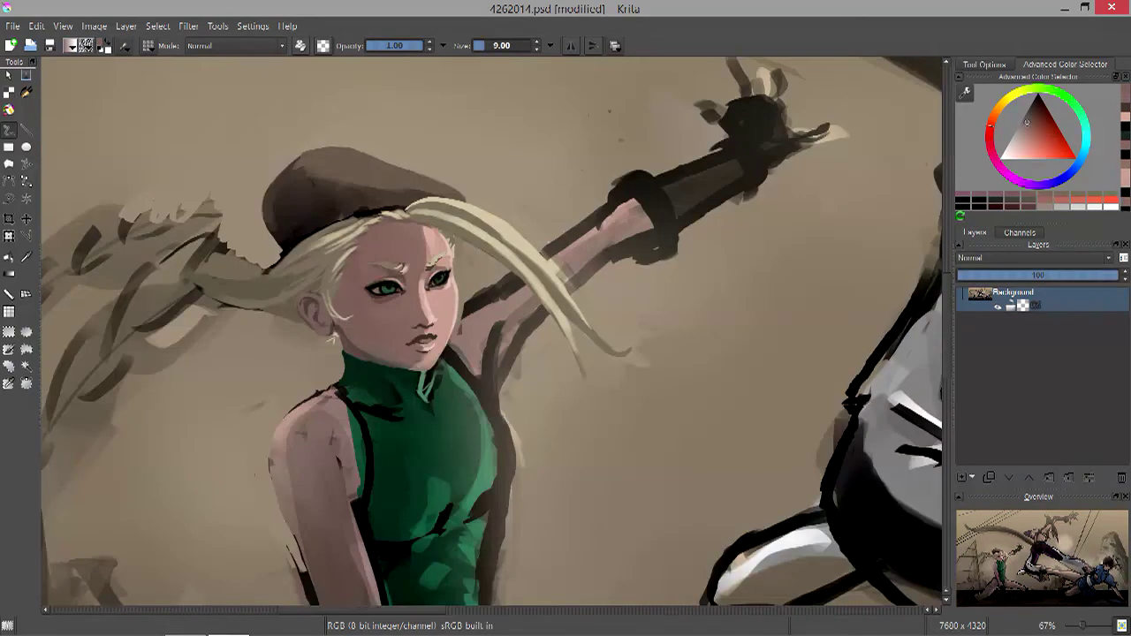
left_click(415, 380, "ctrl")
key("bracketright")
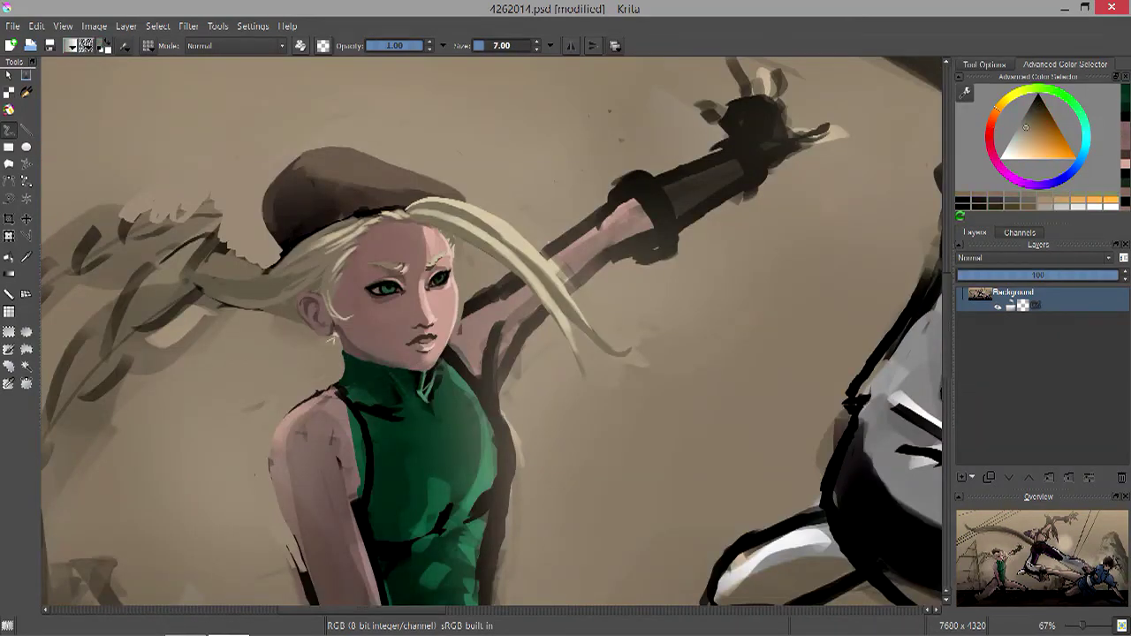
key("minus")
left_click(381, 344, "ctrl")
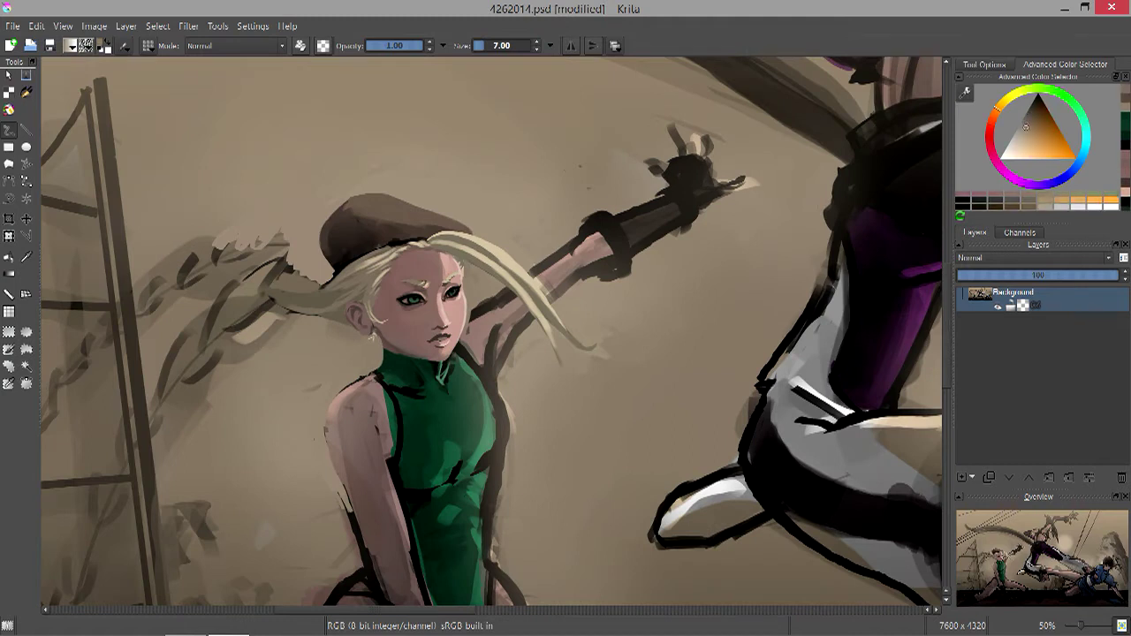
left_click(395, 358, "ctrl")
Reshape the crouching figure's near shoulder and upper arm with a 31 px brush, using sampled skin and background tones.
key("bracketright")
key("bracketright")
key("bracketright")
key("bracketright")
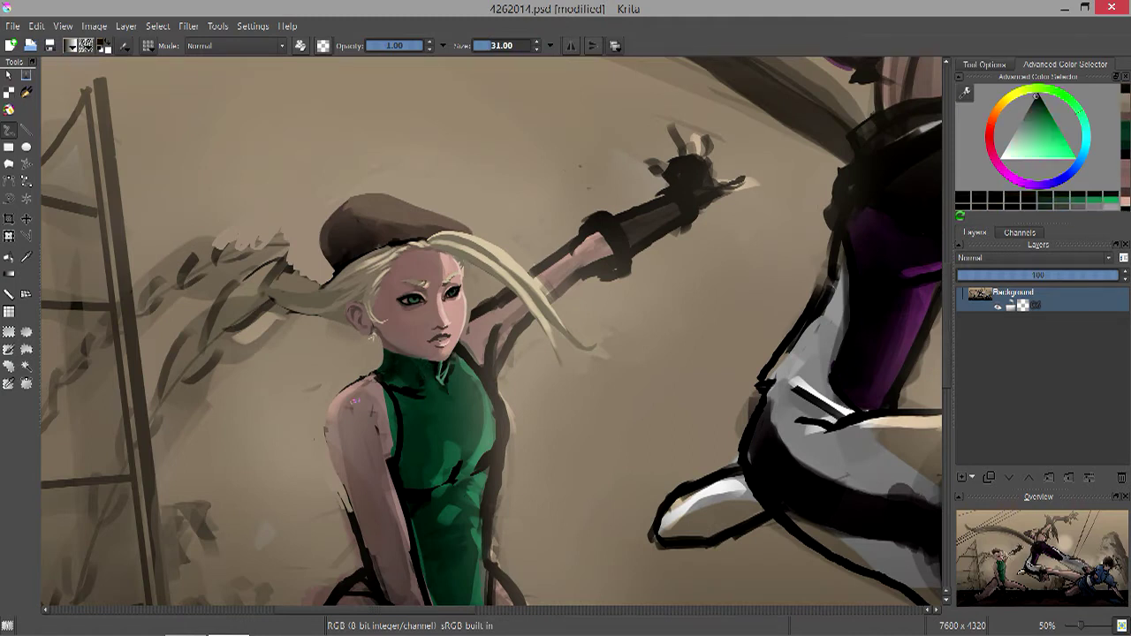
left_click(354, 402, "ctrl")
mouse_move(380, 380)
left_mouse_down()
mouse_move(385, 399)
mouse_move(340, 435)
left_mouse_up()
mouse_move(349, 477)
left_mouse_down()
mouse_move(341, 537)
mouse_move(358, 561)
left_mouse_up()
left_click(344, 477, "ctrl")
left_click_drag(343, 486, 341, 405)
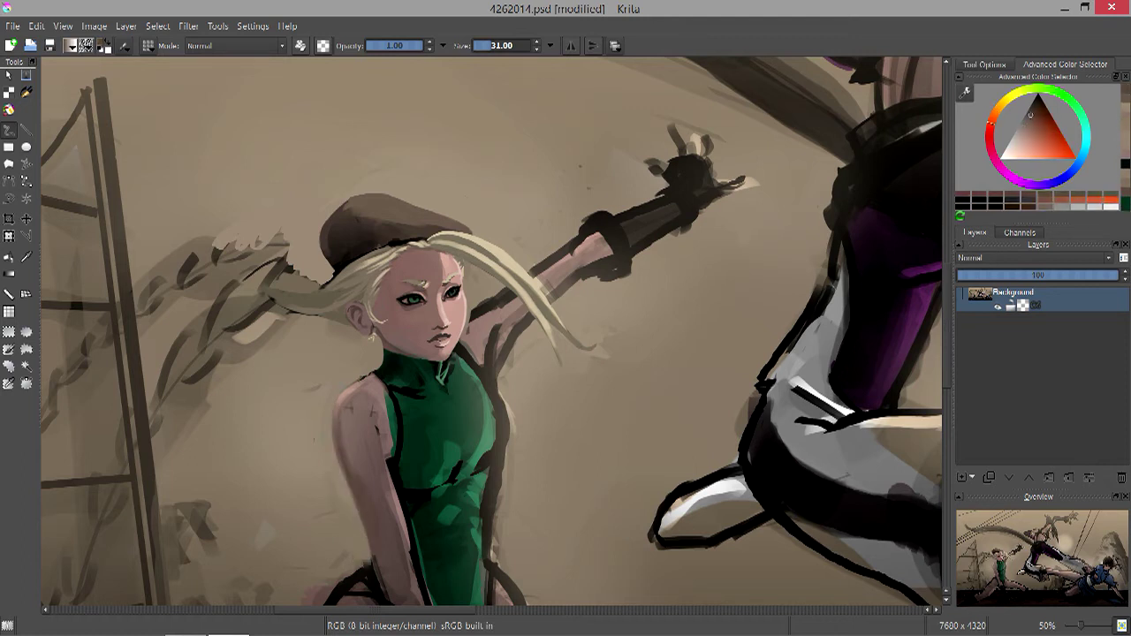
Smooth away the dark marks on the near upper arm and clean its inner edge against the green suit.
left_click_drag(348, 459, 348, 507)
left_click(393, 456, "ctrl")
left_click_drag(391, 446, 406, 547)
key("bracketleft")
key("bracketleft")
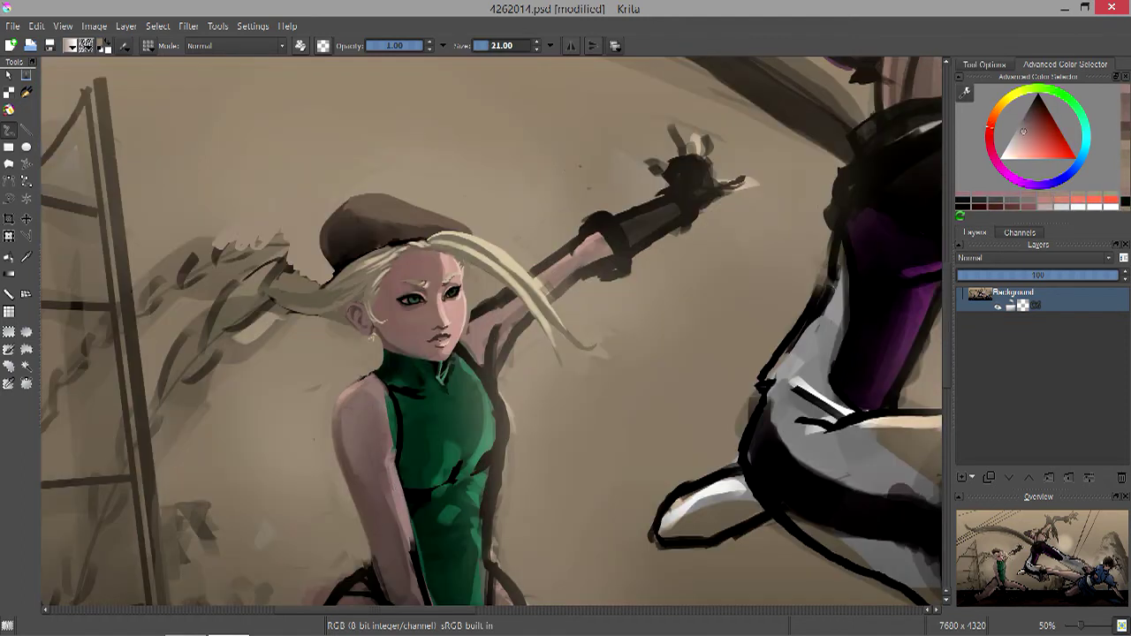
Shade the near forearm down to the glove with darker and lighter skin tones, using an 11 to 21 px brush.
key("minus")
key("bracketleft")
key("bracketleft")
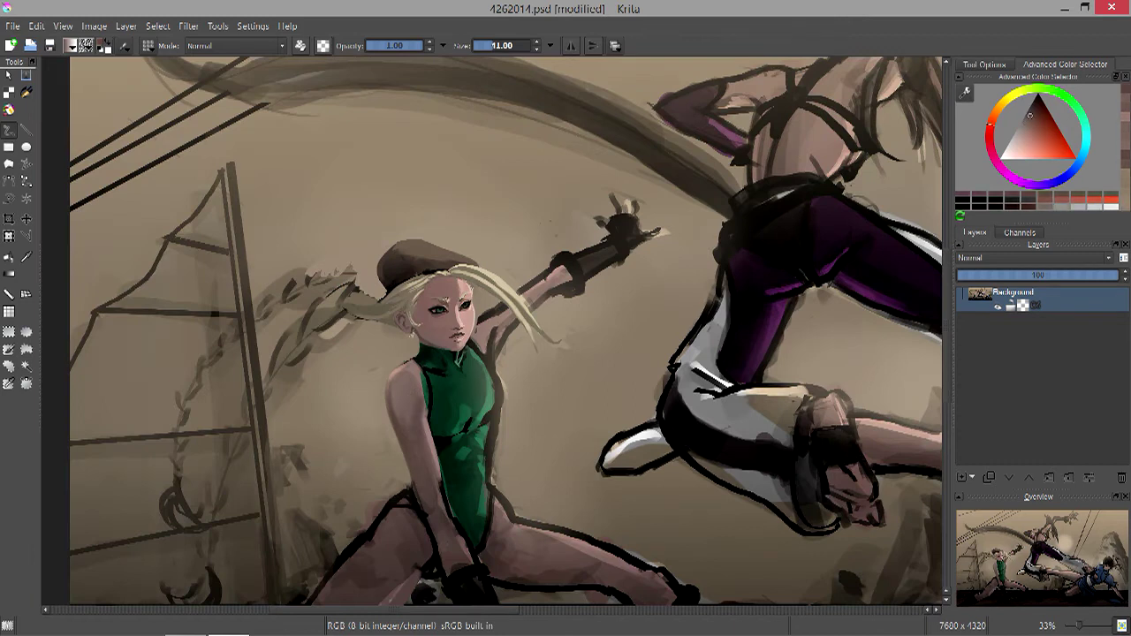
key("k")
mouse_move(415, 464)
left_mouse_down()
mouse_move(452, 507)
mouse_move(444, 493)
mouse_move(464, 543)
left_mouse_up()
key("bracketright")
key("bracketright")
key("l")
key("l")
key("l")
left_click_drag(447, 504, 458, 541)
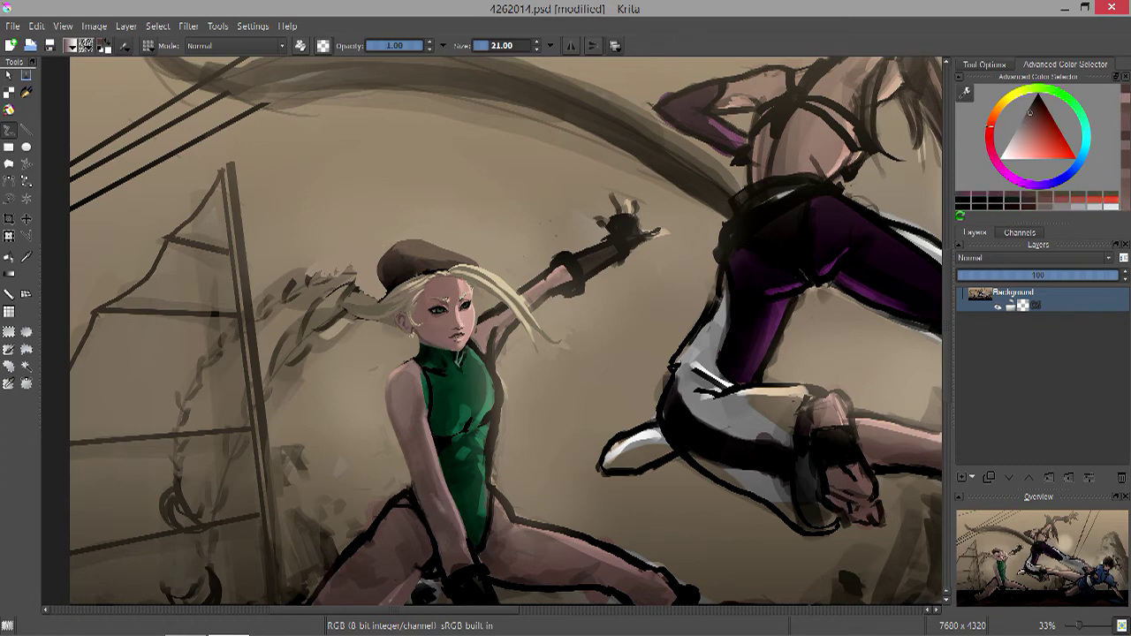
key("minus")
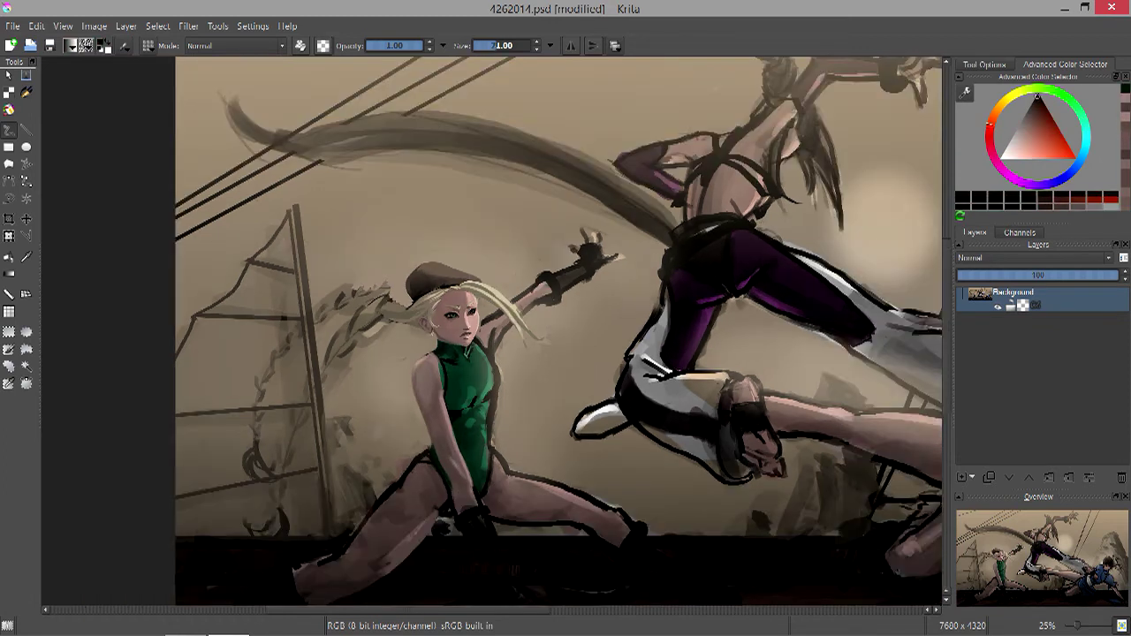
key("minus")
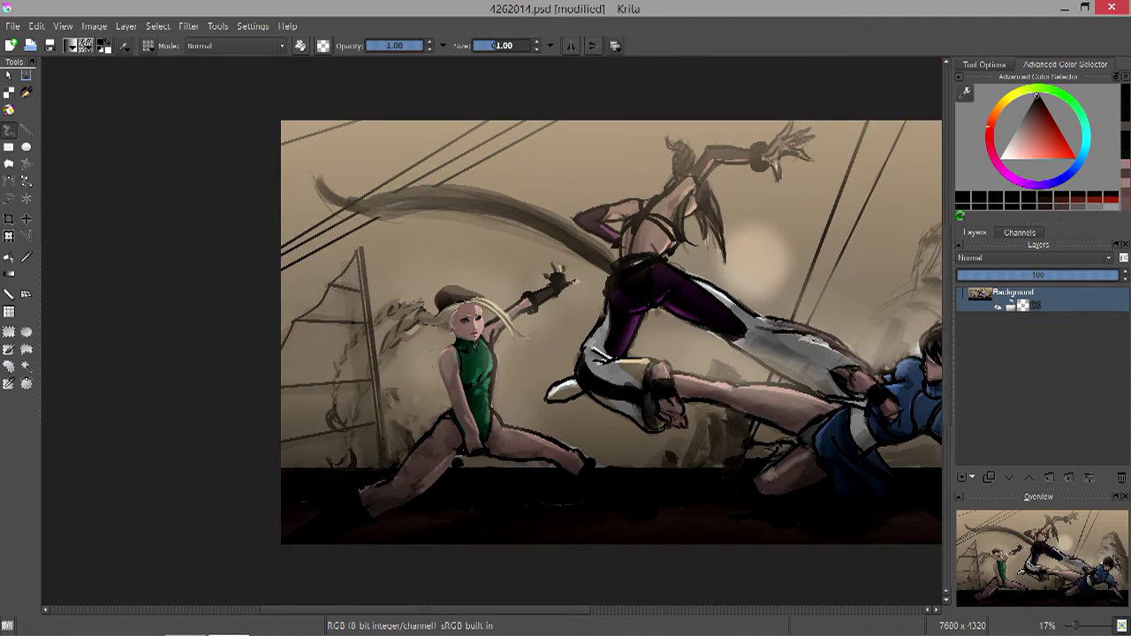
key("plus")
key("plus")
left_click(468, 464, "ctrl")
mouse_move(442, 482)
left_mouse_down()
mouse_move(487, 468)
mouse_move(482, 531)
mouse_move(481, 452)
left_mouse_up()
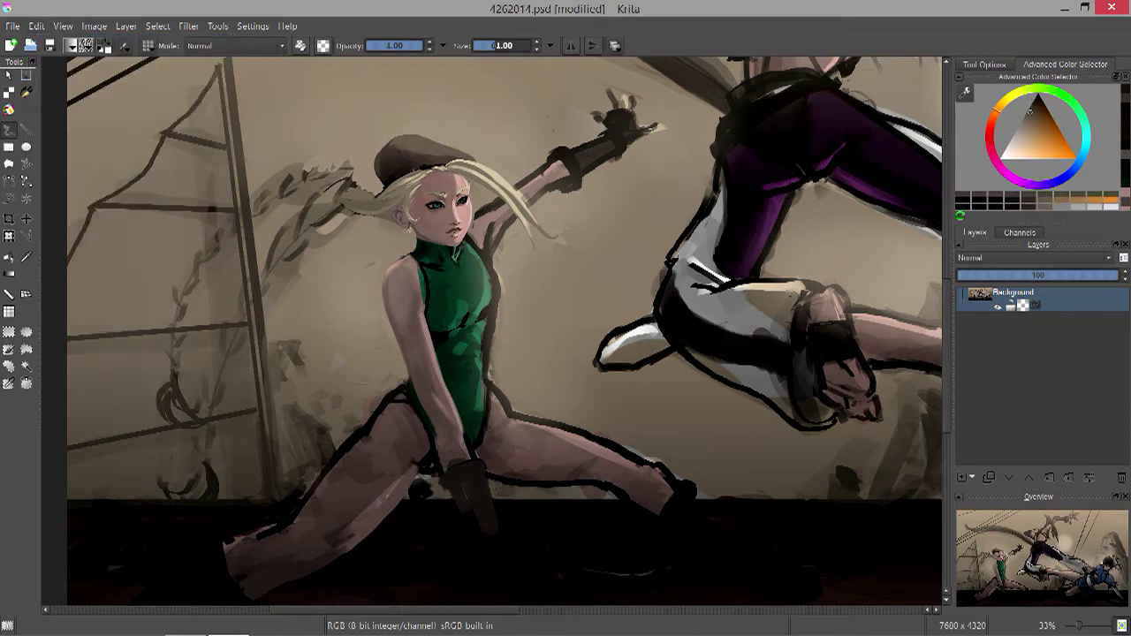
key("ctrl+z")
Paint a long dark brown glove on the near forearm and a hand with spread bare fingers, refining it at 10 px.
left_click_drag(425, 406, 468, 415)
mouse_move(442, 420)
left_mouse_down()
mouse_move(451, 468)
mouse_move(473, 464)
mouse_move(477, 496)
mouse_move(517, 504)
left_mouse_up()
key("alt+e")
key("Escape")
left_click(469, 477, "ctrl")
left_click(511, 502, "ctrl")
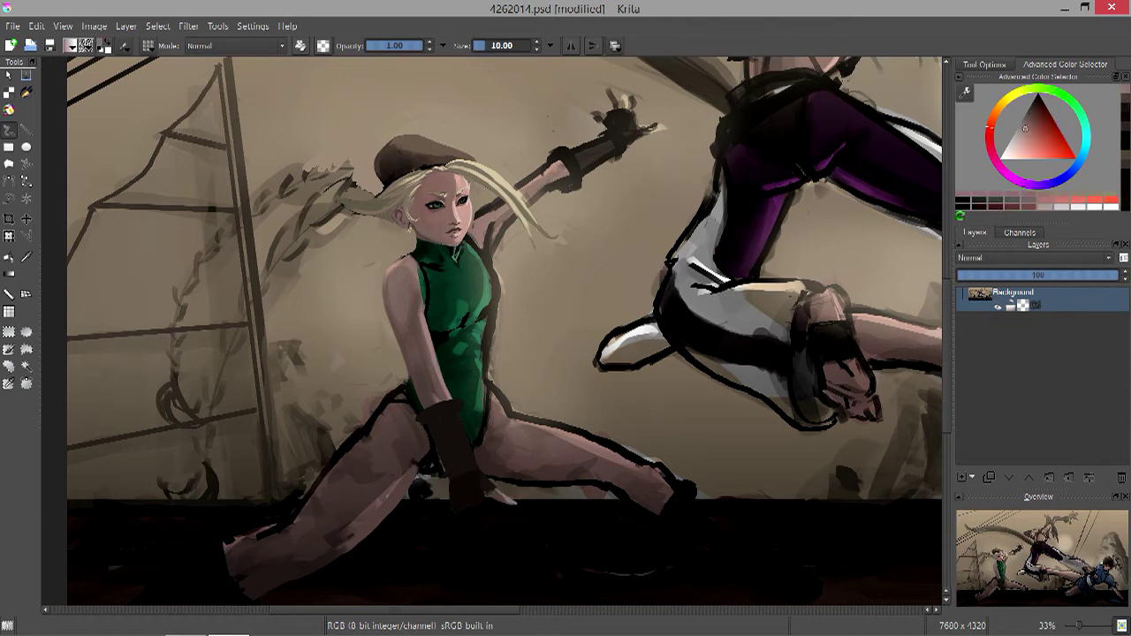
key("bracketleft")
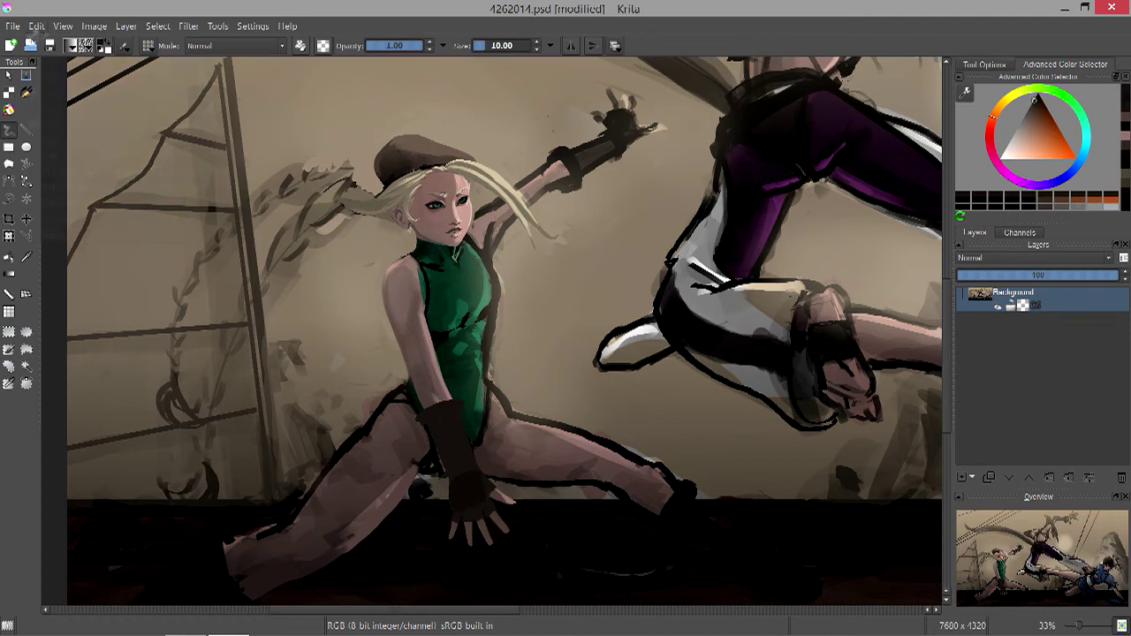
Mirror the canvas view and clean up the thigh and suit edges around the gloved forearm with sampled tones at 21 px.
key("m")
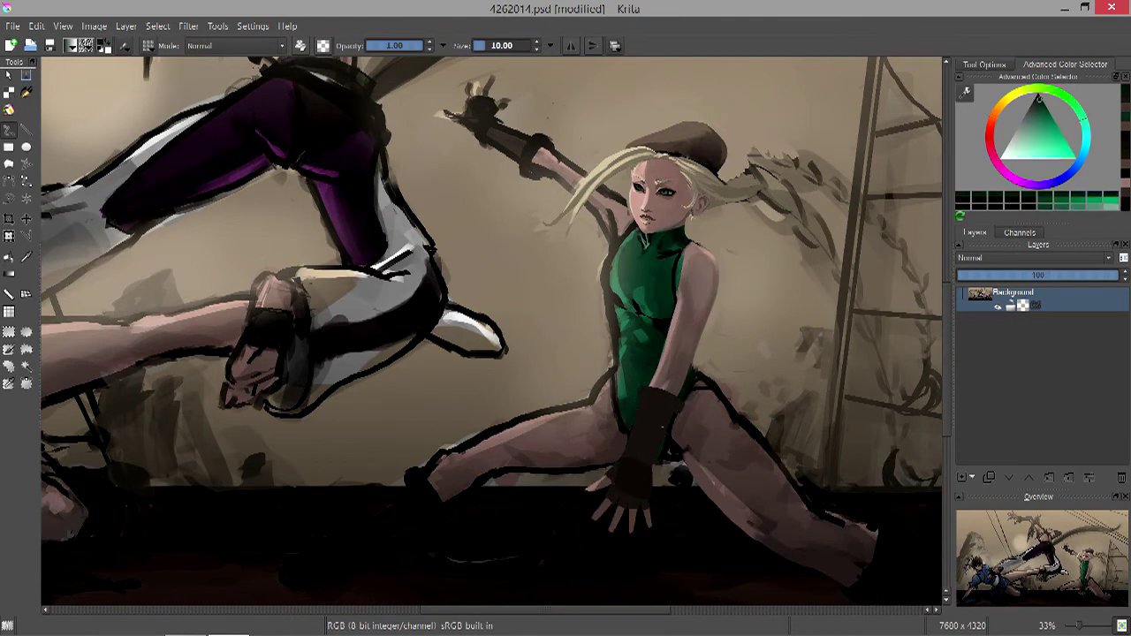
key("bracketright")
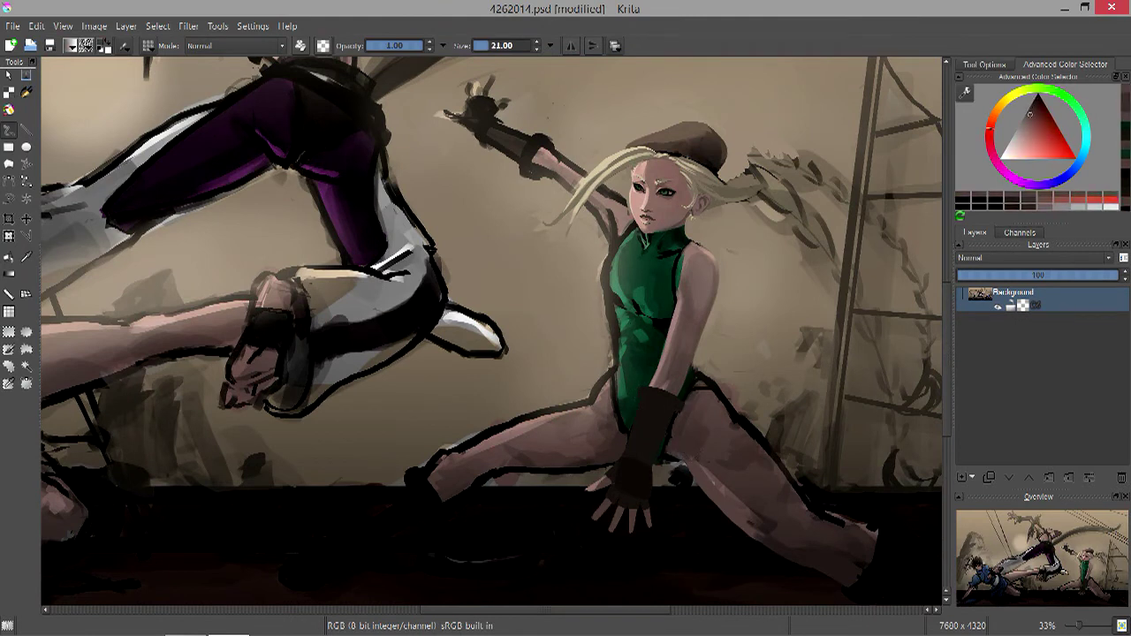
left_click(688, 444, "ctrl")
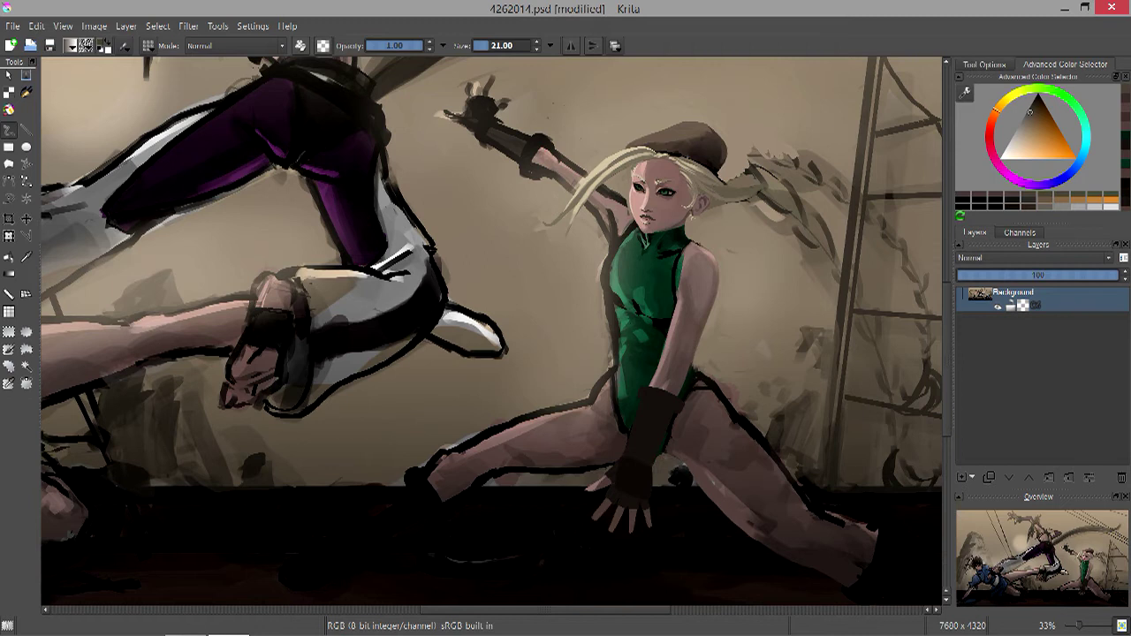
left_click(677, 433, "ctrl")
left_click(620, 424, "ctrl")
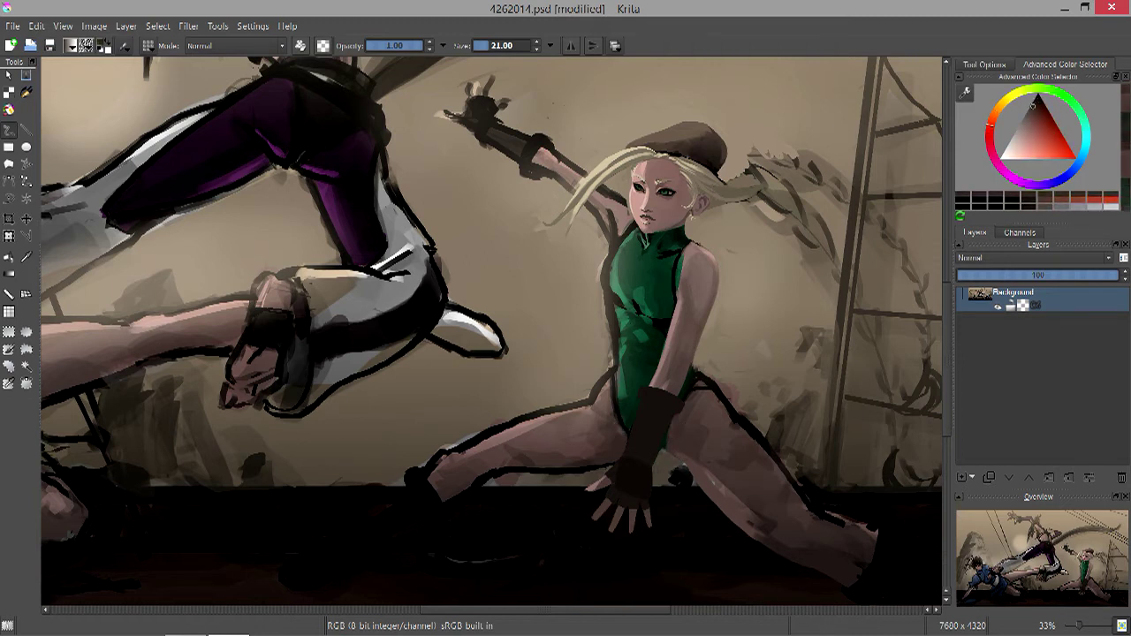
key("bracketright")
key("bracketright")
key("bracketright")
key("bracketright")
key("bracketright")
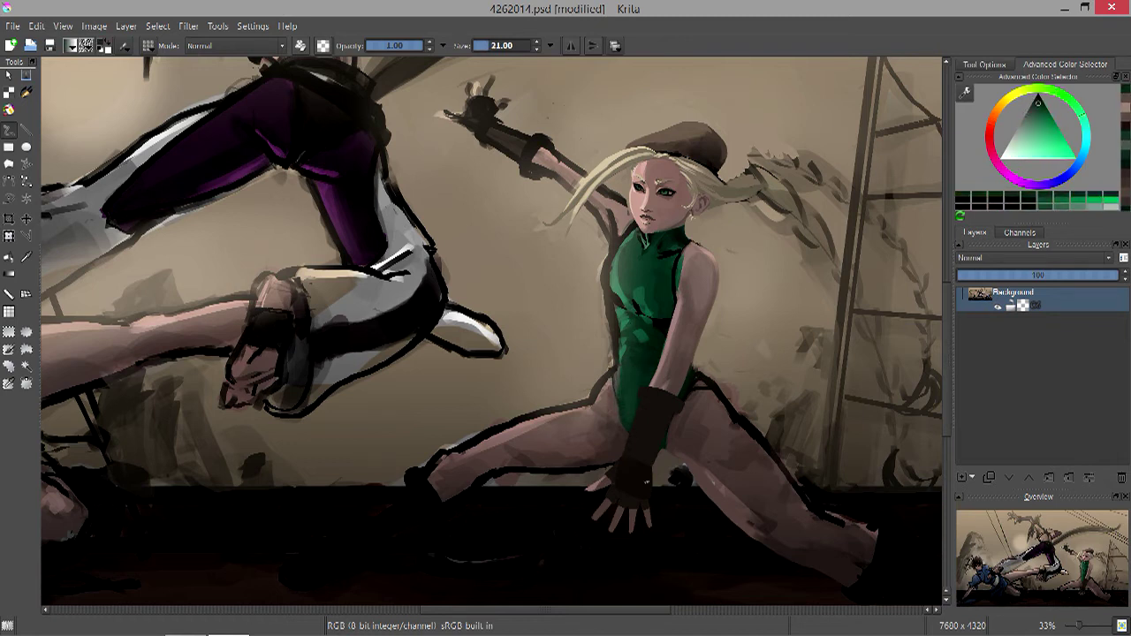
Replace the thick black outline along the crouching figure's far waist and hip with background and skin tones.
key("bracketleft")
key("bracketleft")
key("bracketleft")
key("bracketleft")
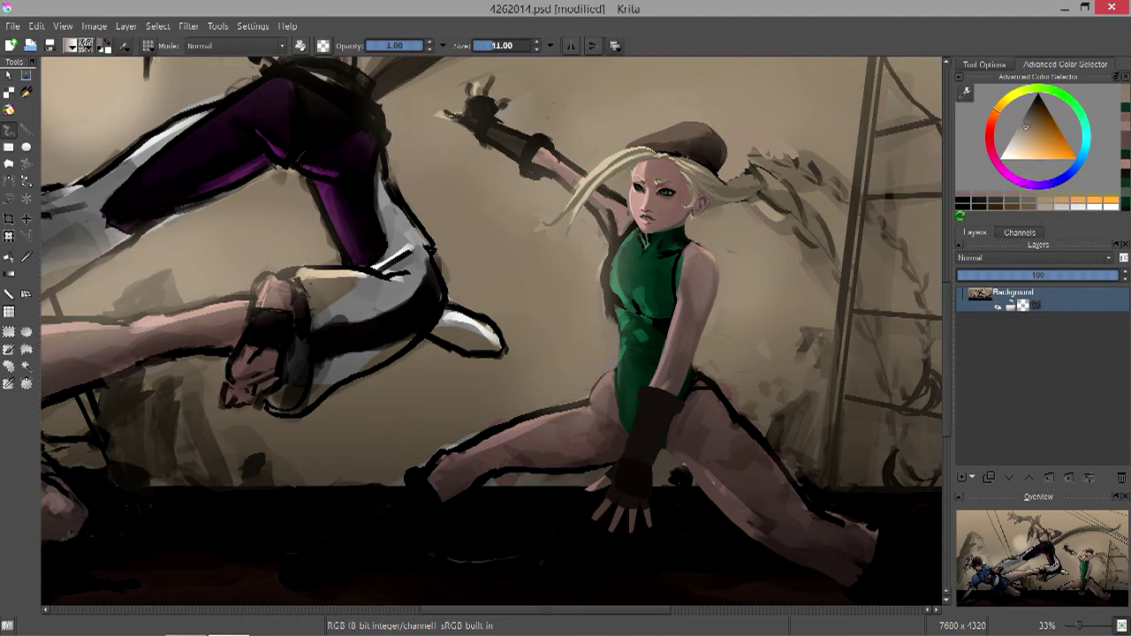
Paint over the black outline on the outer side of the chest with sampled suit greens at 31 px.
key("bracketright")
key("bracketright")
key("bracketright")
key("bracketright")
left_click(616, 288, "ctrl")
left_click(619, 283, "ctrl")
left_click_drag(617, 276, 624, 307)
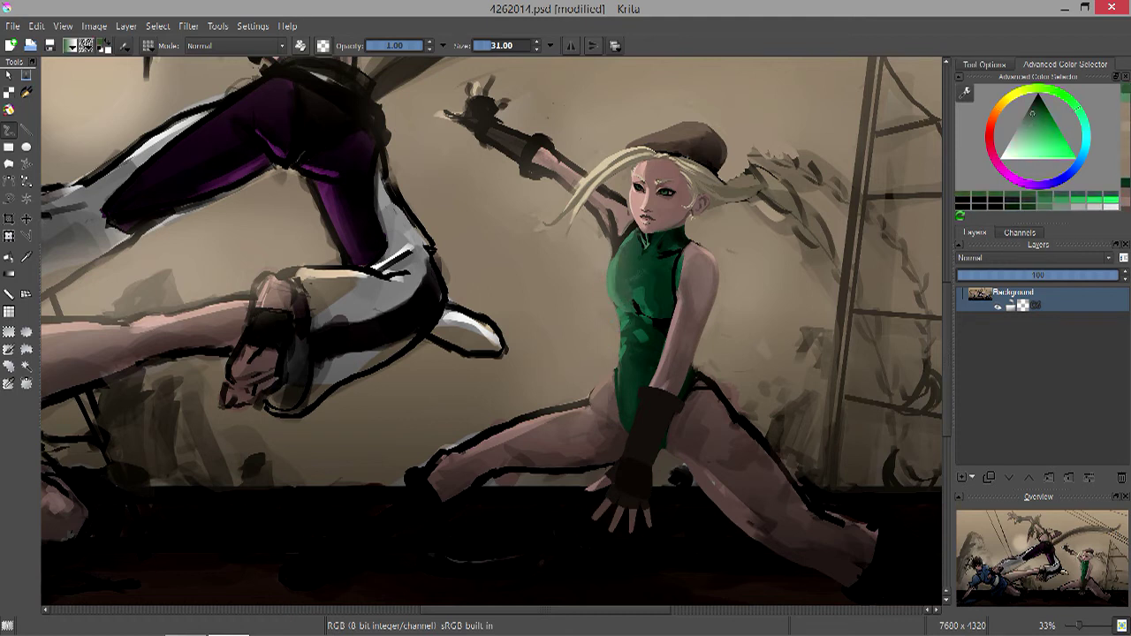
Sharpen the chest's outer contour with an 11 px brush, using dark green and the sampled background tone.
key("bracketleft")
key("bracketleft")
key("bracketleft")
key("bracketleft")
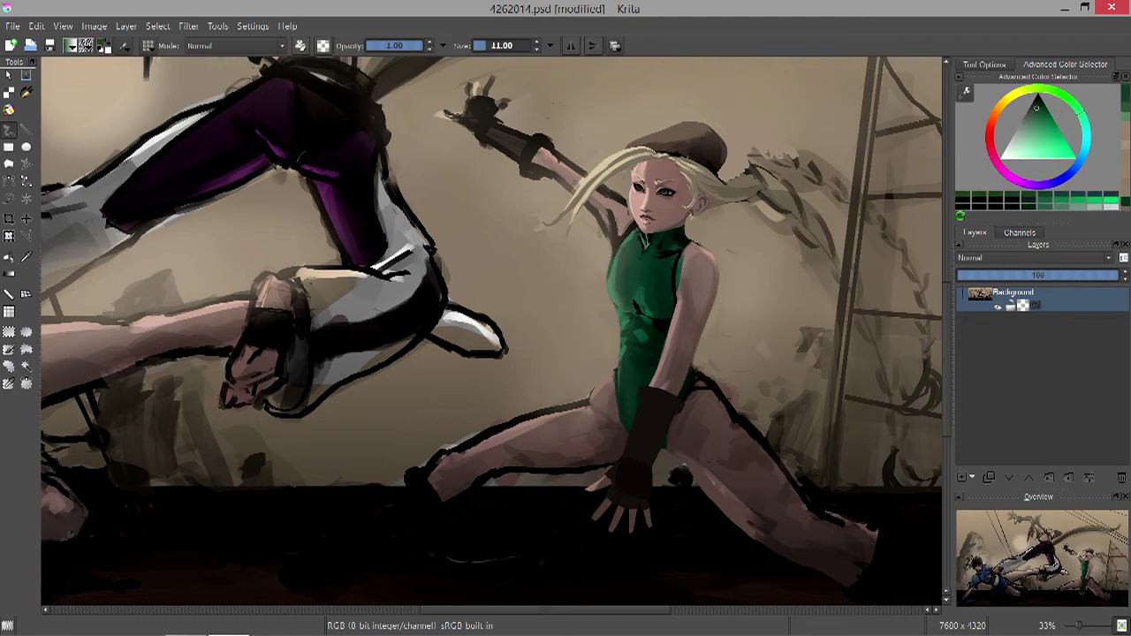
left_click(608, 281, "ctrl")
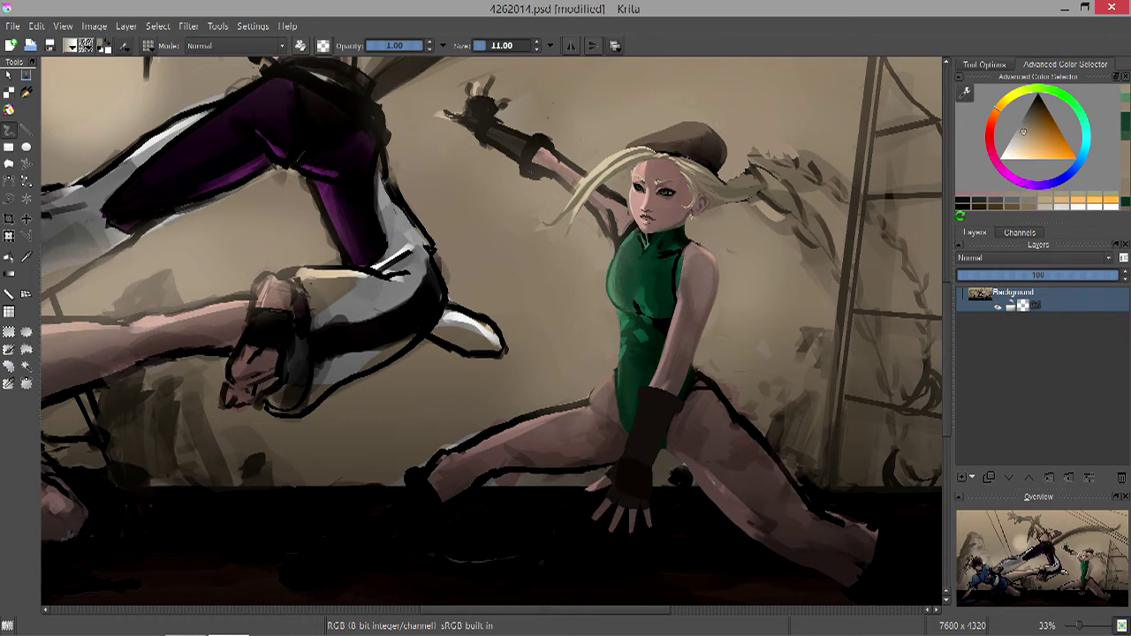
Soften the dark lines at the raised arm's armpit with sampled skin tones at up to 21 px.
left_click(617, 231, "ctrl")
key("bracketright")
key("bracketright")
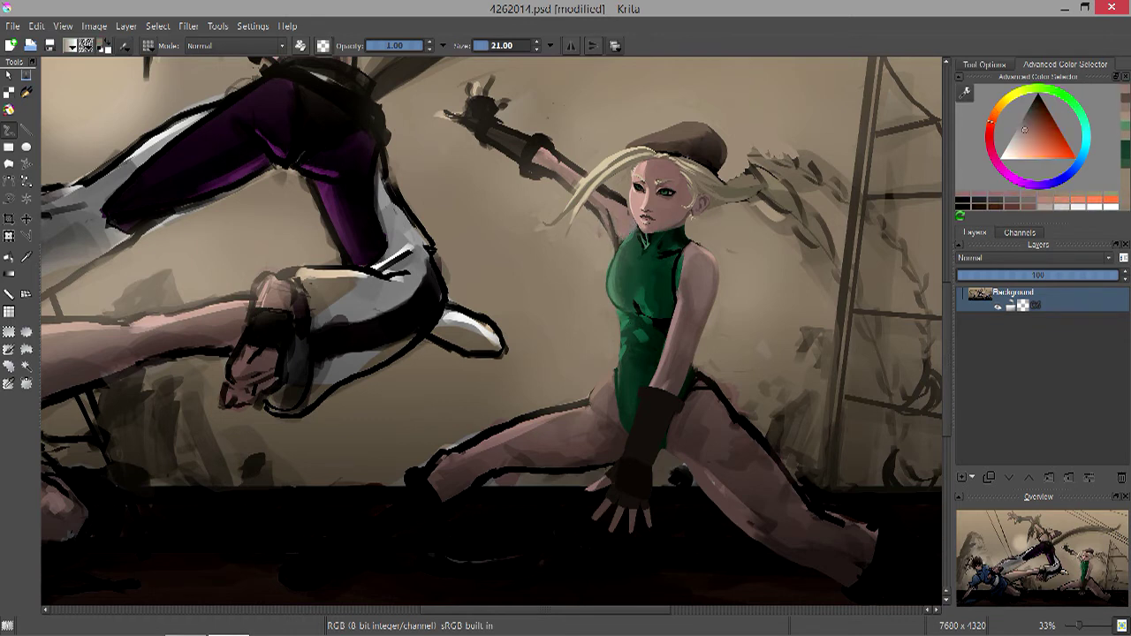
key("bracketleft")
key("bracketleft")
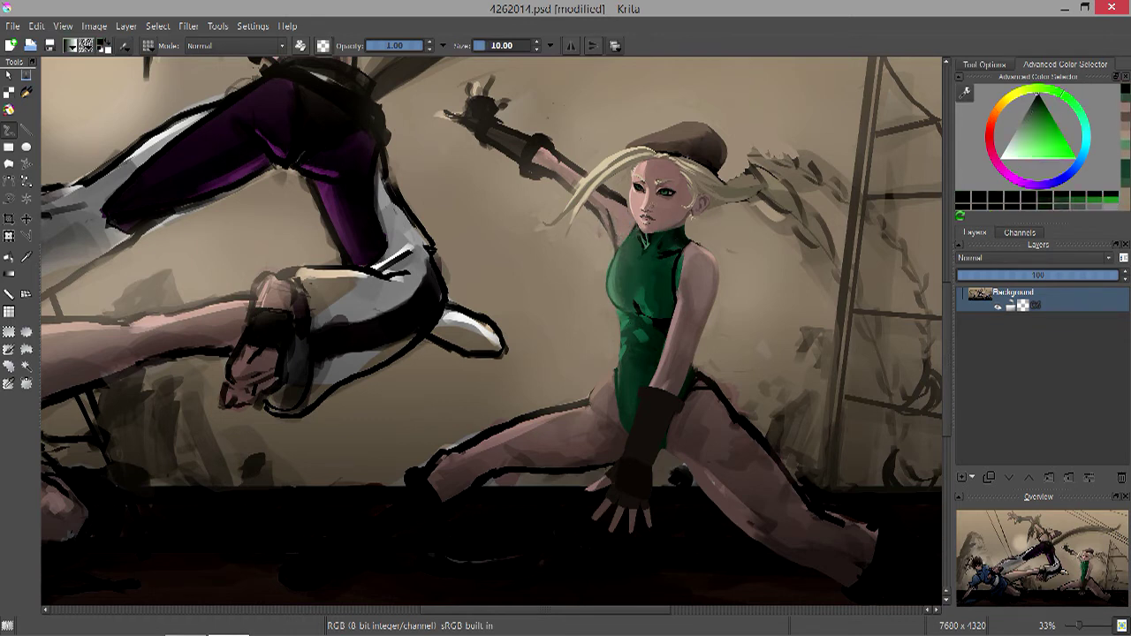
Refine the crouching figure's green irises and eye highlights with a fine brush of 3 to 6 px.
scroll(566, 129, "up", 2)
key("bracketleft")
scroll(477, 402, "up", 1)
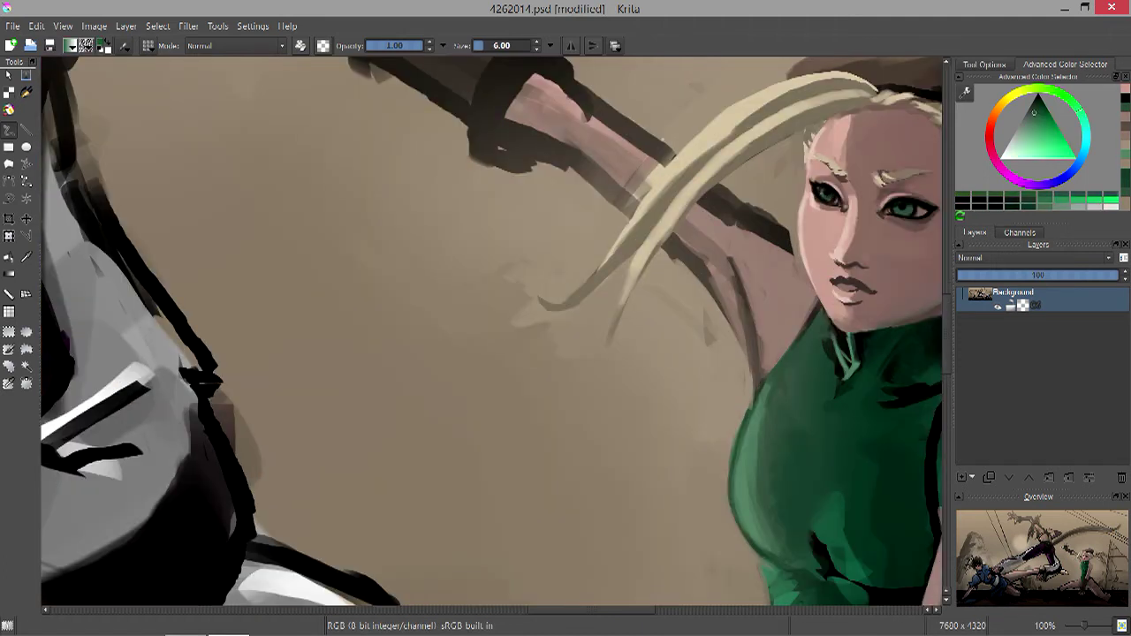
scroll(477, 402, "down", 1)
key("bracketleft")
scroll(482, 416, "up", 1)
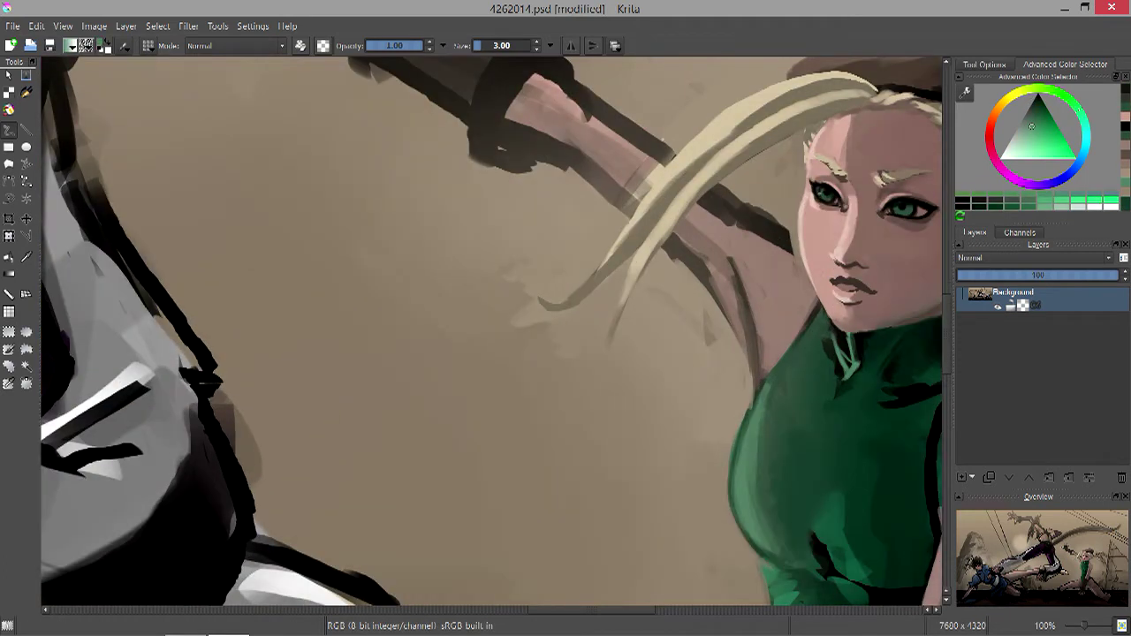
scroll(482, 415, "down", 1)
key("bracketleft")
scroll(495, 318, "up", 1)
scroll(495, 318, "down", 1)
scroll(495, 318, "up", 1)
key("bracketright")
key("bracketright")
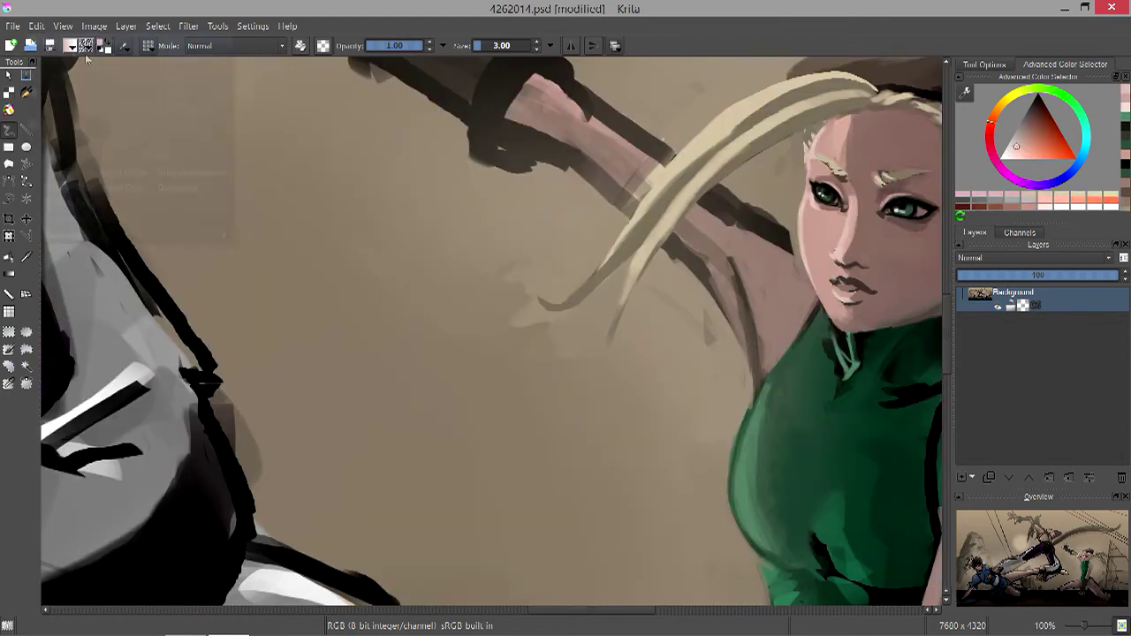
Touch up the crouching figure's lips with pale pink and darker skin tones at 3 to 5 px.
key("bracketright")
key("bracketright")
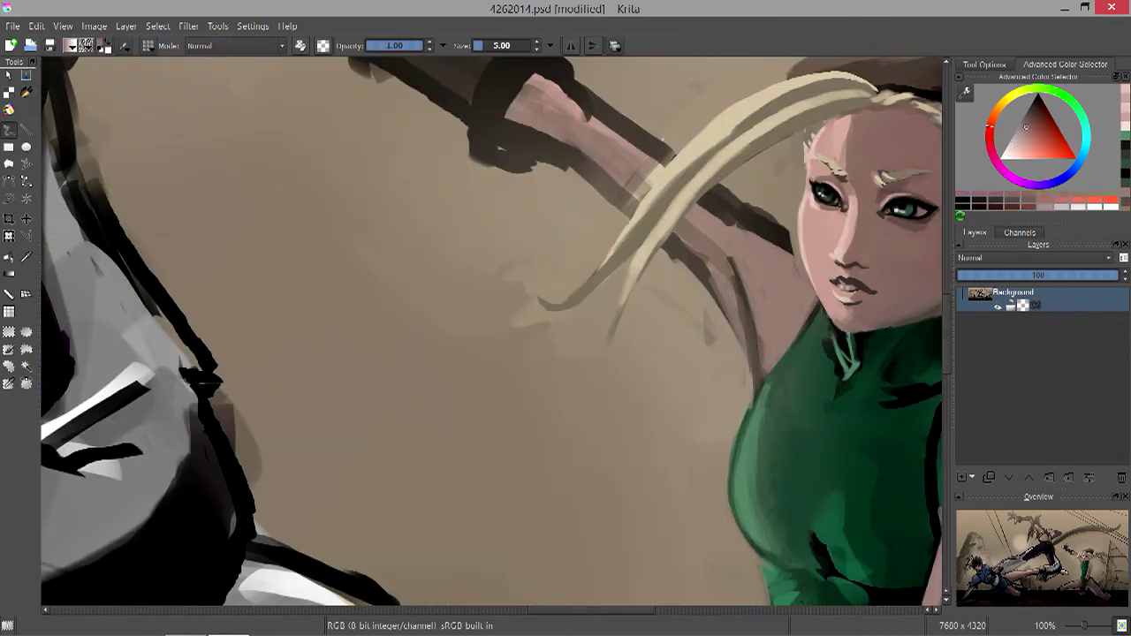
scroll(492, 332, "down", 1)
scroll(491, 332, "up", 1)
scroll(491, 333, "down", 2)
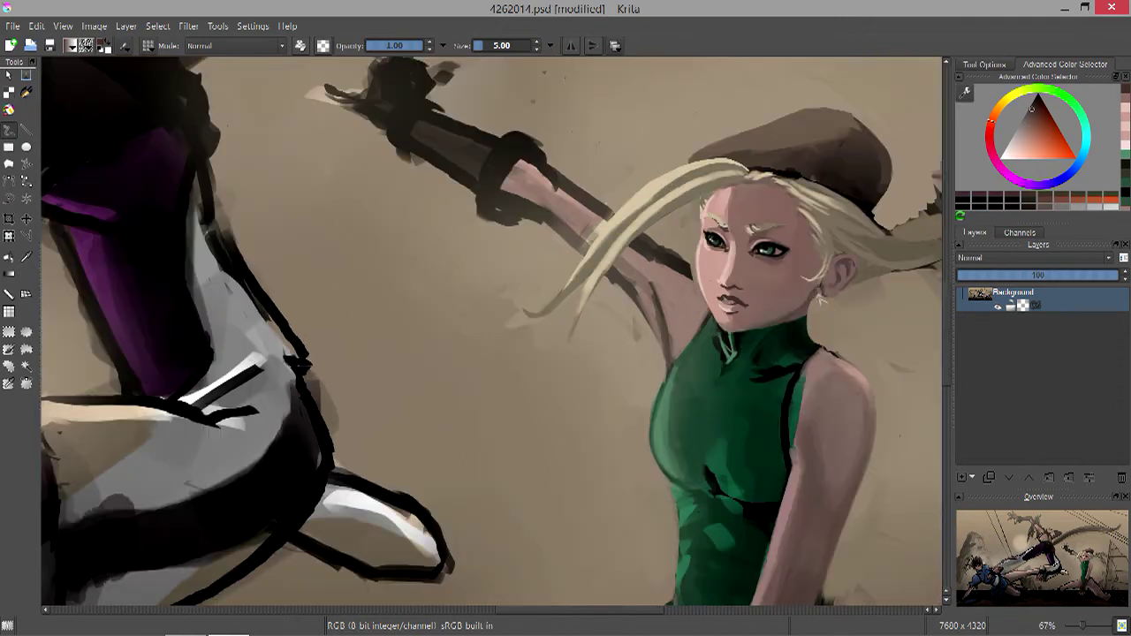
Replace the black outline along the raised arm's upper edge with skin and background tones at 8 to 10 px.
scroll(491, 333, "down", 1)
scroll(491, 333, "up", 1)
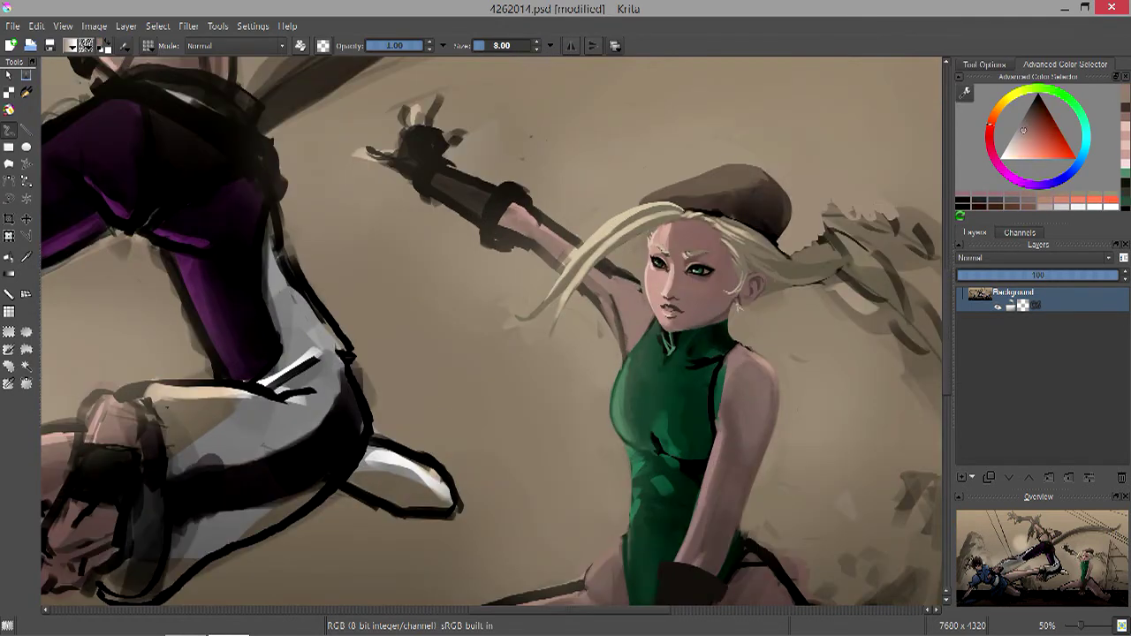
key("bracketright")
key("bracketleft")
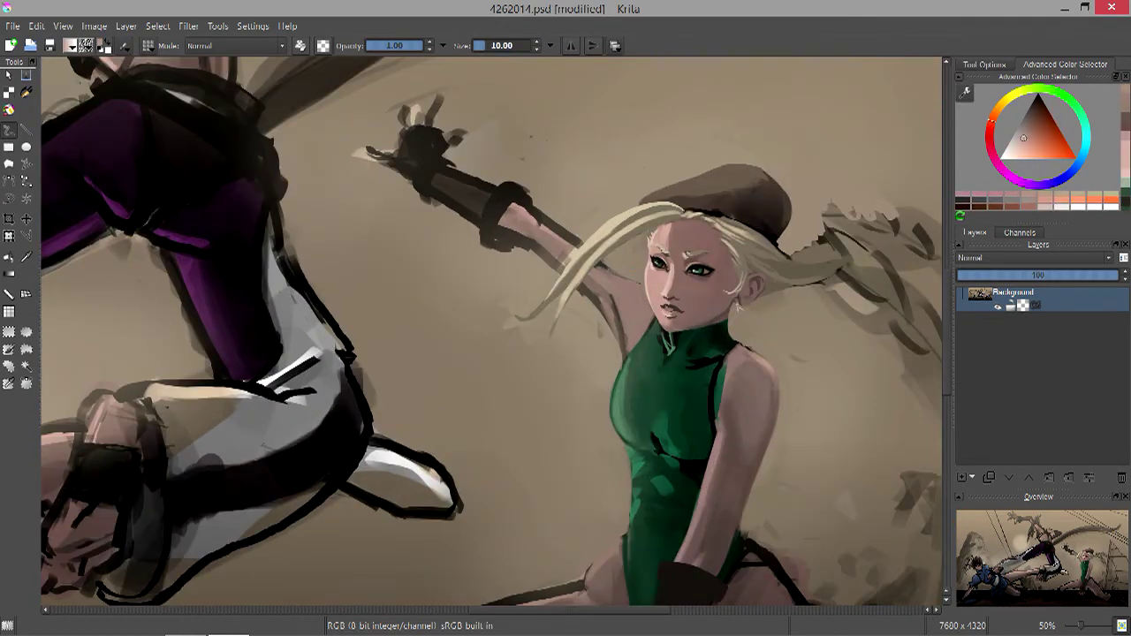
key("bracketright")
key("bracketright")
key("bracketright")
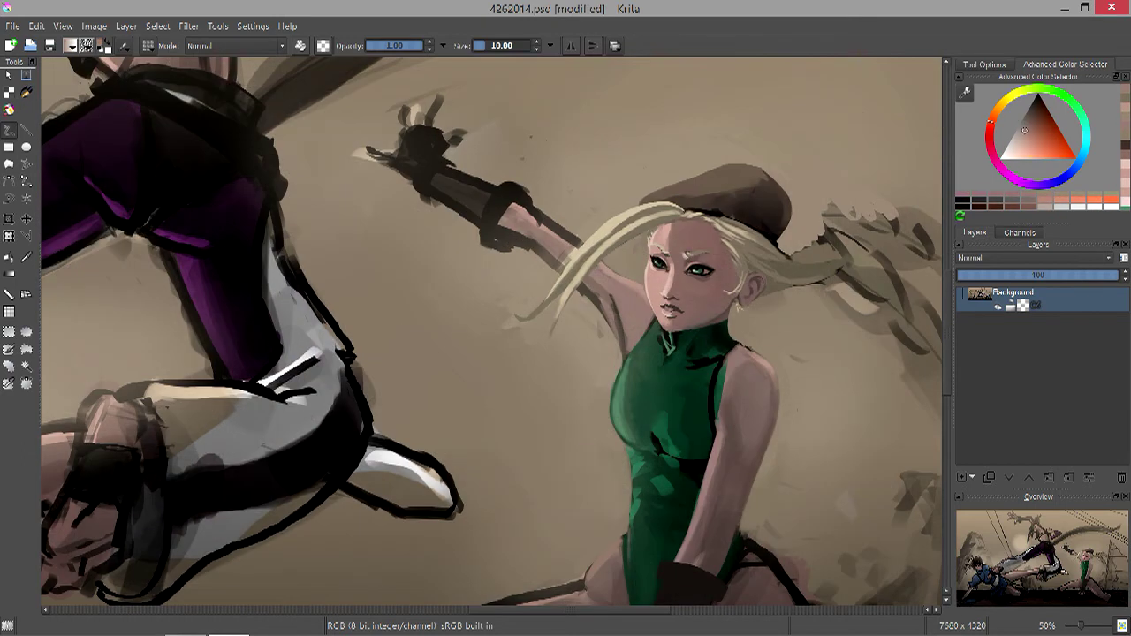
Clean the raised arm's lower edge and armpit with skin and background tones, and rework its dark glove at 10 to 31 px.
key("bracketleft")
key("bracketleft")
key("bracketleft")
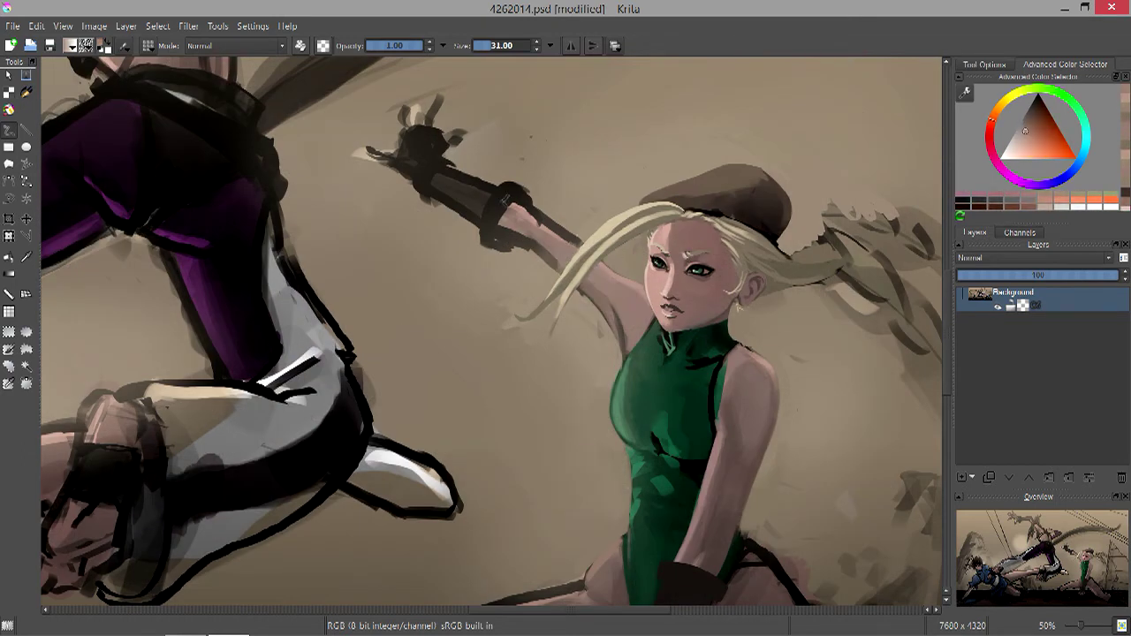
key("bracketleft")
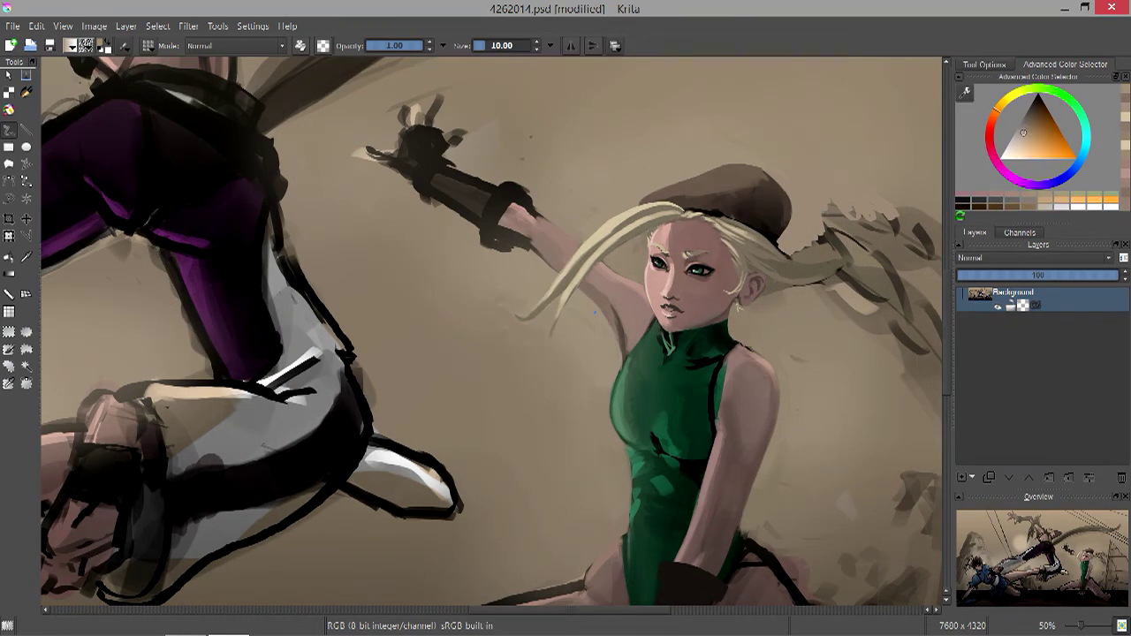
left_click(618, 336, "ctrl")
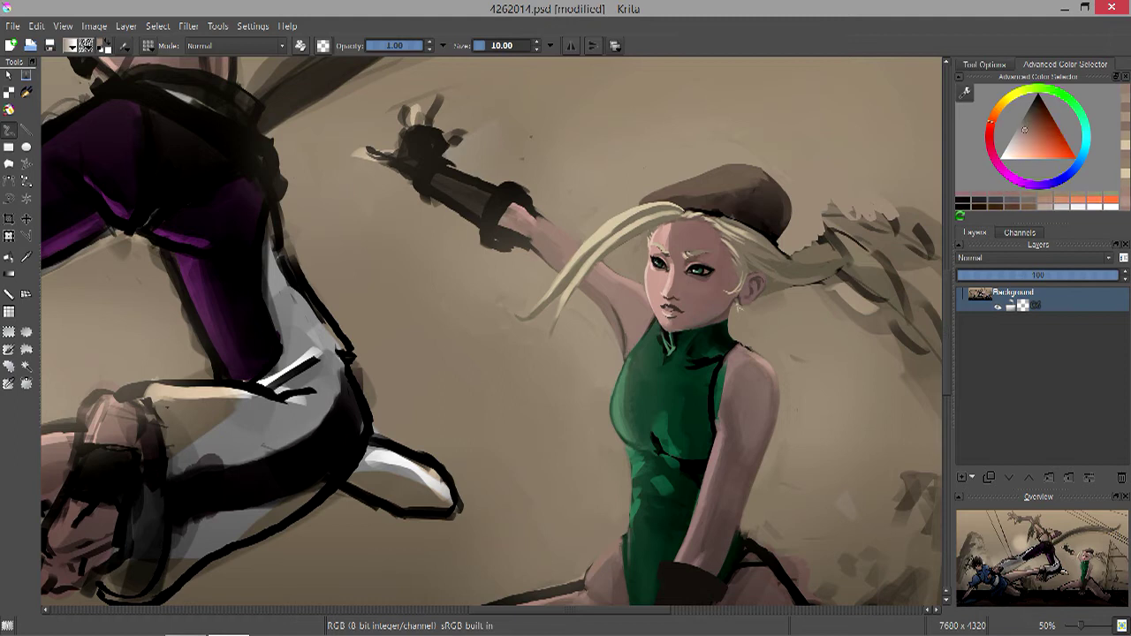
Replace the black outline between the crouching figure's green suit and supporting arm with green and skin tones at 10 to 21 px.
left_click(619, 323, "ctrl")
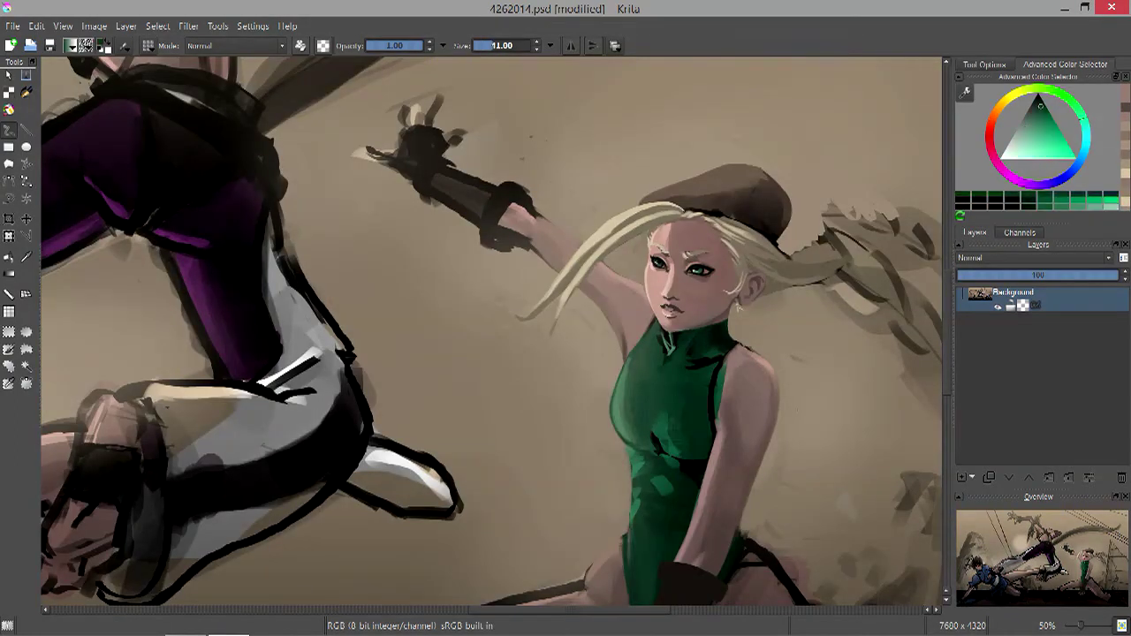
key("bracketright")
key("bracketright")
key("bracketright")
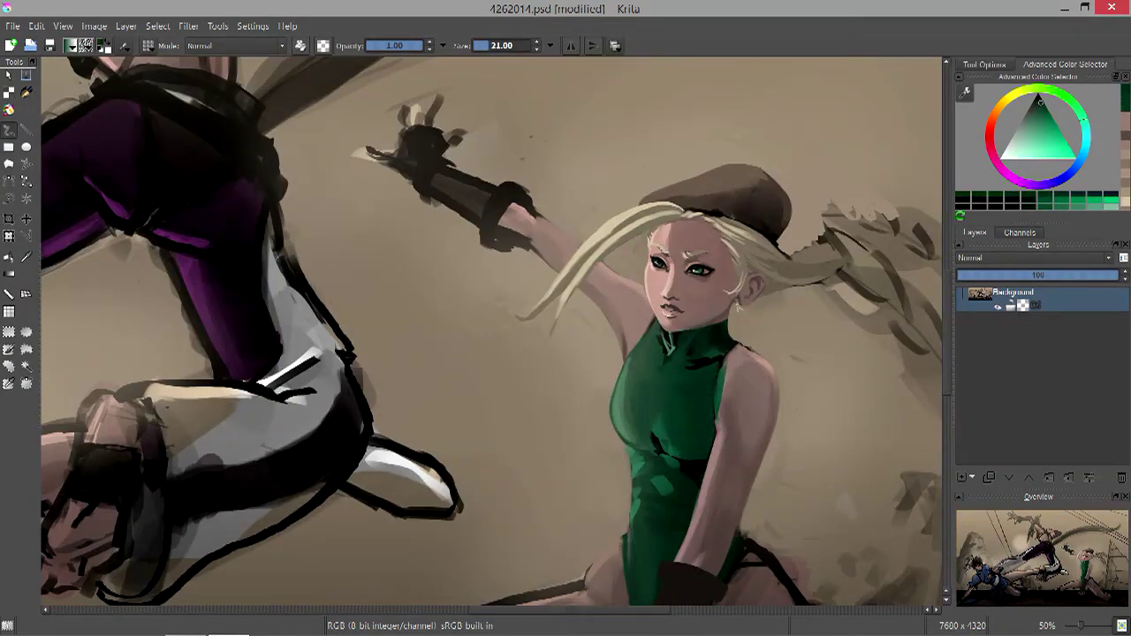
left_click(732, 380, "ctrl")
key("bracketleft")
left_click_drag(733, 358, 720, 447)
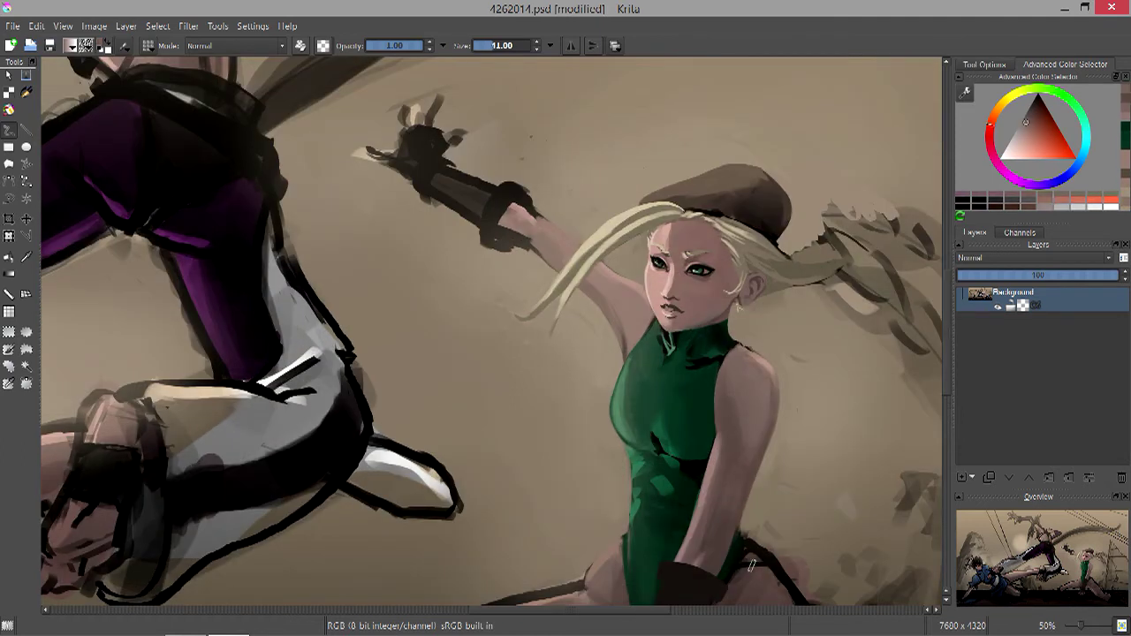
left_click(751, 565, "ctrl")
key("bracketleft")
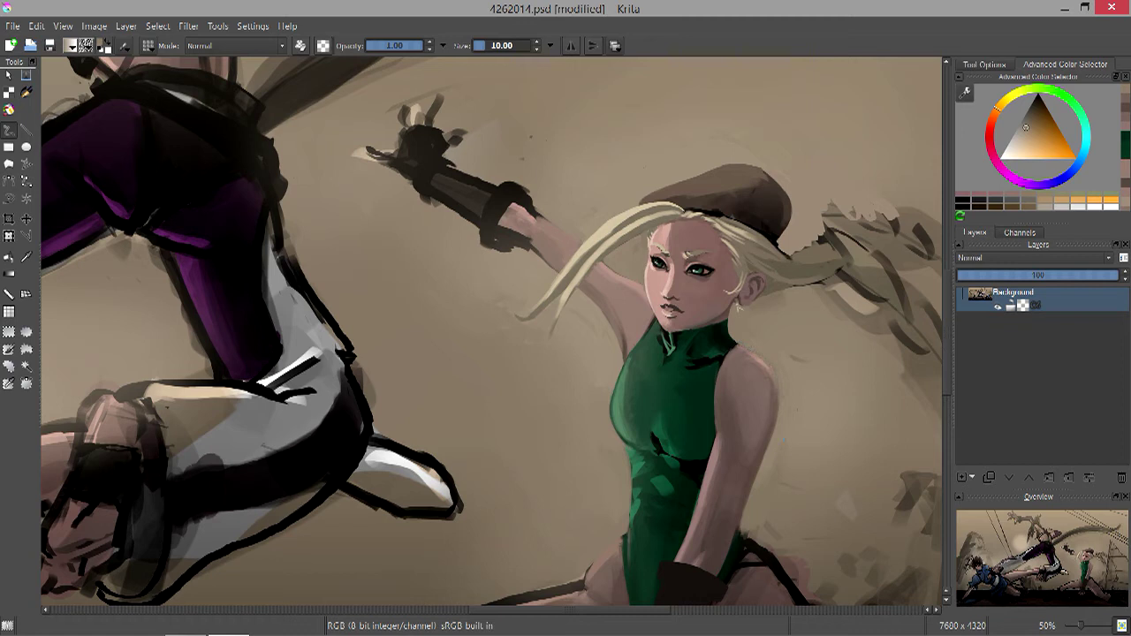
Smooth the shading of the green suit's collar and chest with sampled greens at 7 to 11 px.
key("bracketright")
key("plus")
key("bracketright")
left_click(776, 430, "ctrl")
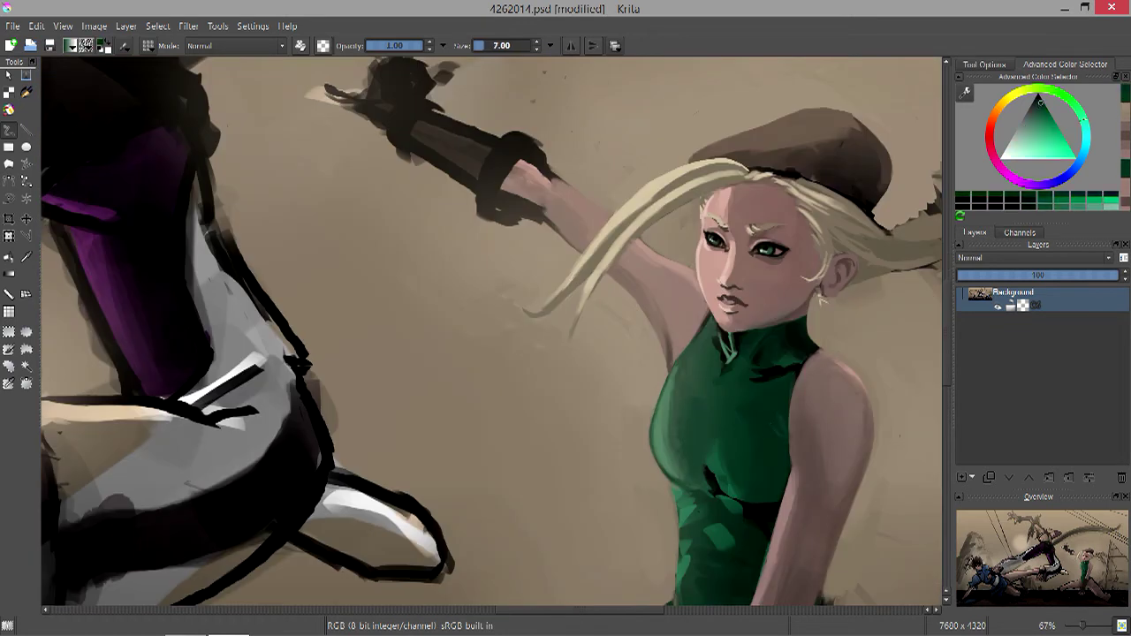
key("bracketright")
key("bracketright")
key("bracketright")
key("bracketright")
left_click(734, 363, "ctrl")
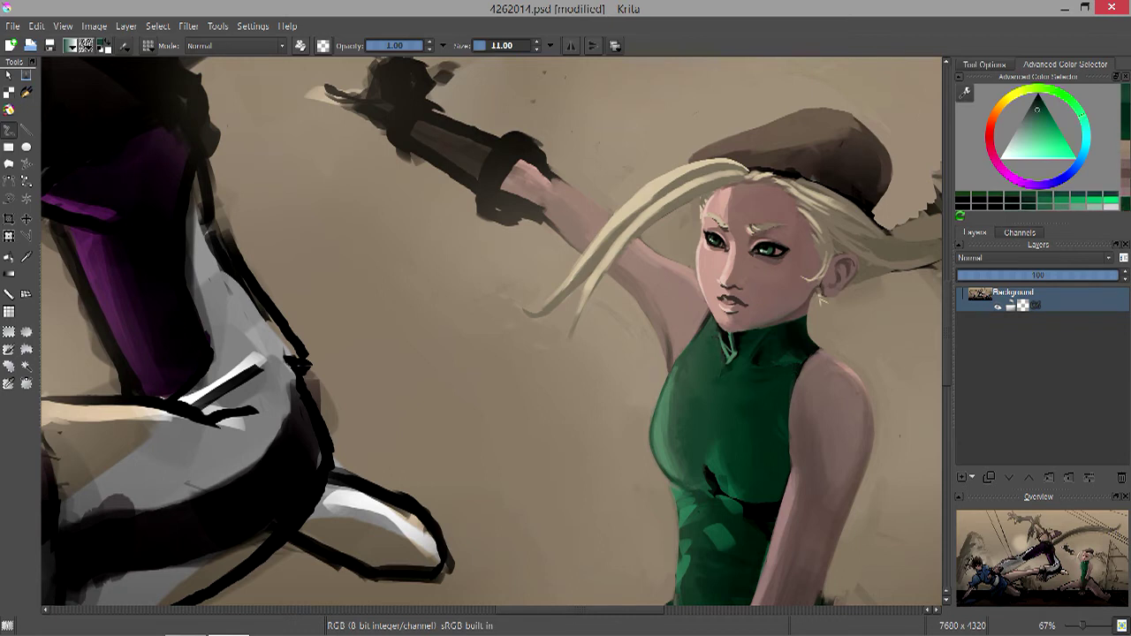
key("bracketleft")
left_click(789, 454, "ctrl")
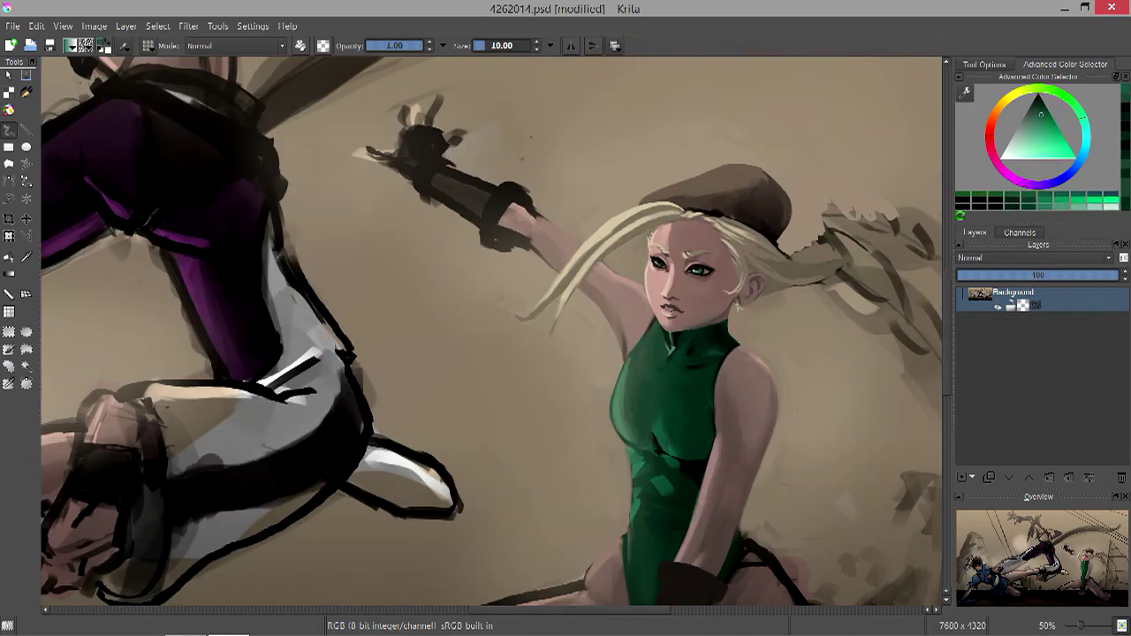
Shade the green suit's bust and abdomen with light and dark greens at 11 to 31 px.
key("bracketright")
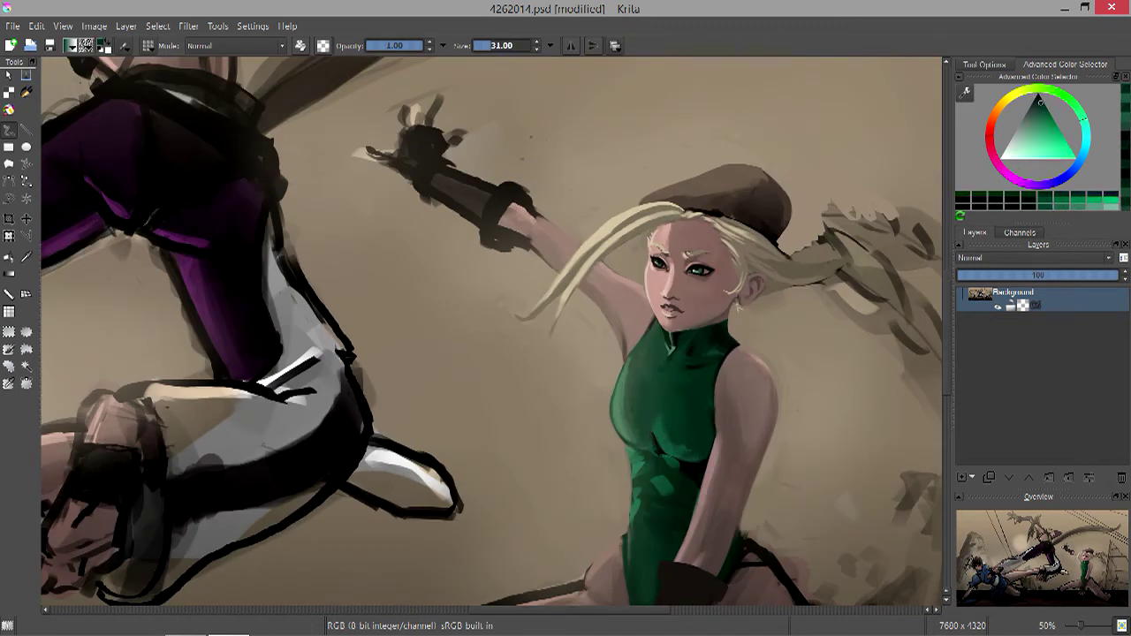
key("bracketleft")
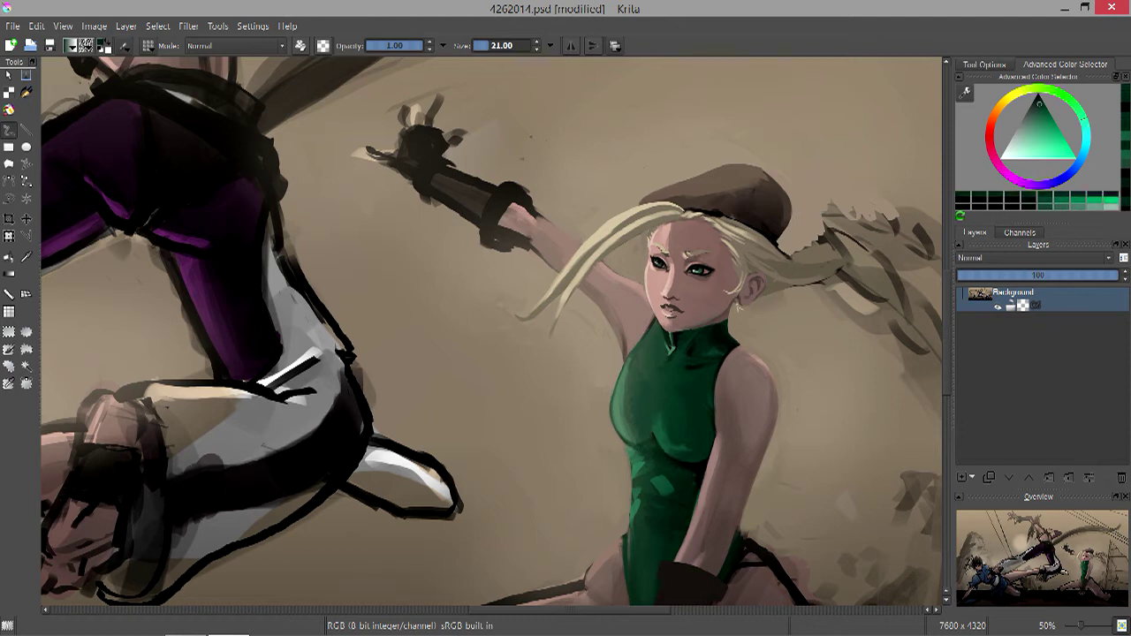
key("bracketright")
key("bracketleft")
key("bracketleft")
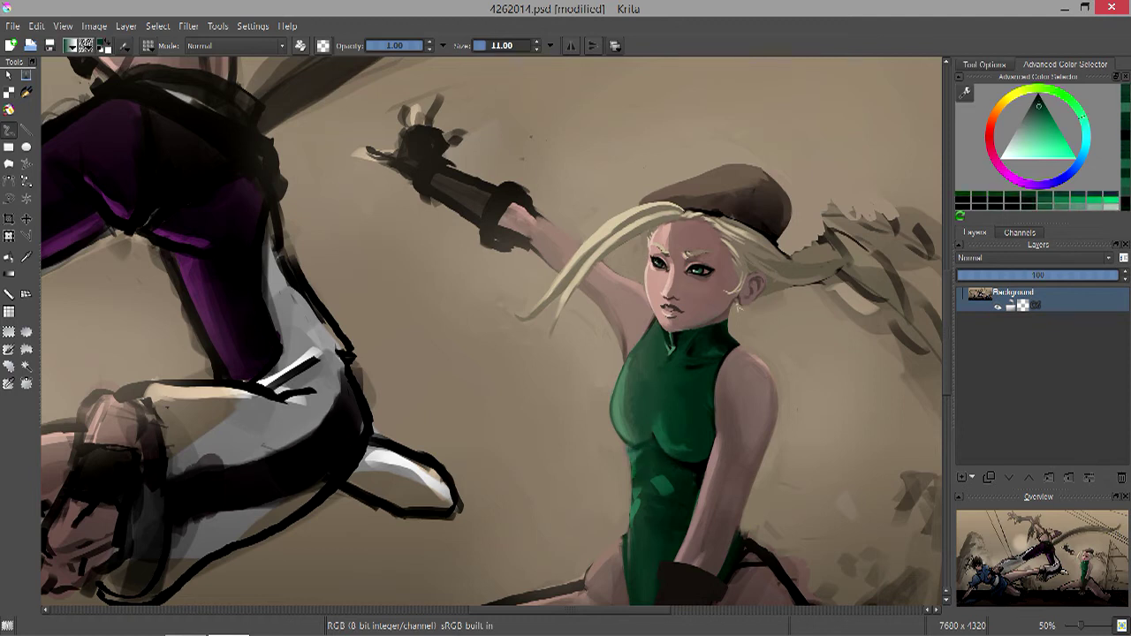
key("bracketleft")
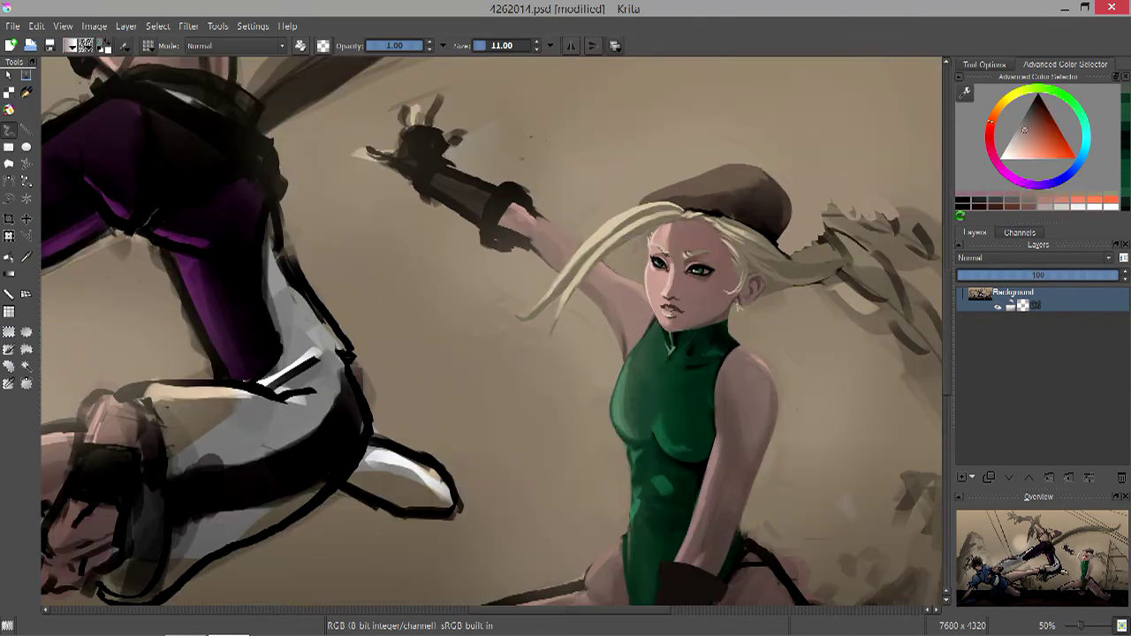
left_click(623, 375, "ctrl")
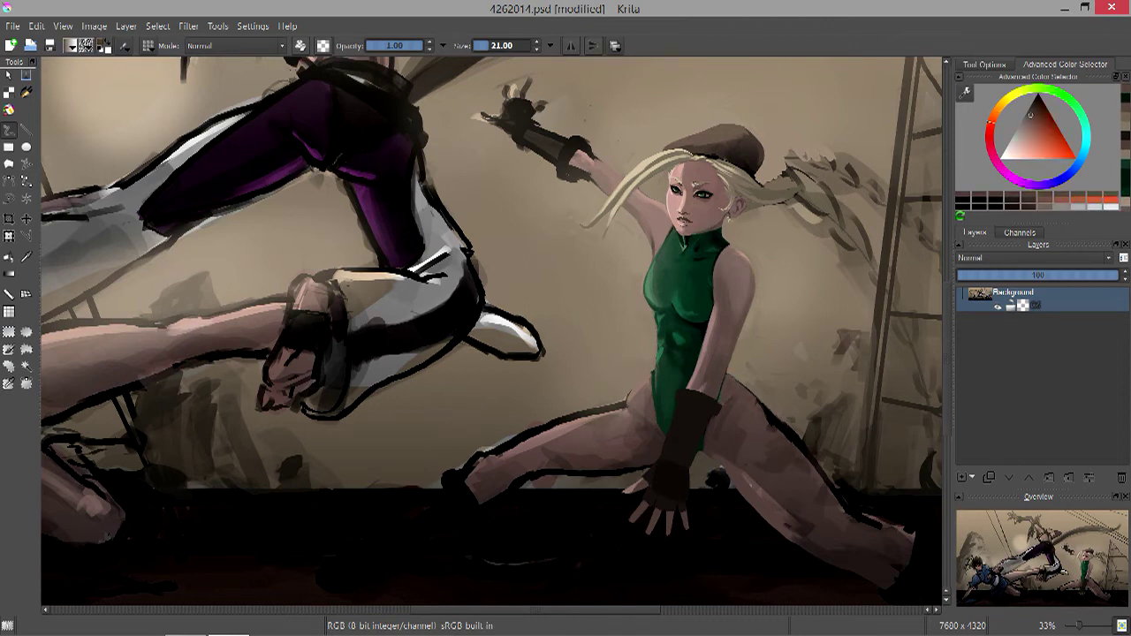
Replace the black outline along the crouching figure's front thigh with skin and background tones at 11 to 41 px.
left_click(566, 420, "ctrl")
key("bracketright")
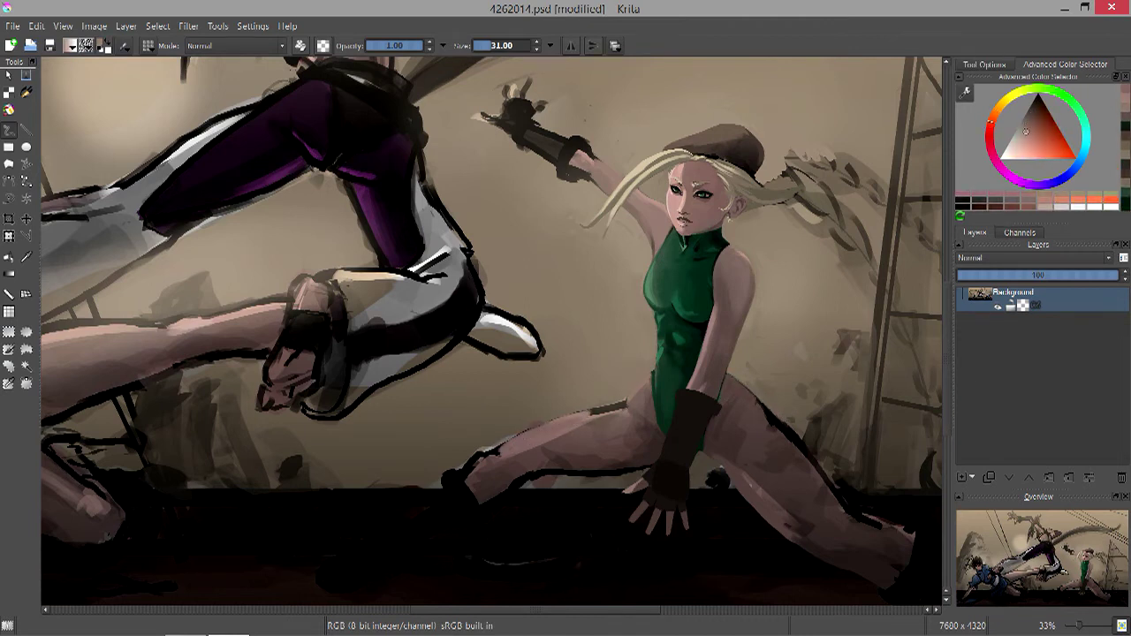
left_click(573, 405, "ctrl")
key("bracketright")
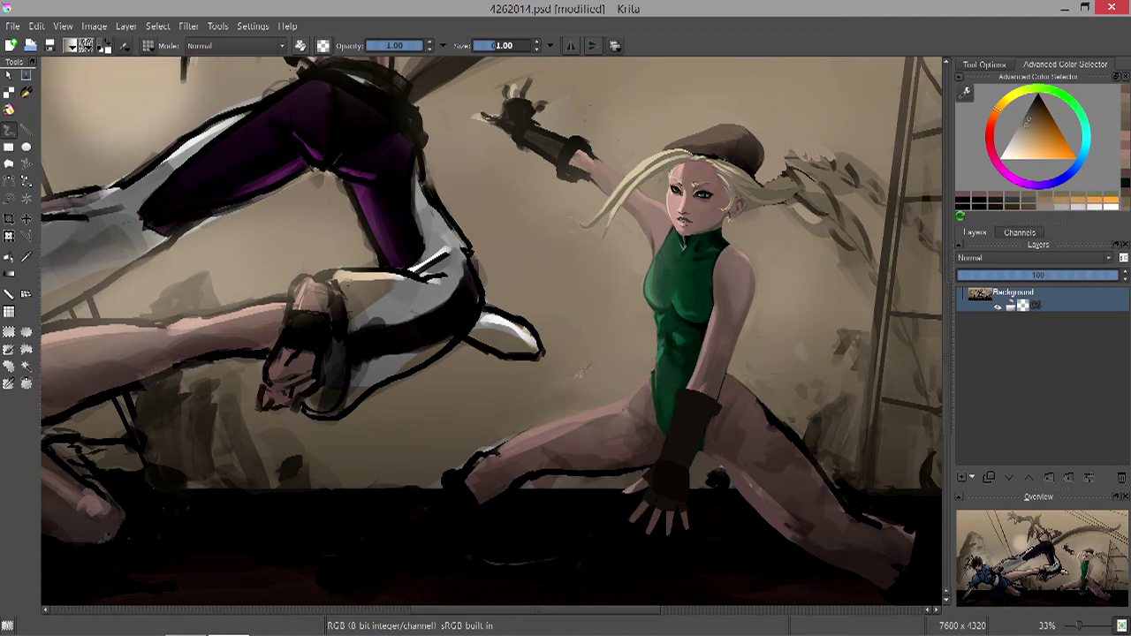
left_click(574, 402, "ctrl")
key("bracketleft")
key("bracketleft")
key("bracketleft")
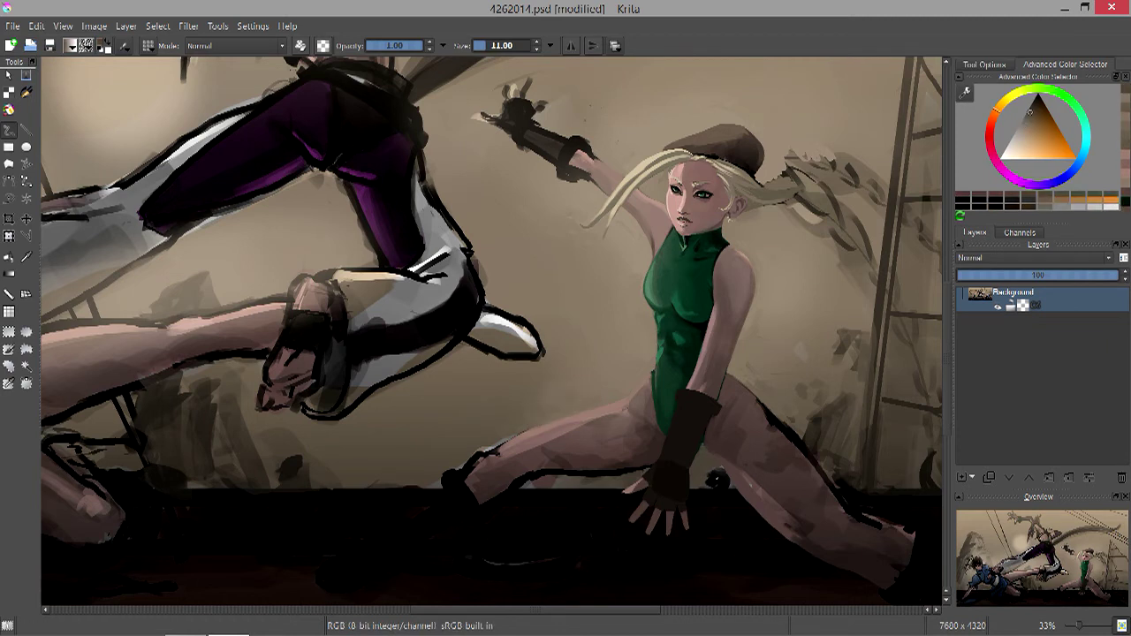
Paint out the black outline along the crouching figure's back thigh and blend its skin shading at 11 px.
left_click(720, 318, "ctrl")
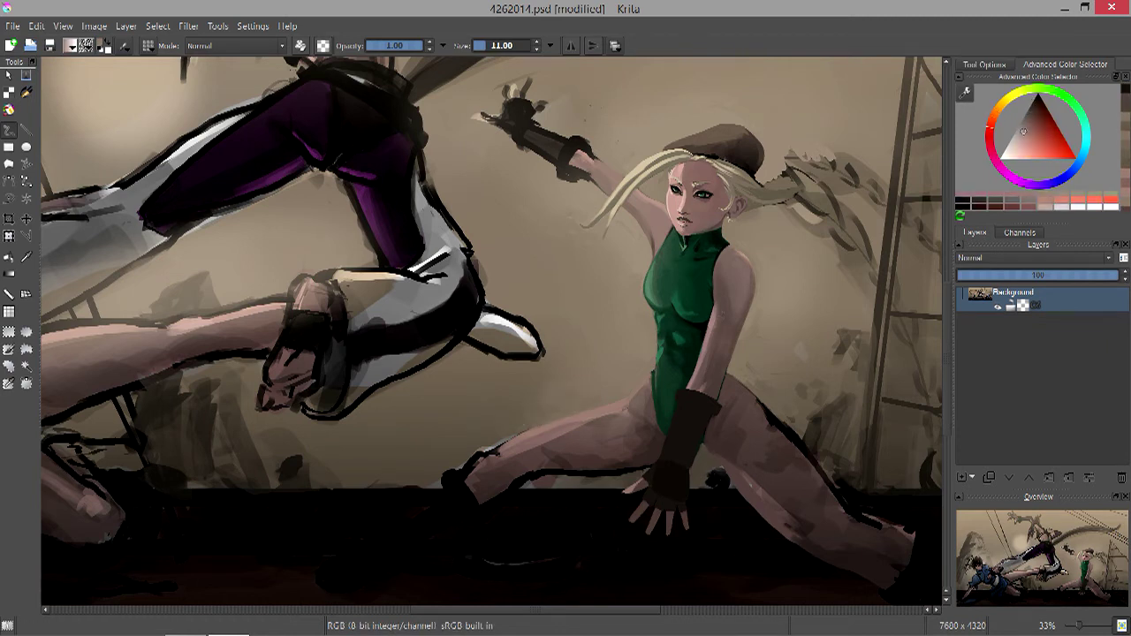
left_click(710, 451, "ctrl")
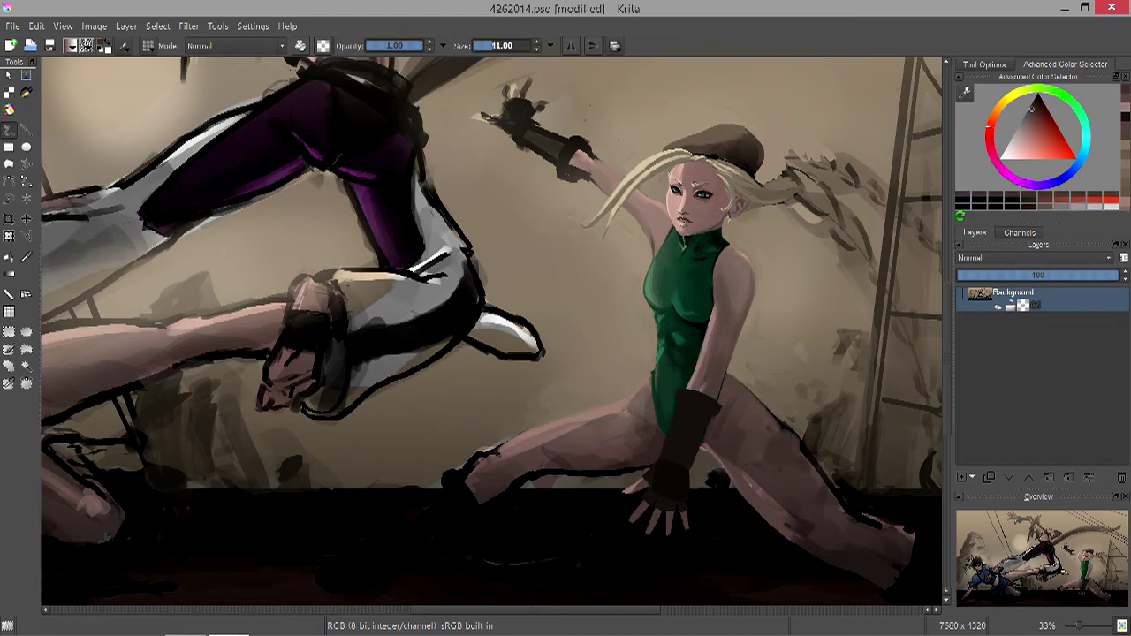
left_click(782, 437, "ctrl")
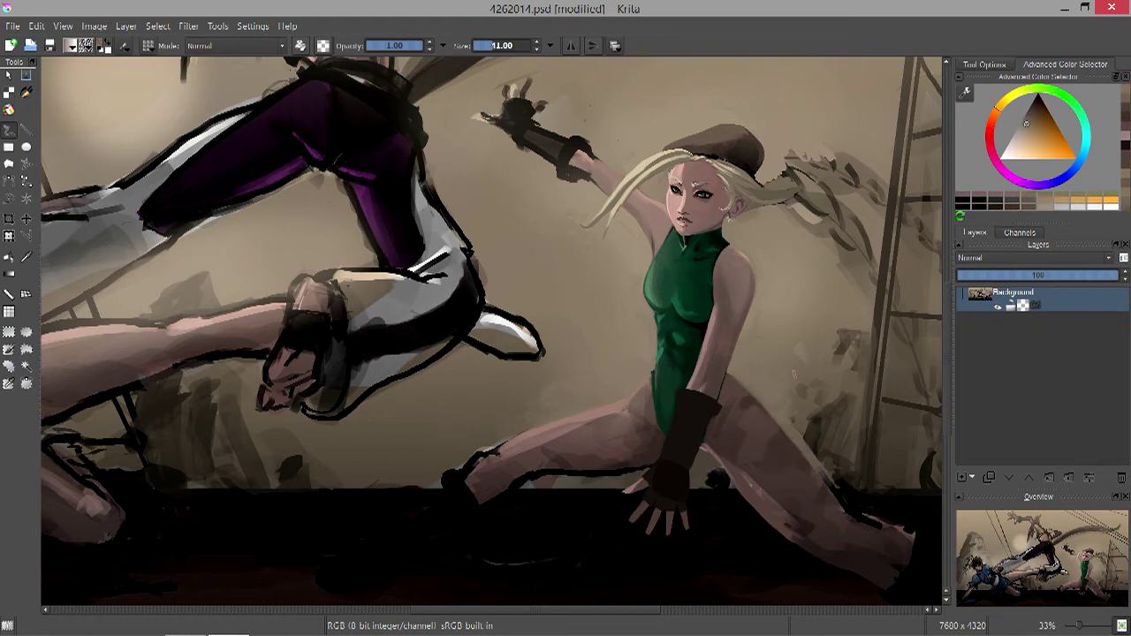
left_click(734, 411, "ctrl")
left_click(736, 437, "ctrl")
left_click(754, 472, "ctrl")
left_click(785, 526, "ctrl")
left_click(784, 519, "ctrl")
left_click(784, 518, "ctrl")
Reshape the lower end of the crouching figure's back leg with skin and dark ground tones at 11 px.
key("minus")
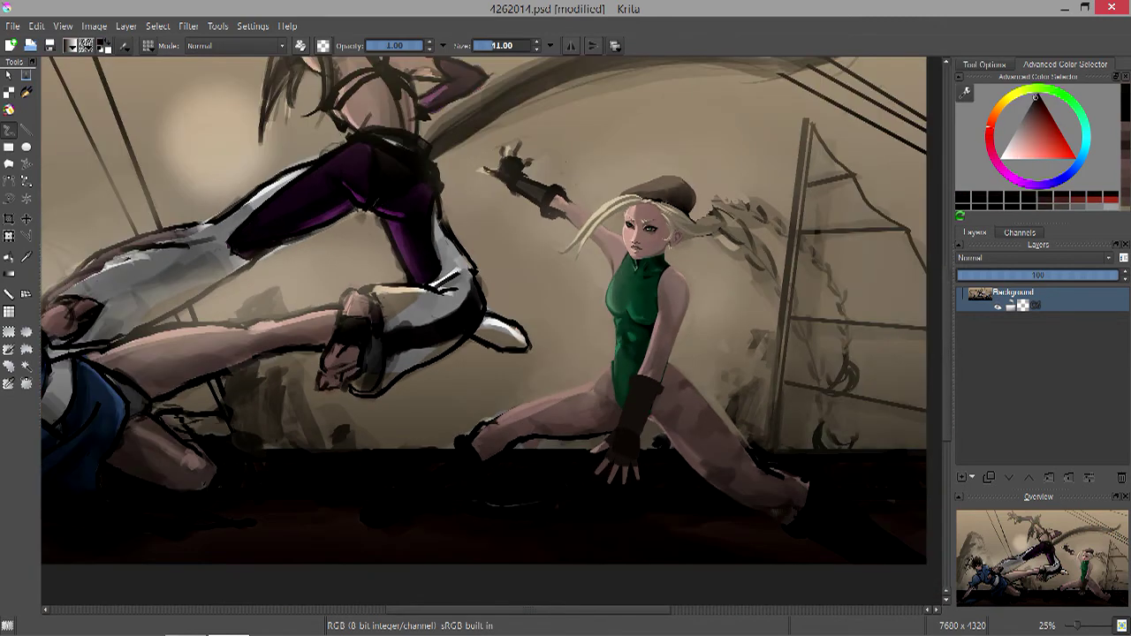
left_click(794, 511, "ctrl")
left_click(795, 509, "ctrl")
left_click(794, 508, "ctrl")
left_click_drag(794, 508, 788, 479)
left_click(789, 479, "ctrl")
left_click(761, 473, "ctrl")
left_click(840, 488, "ctrl")
left_click(759, 447, "ctrl")
left_click(711, 427, "ctrl")
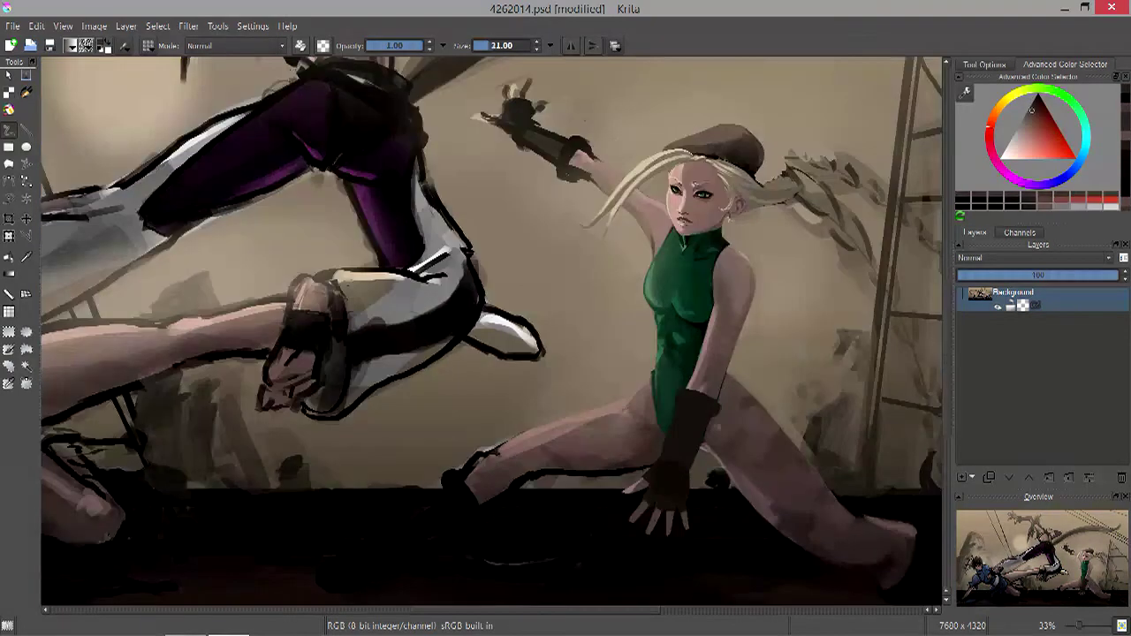
Define the supporting arm's glove and its cuff with dark browns at 11 px, then sample the suit's green.
left_click(693, 462, "ctrl")
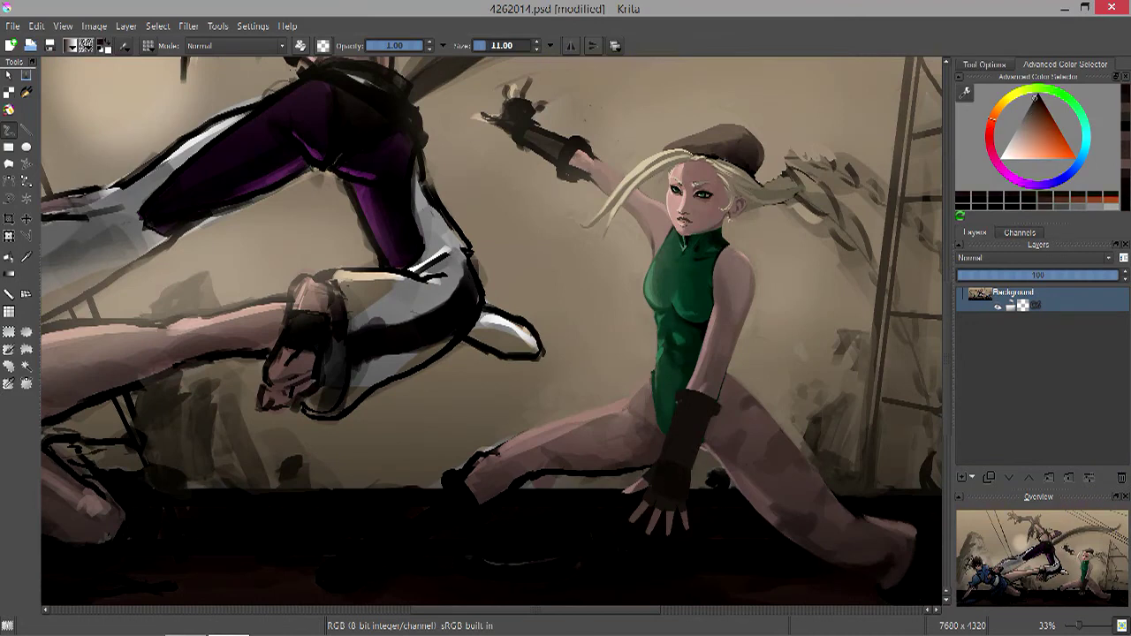
left_click(722, 404, "ctrl")
left_click(722, 404, "ctrl")
left_click(702, 392, "ctrl")
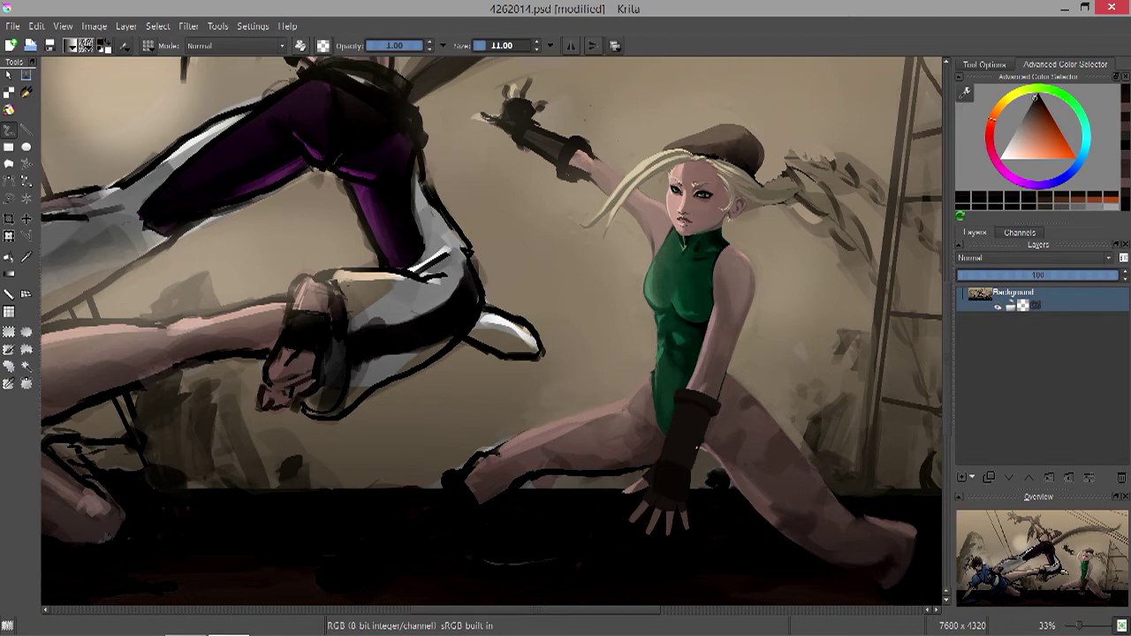
left_click(661, 285, "ctrl")
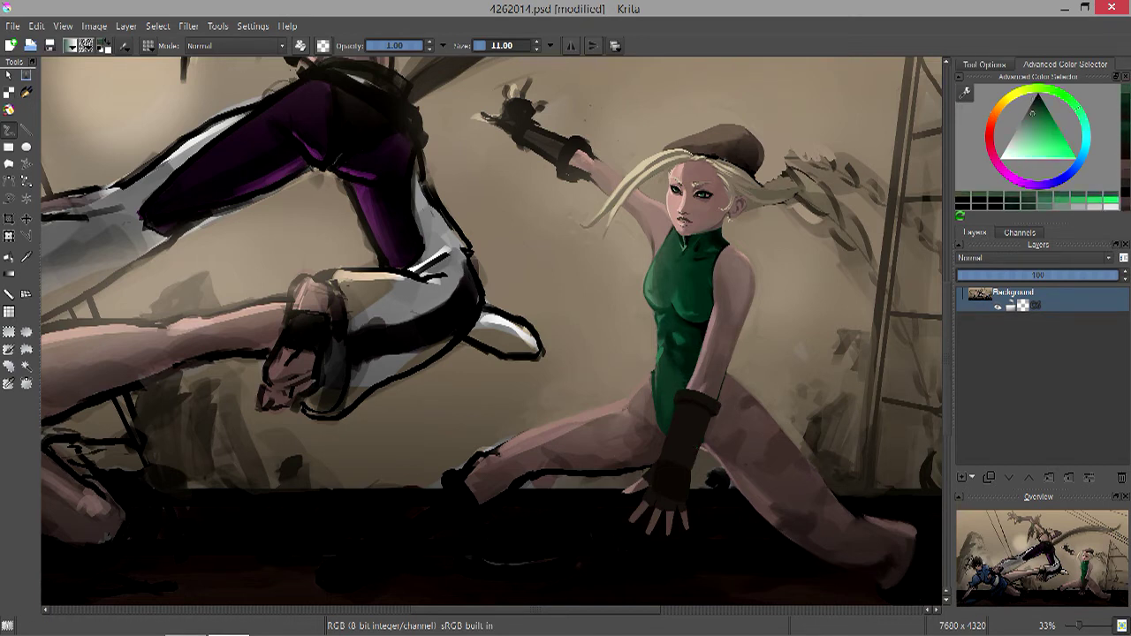
Paint lengthwise brown strips on the supporting arm's glove and detail its hand section using the beret's brown.
left_click(755, 160, "ctrl")
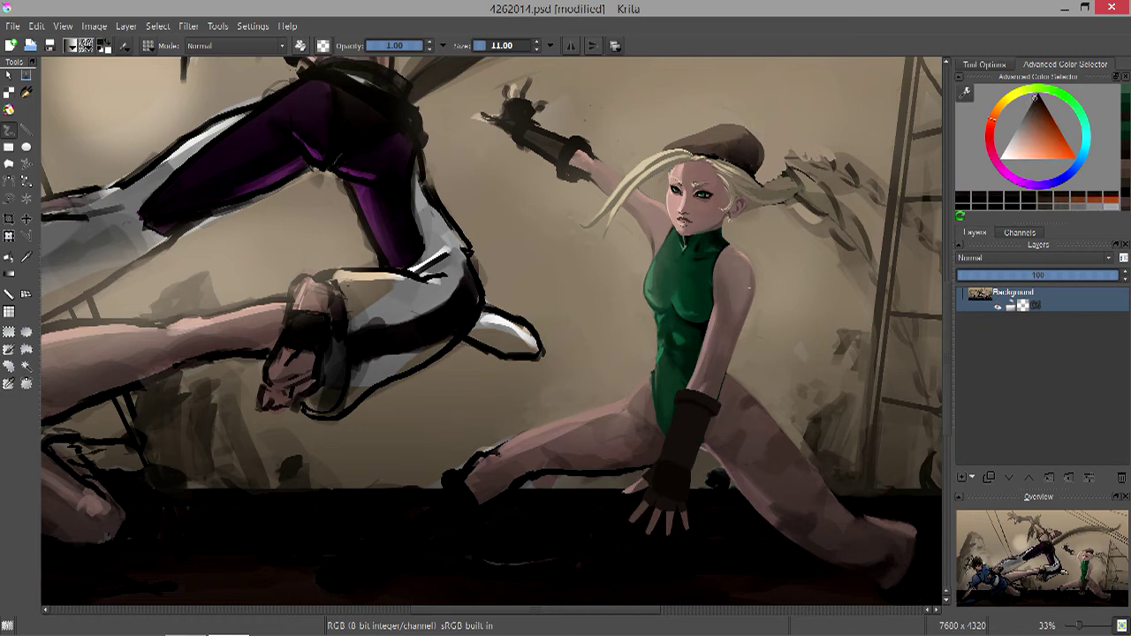
key("bracketright")
key("bracketright")
left_click_drag(691, 442, 686, 413)
left_click_drag(665, 458, 686, 376)
key("bracketleft")
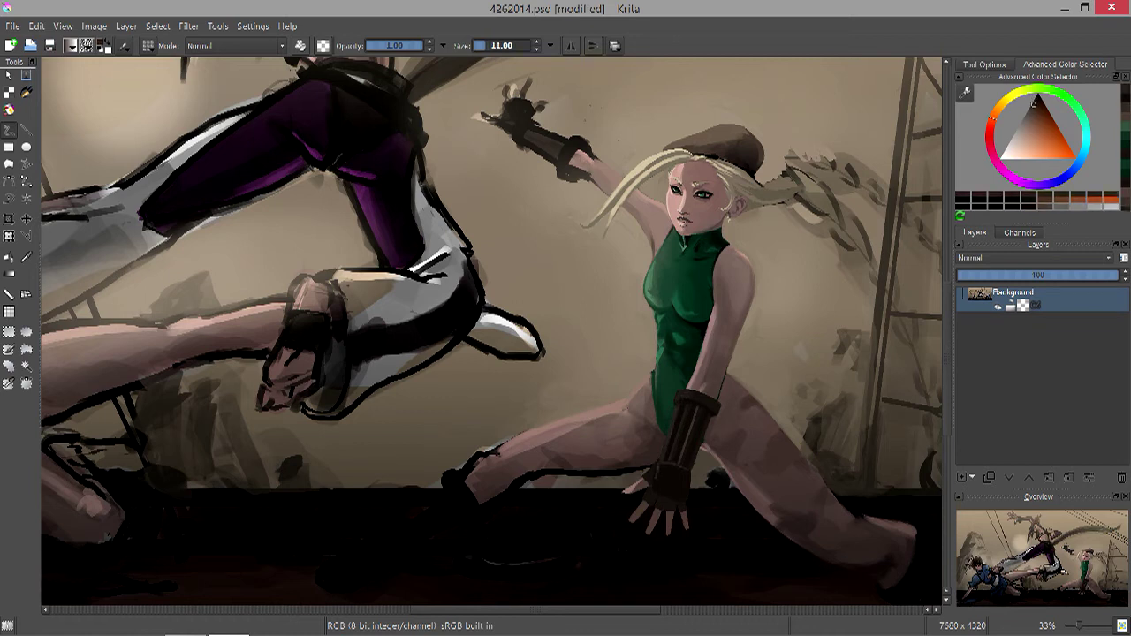
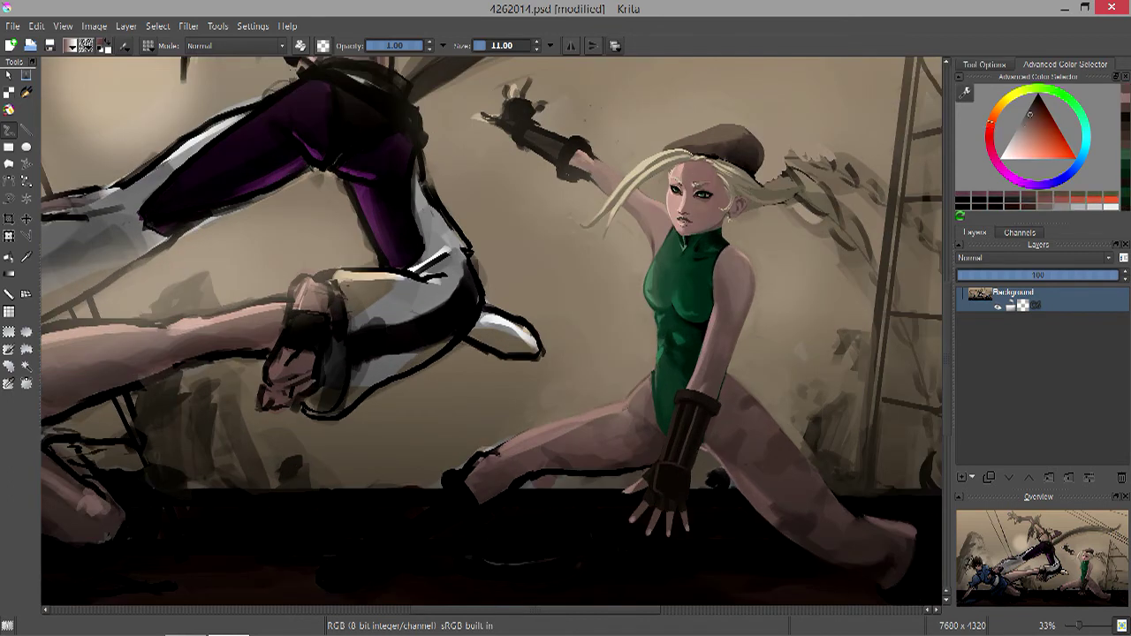
Clean the raised arm's glove and cuff edges with background tones and fill the forearm with brown at 11 to 31 px.
key("bracketright")
key("bracketright")
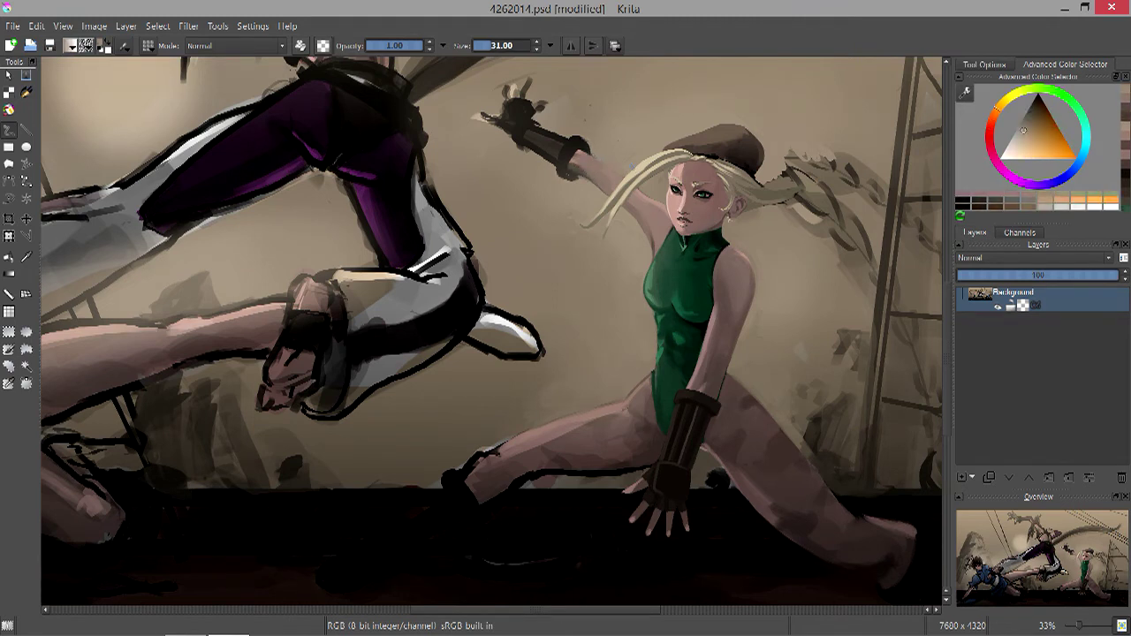
key("bracketleft")
key("bracketleft")
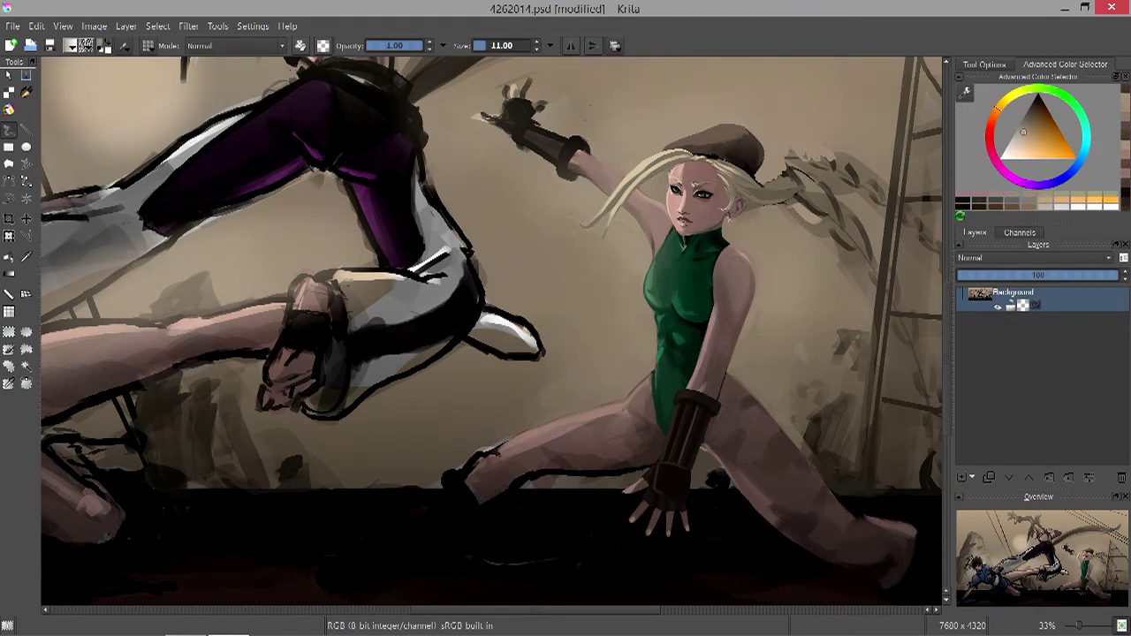
key("bracketright")
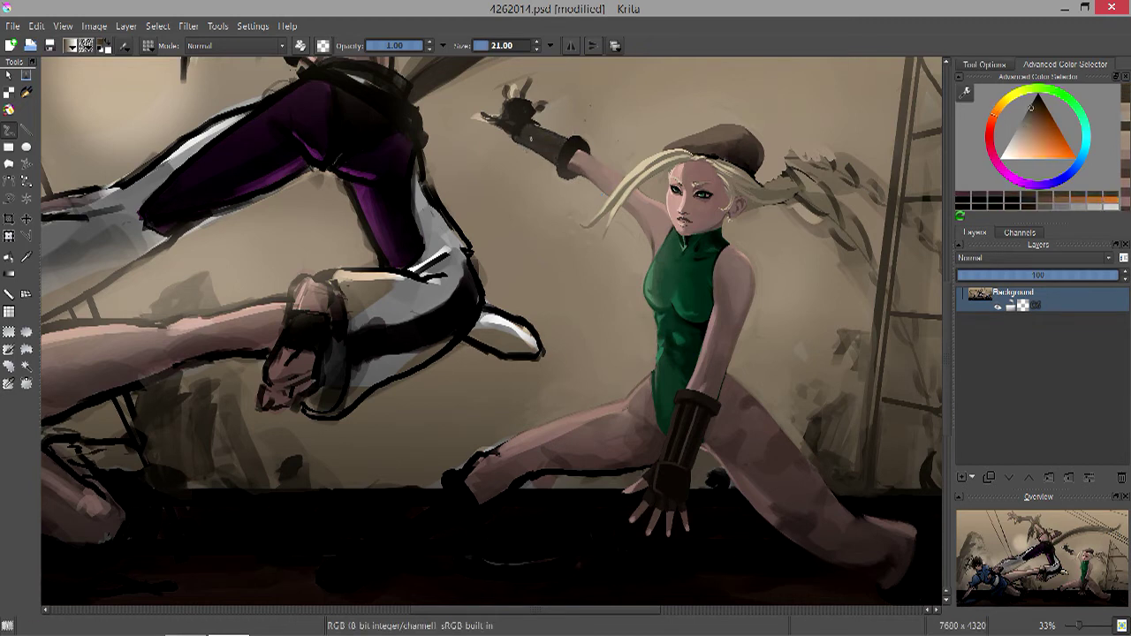
left_click(511, 138, "ctrl")
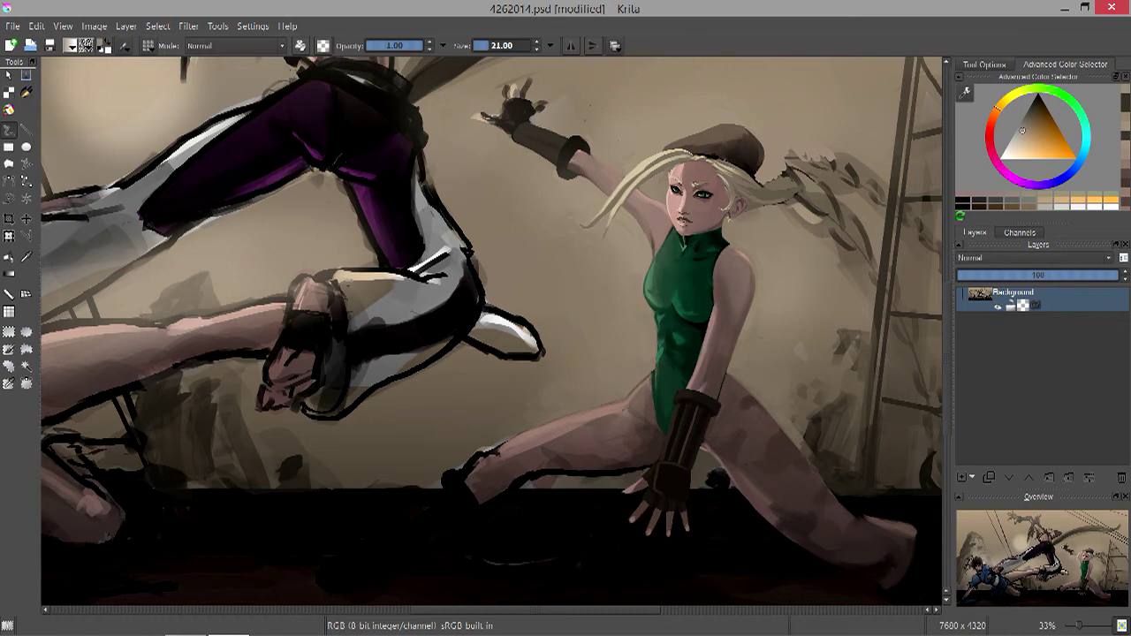
left_click(557, 137, "ctrl")
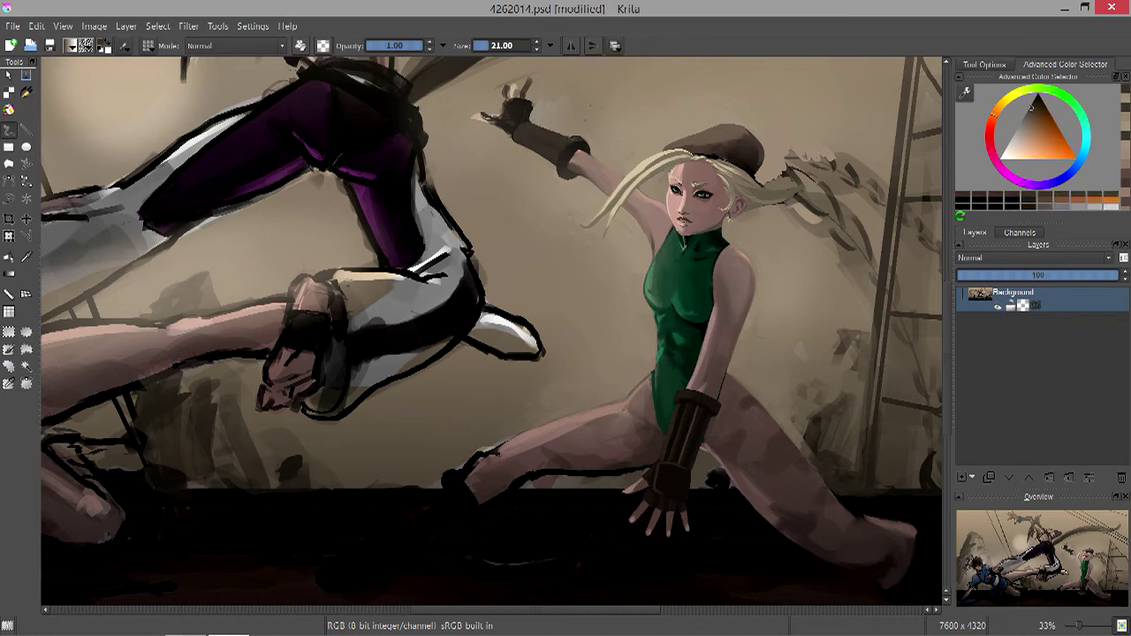
left_click(579, 145, "ctrl")
left_click(570, 174, "ctrl")
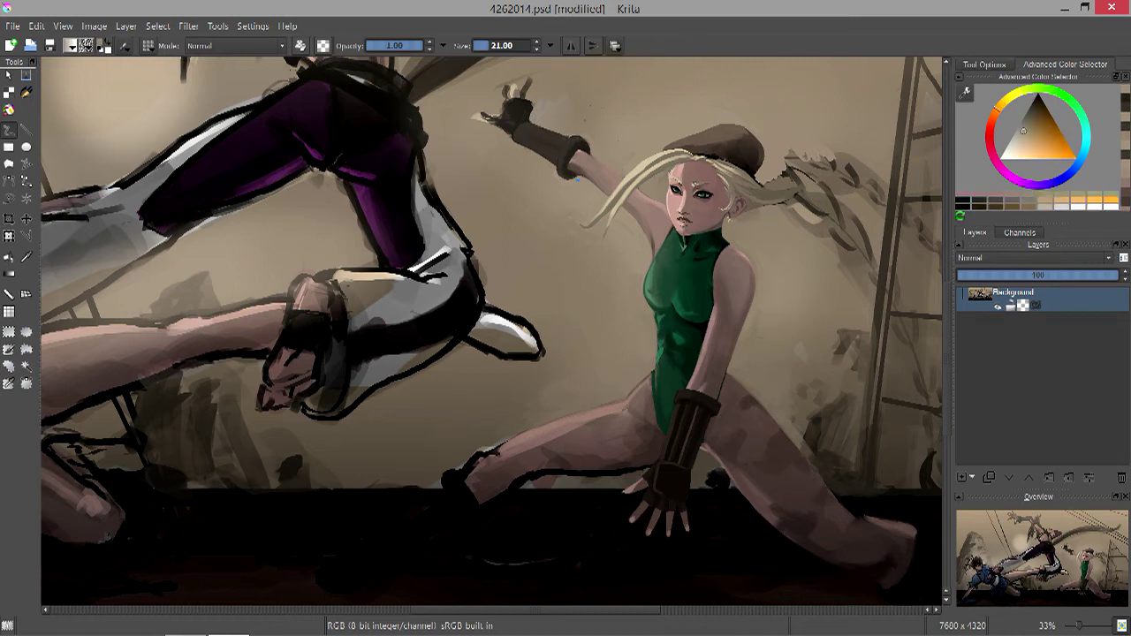
Paint out the raised hand's sketchy fingers with background tones and reshape its dark glove at 21 px.
left_click(506, 120, "ctrl")
left_click(509, 115, "ctrl")
left_click(515, 104, "ctrl")
left_click(492, 120, "ctrl")
left_click(500, 115, "ctrl")
Paint the raised hand's spread fingers with light and dark skin tones at 11 to 21 px.
left_click(506, 102, "ctrl")
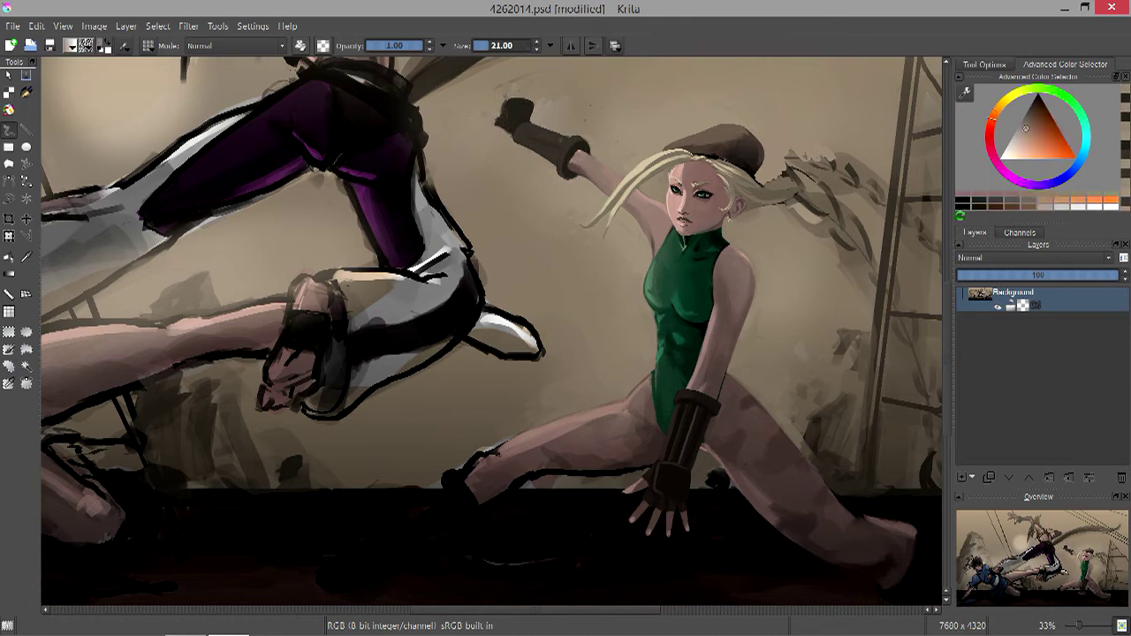
left_click(512, 88, "ctrl")
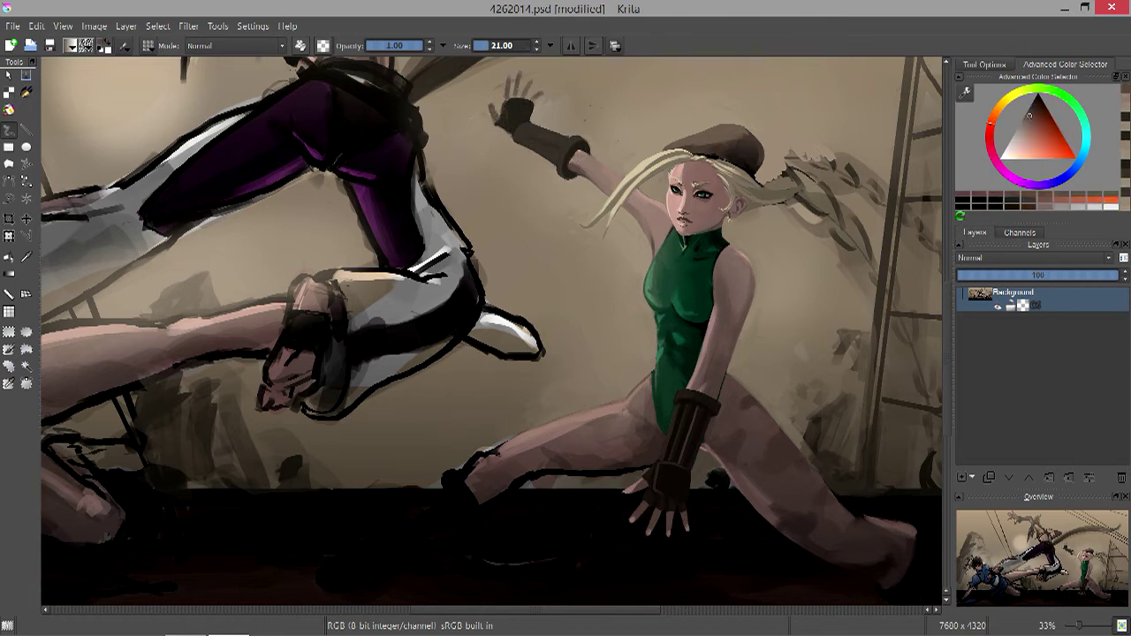
left_click(512, 89, "ctrl")
left_click(491, 107, "ctrl")
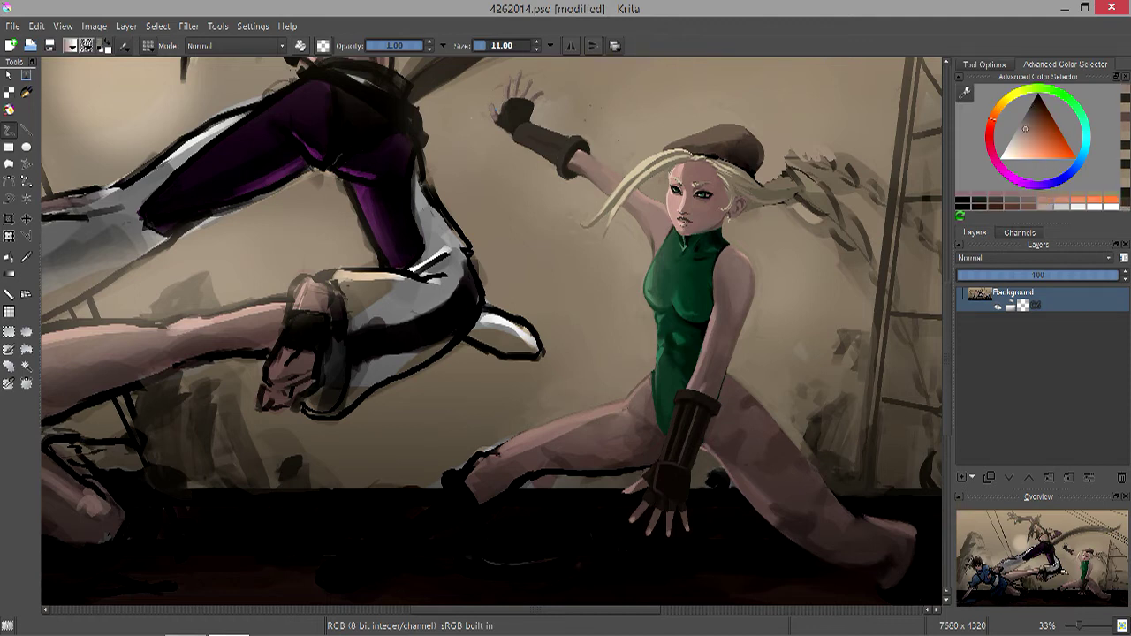
Touch up the crouching figure's raised glove and cuff with sampled background and brown tones at 11 to 21 px.
left_click(496, 85, "ctrl")
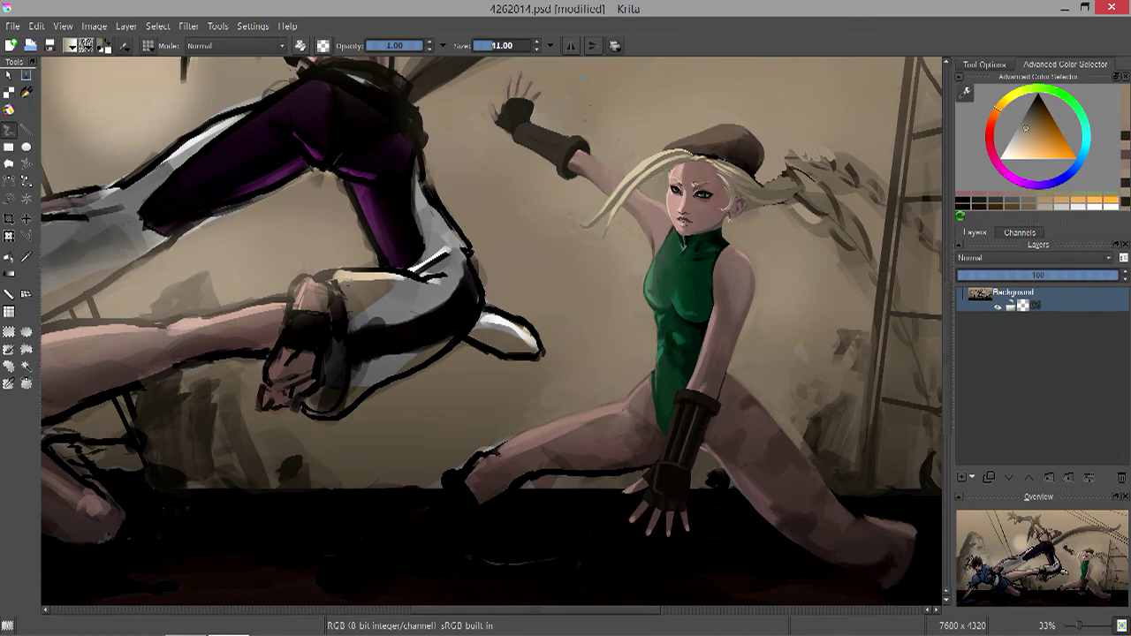
left_click(511, 113, "ctrl")
left_click(576, 144, "ctrl")
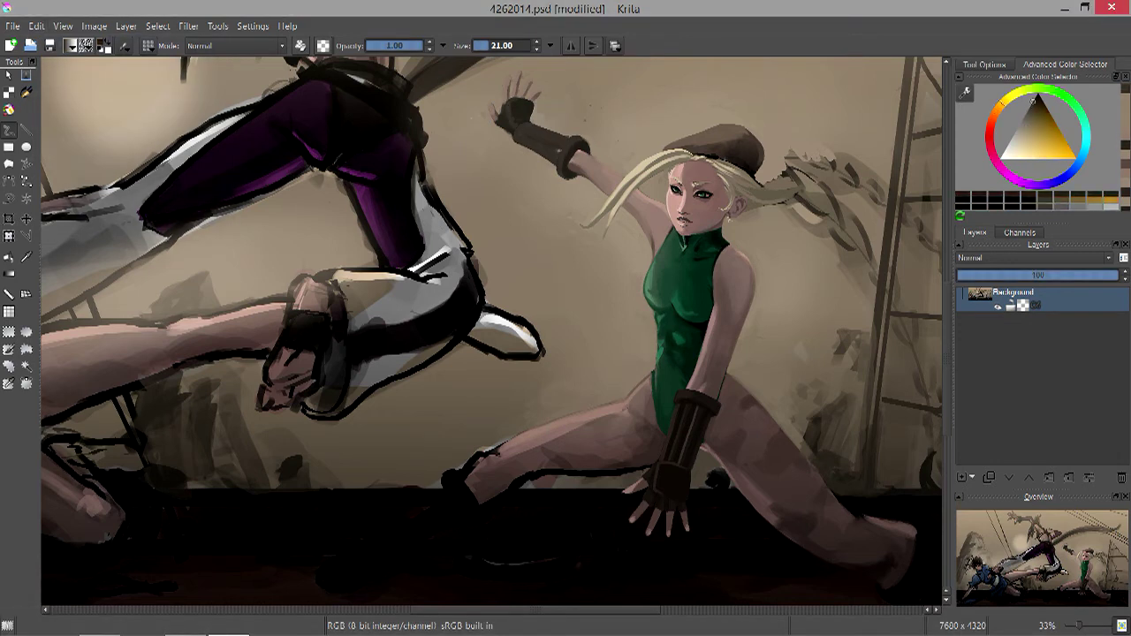
key("minus")
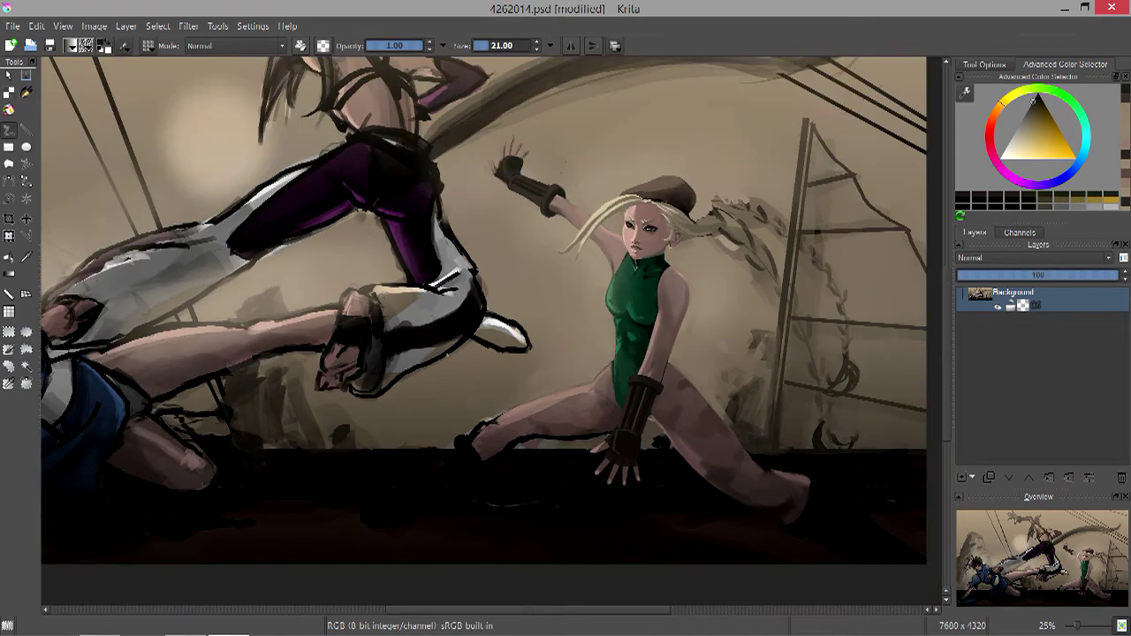
scroll(483, 309, "up", 3)
left_click_drag(762, 334, 774, 320)
key("plus")
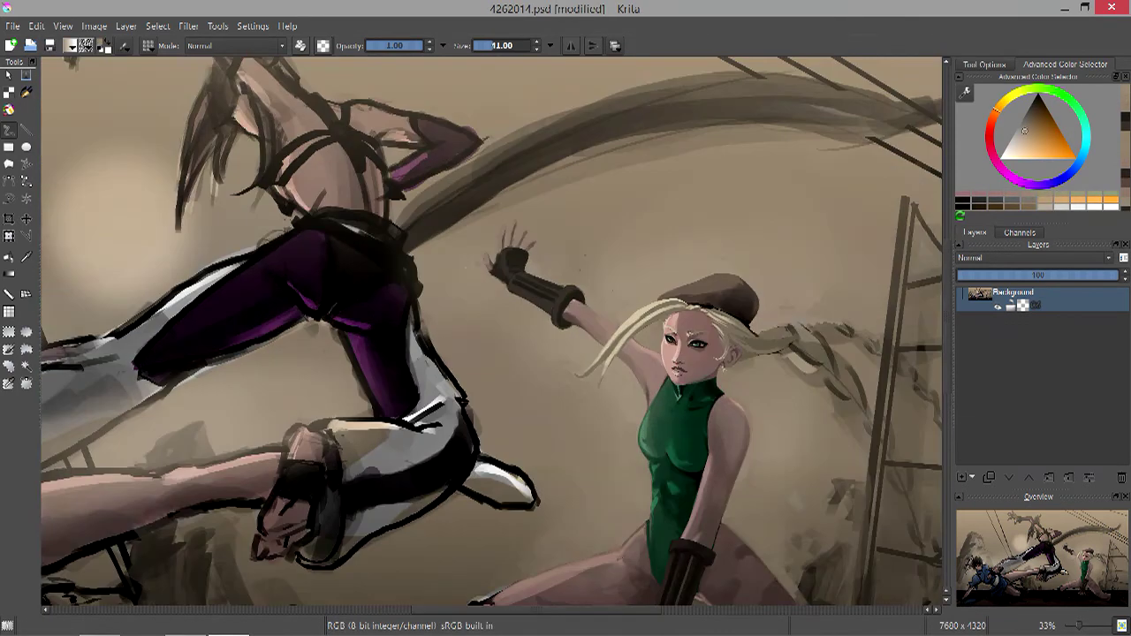
Touch up the base of the crouching figure's braid and the surrounding background with muted brown tones at 10 to 31 px.
key("minus")
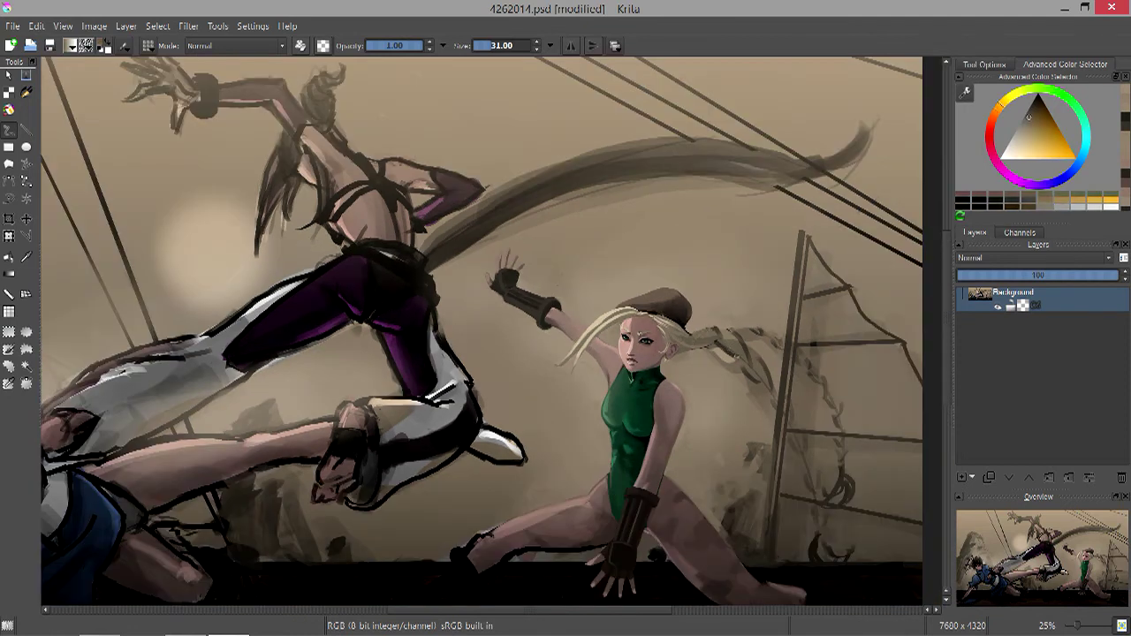
key("bracketleft")
key("bracketleft")
key("bracketleft")
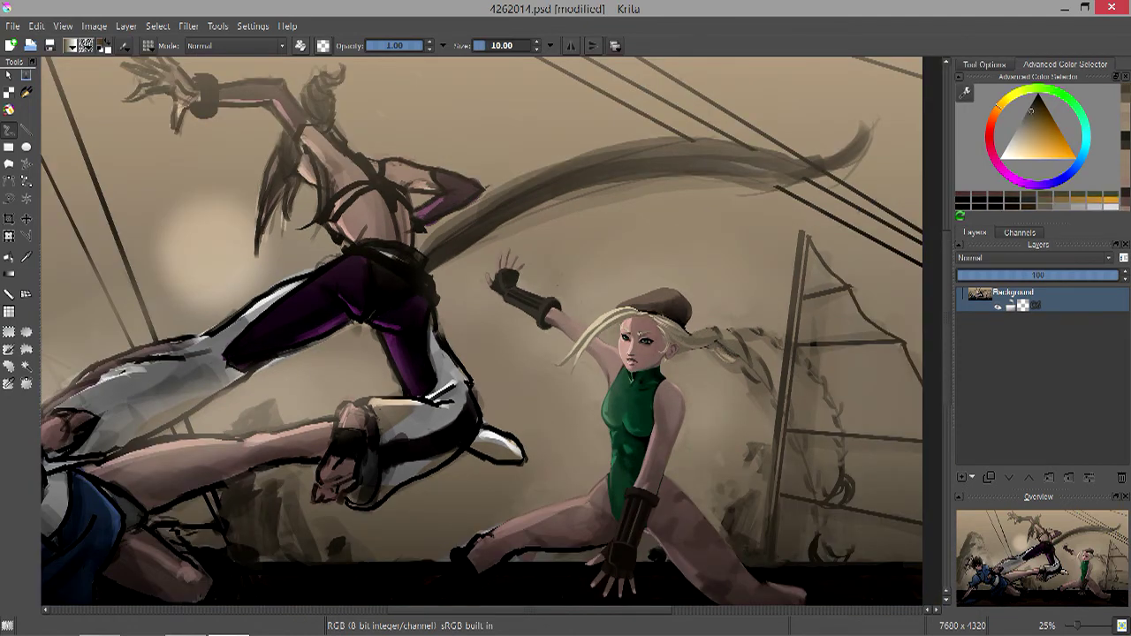
left_click(708, 358)
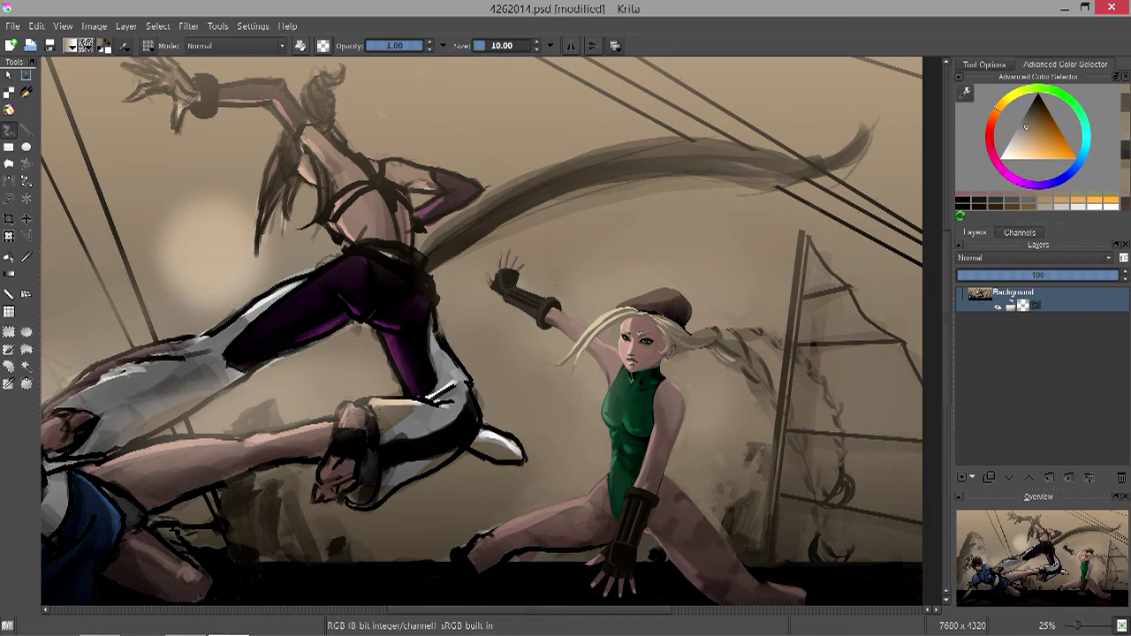
Paint out the black outlines along the crouching figure's bent front leg with sampled skin and background tones at 10 to 11 px.
key("plus")
mouse_move(448, 400)
left_mouse_down()
mouse_move(567, 377)
mouse_move(542, 277)
left_mouse_up()
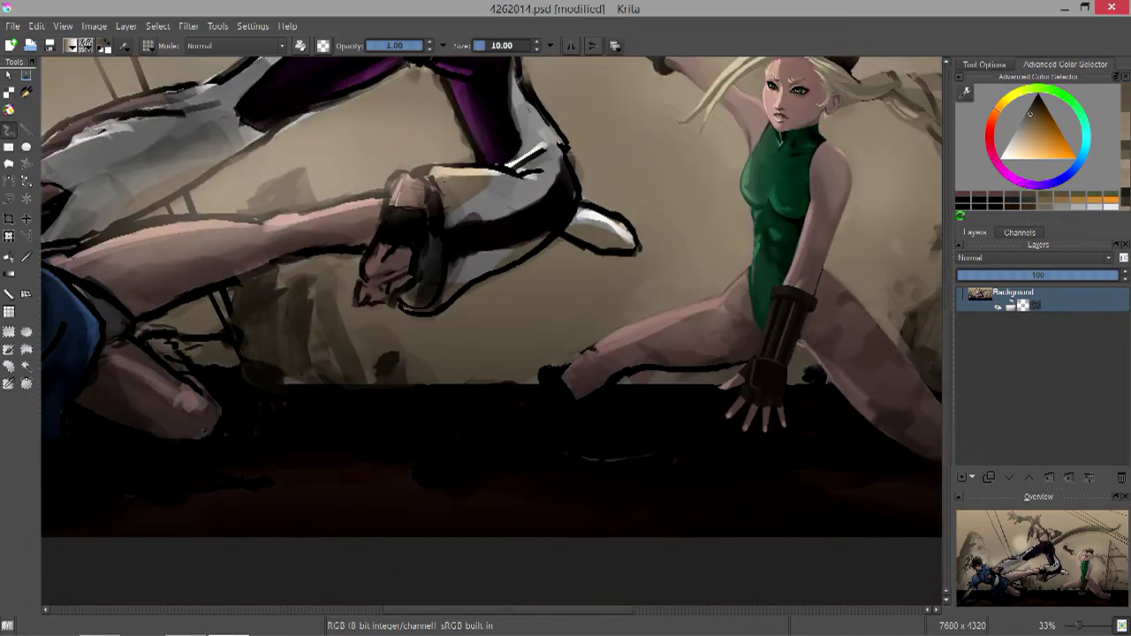
left_click(594, 350, "ctrl")
key("bracketright")
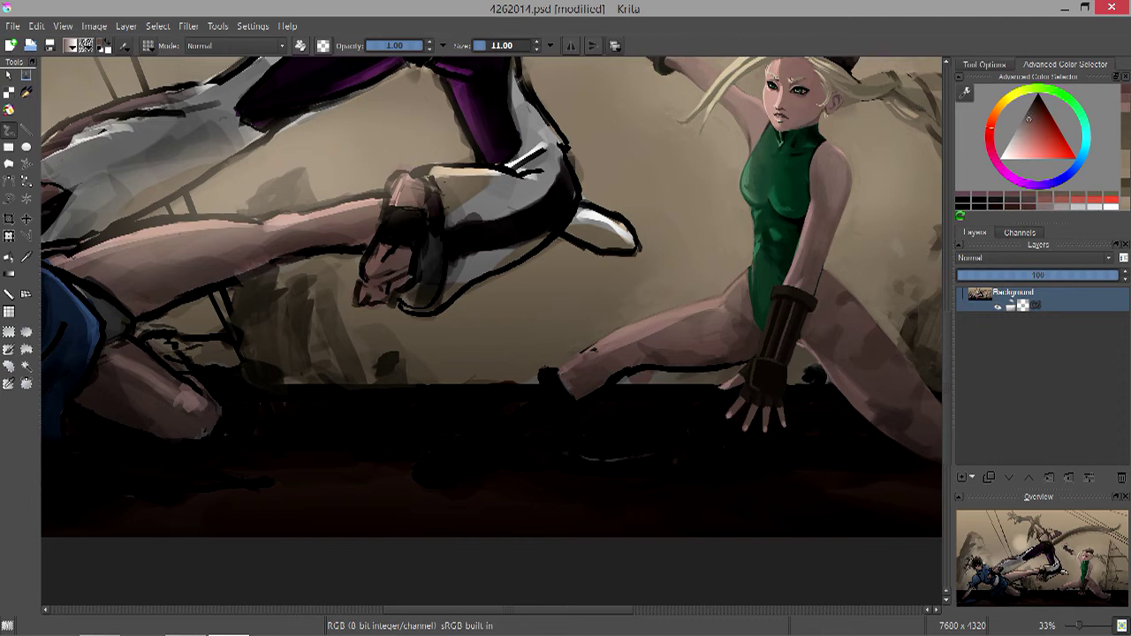
left_click(577, 355, "ctrl")
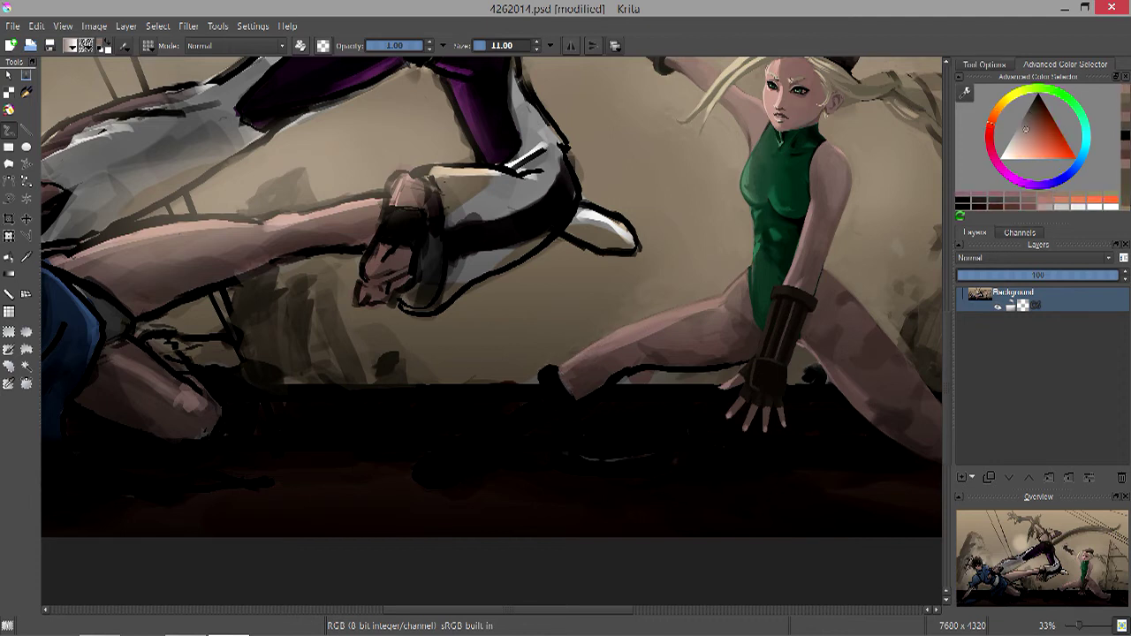
key("minus")
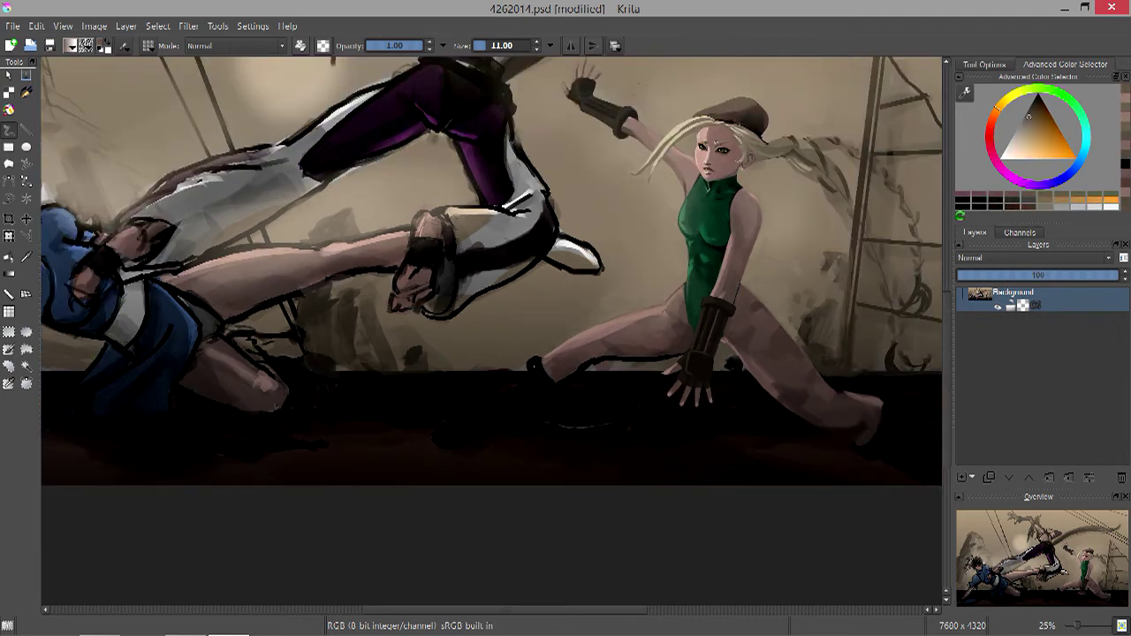
left_click(661, 358, "ctrl")
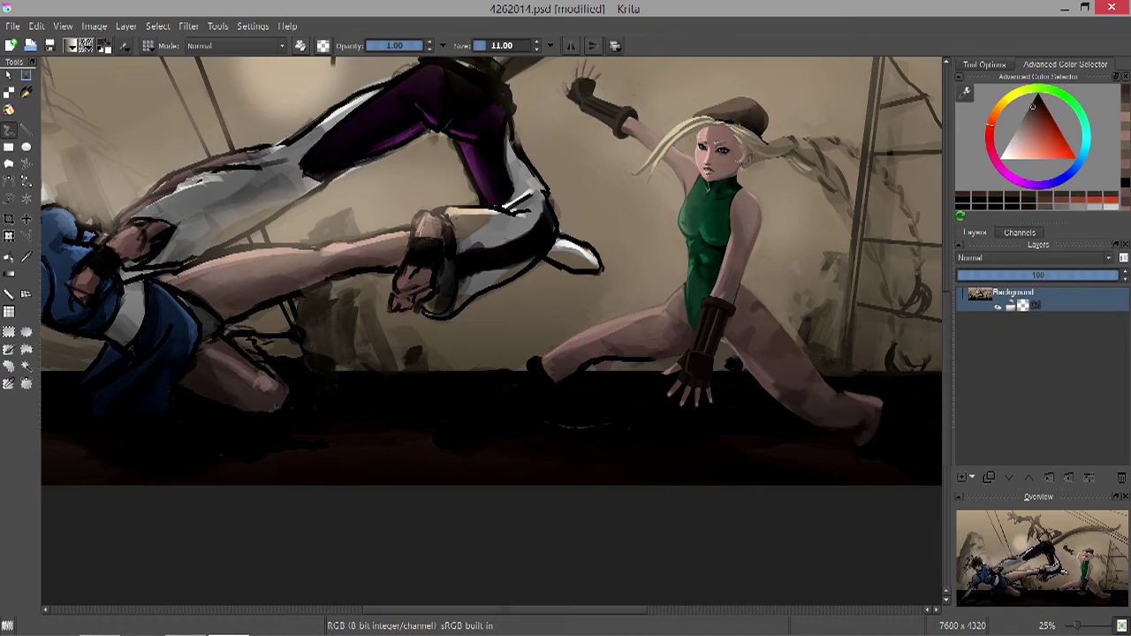
left_click(637, 358, "ctrl")
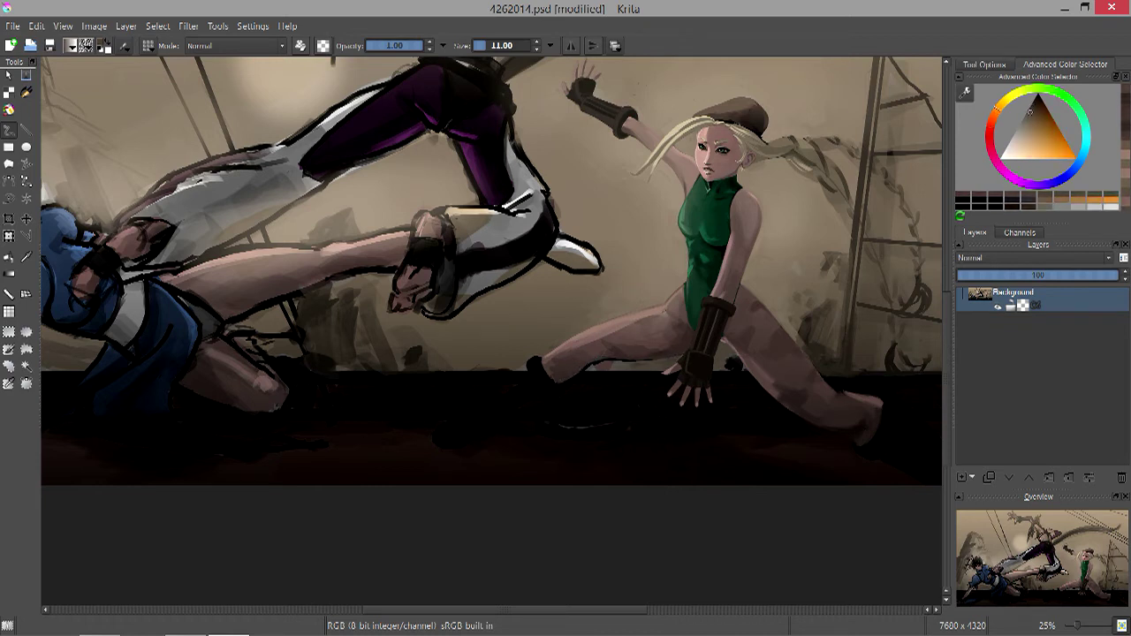
left_click(589, 362, "ctrl")
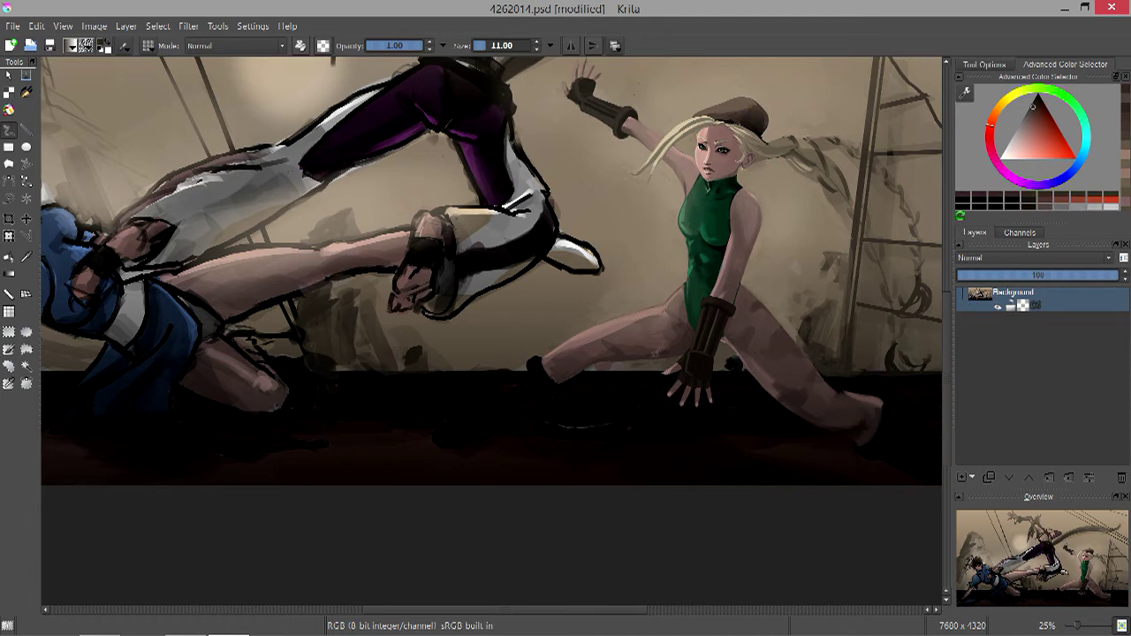
Paint darker brown camouflage patches across the crouching figure's front leg at 31 px.
key("bracketright")
key("bracketright")
key("bracketright")
left_click(608, 346, "ctrl")
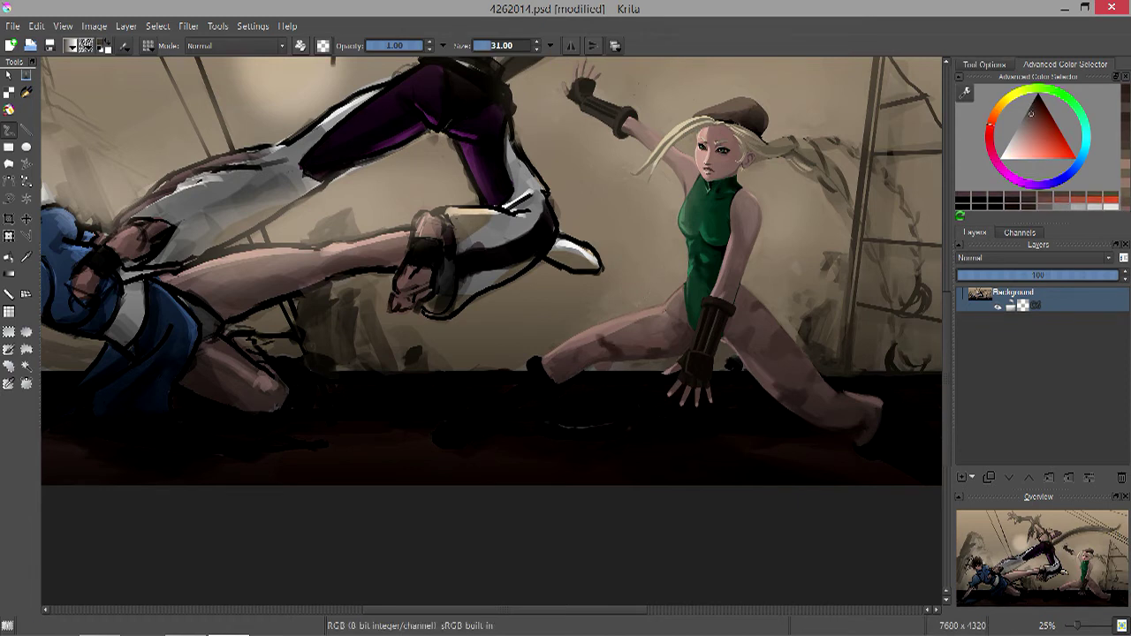
left_click(548, 406, "ctrl")
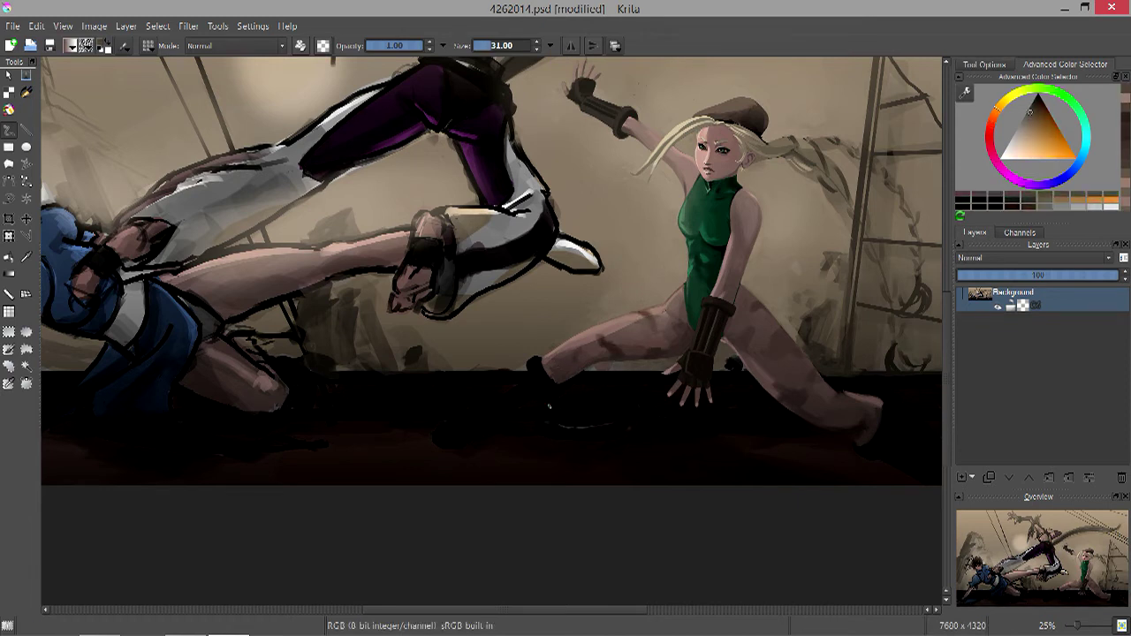
left_click(549, 406, "ctrl")
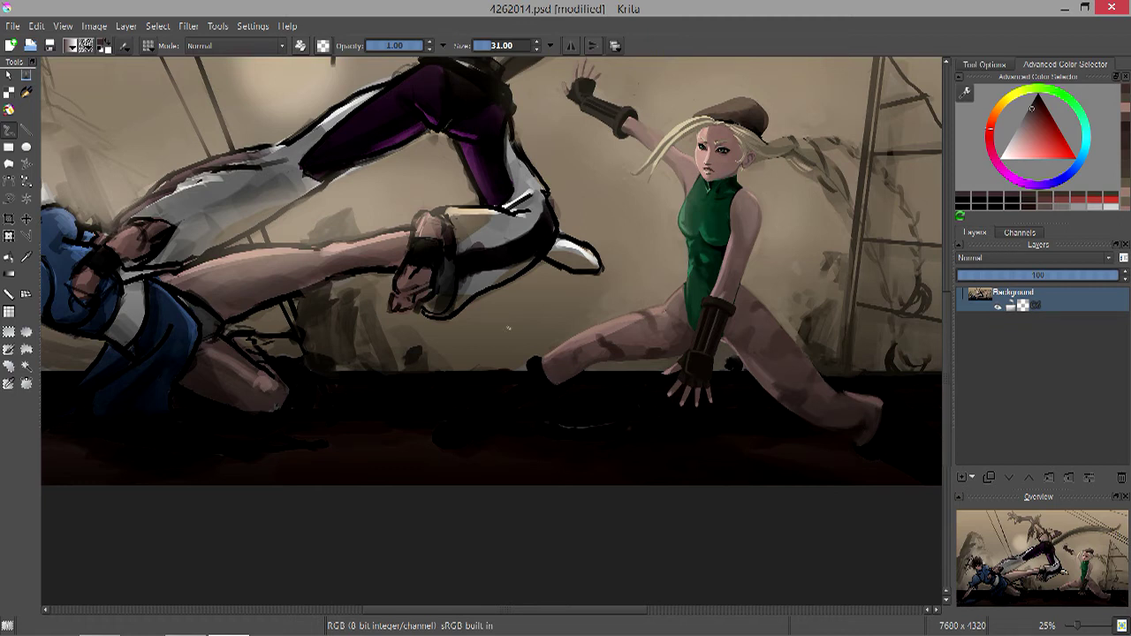
Clean the dark floor around the kneeling and crouching figures' legs with near-black tones at 11 to 31 px.
scroll(508, 328, "up", 1)
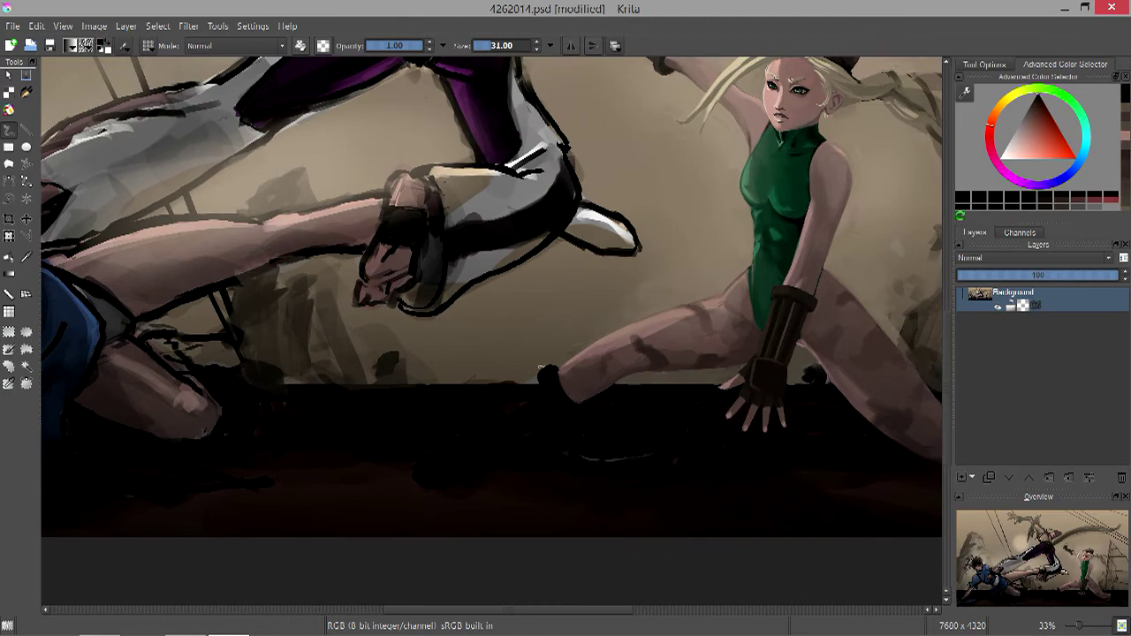
scroll(539, 367, "down", 1)
scroll(539, 367, "up", 2)
scroll(558, 364, "down", 2)
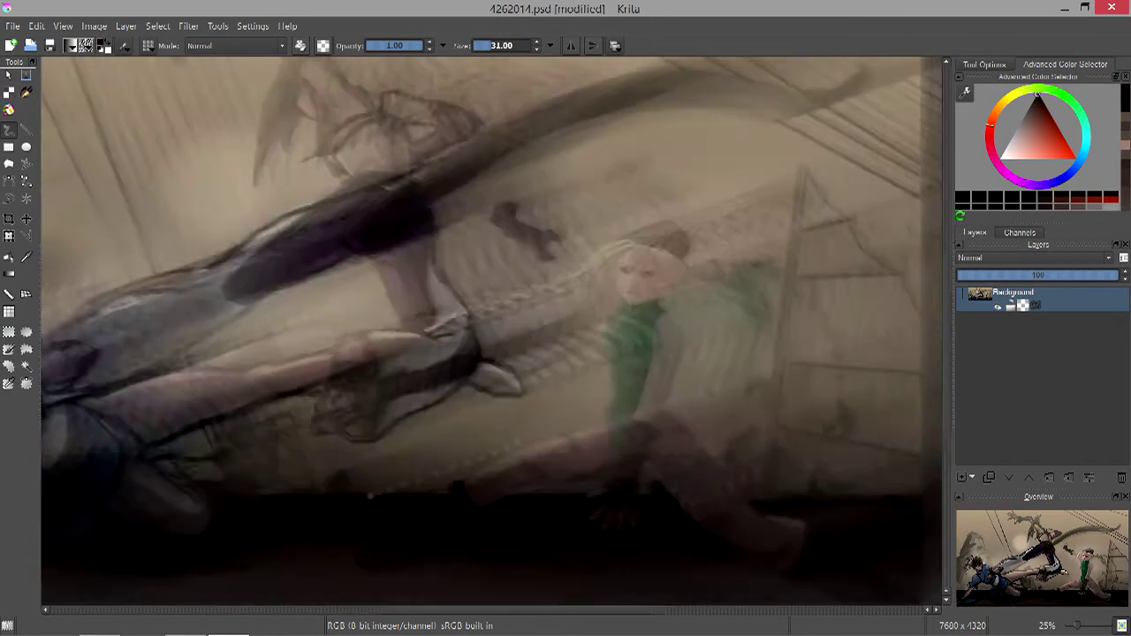
scroll(558, 365, "up", 2)
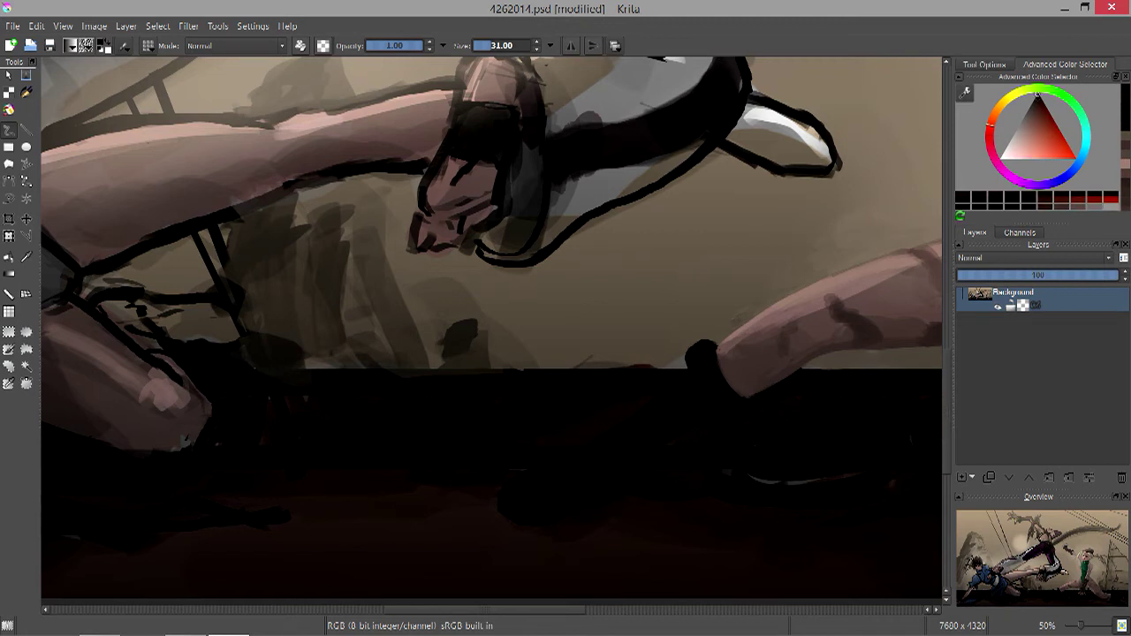
scroll(665, 269, "down", 2)
scroll(665, 269, "up", 2)
key("[")
key("[")
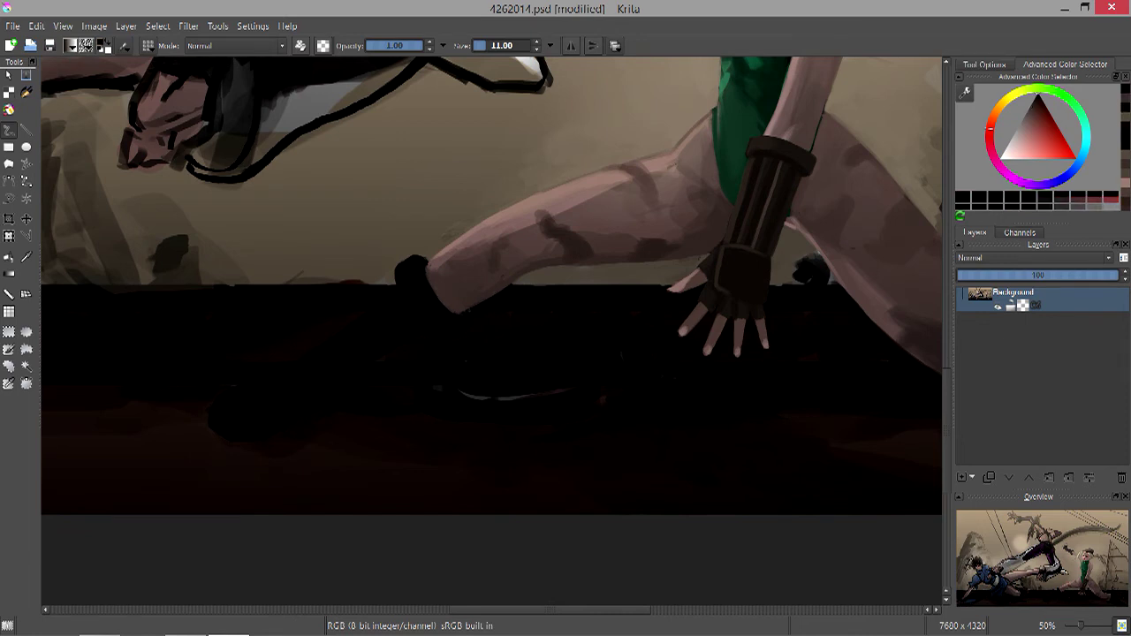
Brush dark reddish-brown tones into the floor beneath the figures at 21 to 41 px.
key("minus")
key("]")
key("]")
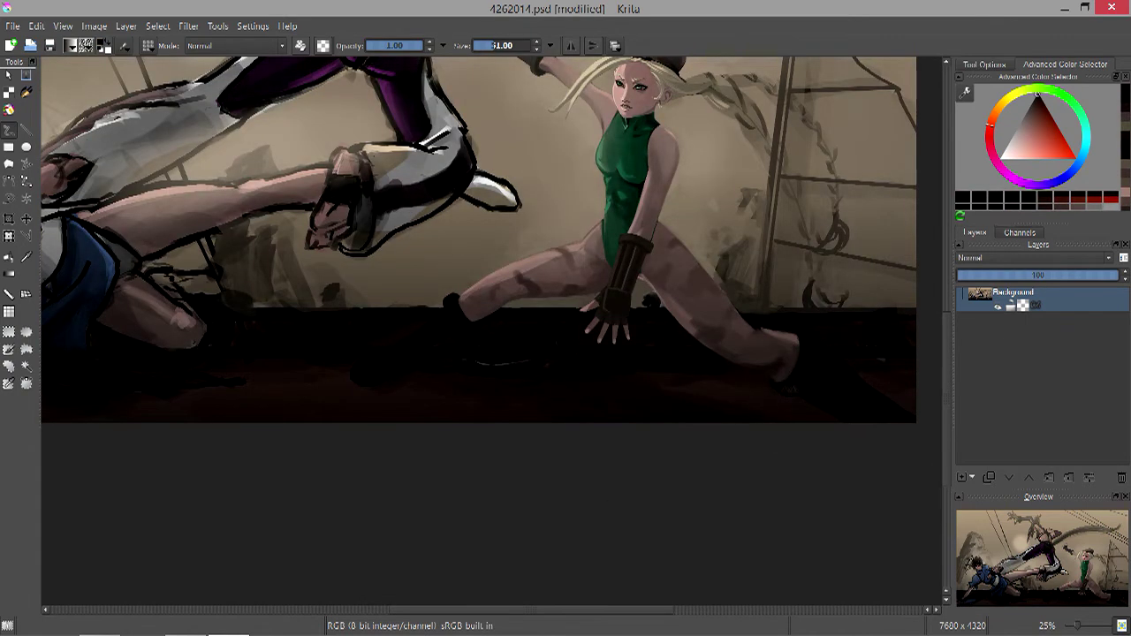
left_click(811, 375, "ctrl")
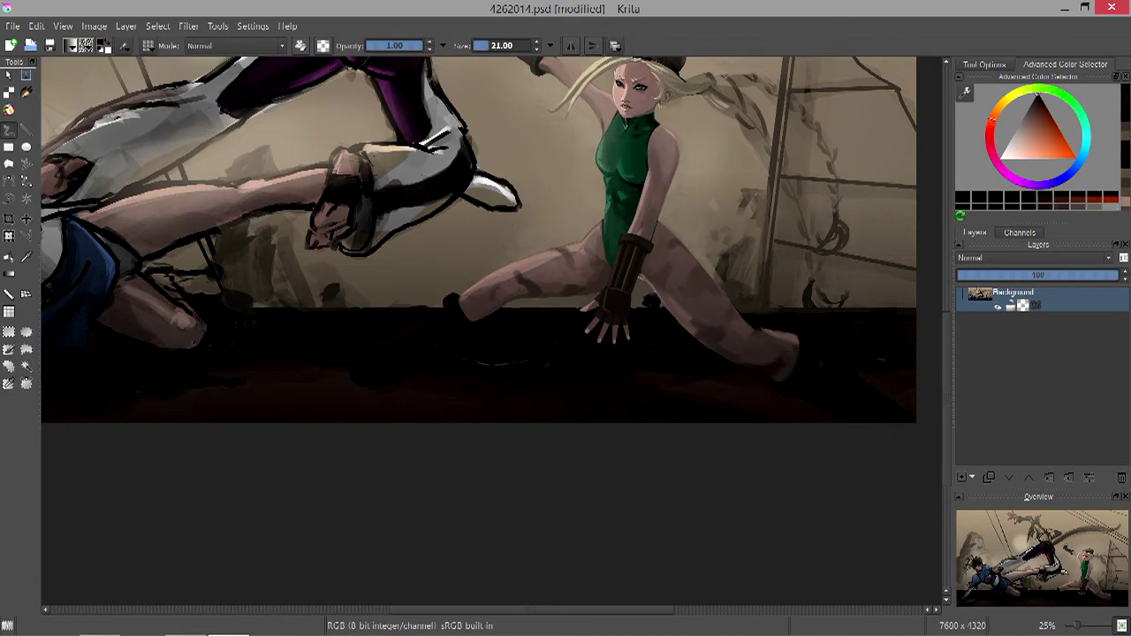
left_click(613, 301, "ctrl")
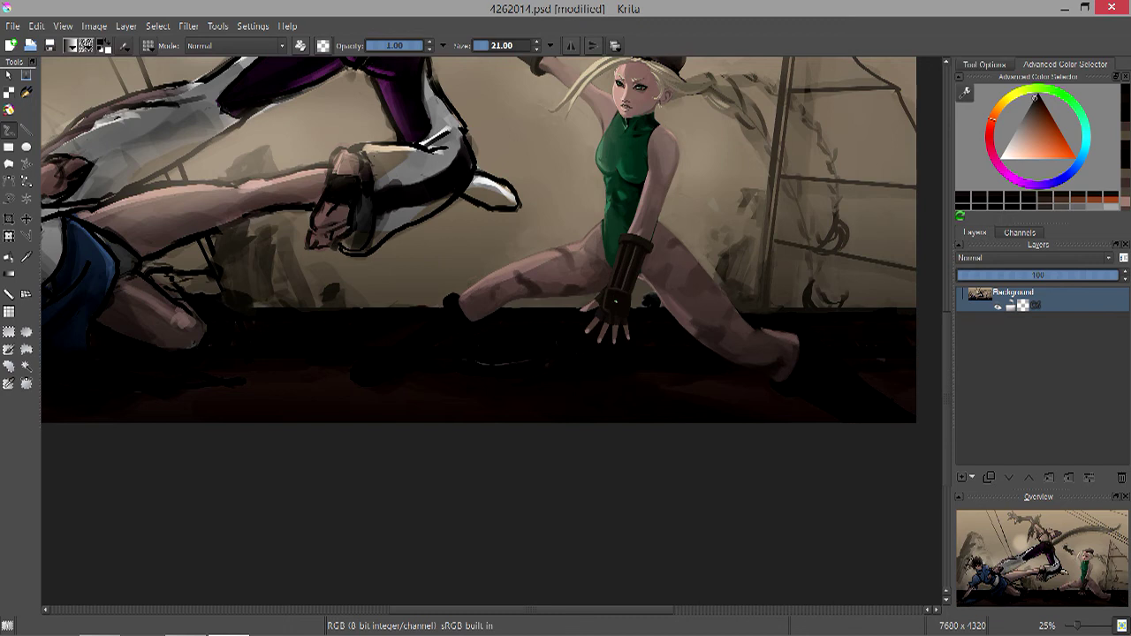
Paint dark brown shading onto the front boot of the fighter in the green leotard.
key("bracketright")
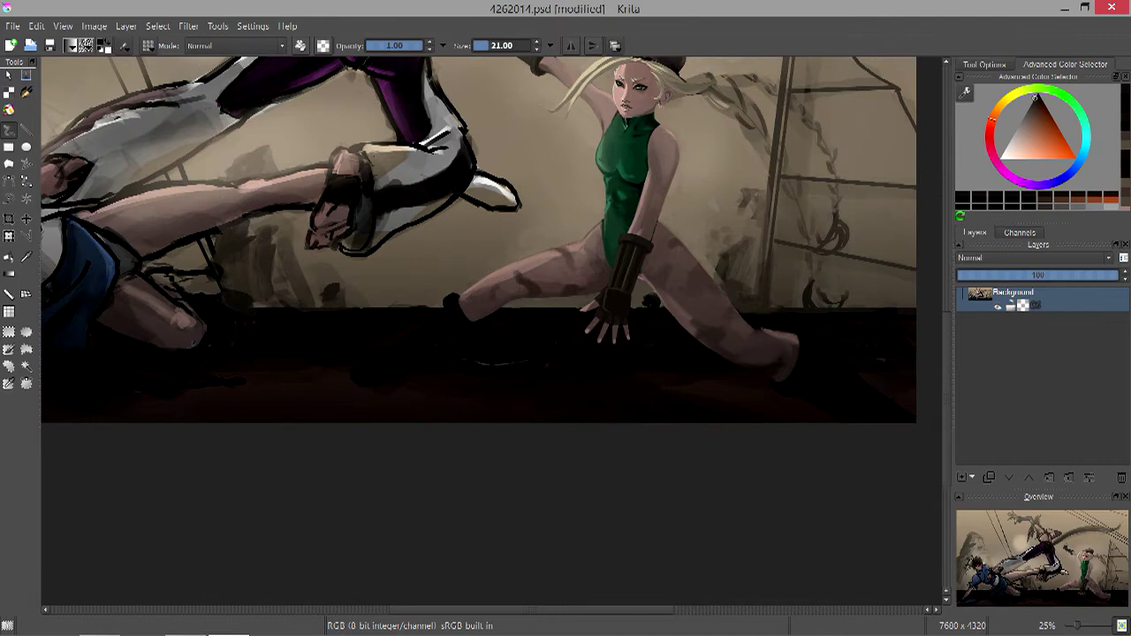
scroll(386, 406, "down", 2)
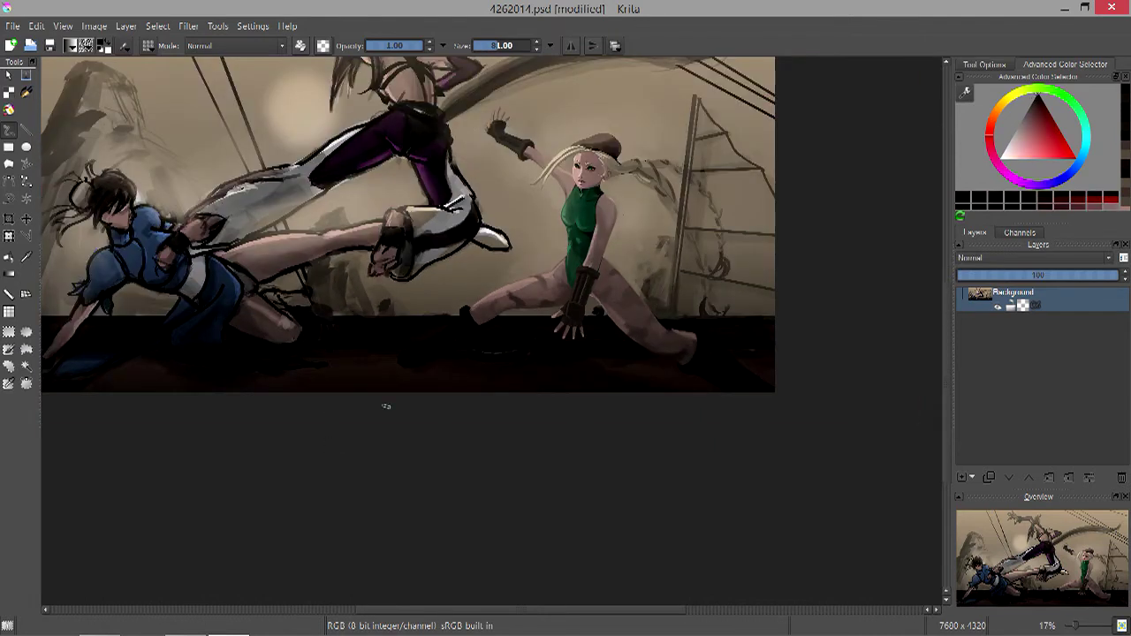
scroll(386, 406, "up", 2)
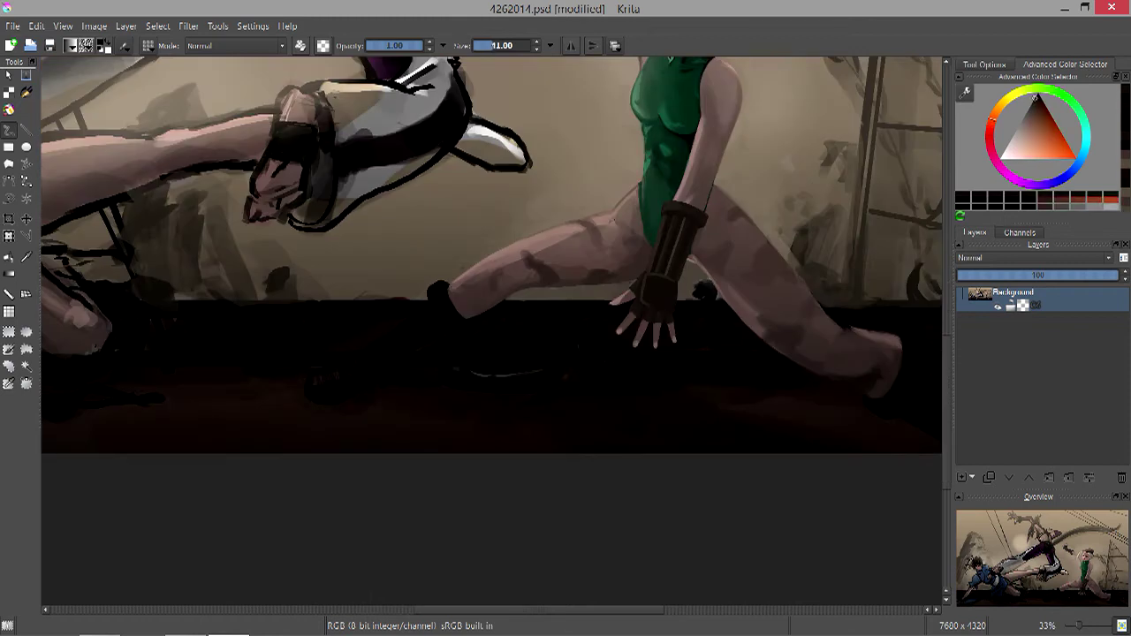
scroll(386, 406, "down", 1)
scroll(386, 406, "up", 1)
scroll(386, 405, "down", 1)
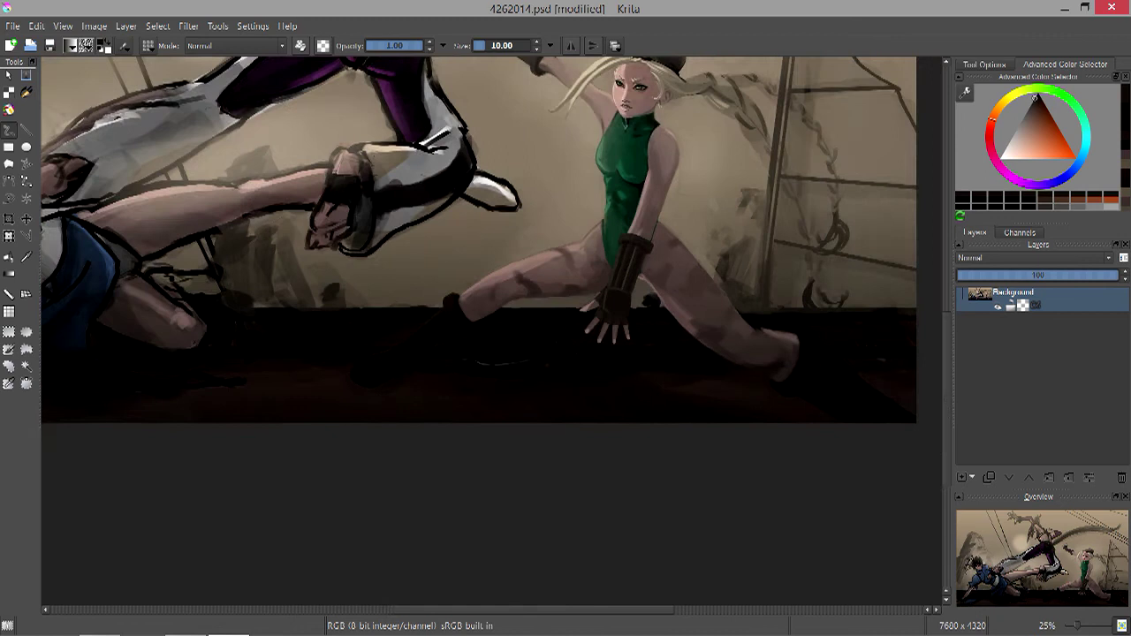
Block in a long pale blonde braid trailing from the green-clad fighter's head down past the mast, using sampled tones.
mouse_move(582, 317)
left_mouse_down()
mouse_move(624, 441)
mouse_move(625, 495)
mouse_move(661, 477)
left_mouse_up()
left_click(654, 482, "ctrl")
left_click(564, 292, "ctrl")
left_click(574, 313, "ctrl")
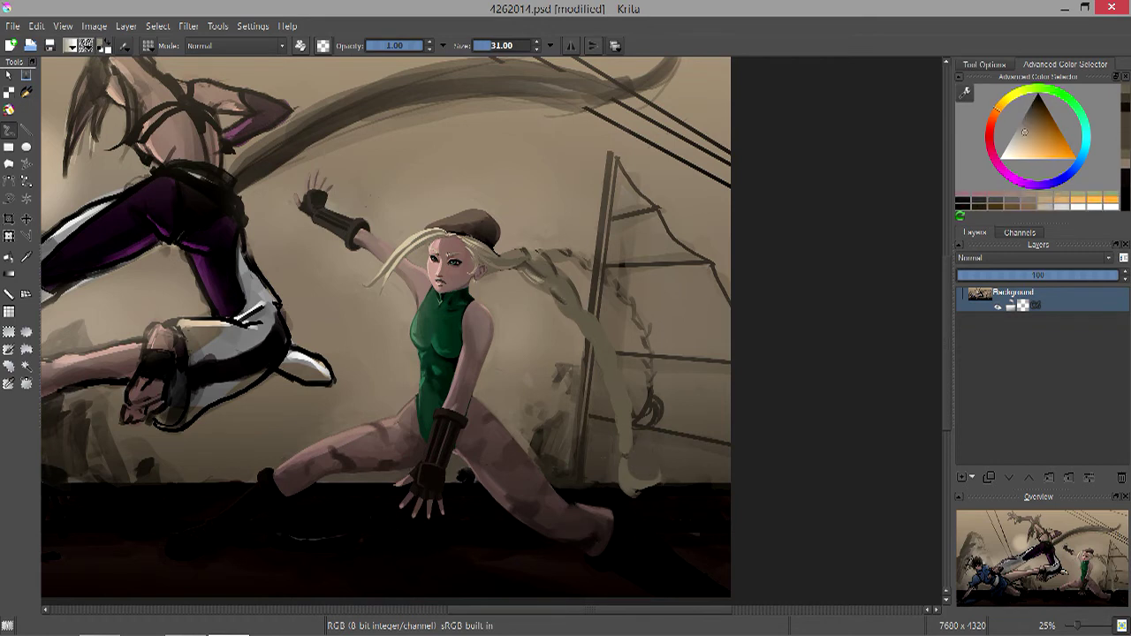
left_click_drag(574, 313, 622, 396)
left_click(466, 474, "ctrl")
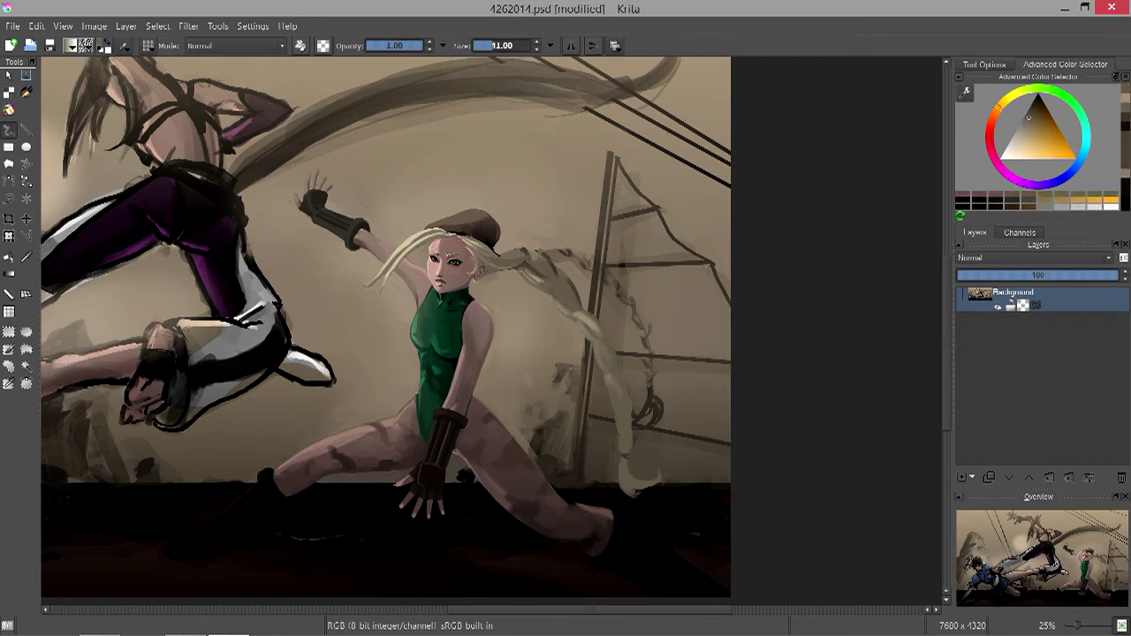
Shade the twisted segments of the new blonde braid with sampled brown and beige tones.
left_click(574, 318, "ctrl")
left_click(575, 297, "ctrl")
key("/")
left_click(587, 312, "ctrl")
key("bracketright")
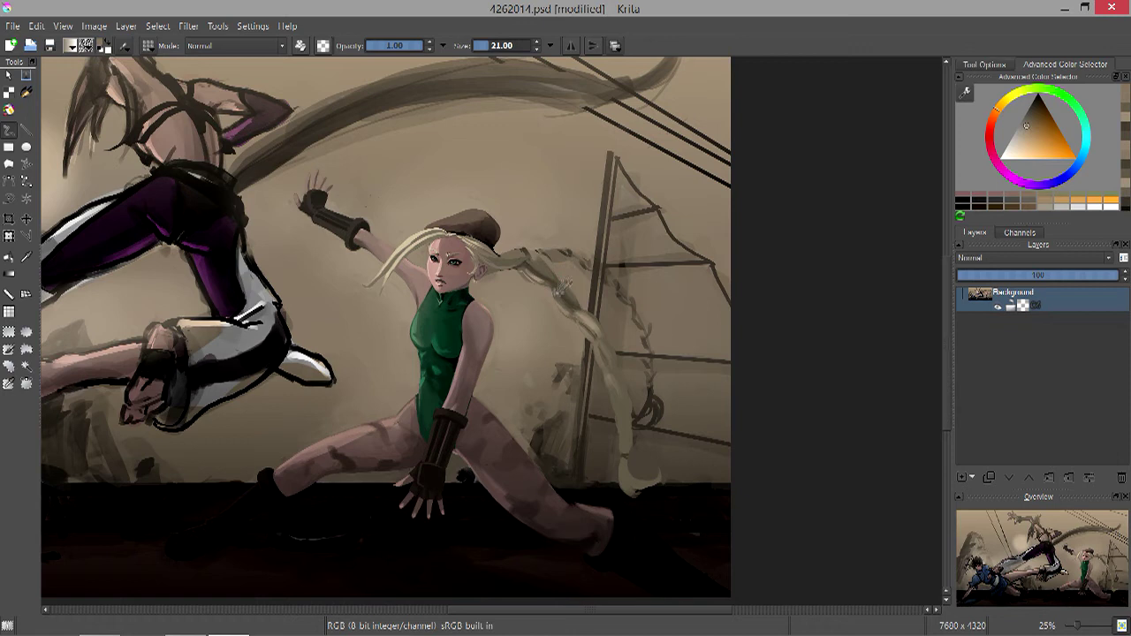
key("bracketleft")
left_click(627, 472, "ctrl")
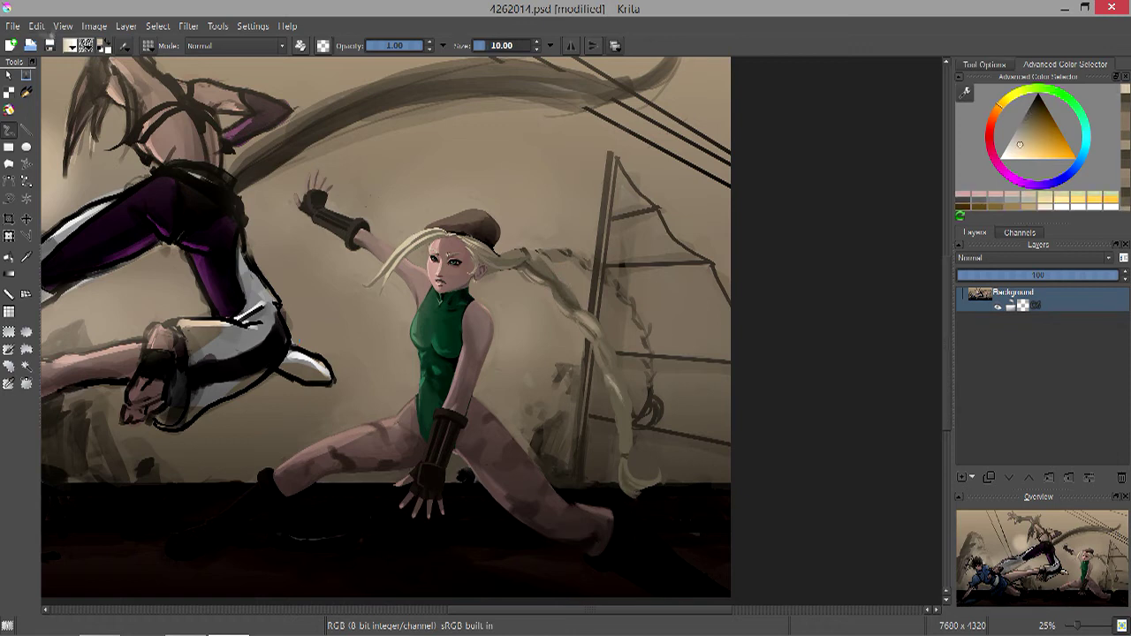
Paint light blonde highlights along the braid from its tip up to the head, varying the brush size.
key("bracketleft")
left_click(615, 387, "ctrl")
key("bracketright")
left_click(521, 252, "ctrl")
left_click(528, 254, "ctrl")
key("bracketright")
key("bracketright")
key("bracketright")
key("bracketright")
key("bracketright")
left_click(528, 253, "ctrl")
left_click(528, 253, "ctrl")
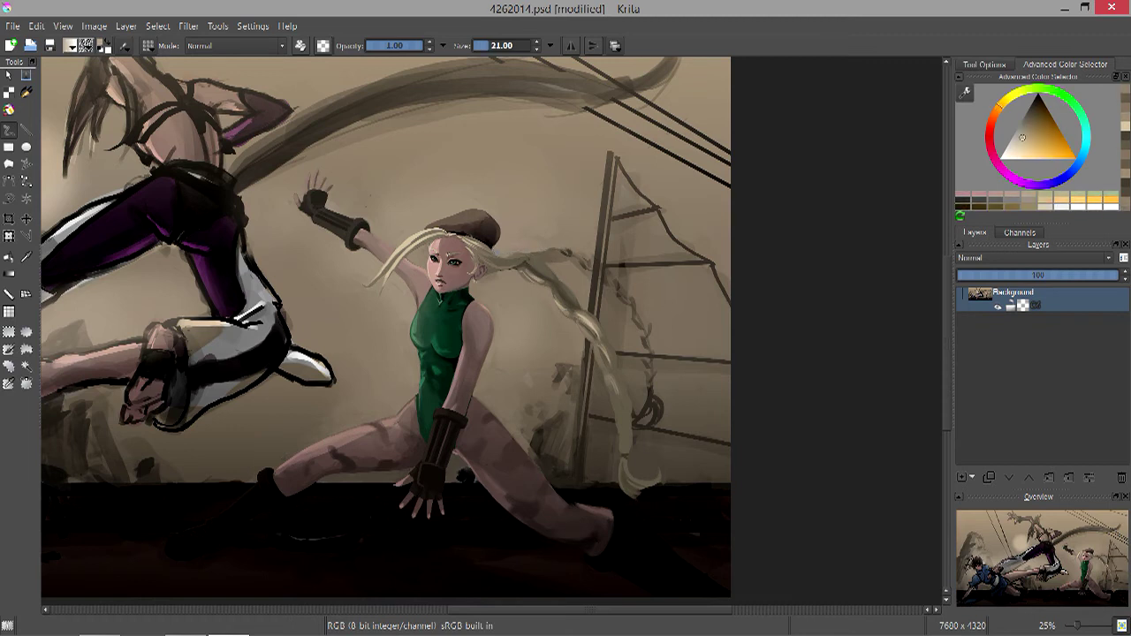
Define the upper braid segments near the head with darker gaps and lighter strands.
left_click(541, 268, "ctrl")
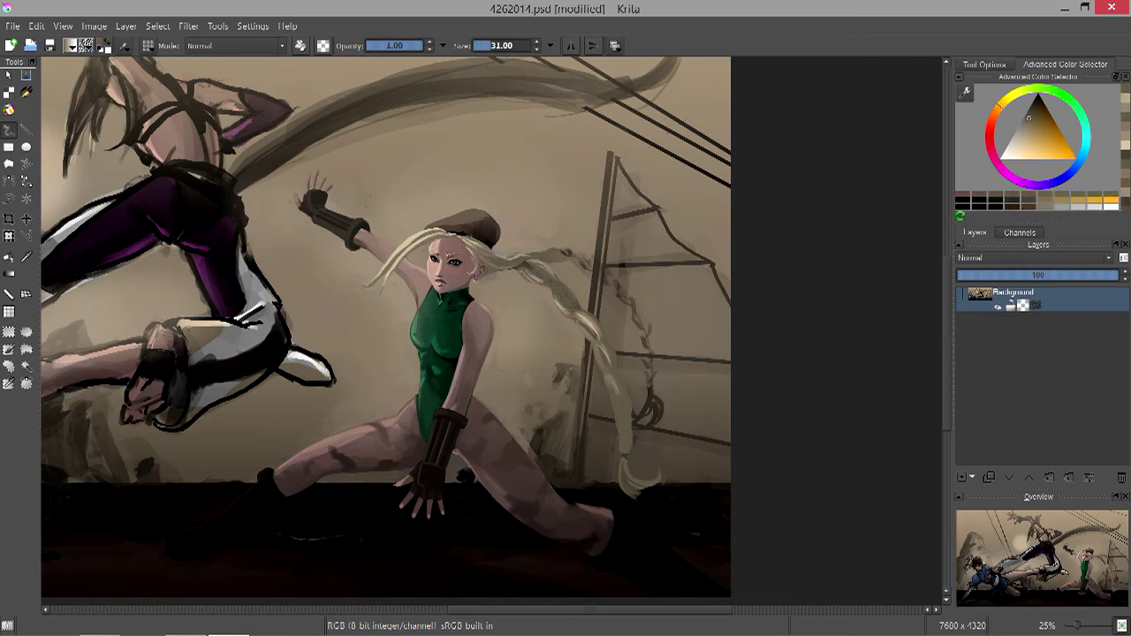
left_click(540, 269, "ctrl")
left_click_drag(530, 265, 552, 278)
left_click(566, 297, "ctrl")
key("]")
key("]")
key("]")
key("]")
key("]")
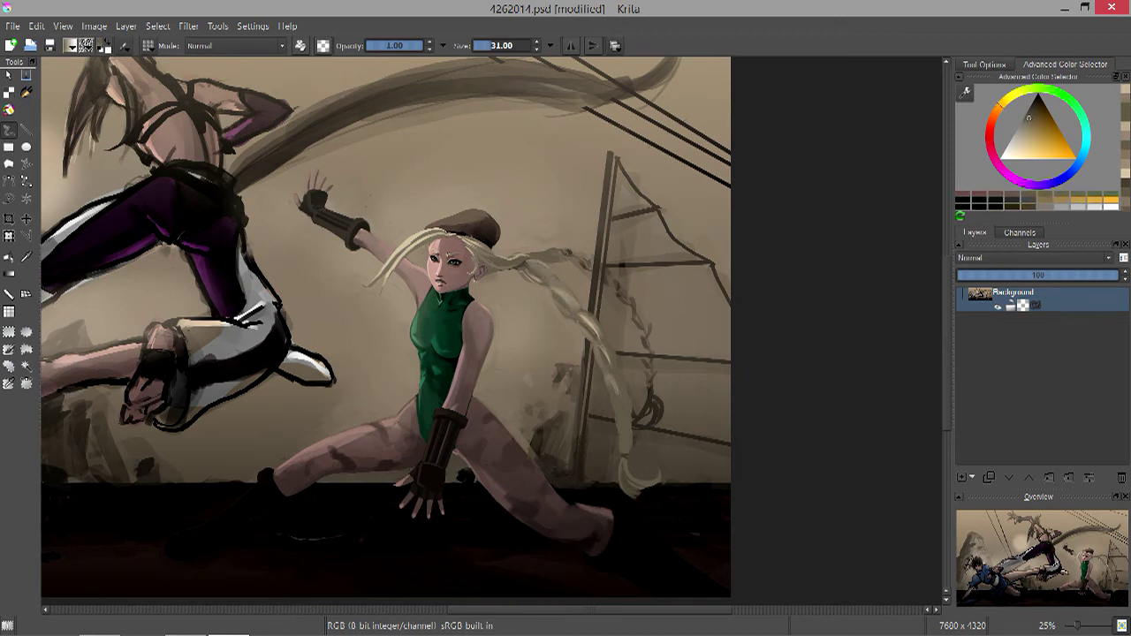
Paint a second muted blonde braid over the sketched one behind the first, and save the document.
mouse_move(610, 281)
left_mouse_down()
mouse_move(630, 302)
mouse_move(654, 382)
mouse_move(659, 428)
mouse_move(633, 424)
left_mouse_up()
left_click(635, 419, "ctrl")
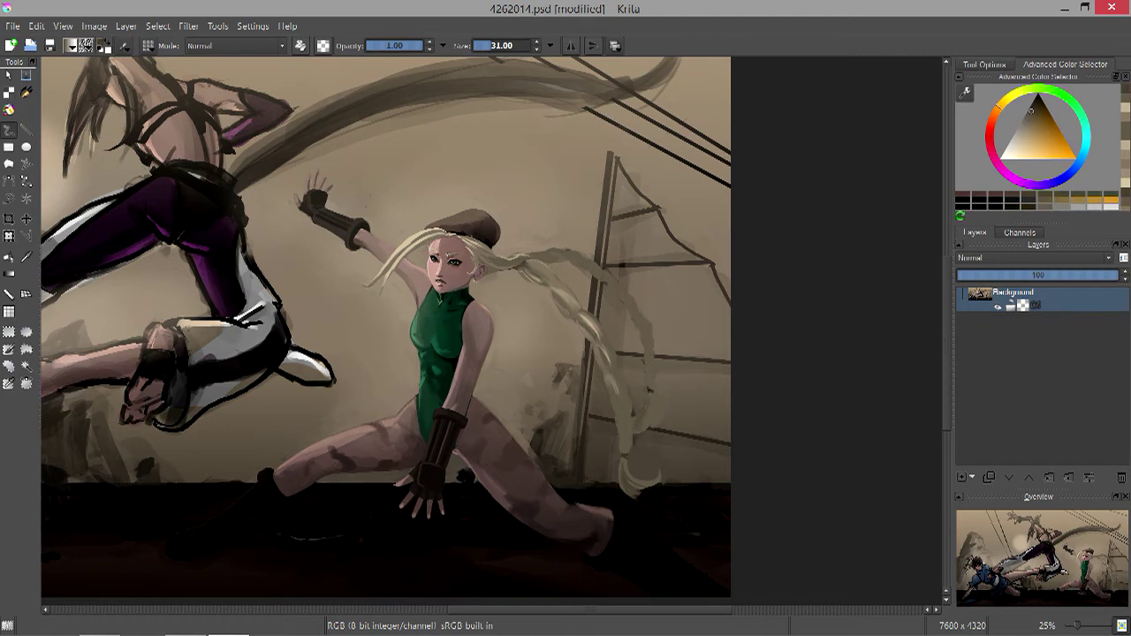
left_click(654, 414, "ctrl")
key("[")
key("[")
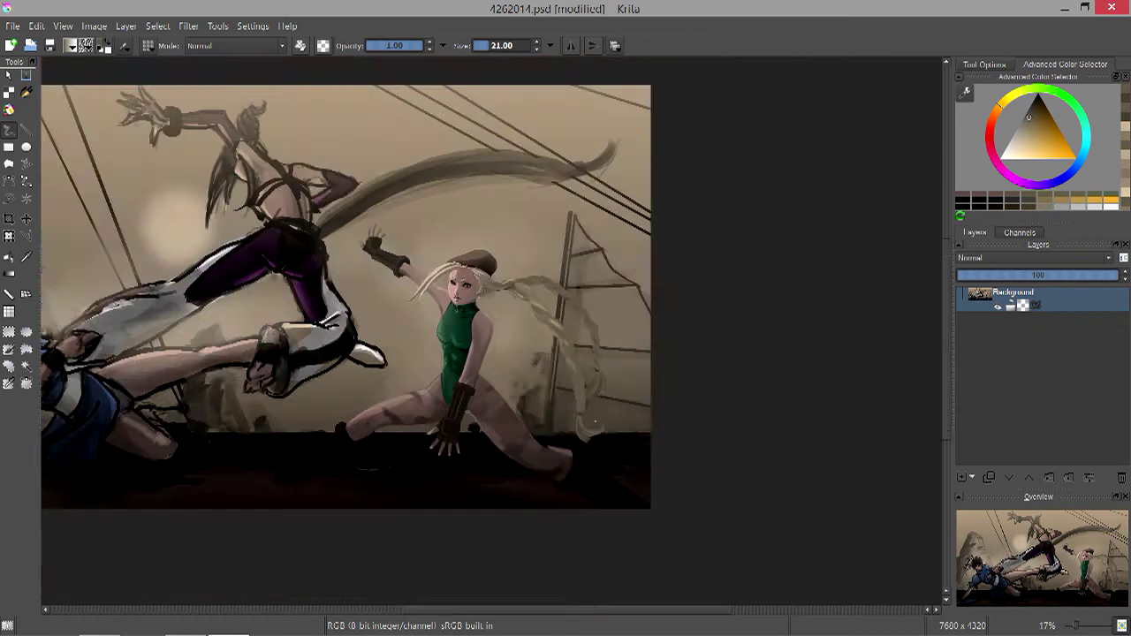
left_click(613, 387, "ctrl")
scroll(386, 327, "down", 2)
key("ctrl+s")
Refine the leaping fighter's face profile with a 9 px brush and sampled skin and shadow tones.
scroll(386, 328, "up", 3)
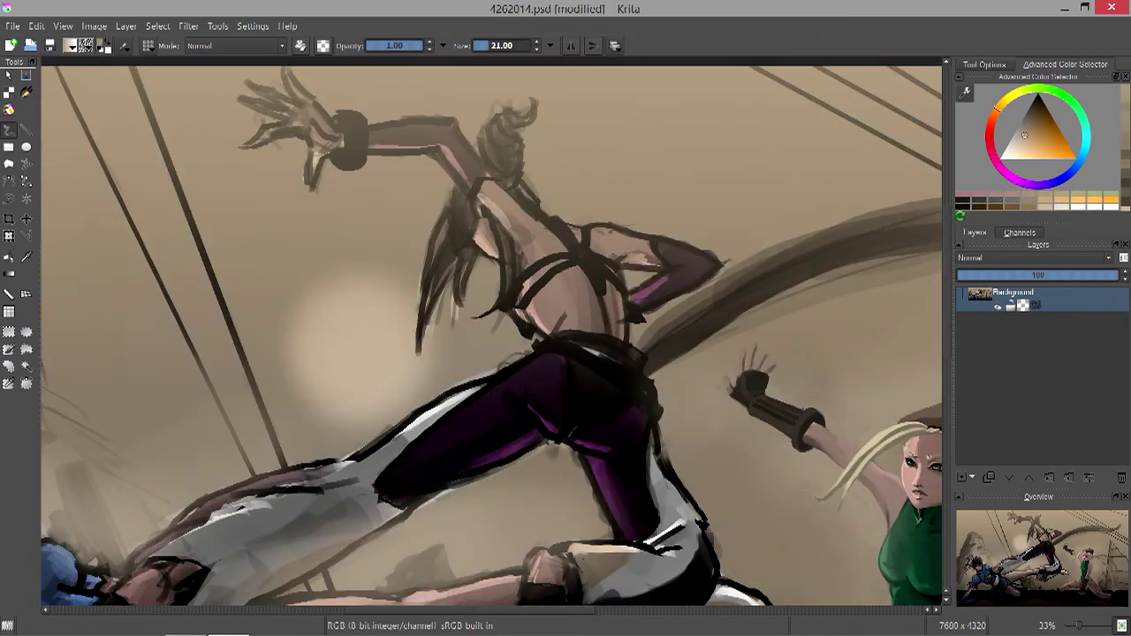
key("bracketleft")
key("bracketleft")
key("bracketleft")
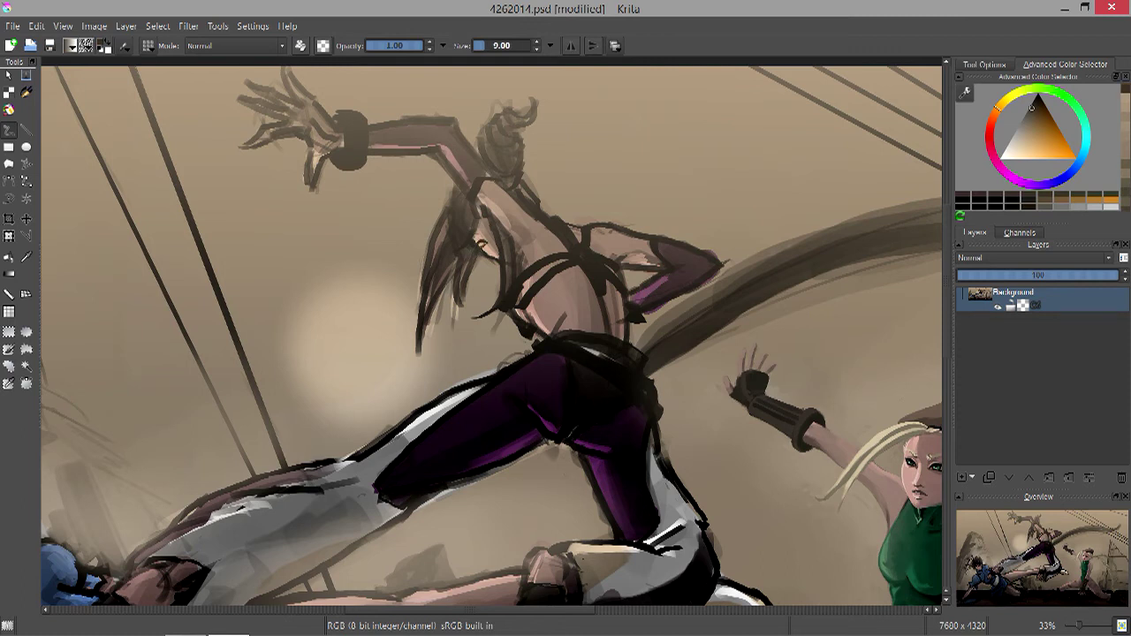
left_click(458, 281, "ctrl")
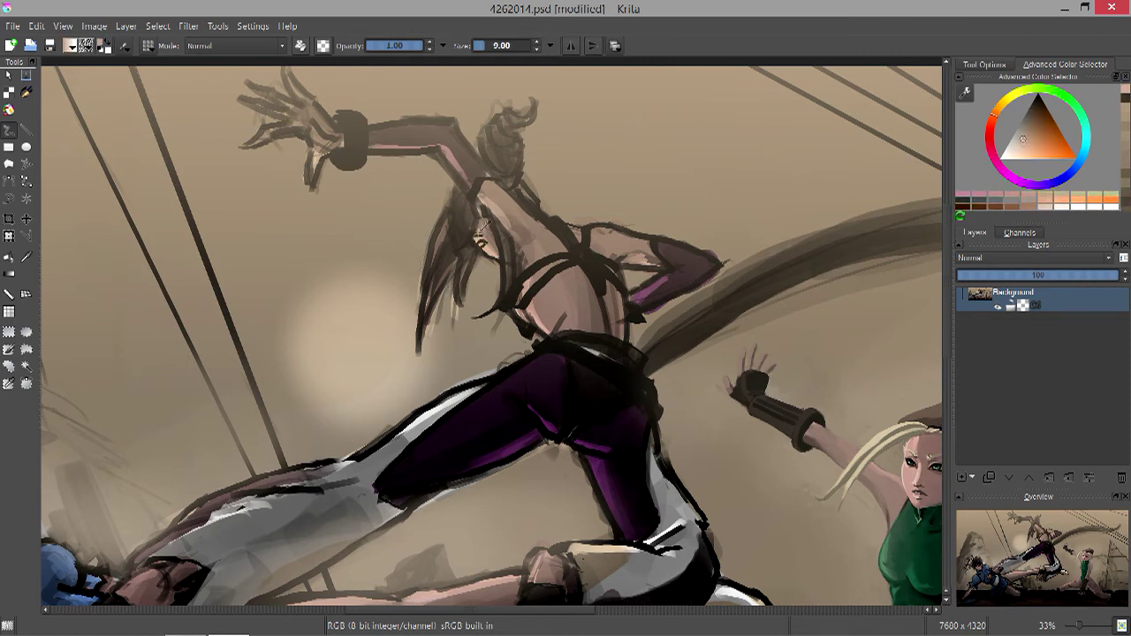
key("l")
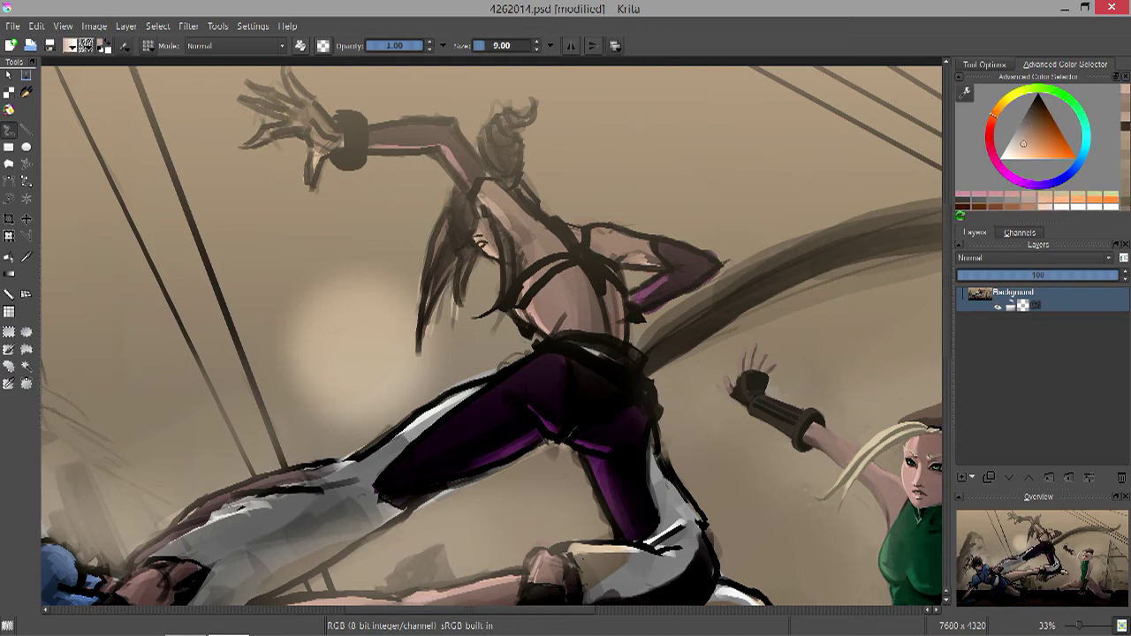
key("k")
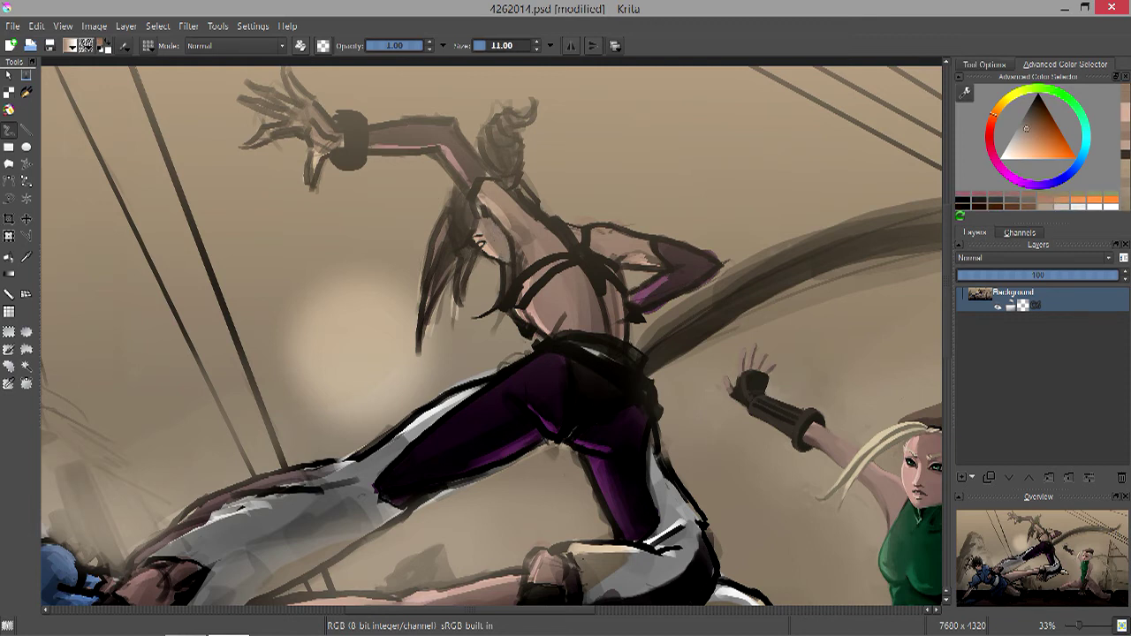
Paint dark hair strands hanging beside the leaping fighter's cheek and neck with 11 and 21 px brushes.
key("l")
key("k")
key("k")
key("k")
key("bracketright")
left_click_drag(504, 219, 493, 281)
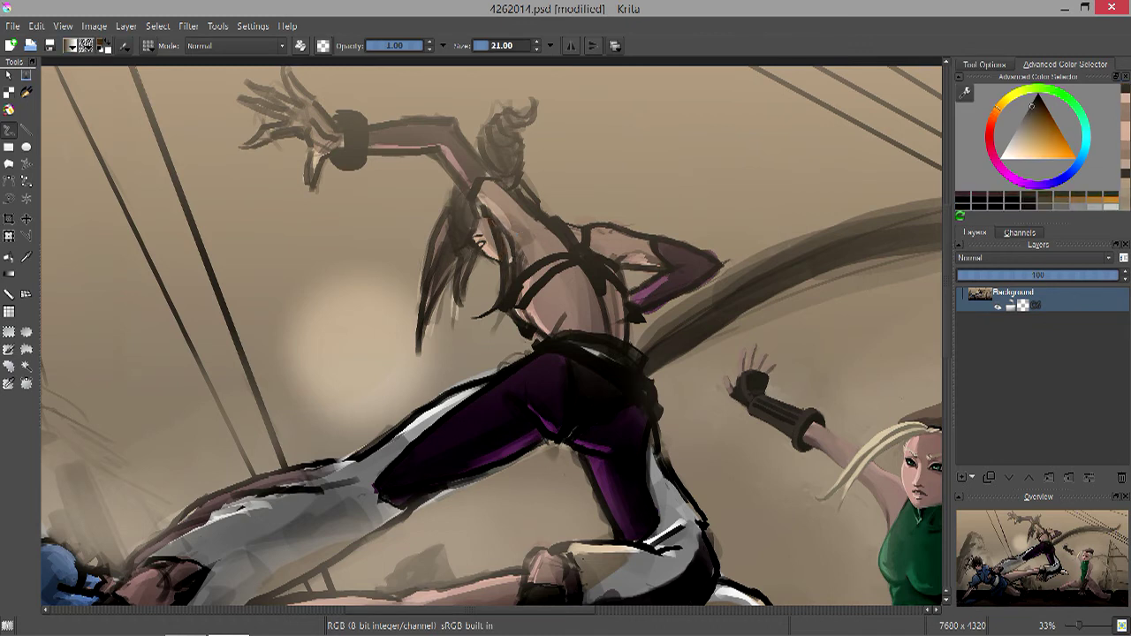
key("bracketleft")
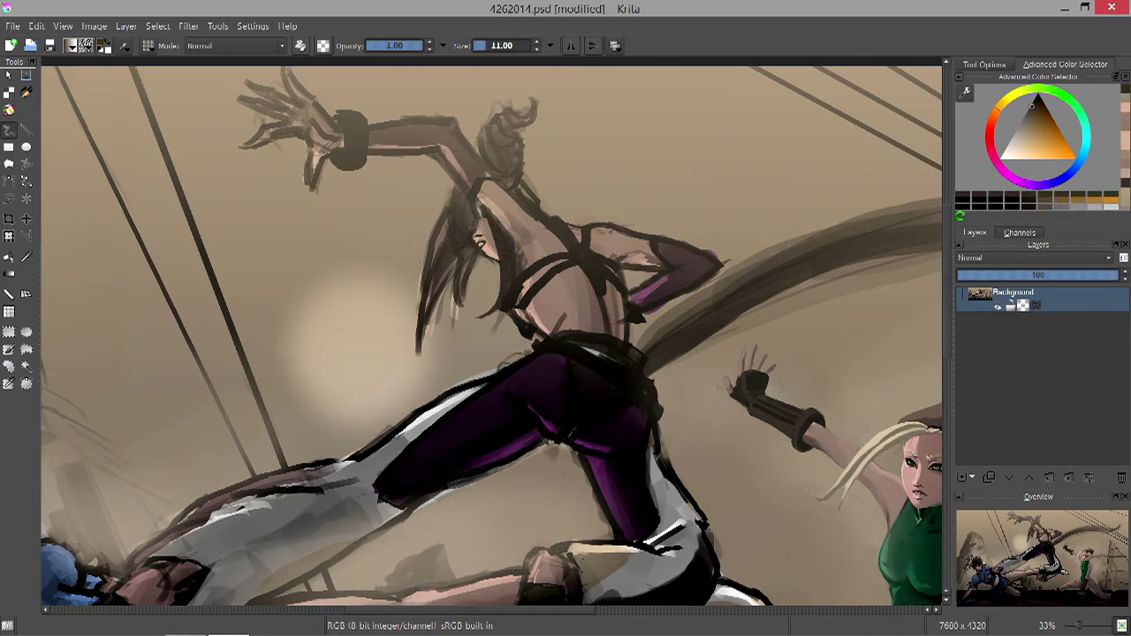
left_click(522, 256, "ctrl")
key("bracketright")
left_click_drag(521, 243, 518, 274)
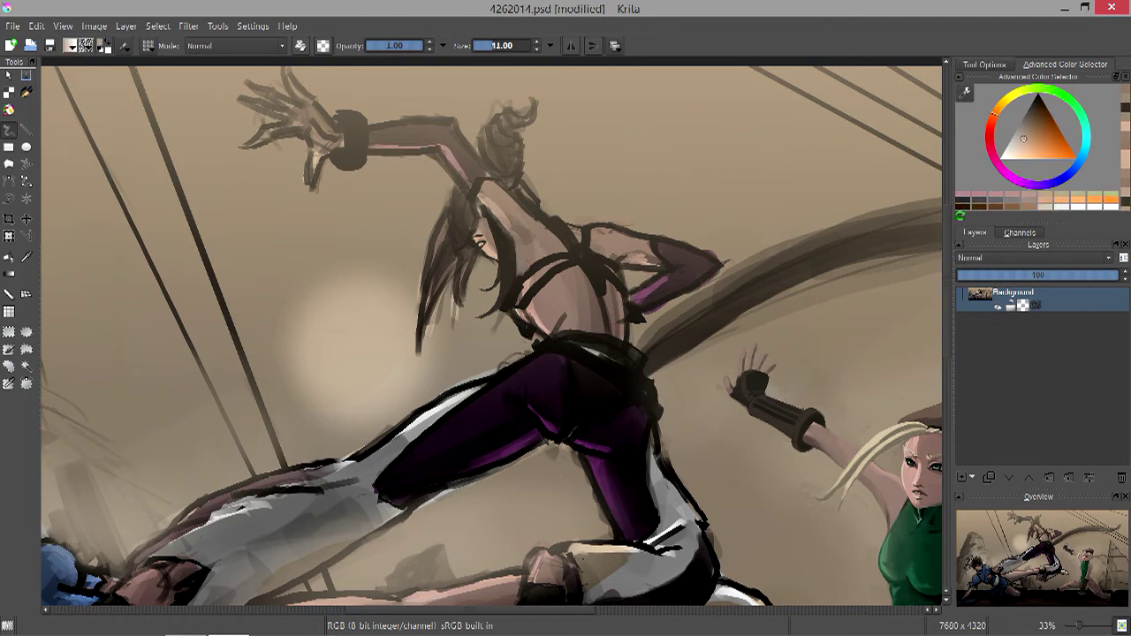
Smooth the skin tones over the leaping fighter's raised shoulder and rework the strand beside her back.
left_click_drag(512, 201, 481, 237)
left_click_drag(523, 223, 499, 244)
left_click(562, 492, "ctrl")
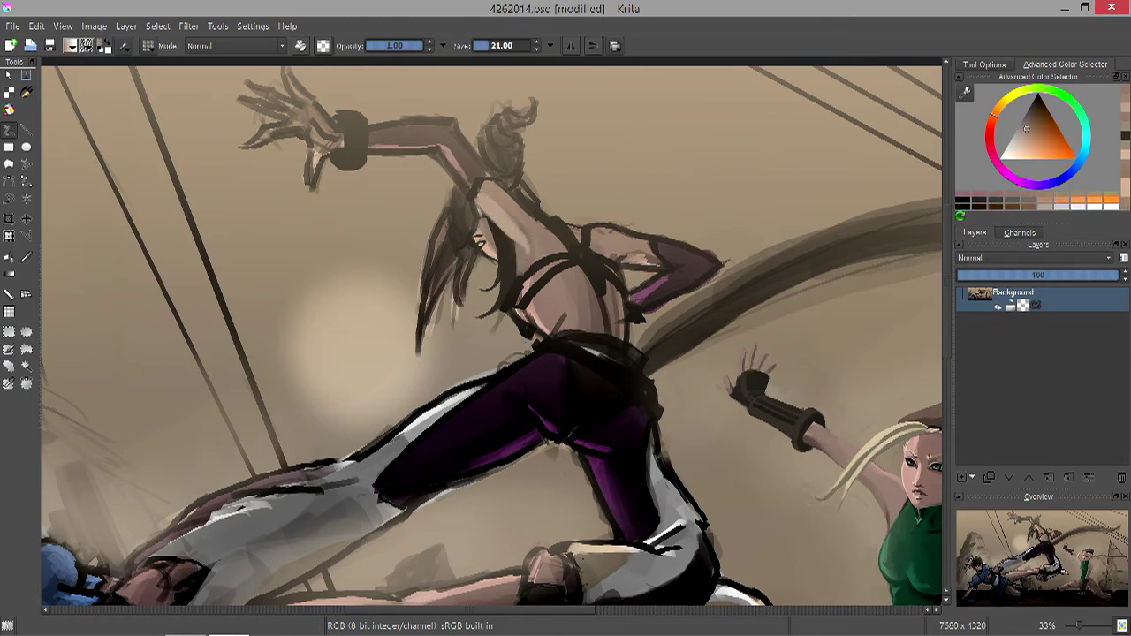
left_click(519, 257, "ctrl")
mouse_move(520, 242)
left_mouse_down()
mouse_move(523, 277)
mouse_move(506, 322)
left_mouse_up()
Blend sampled skin tones across the leaping fighter's lower back and the side of her torso.
left_click(555, 294, "ctrl")
left_click(548, 300, "ctrl")
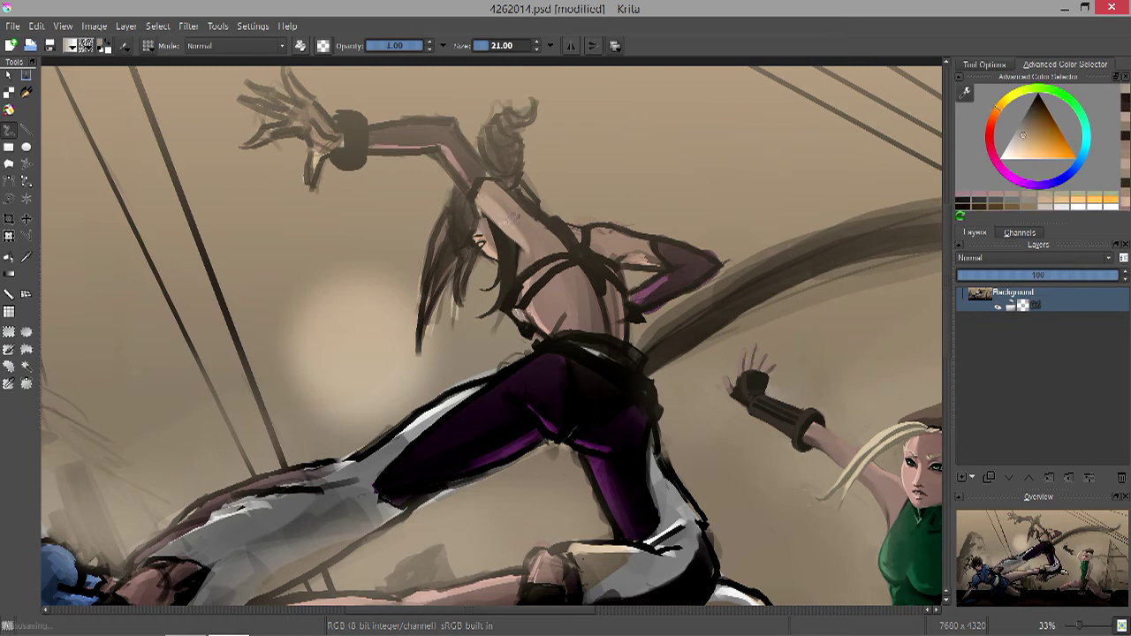
left_click(548, 305, "ctrl")
left_click(559, 314, "ctrl")
left_click(562, 318, "ctrl")
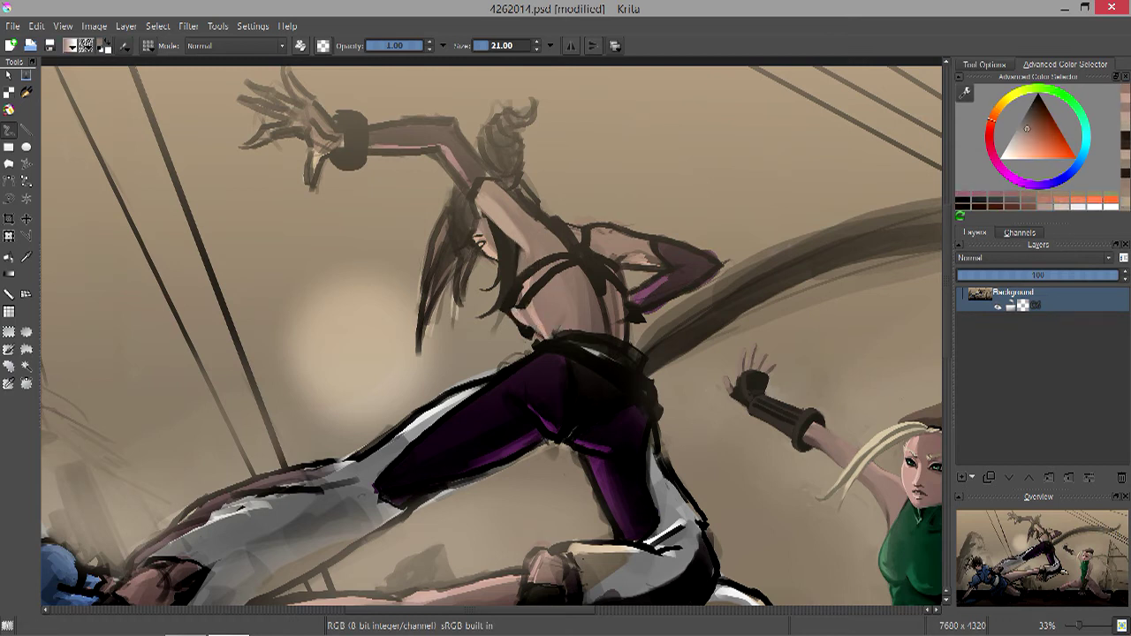
left_click(539, 318, "ctrl")
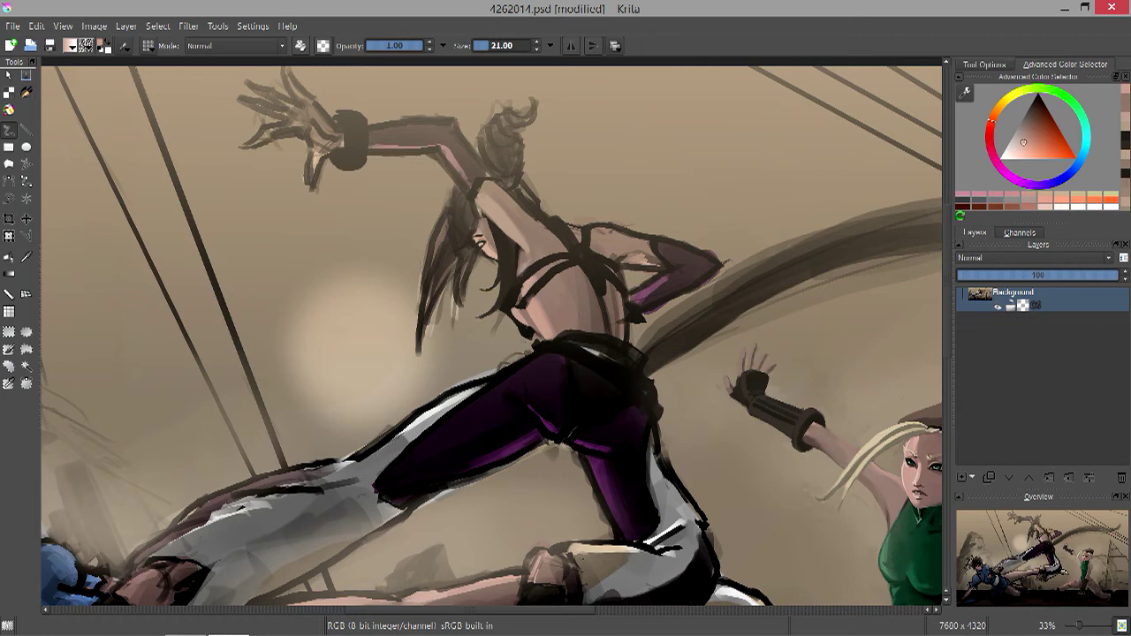
Clean up the torso's outer edge and fill in the leaping fighter's belt with near-black at the waist.
key("x")
left_click(517, 305, "ctrl")
left_click(512, 322, "ctrl")
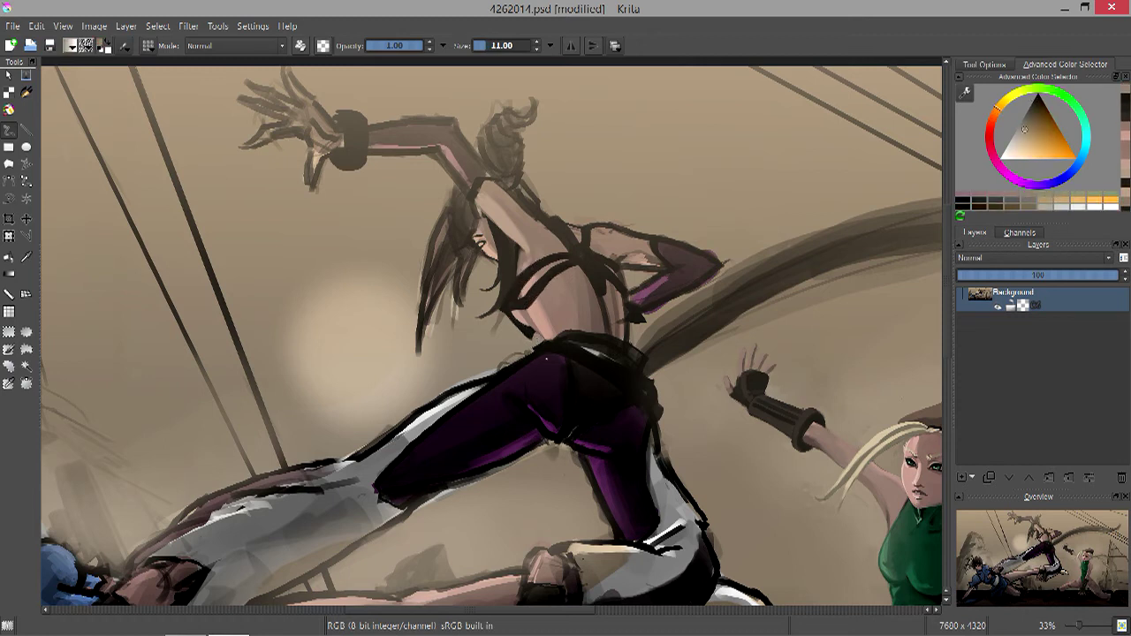
key("x")
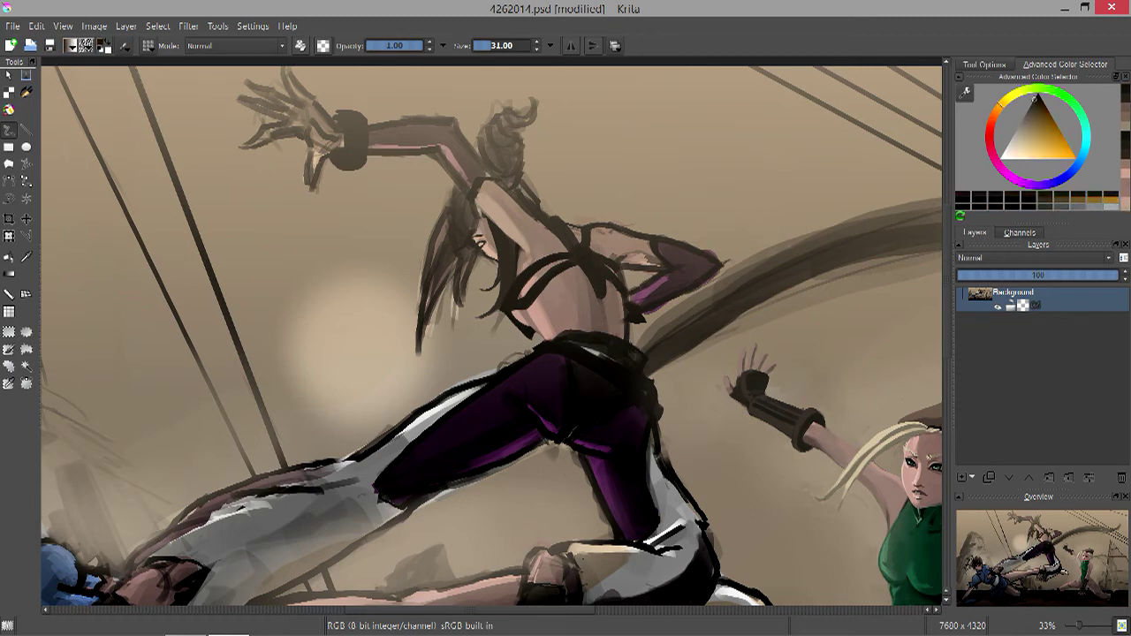
left_click(621, 305, "ctrl")
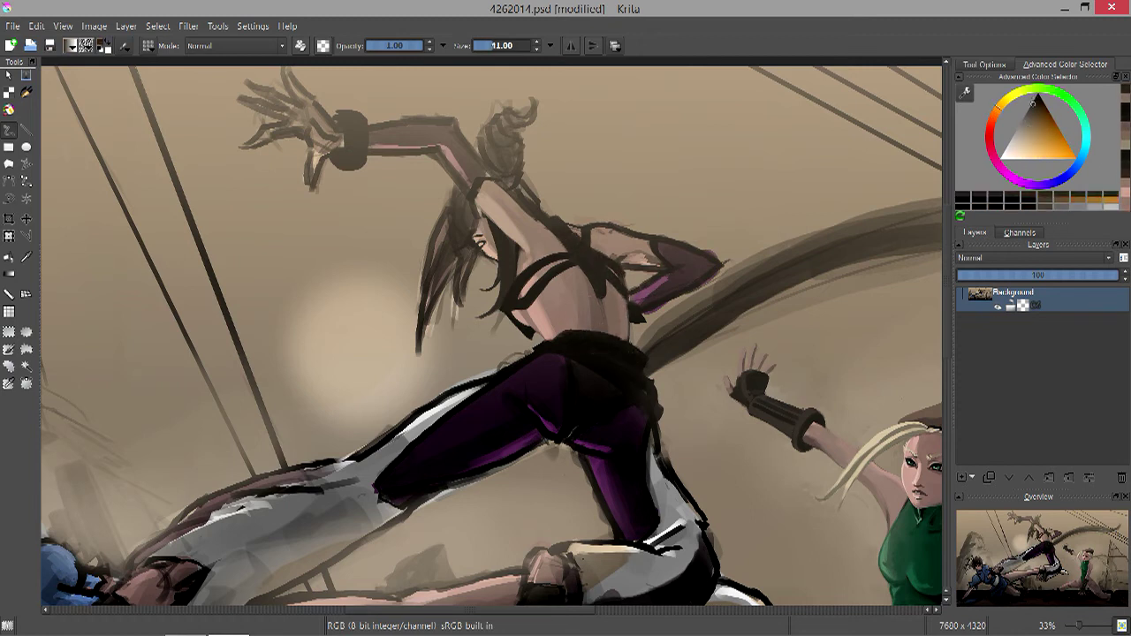
Paint over the black outlines of the leaping fighter's bent upper arm with sampled skin and background tones.
left_click(577, 237, "ctrl")
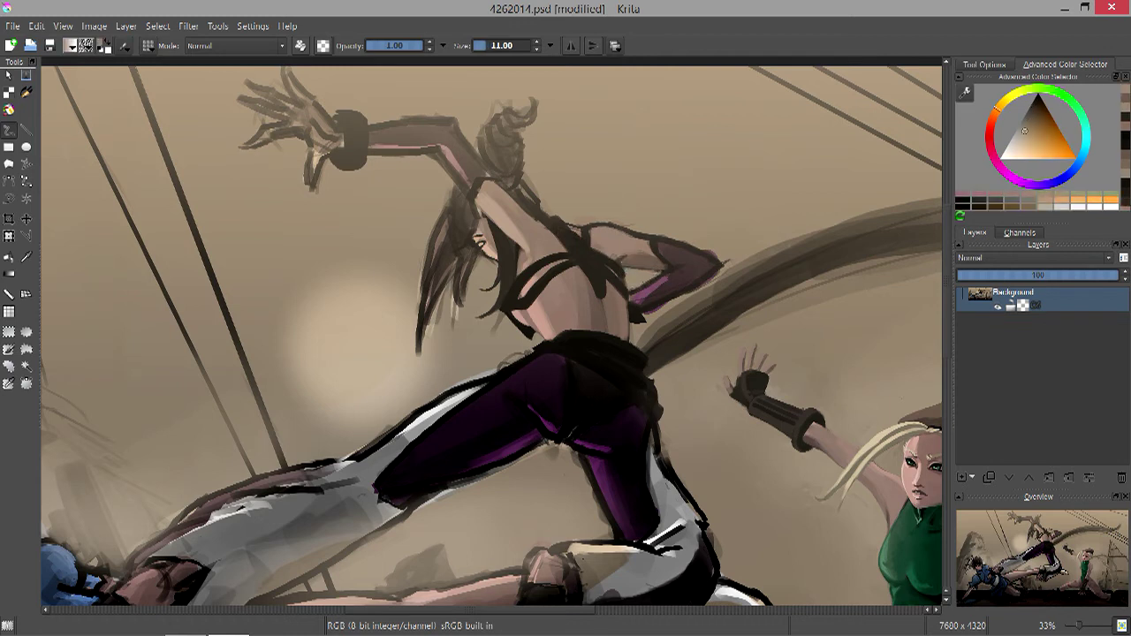
left_click(617, 267, "ctrl")
left_click(621, 280, "ctrl")
left_click(619, 231, "ctrl")
left_click_drag(587, 228, 643, 237)
left_click(619, 231, "ctrl")
left_click(650, 221, "ctrl")
Block in dark purple tones over the sleeve and elbow of the leaping fighter's bent arm with a 31 px brush.
key("bracketright")
key("bracketright")
key("bracketright")
key("bracketright")
left_click(712, 256, "ctrl")
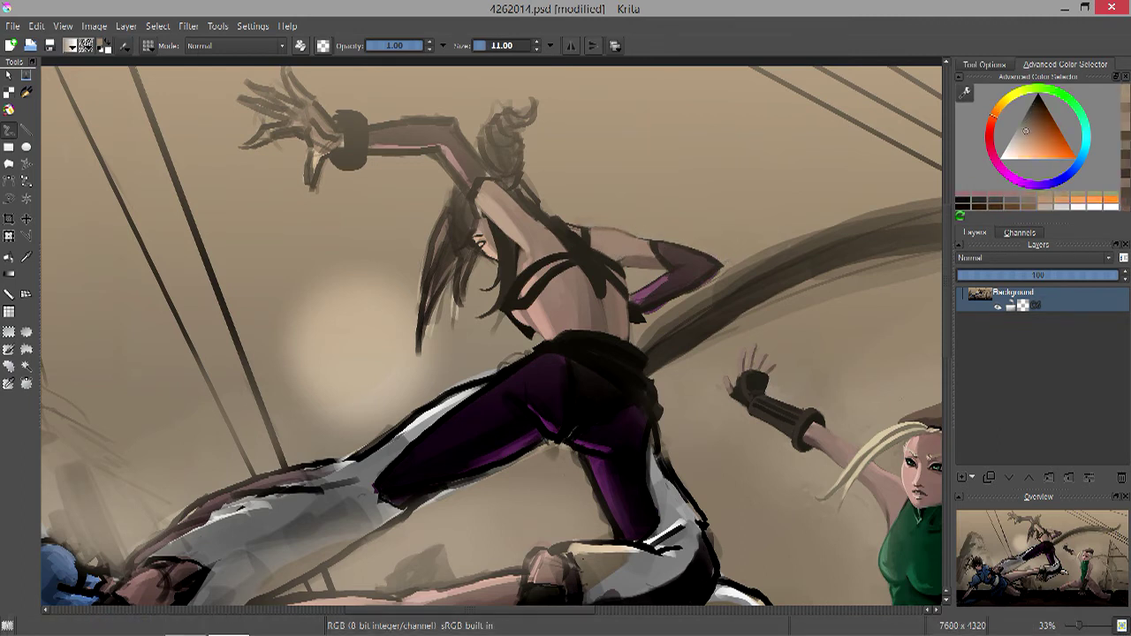
left_click(705, 258, "ctrl")
left_click(707, 264, "ctrl")
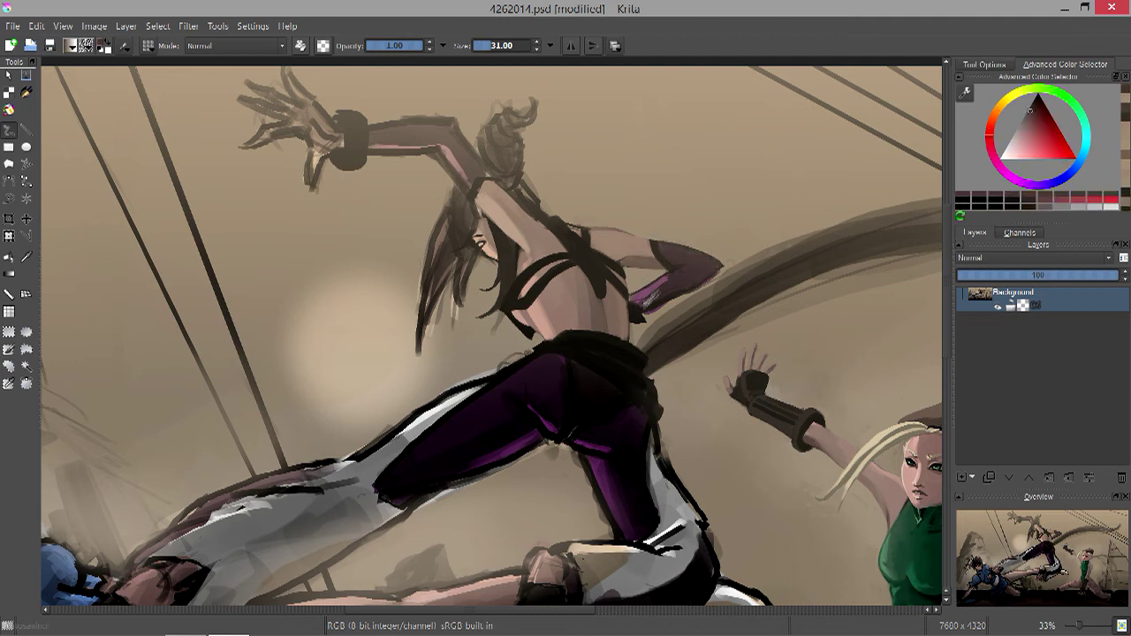
left_click(645, 301, "ctrl")
left_click(705, 275, "ctrl")
left_click(705, 275, "ctrl")
Refine the edges and lower shading of the bent arm's purple sleeve with an 11 px brush.
key("bracketleft")
key("bracketleft")
key("bracketleft")
key("bracketleft")
left_click(699, 282, "ctrl")
left_click(660, 307, "ctrl")
left_click(660, 307, "ctrl")
left_click(660, 306, "ctrl")
left_click(661, 306, "ctrl")
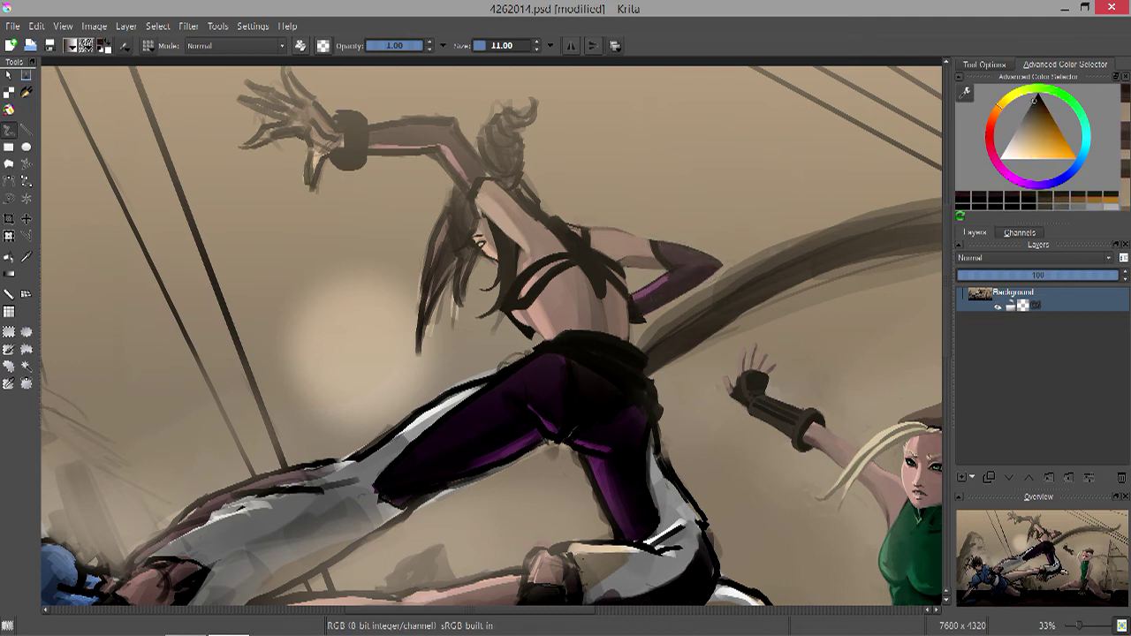
left_click(660, 307, "ctrl")
Blend the purple tones on the bent arm's sleeve down to the wrist with a 31 px brush.
left_click(685, 268, "ctrl")
key("bracketright")
key("bracketright")
key("bracketright")
key("bracketright")
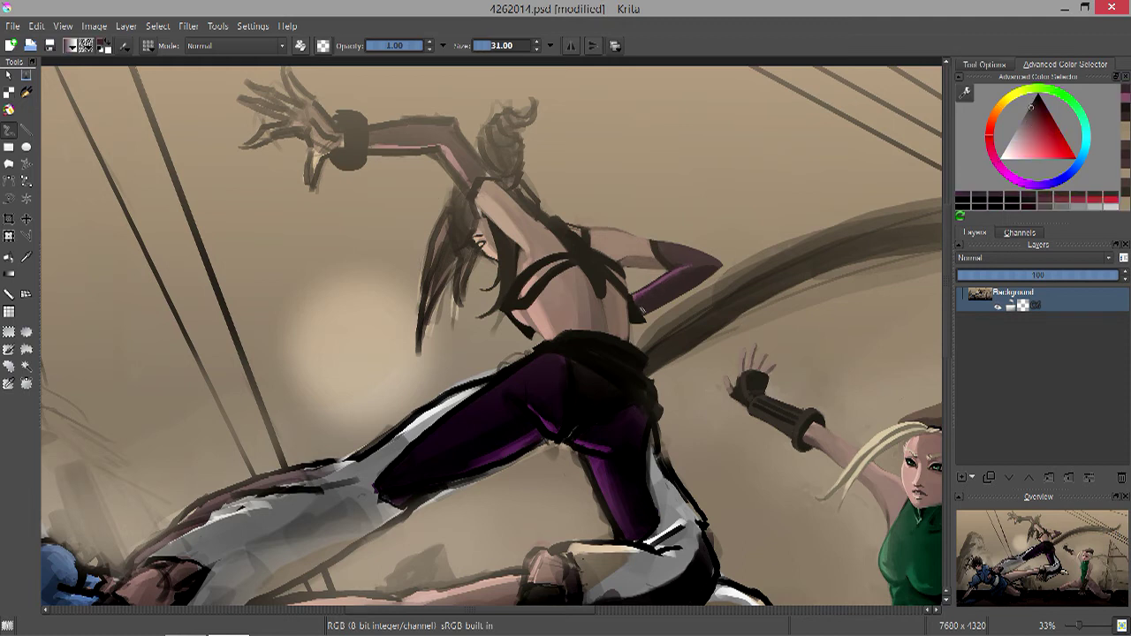
left_click(643, 312, "ctrl")
key("bracketleft")
key("bracketleft")
key("bracketleft")
key("bracketleft")
Fill out the leaping fighter's dark hair beside the neck and behind the shoulder below the bun, using sampled tones.
left_click(518, 305, "ctrl")
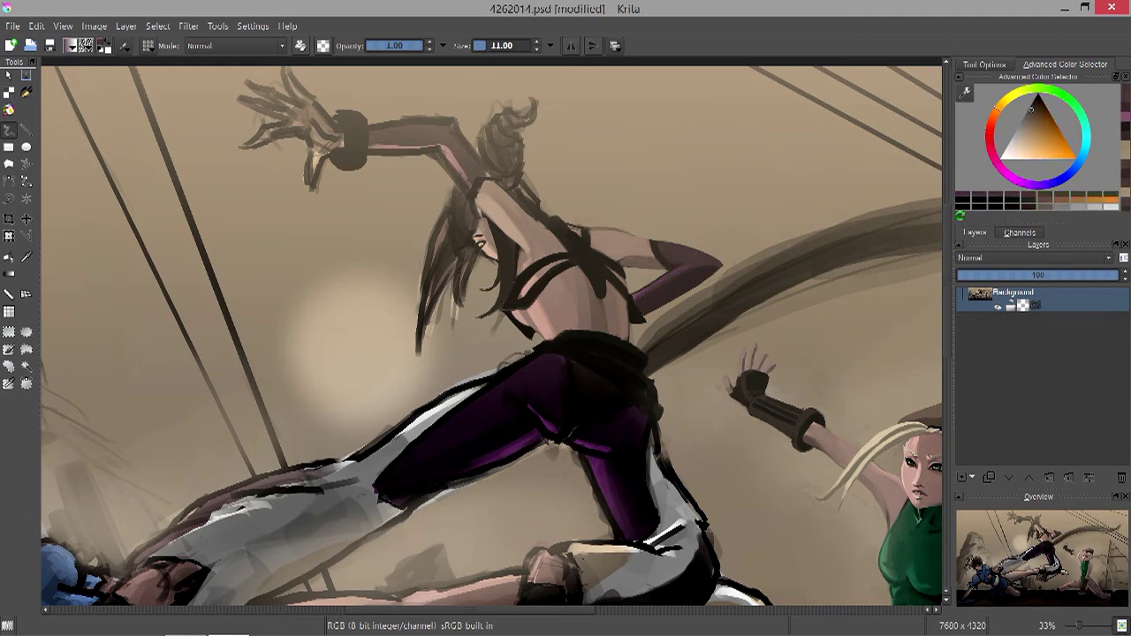
left_click(498, 266, "ctrl")
left_click(497, 265, "ctrl")
left_click(497, 265, "ctrl")
left_click(524, 206, "ctrl")
key("bracketright")
key("bracketright")
key("bracketright")
left_click(523, 206, "ctrl")
left_click(524, 206, "ctrl")
left_click(510, 168, "ctrl")
left_click(510, 168, "ctrl")
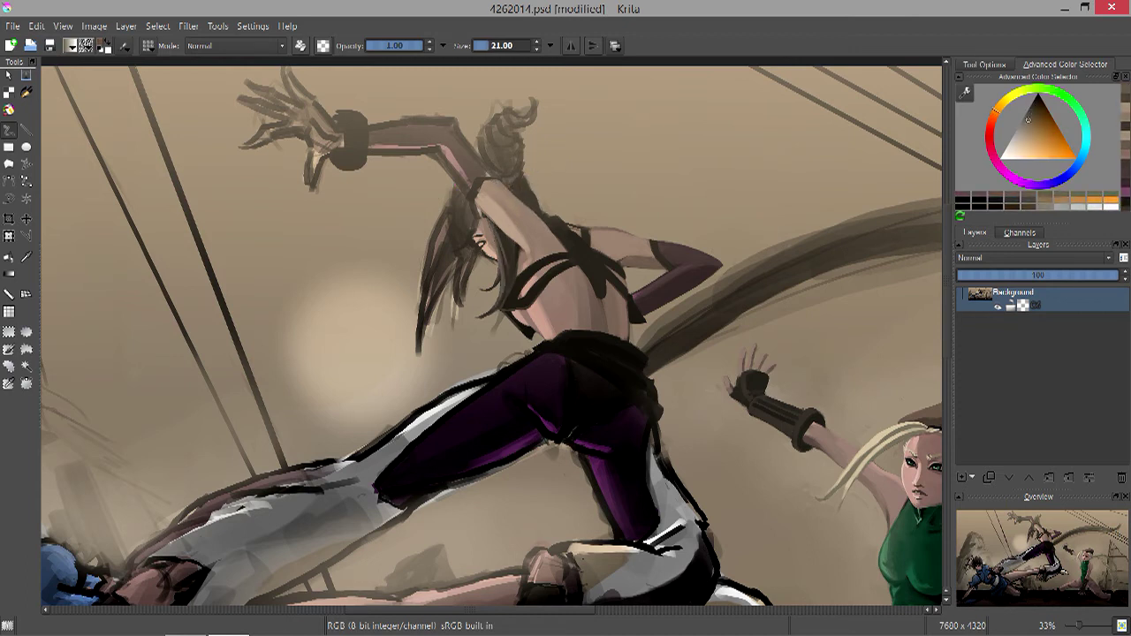
Repaint the leaping fighter's curled hair bun as a solid dark shape with sampled hair tones and an 11 px brush.
left_click(510, 168, "ctrl")
key("bracketleft")
key("bracketleft")
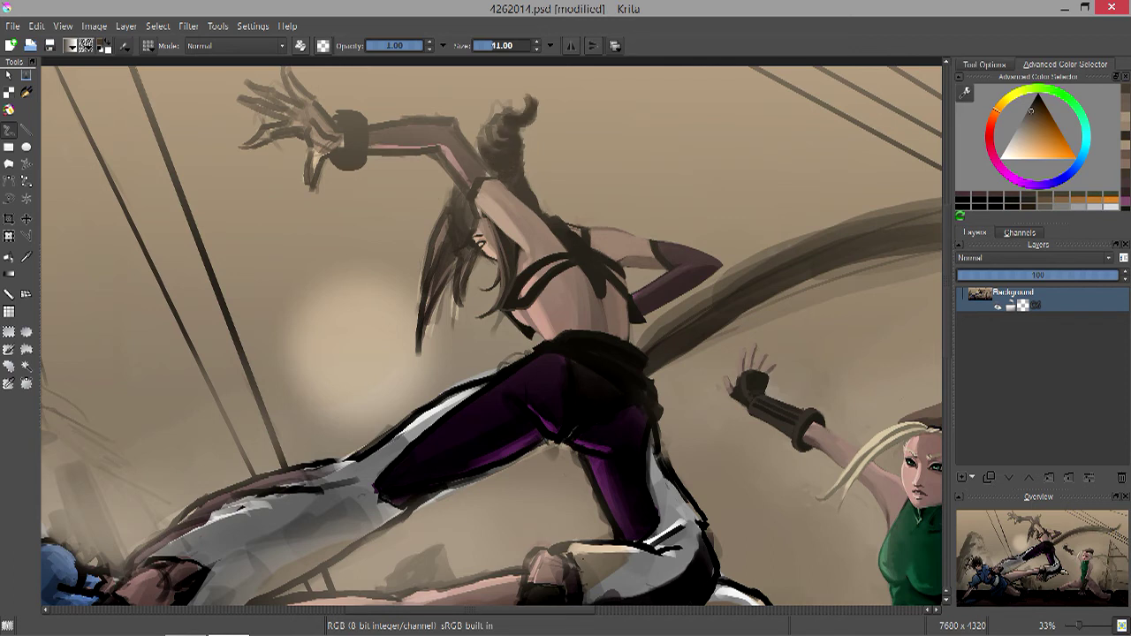
key("bracketright")
key("bracketright")
key("bracketright")
Clean up the hair bun's outline and define its twisted bands using sampled tones with 31 px and 11 px brushes.
left_click(554, 220, "ctrl")
left_click(555, 220, "ctrl")
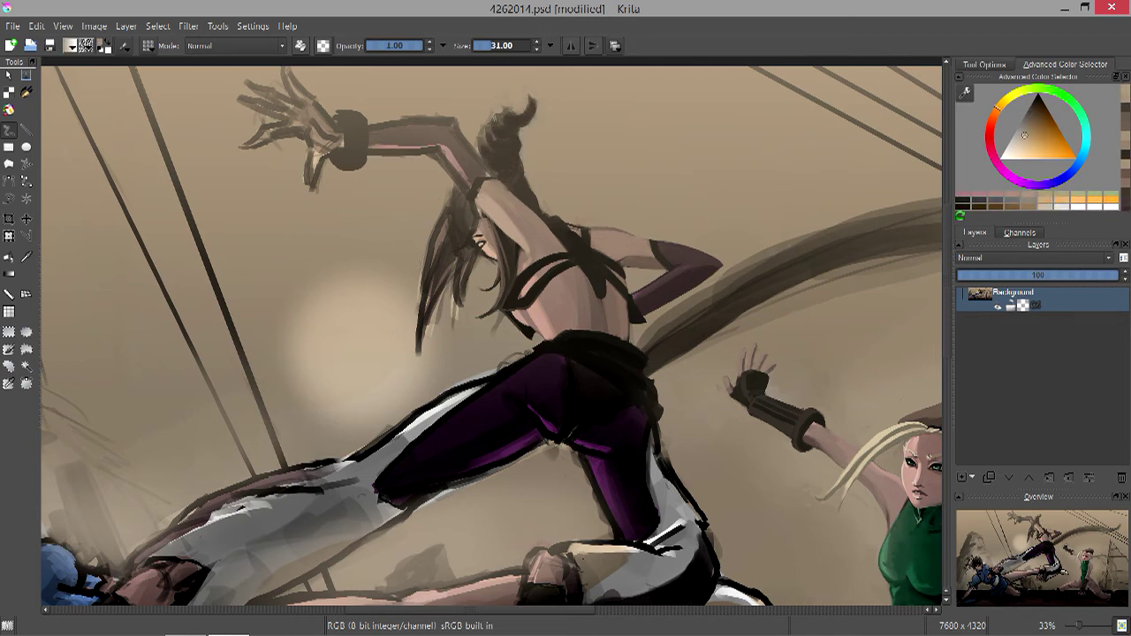
left_click(554, 220, "ctrl")
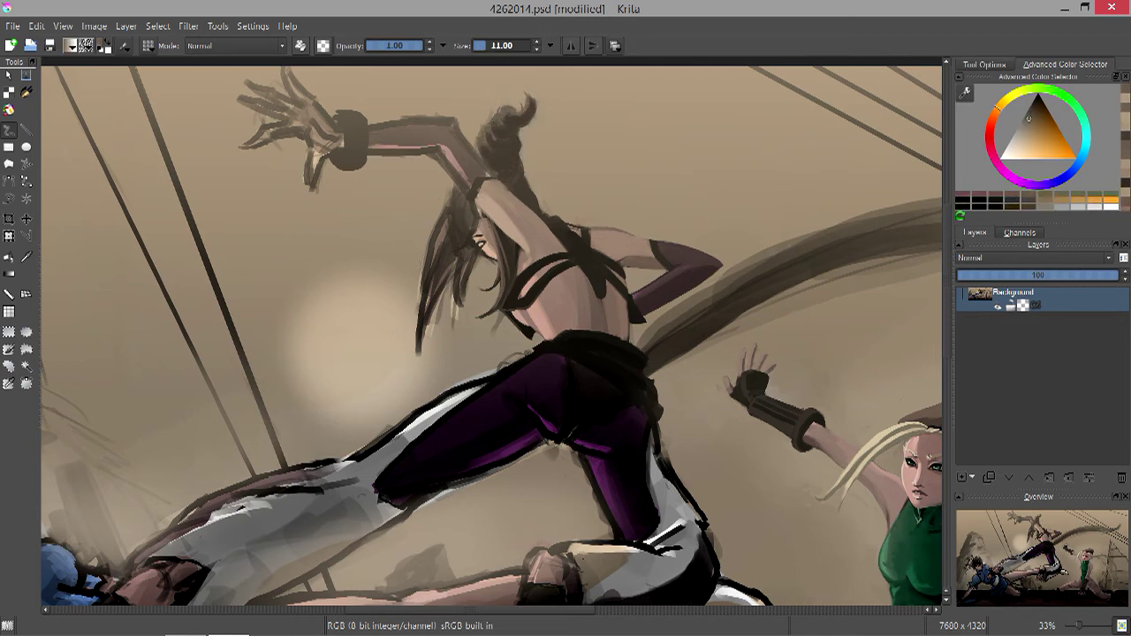
left_click(554, 220, "ctrl")
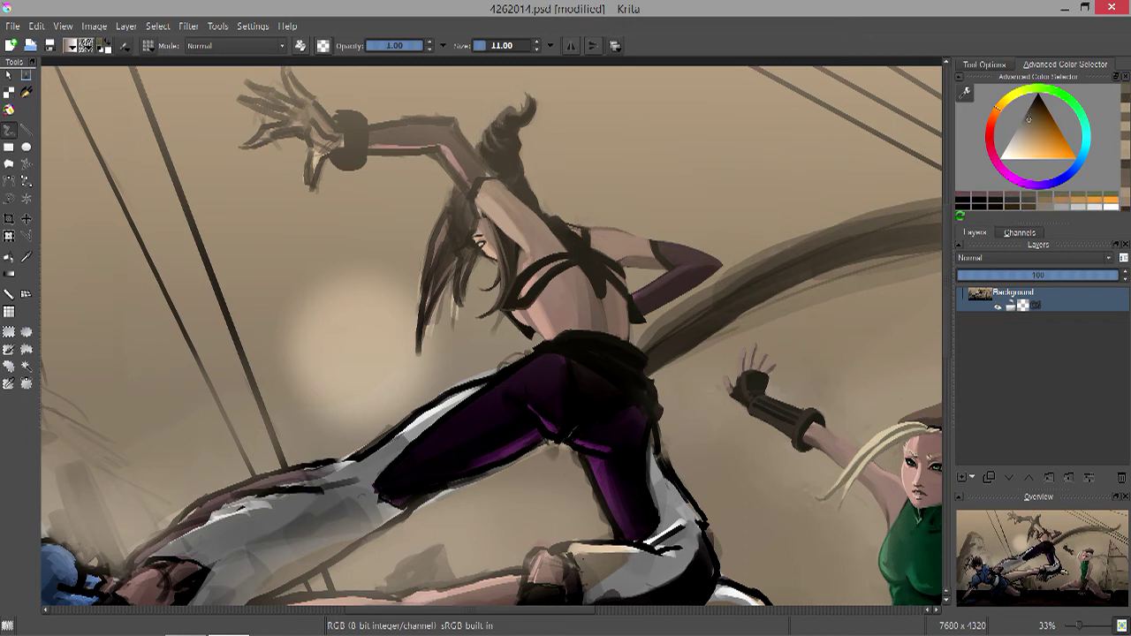
left_click(554, 220, "ctrl")
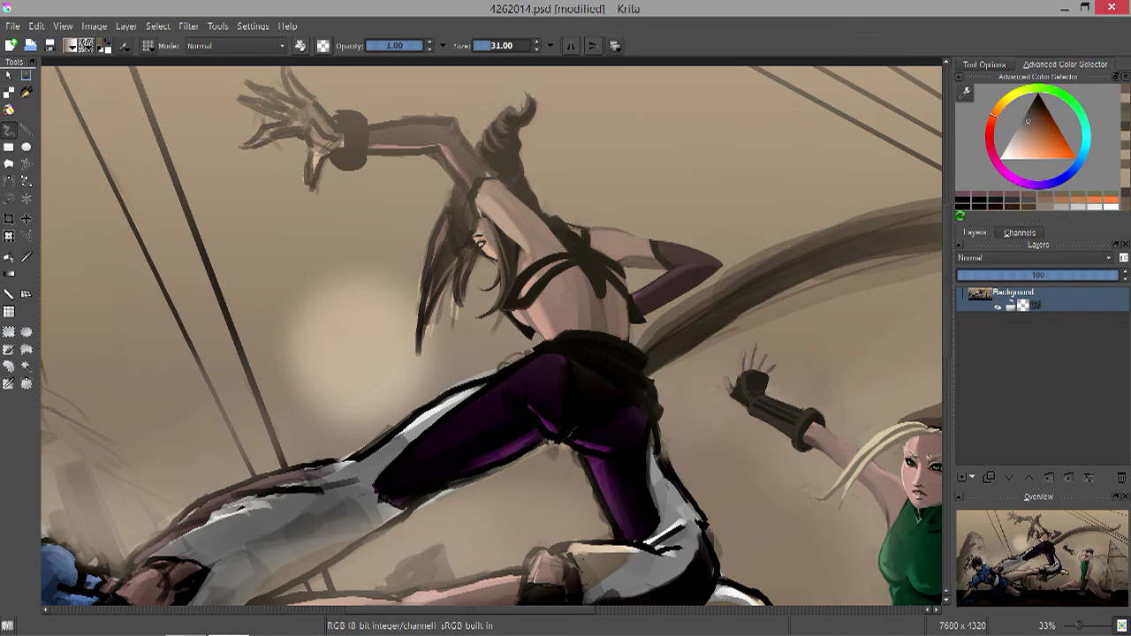
Smooth the shading of the raised arm's sleeve and clean its edges with sampled tones, reducing the brush to 11 px.
left_click(487, 177, "ctrl")
key("bracketright")
left_click(555, 220, "ctrl")
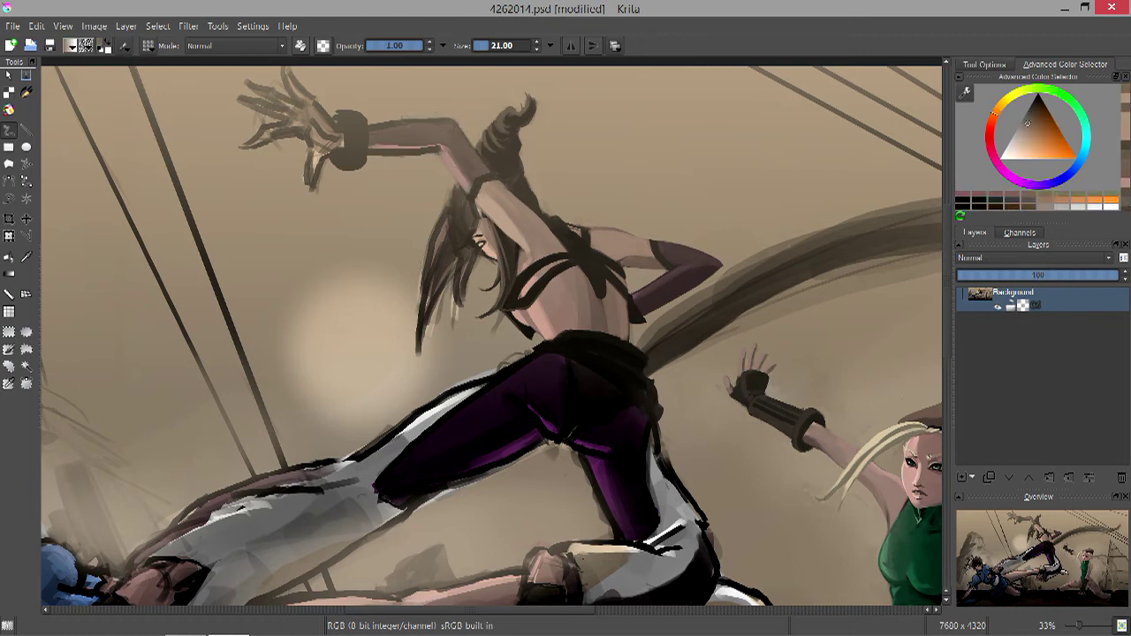
left_click(378, 153, "ctrl")
key("bracketleft")
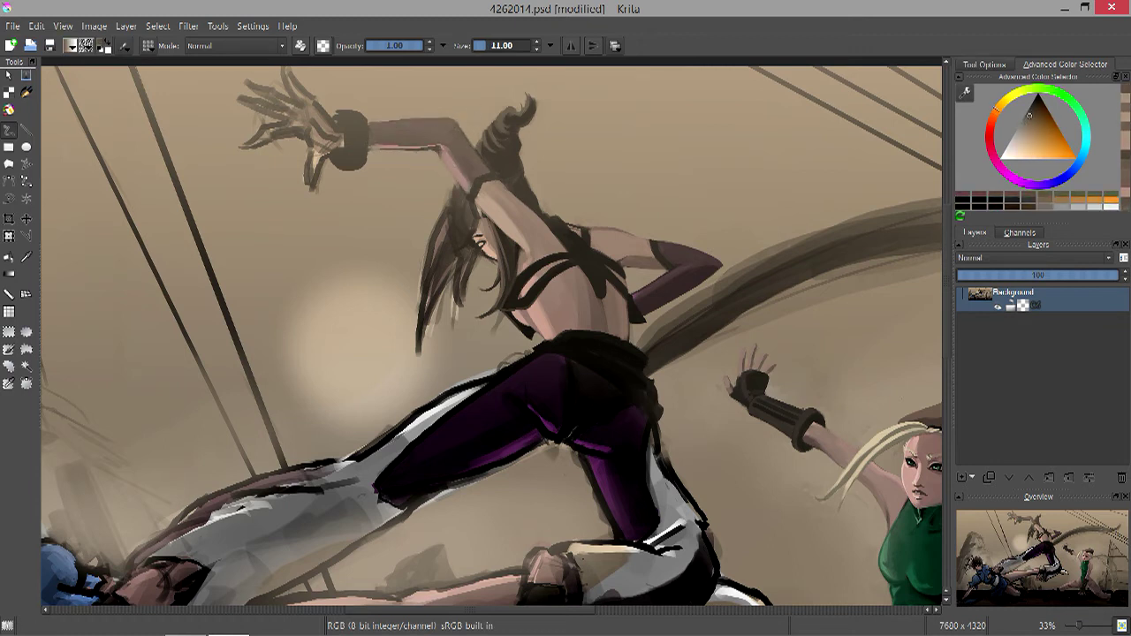
left_click(412, 147, "ctrl")
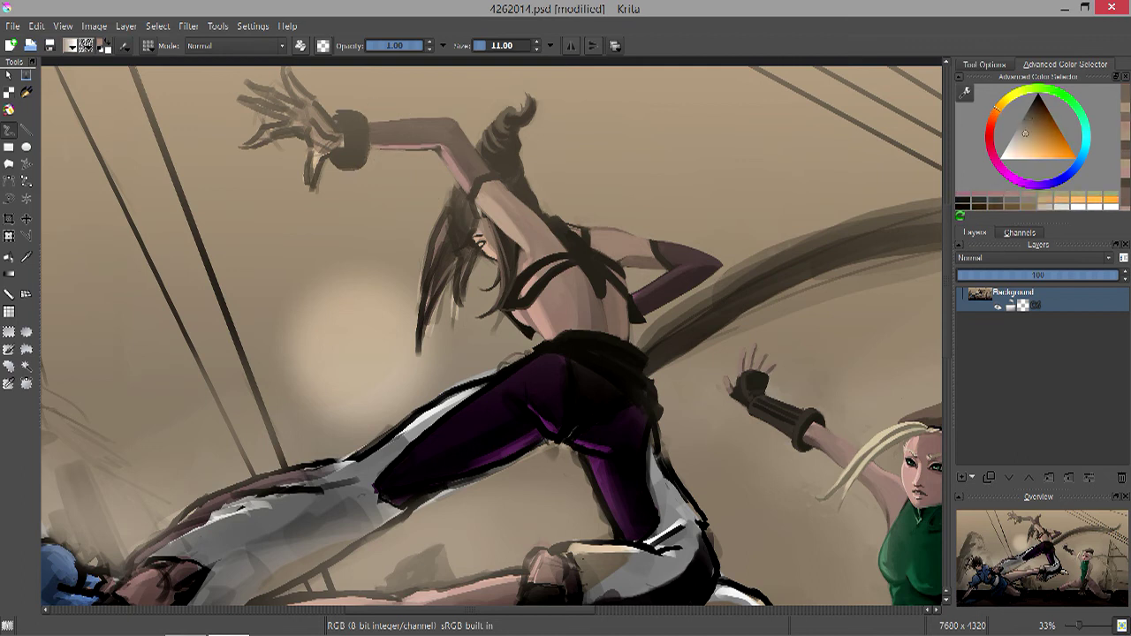
Recolor the raised arm's wrist cuff in a lighter sampled brown and trim the bent arm's cuff with background tones.
left_click(368, 173, "ctrl")
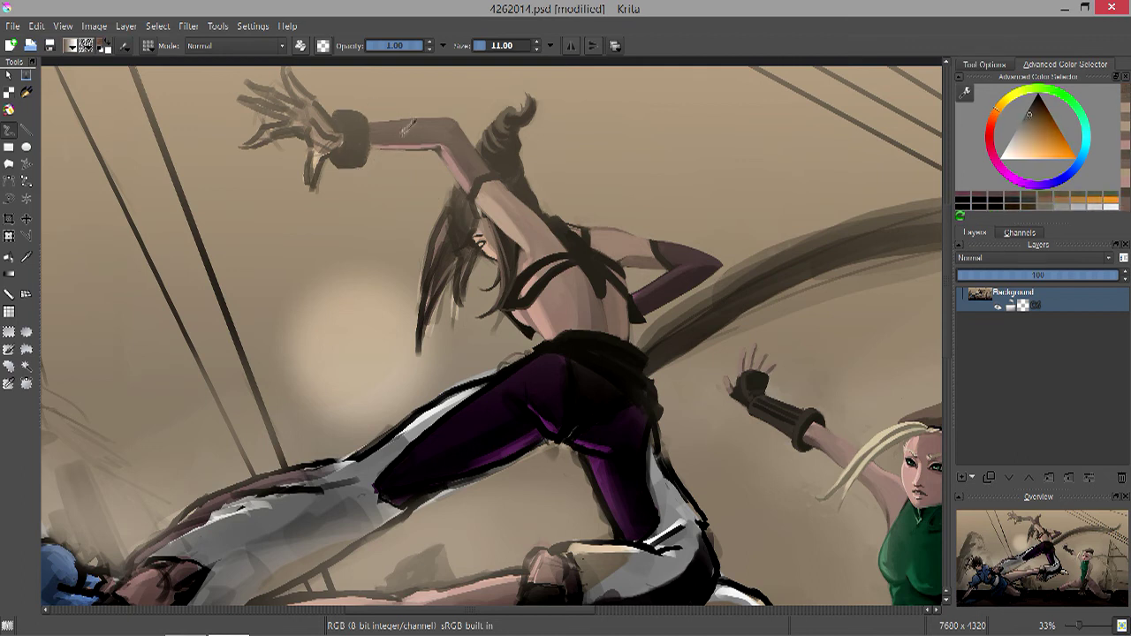
key("bracketright")
key("bracketright")
left_click(382, 176, "ctrl")
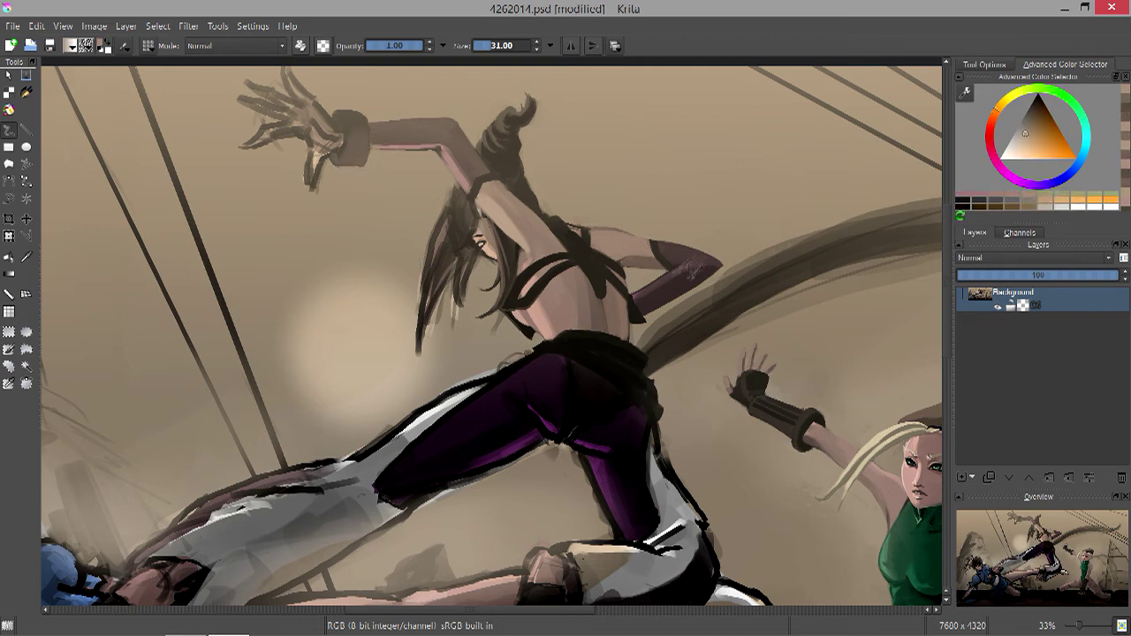
left_click(634, 316, "ctrl")
key("bracketleft")
left_click(638, 325, "ctrl")
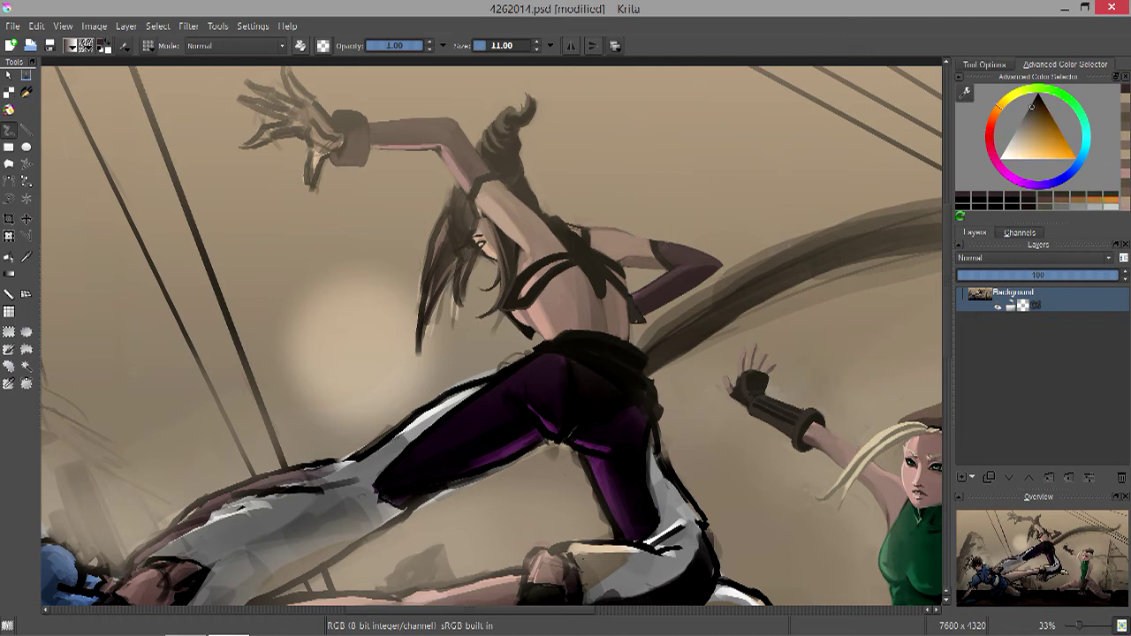
Paint dark pointed spikes around the raised arm's wrist cuff with 11 px and 21 px brushes.
key("bracketleft")
left_click_drag(355, 91, 355, 112)
key("bracketright")
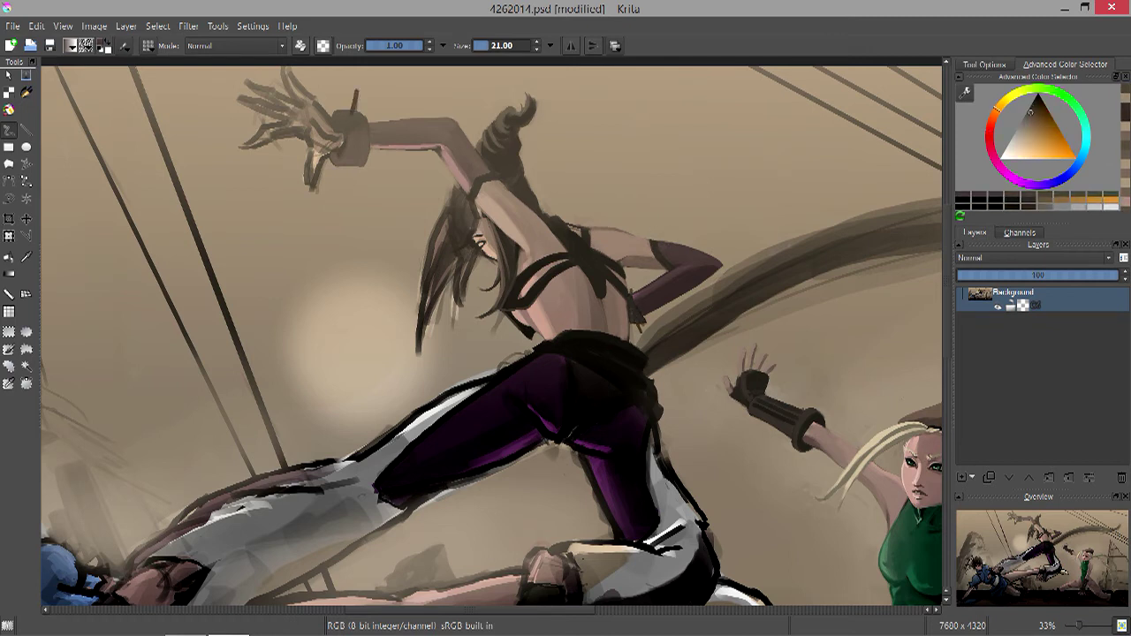
left_click(362, 124, "ctrl")
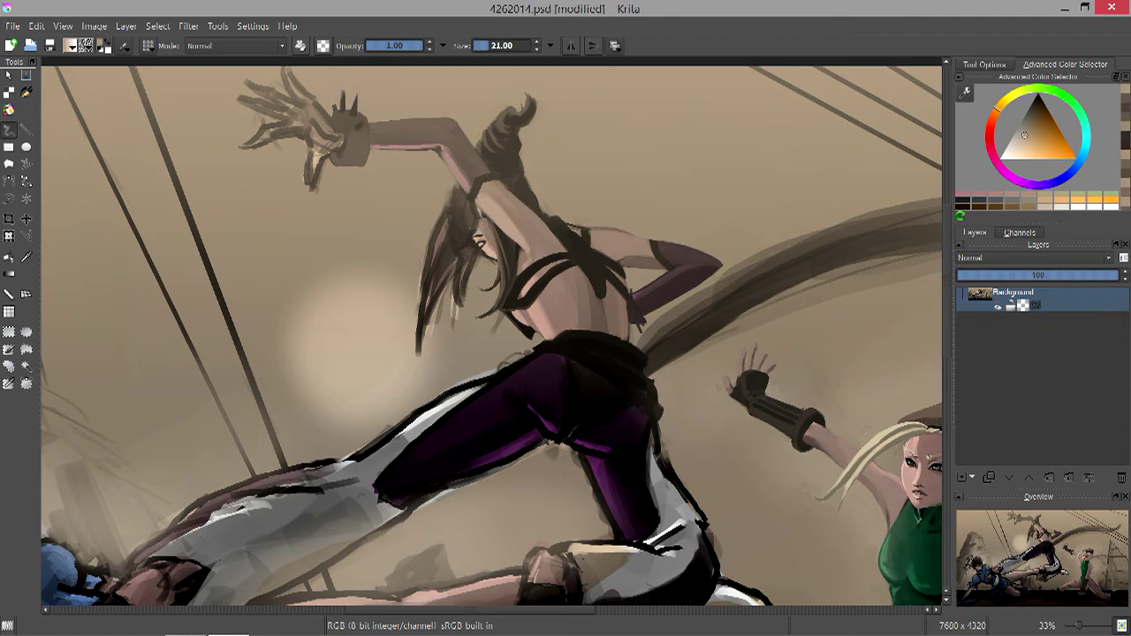
left_click_drag(356, 152, 357, 168)
left_click(358, 141, "ctrl")
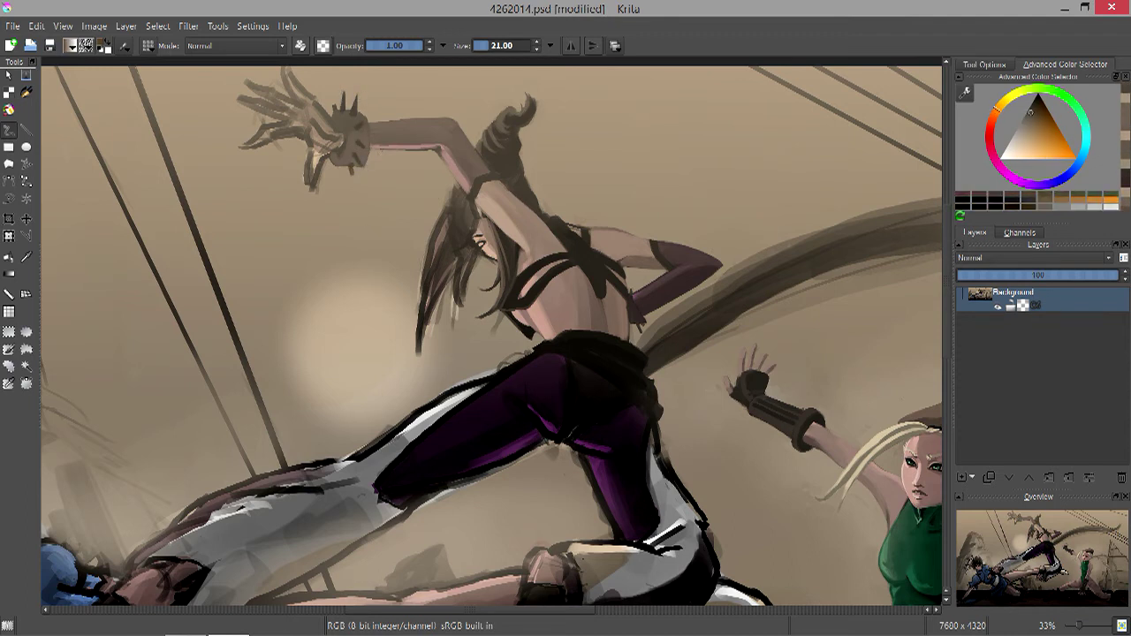
Paint purple lips and refine the leaping fighter's face with a fine 10–11 px brush.
key("bracketleft")
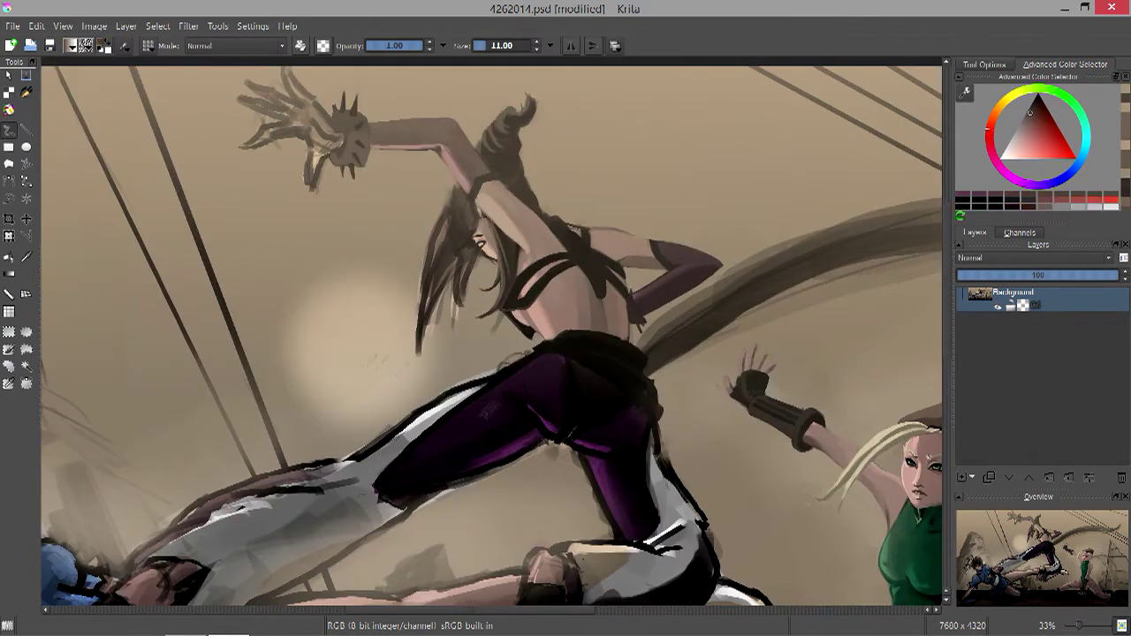
key("bracketleft")
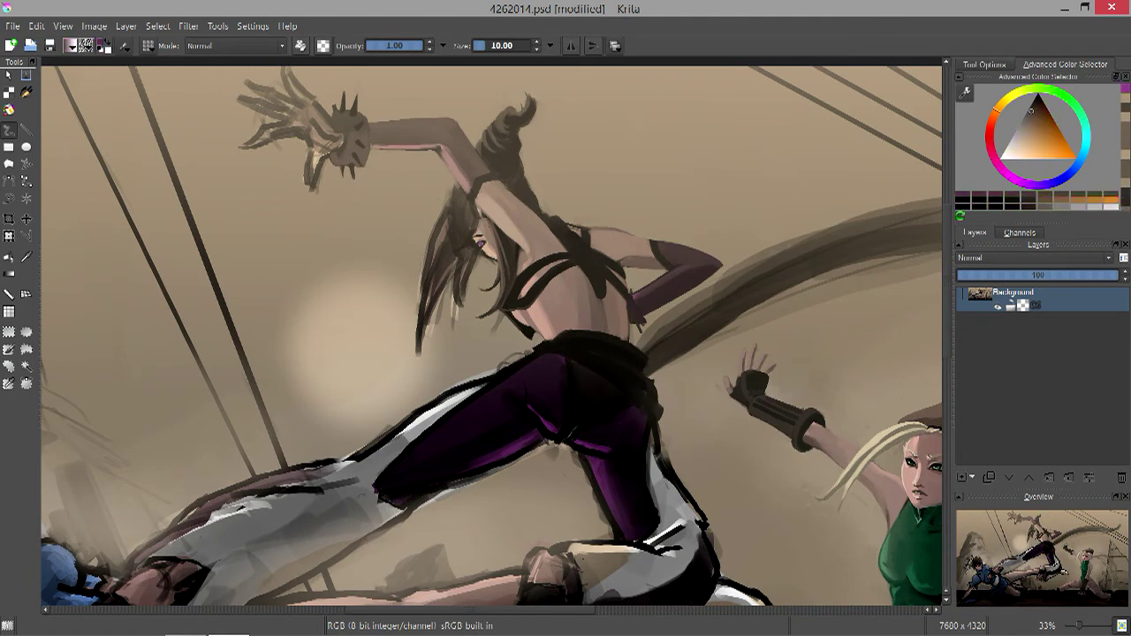
key("bracketright")
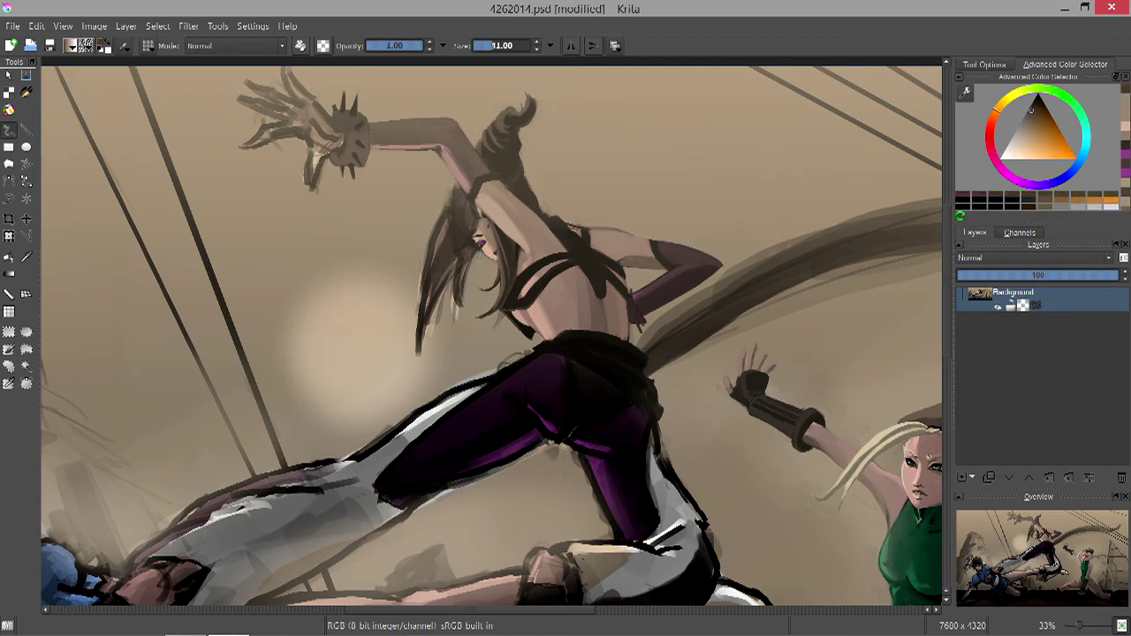
Fill and reshape the long hair lock beside the leaping fighter's face, adjusting the tone lighter and darker.
key("bracketright")
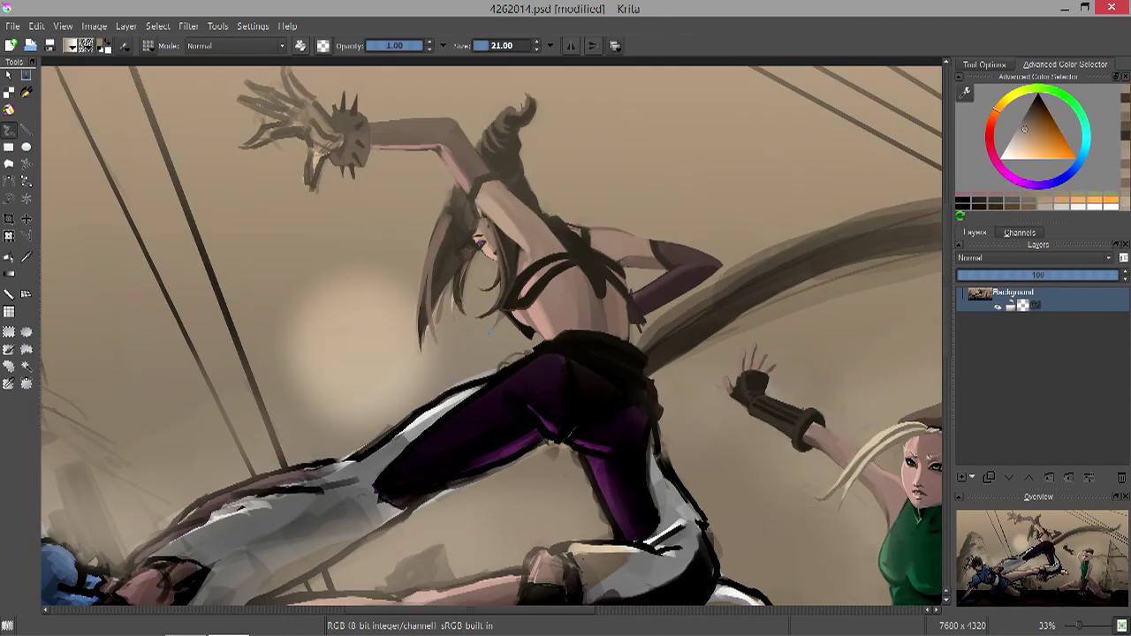
key("l")
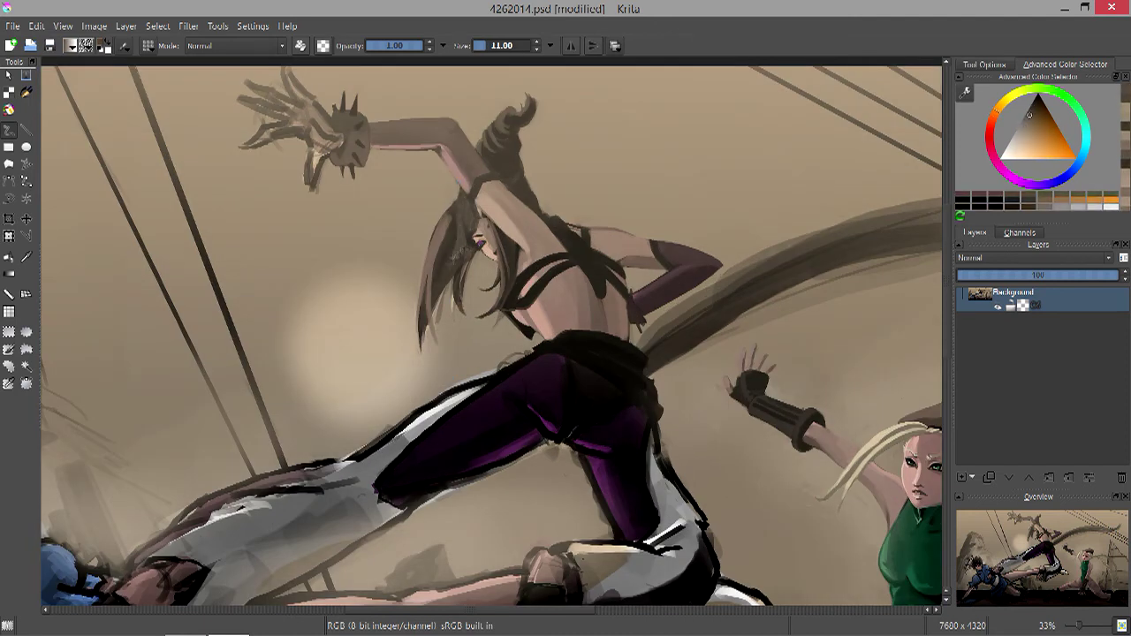
key("k")
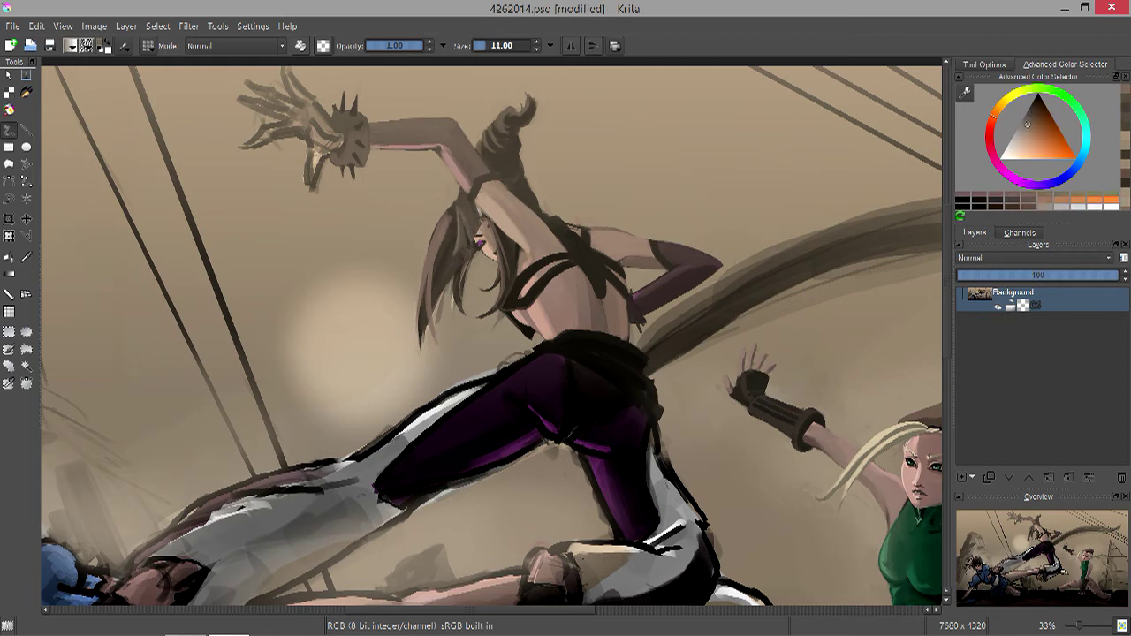
key("l")
key("bracketright")
key("bracketright")
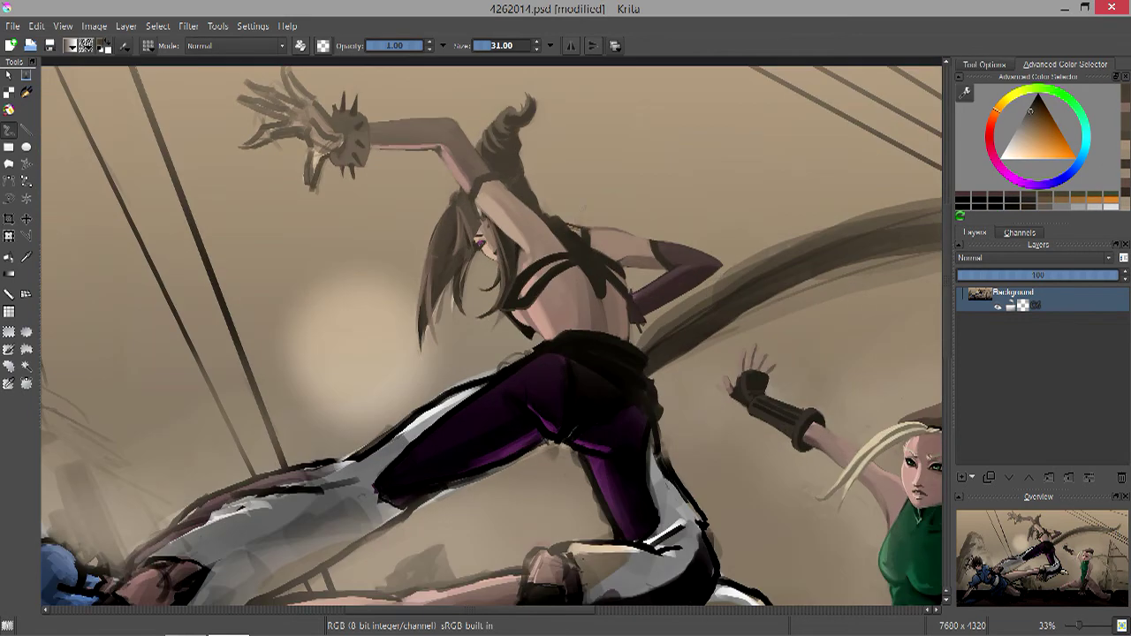
key("k")
key("bracketleft")
key("l")
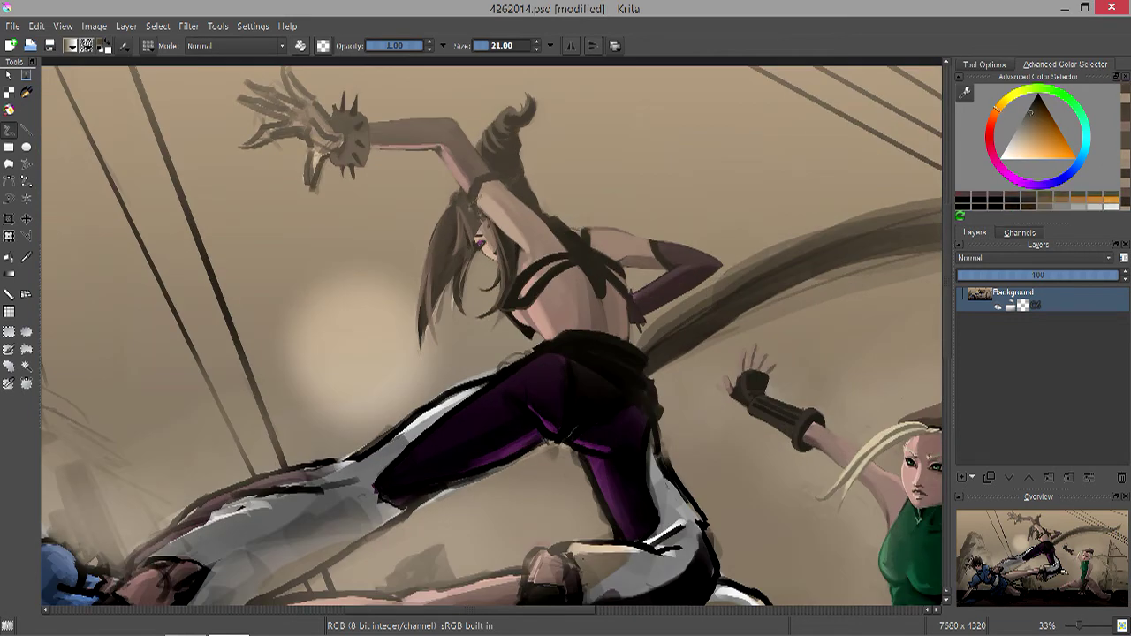
Paint a solid dark glove over the raised hand's palm and cover the sketched fingers with background color.
key("l")
key("k")
key("bracketright")
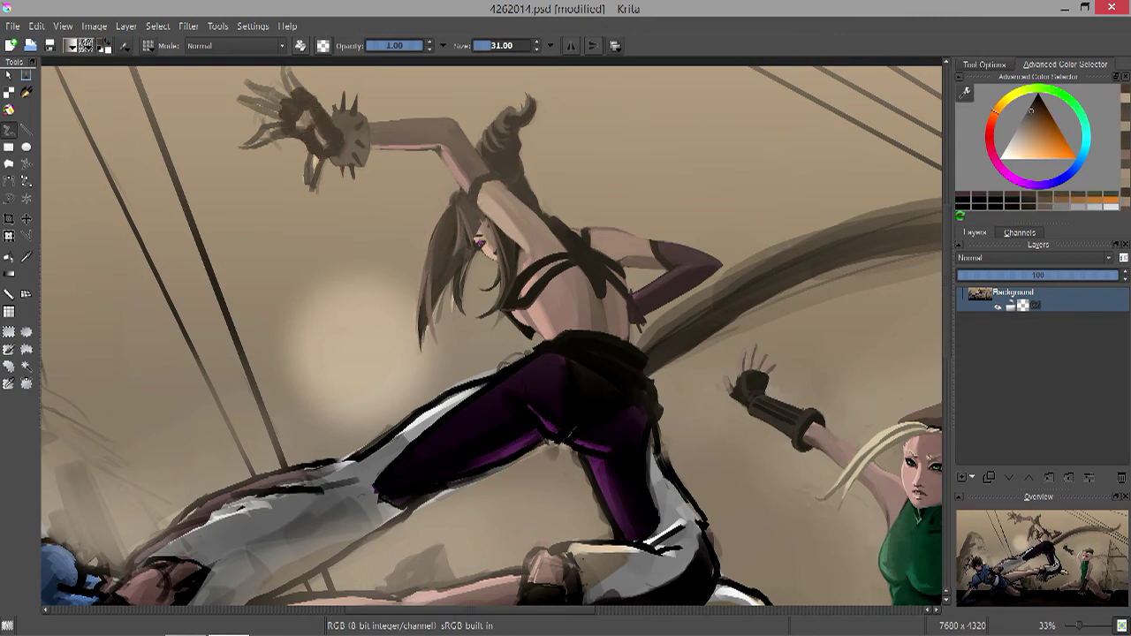
key("l")
mouse_move(296, 137)
left_mouse_down()
mouse_move(243, 141)
mouse_move(265, 93)
mouse_move(292, 81)
left_mouse_up()
key("k")
left_click_drag(312, 189, 320, 164)
key("l")
key("bracketleft")
key("k")
key("l")
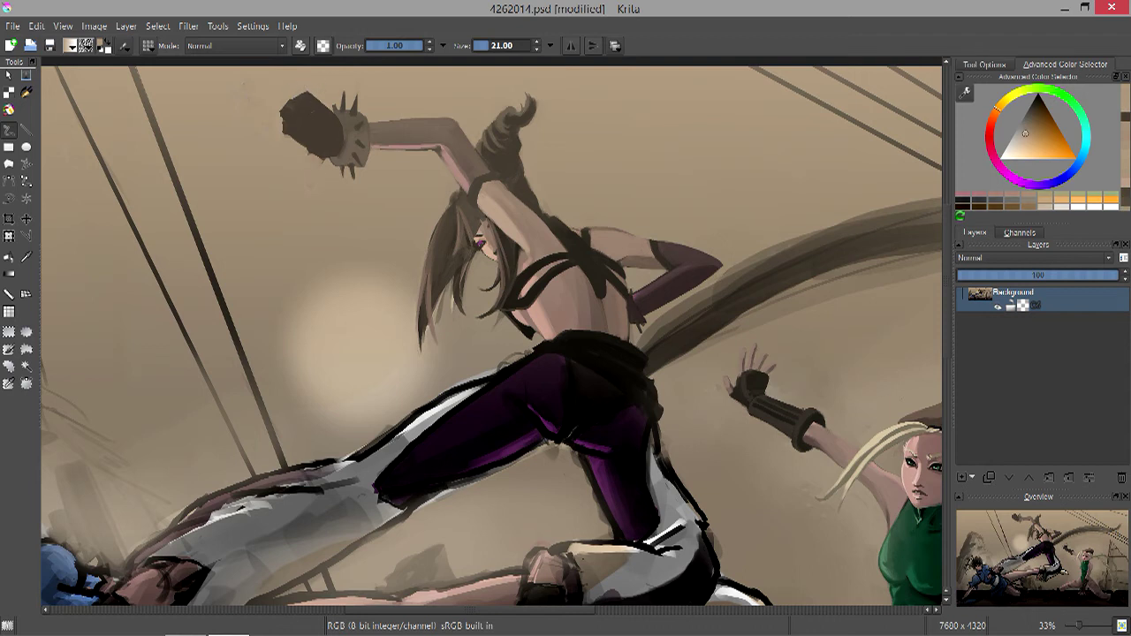
Paint the raised hand's spread fingers and thumb in brown skin tones extending from the dark glove.
key("k")
key("l")
key("bracketleft")
key("bracketleft")
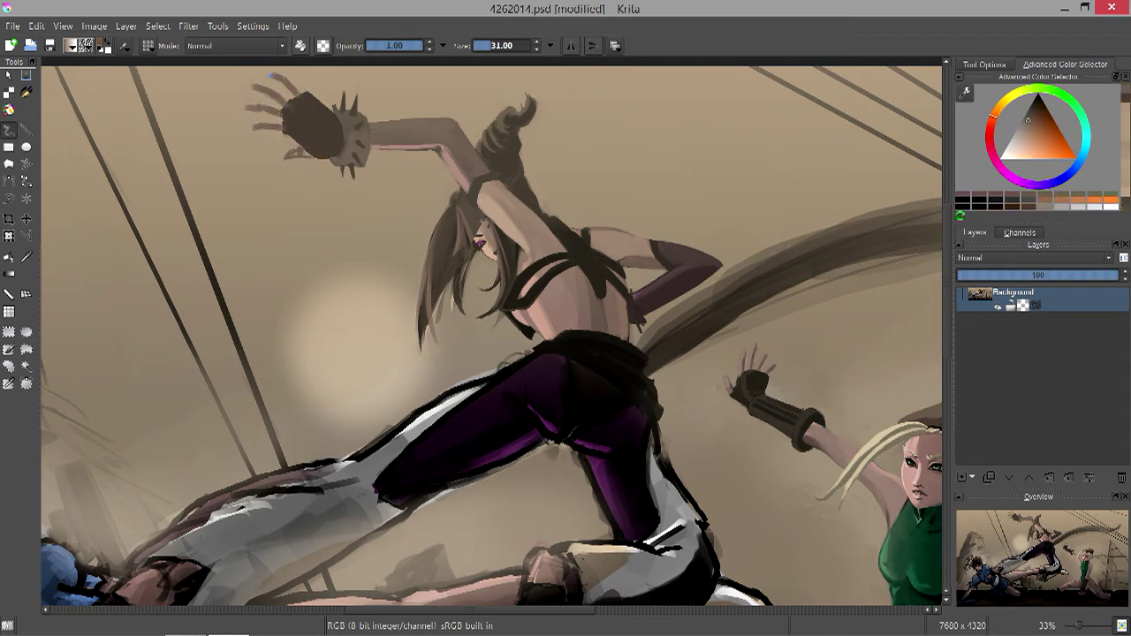
key("k")
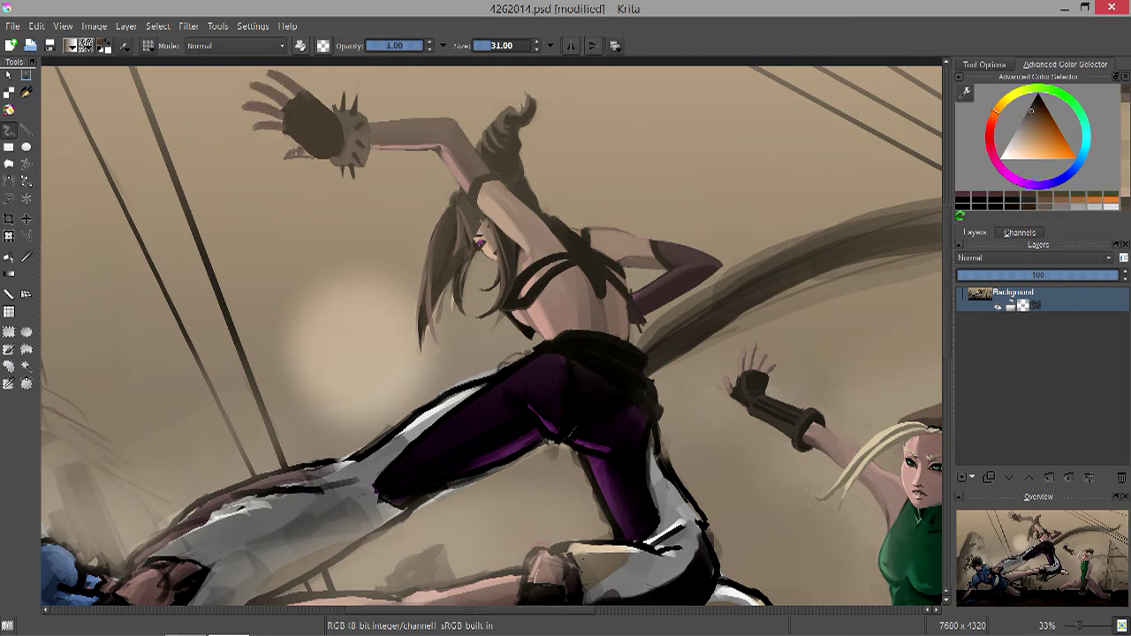
key("l")
key("bracketleft")
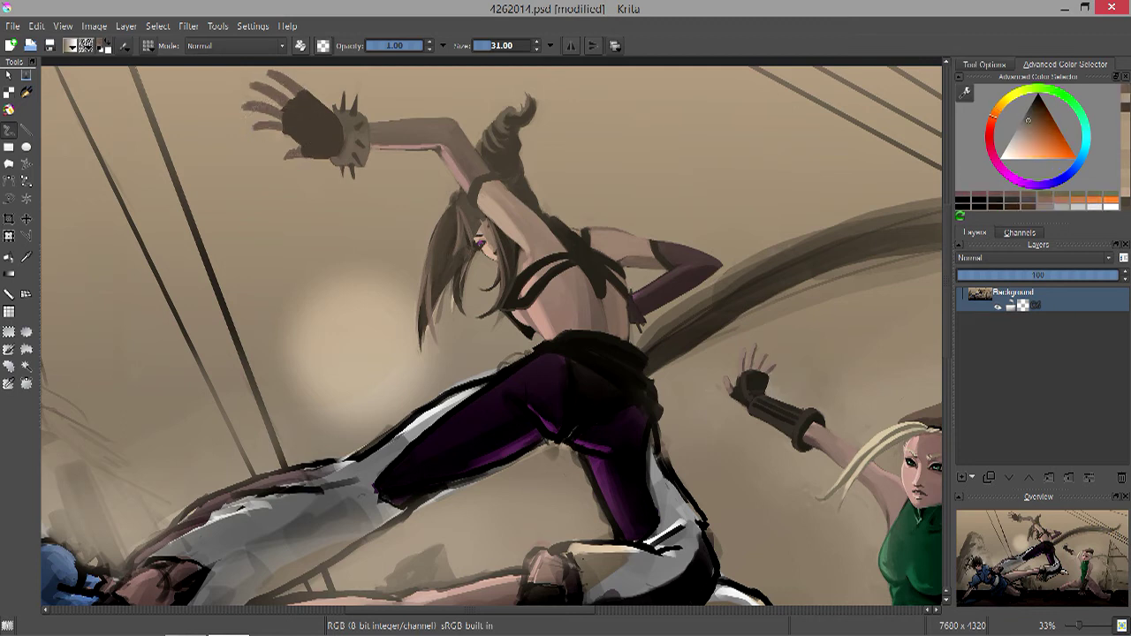
key("k")
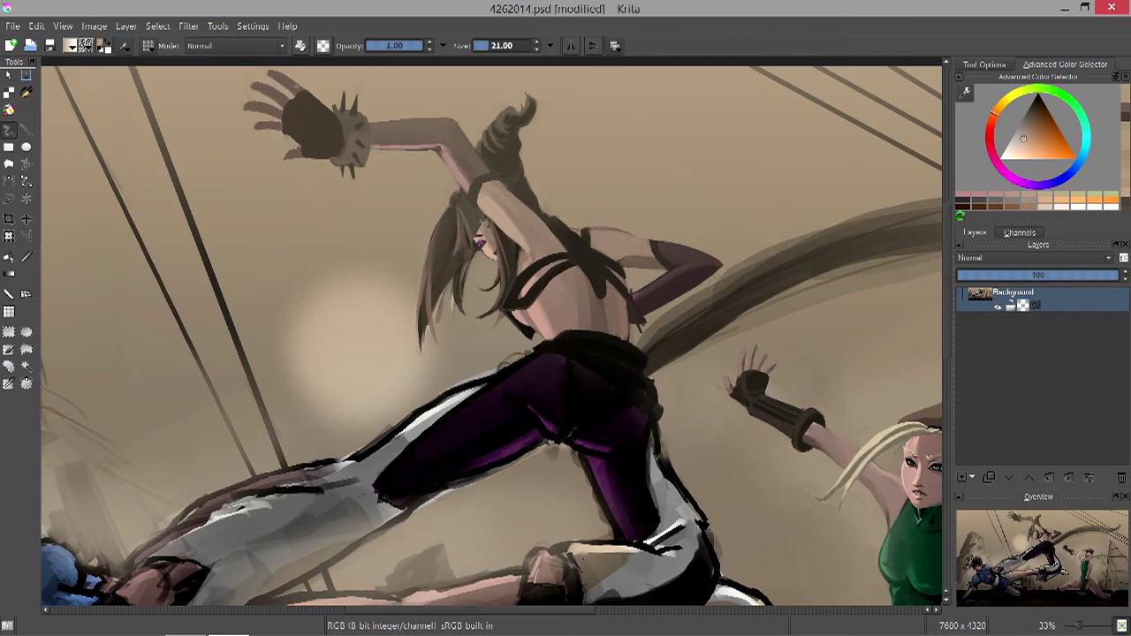
Add lighter skin highlights to the raised hand's fingers and refine the glove around the thumb.
key("k")
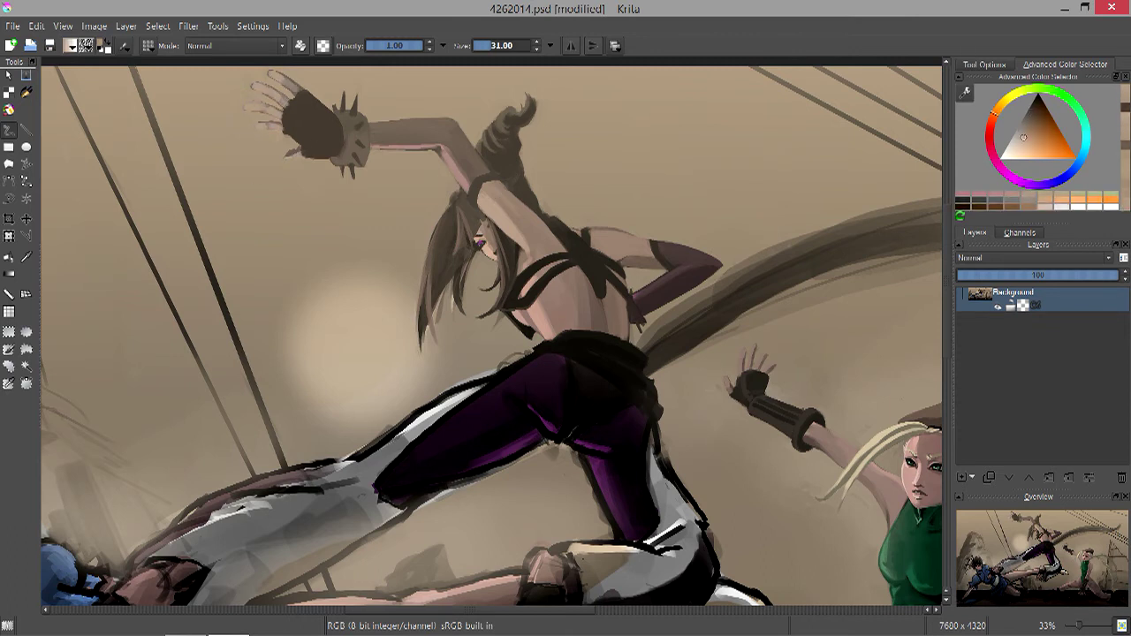
key("k")
key("k")
key("k")
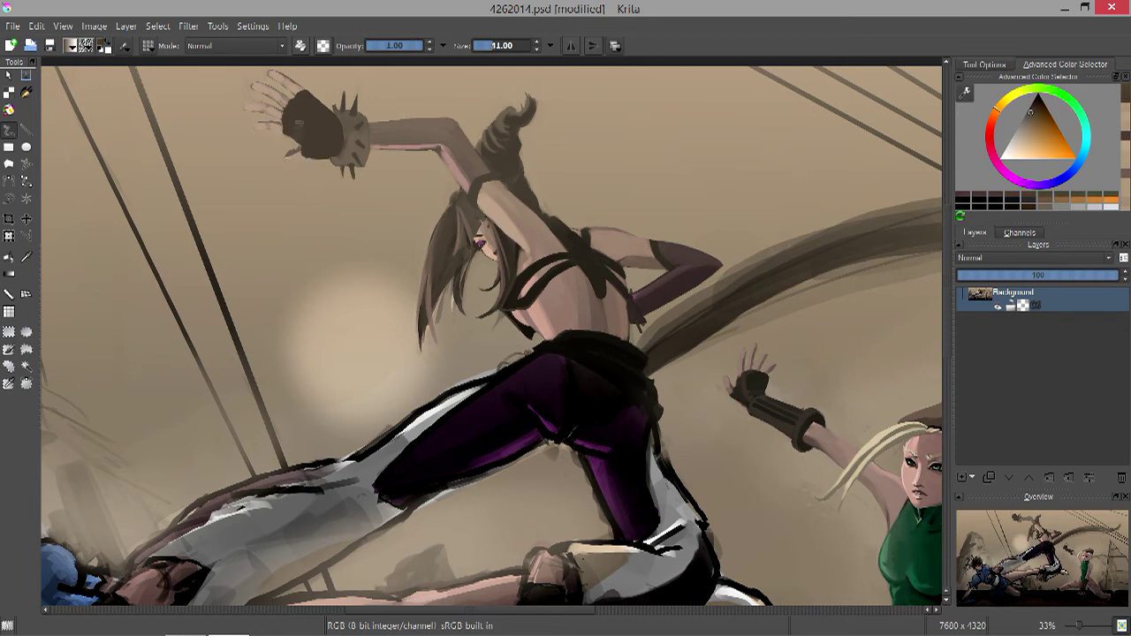
Block in the long sash trailing from the leaping fighter's waist with broad, dark brown strokes.
left_click_drag(343, 208, 263, 147)
key("bracketright")
key("bracketright")
key("bracketright")
key("k")
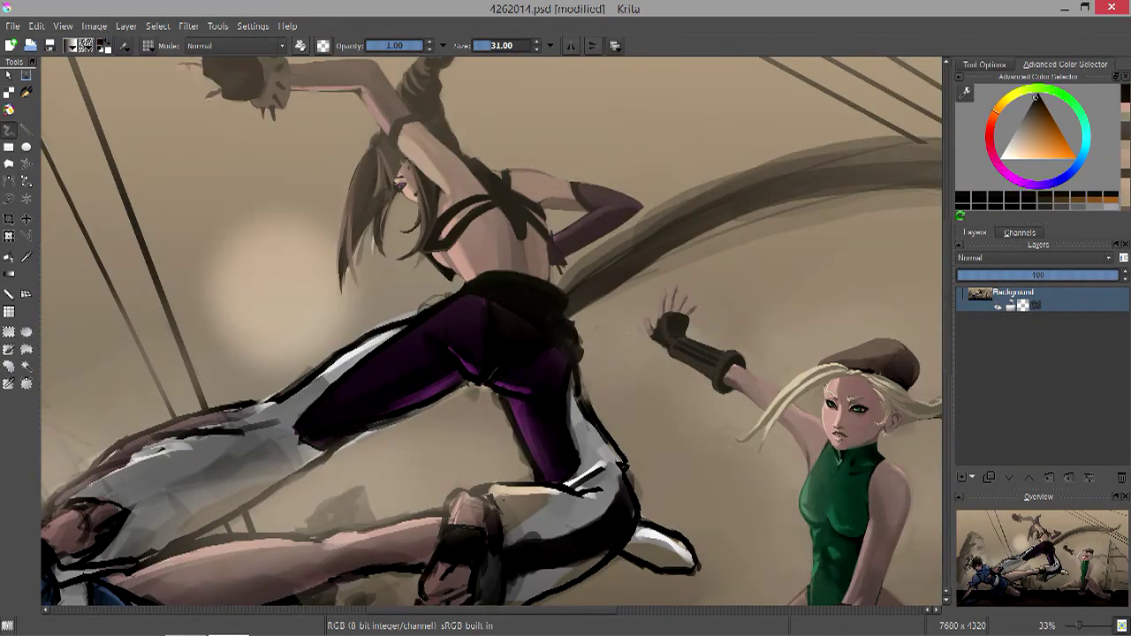
key("minus")
key("bracketleft")
key("bracketleft")
key("bracketleft")
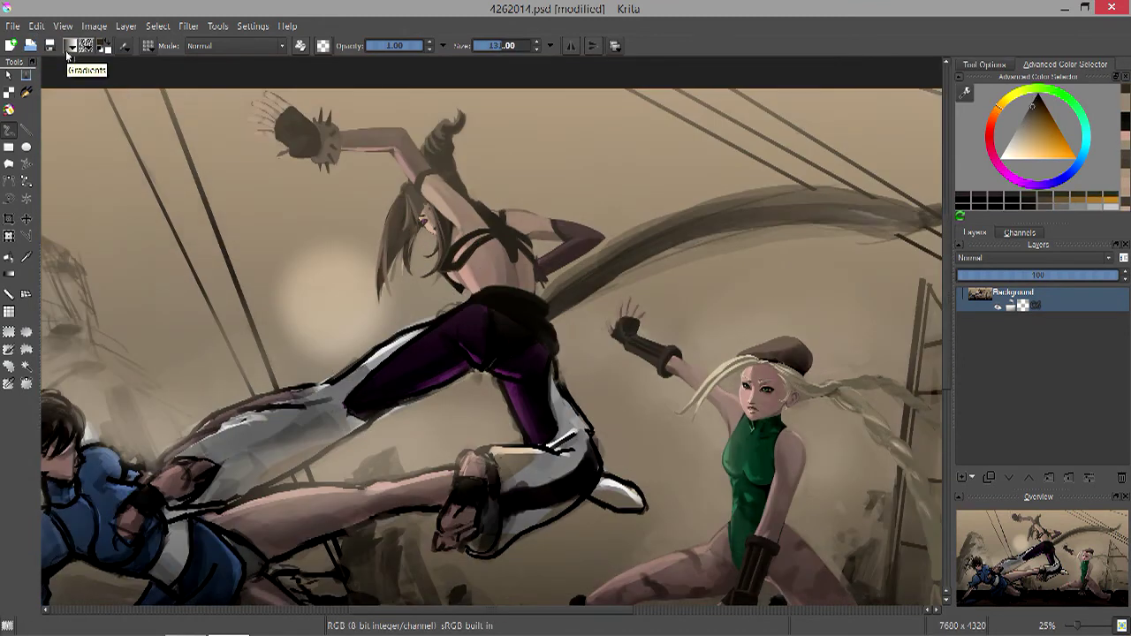
left_click_drag(919, 212, 553, 305)
left_click_drag(742, 221, 553, 314)
mouse_move(917, 203)
left_mouse_down()
mouse_move(638, 238)
mouse_move(695, 207)
left_mouse_up()
left_click_drag(741, 198, 544, 299)
Build up the trailing sash into a solid dark shape with clean edges and a curled tip using adjusted tones.
key("l")
key("l")
key("l")
key("bracketright")
key("bracketright")
key("bracketright")
left_click_drag(840, 235, 587, 301)
mouse_move(884, 225)
left_mouse_down()
mouse_move(763, 189)
mouse_move(716, 196)
left_mouse_up()
left_click_drag(640, 230, 540, 292)
key("l")
key("minus")
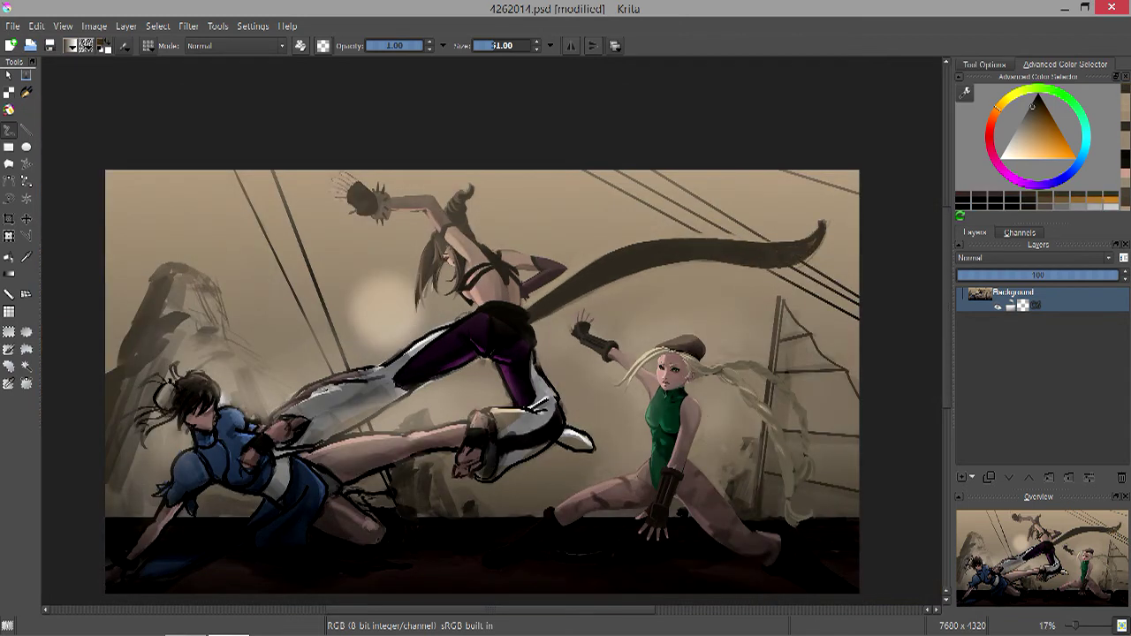
Smooth the seat and thighs of the leaping fighter's purple trousers, painting dark and bright purple tones over the sketch lines.
key("plus")
key("plus")
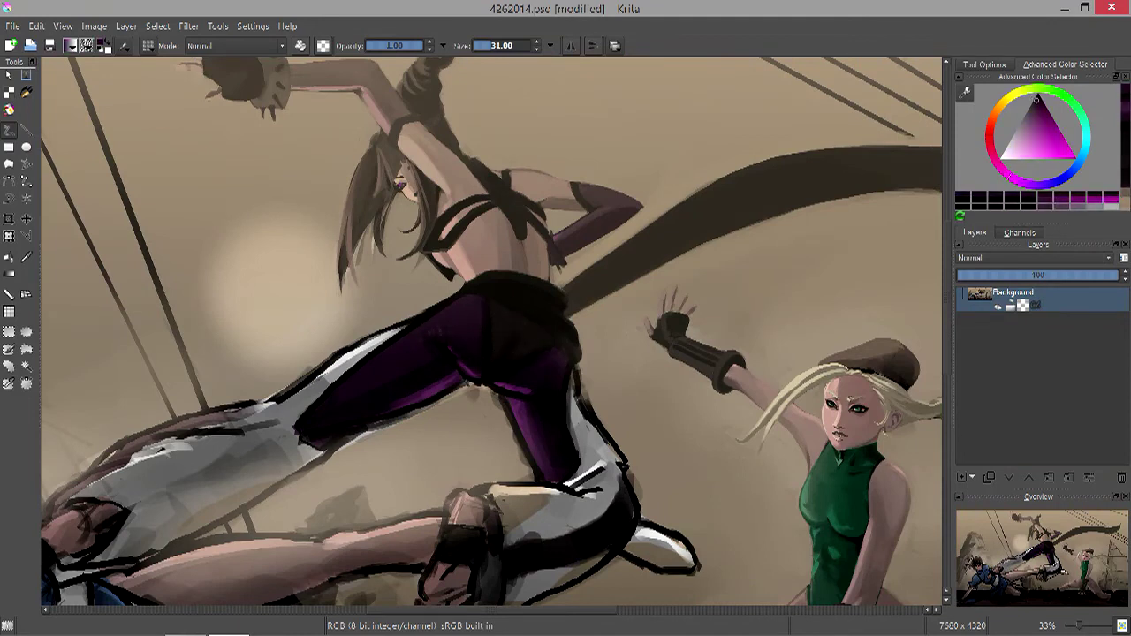
key("bracketleft")
key("bracketright")
key("bracketright")
left_click_drag(478, 389, 535, 473)
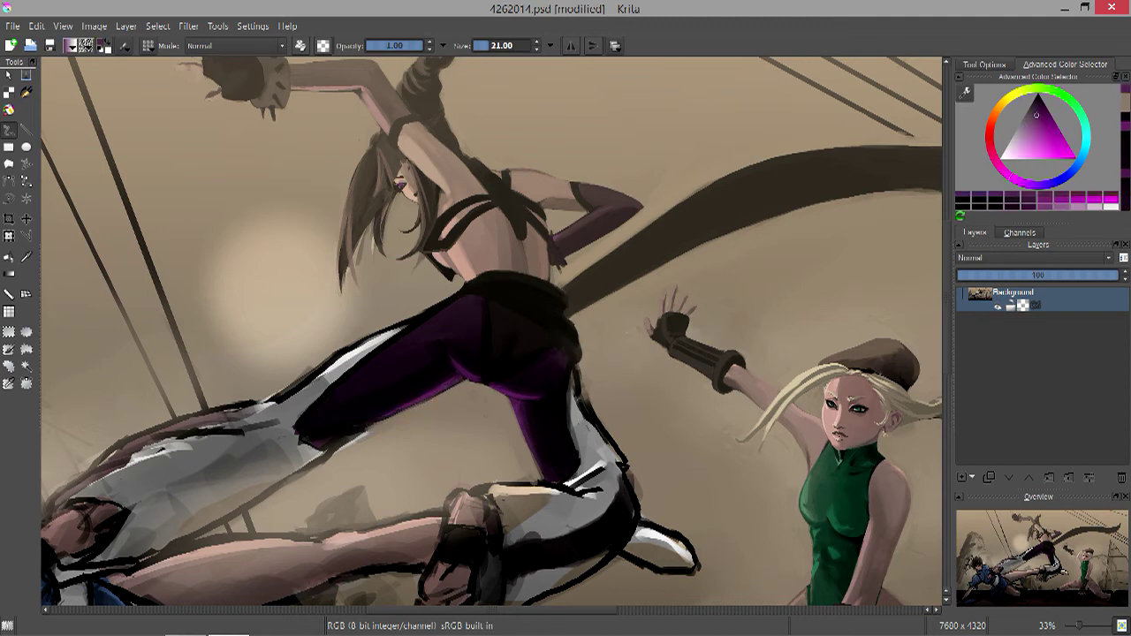
Soften the purple and dark shading across the seat of the leaping fighter's trousers using a 71-size brush.
key("bracketright")
key("bracketright")
key("bracketright")
key("bracketright")
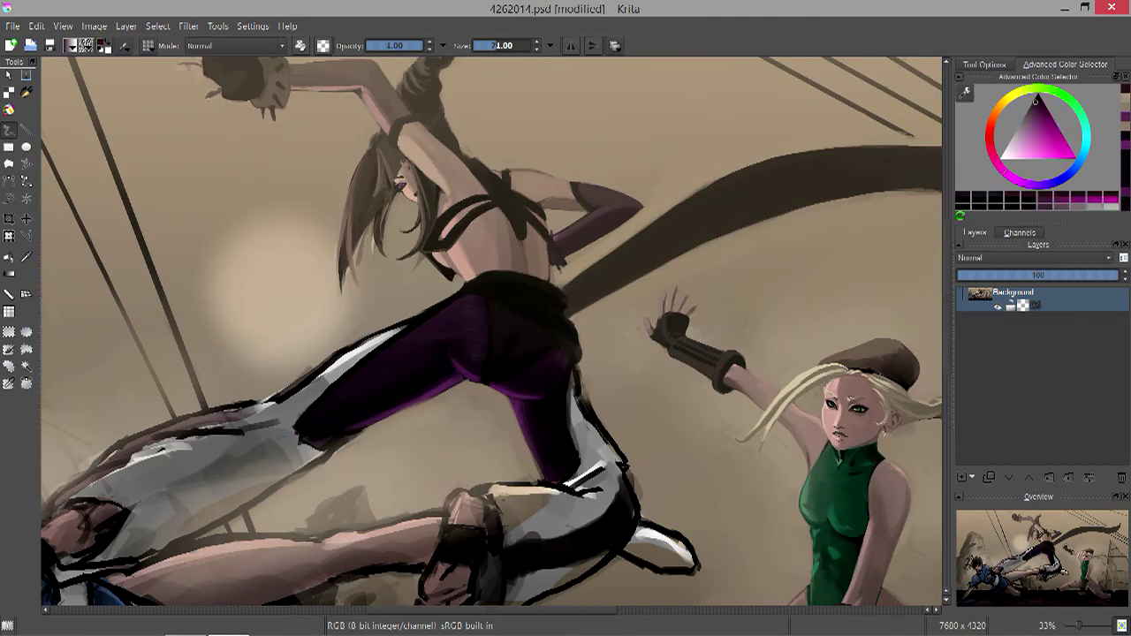
Paint out the black sketch outline along the outer thigh of the bent leg, leaving a clean pale grey trouser panel.
key("bracketleft")
key("bracketleft")
key("bracketleft")
key("bracketleft")
key("bracketleft")
key("bracketleft")
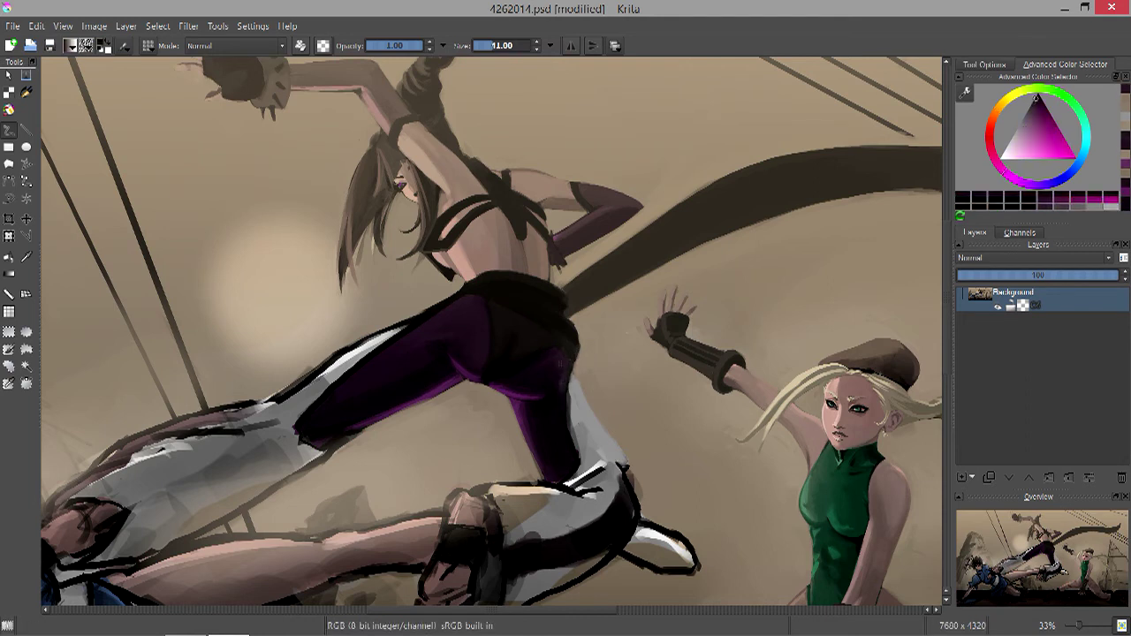
Smooth the white fabric at the bent knee, covering the black sketch strokes in the fold with grey and white tones.
key("plus")
key("minus")
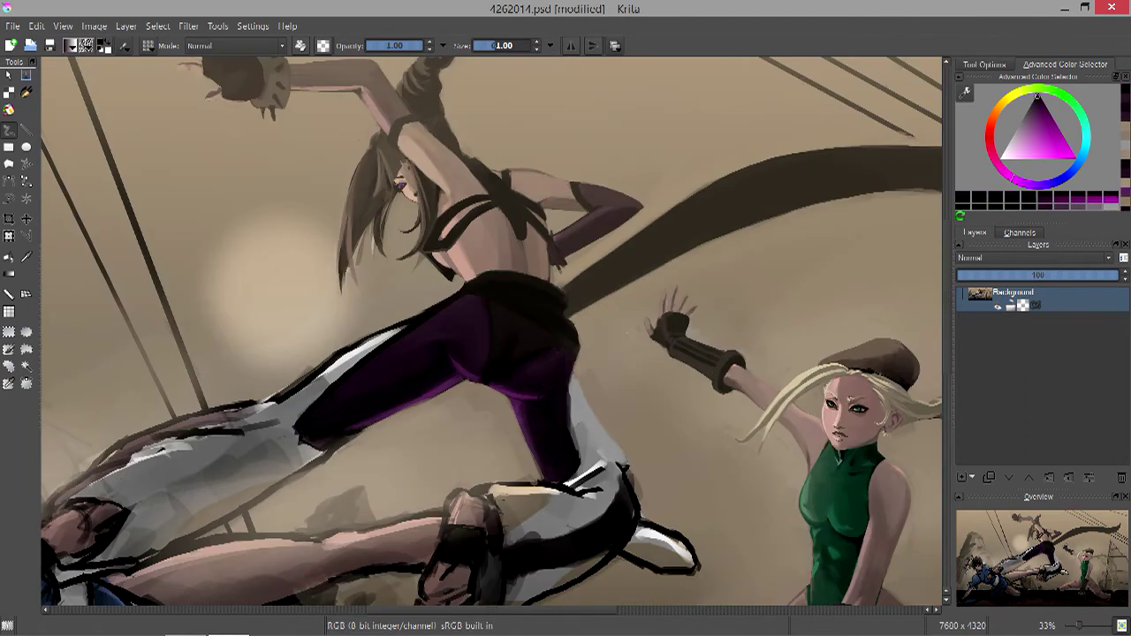
key("minus")
key("plus")
key("minus")
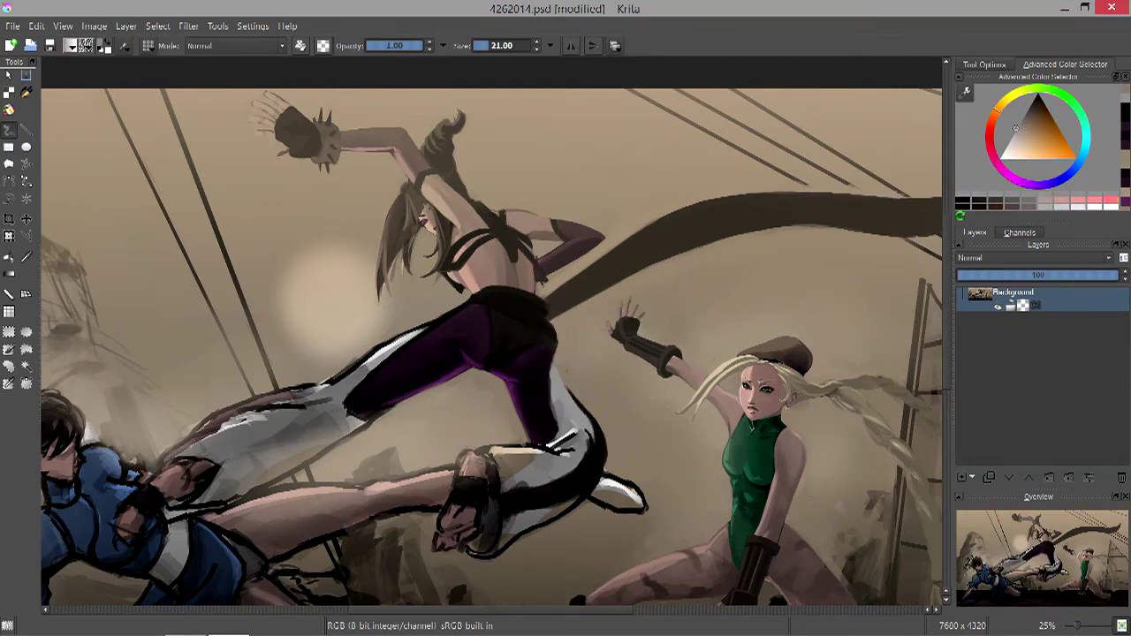
type("3")
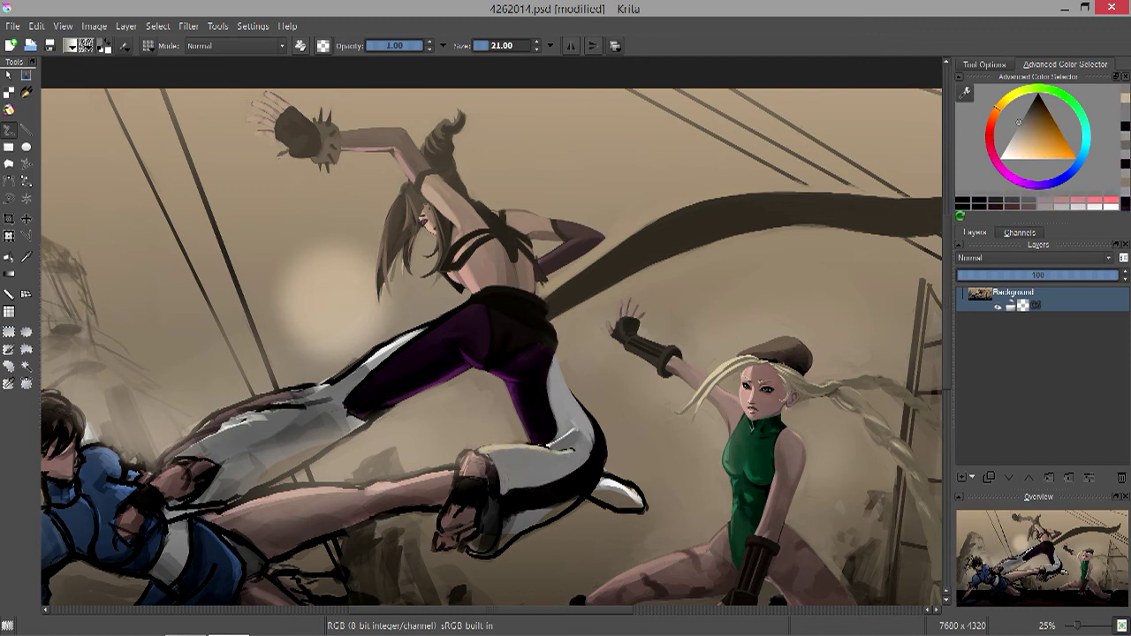
Mirror the whole image horizontally.
key("Return")
key("alt+i")
key("Return")
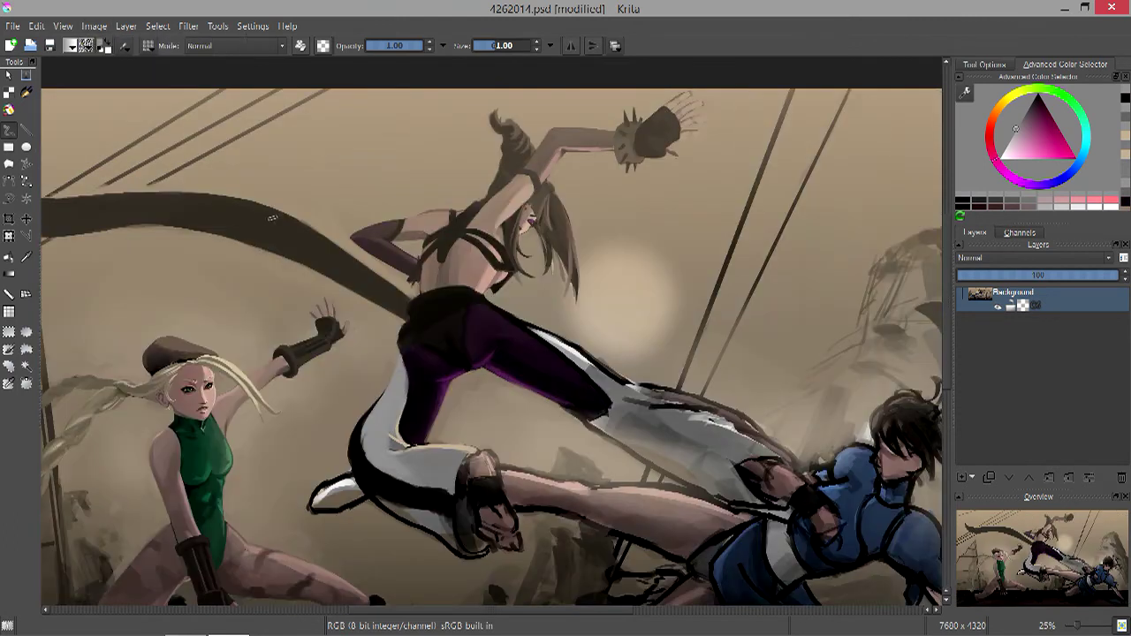
Shade the bent leg's white lower trouser in soft greys and paint out the black outline beneath the shin.
type("3")
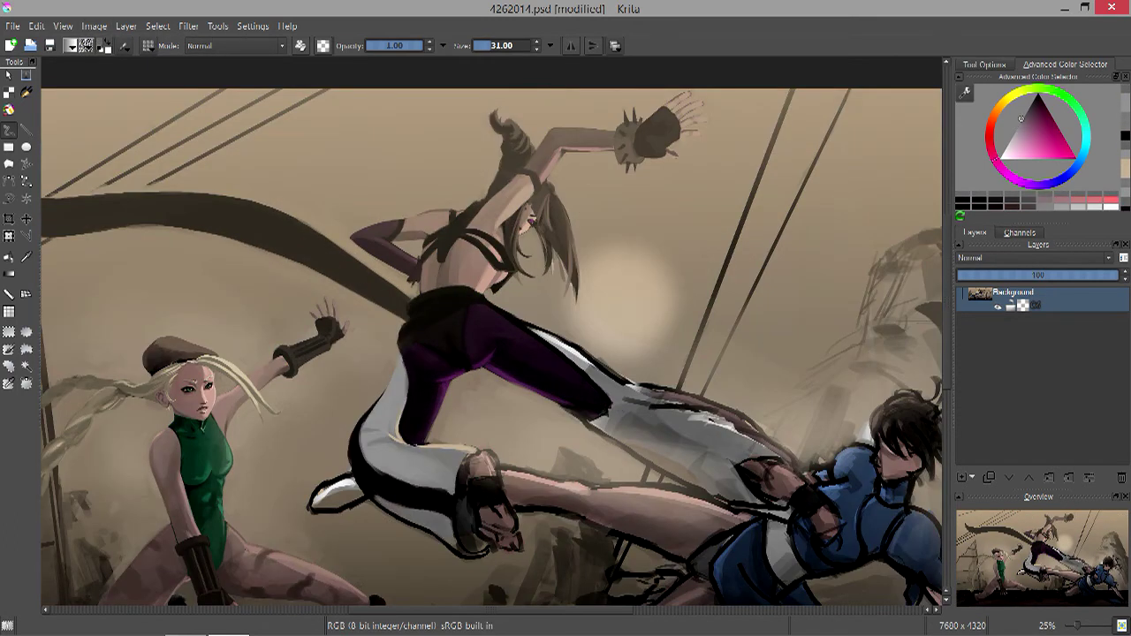
key("bracketright")
key("bracketright")
key("bracketright")
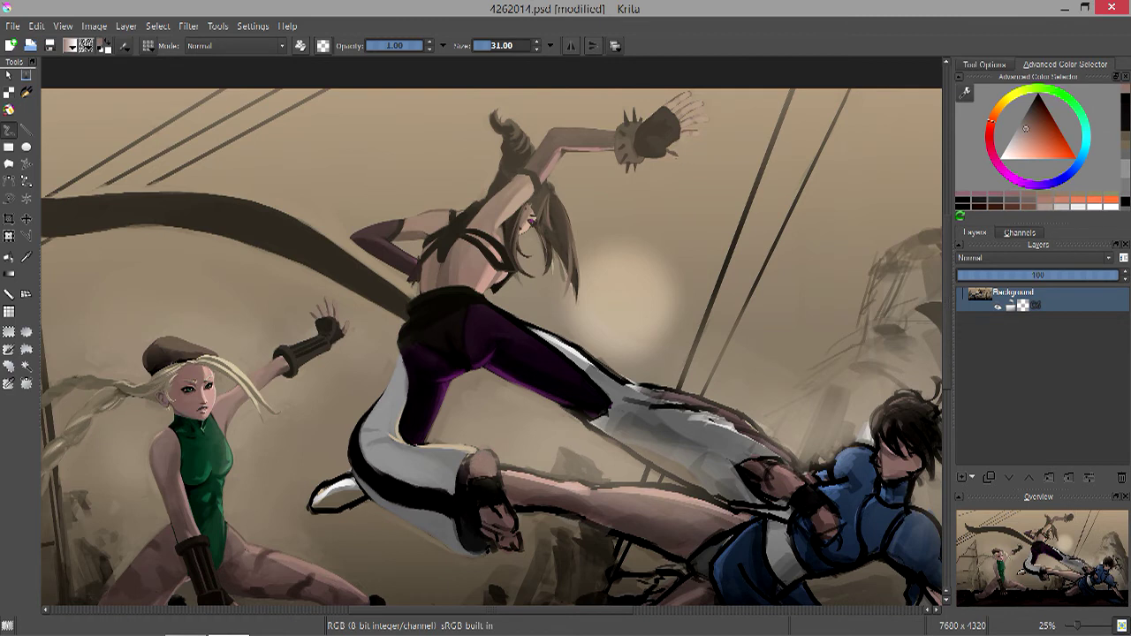
key("bracketleft")
key("bracketleft")
key("bracketleft")
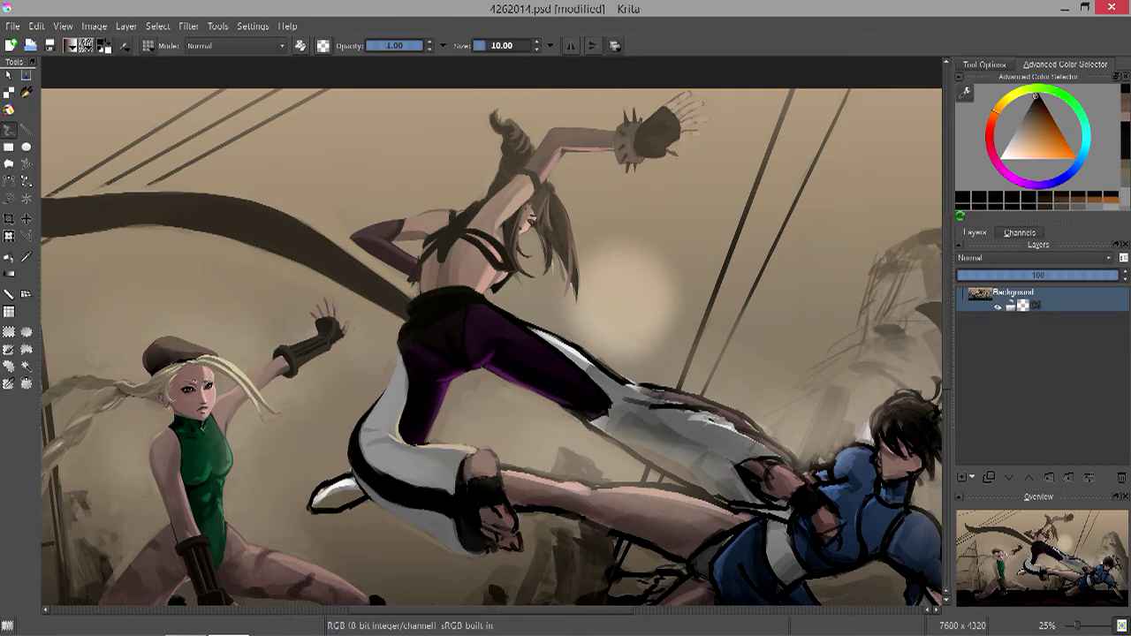
Repaint the bent leg's ankle wrap and block in the bare foot with flat skin tones over the sketch lines.
key("bracketright")
key("bracketright")
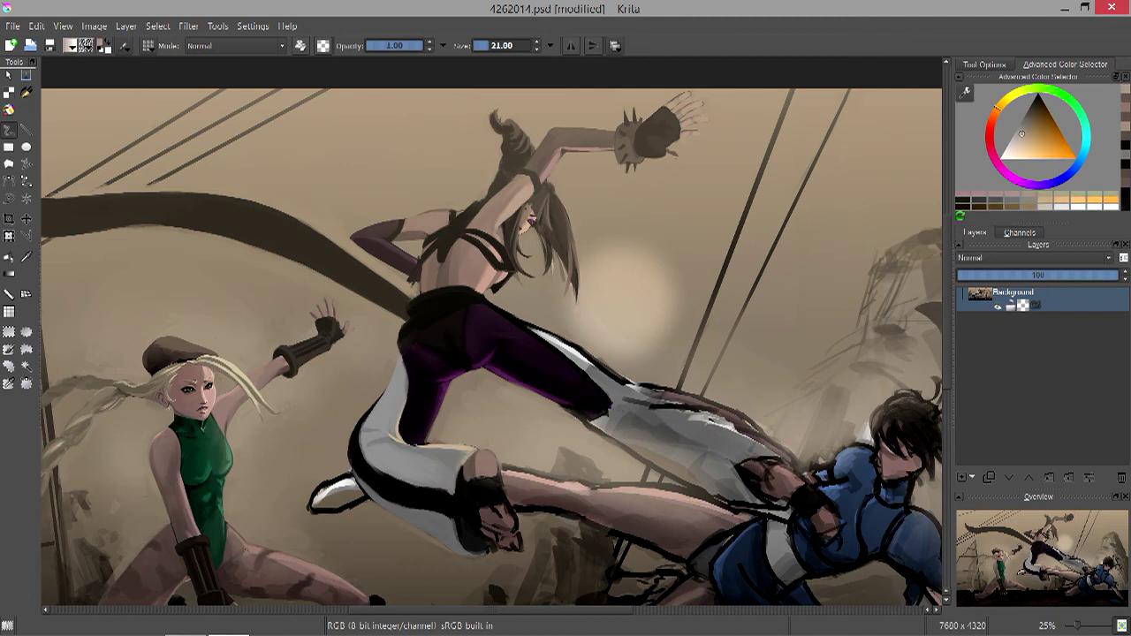
key("bracketright")
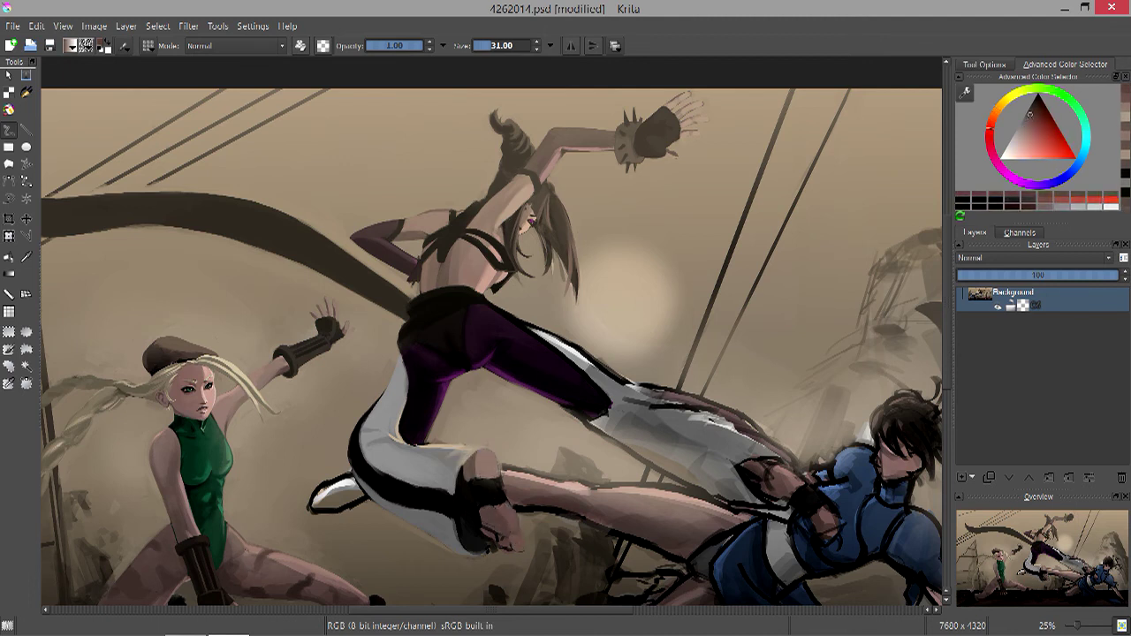
scroll(496, 334, "down", 1)
key("bracketleft")
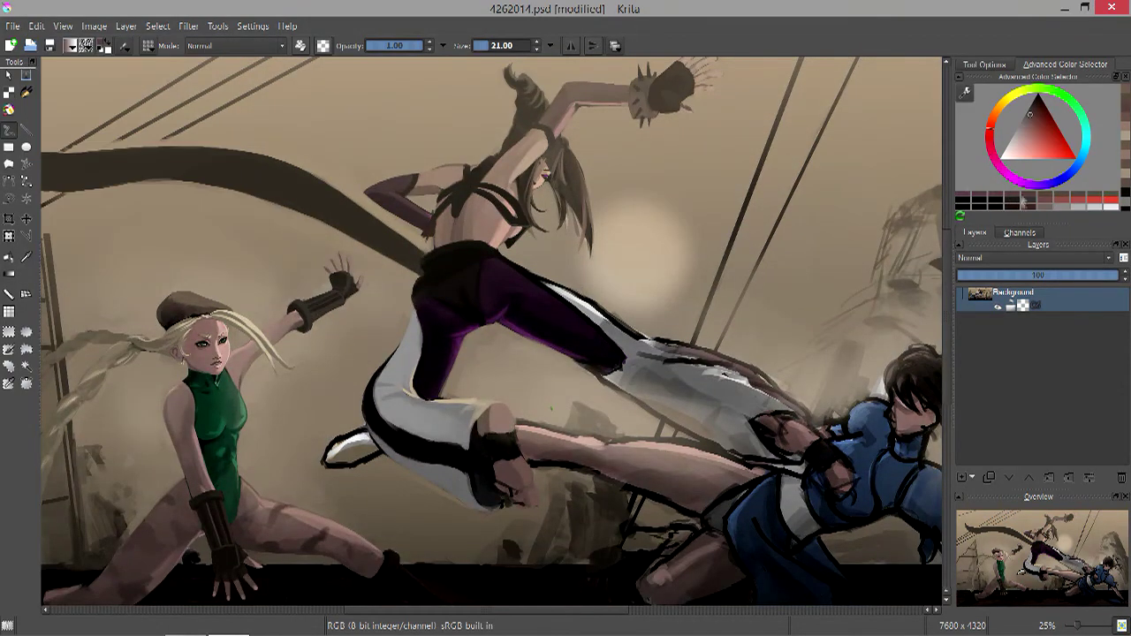
key("bracketright")
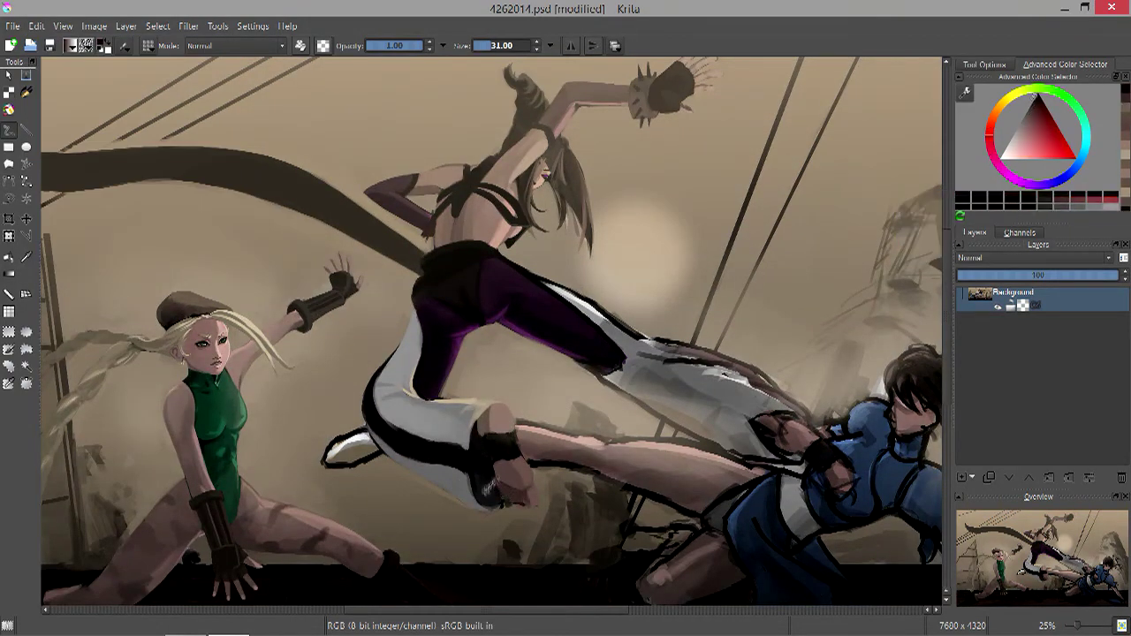
Define the sole and toes of the bent leg's foot with sampled skin tones.
left_click(511, 496, "ctrl")
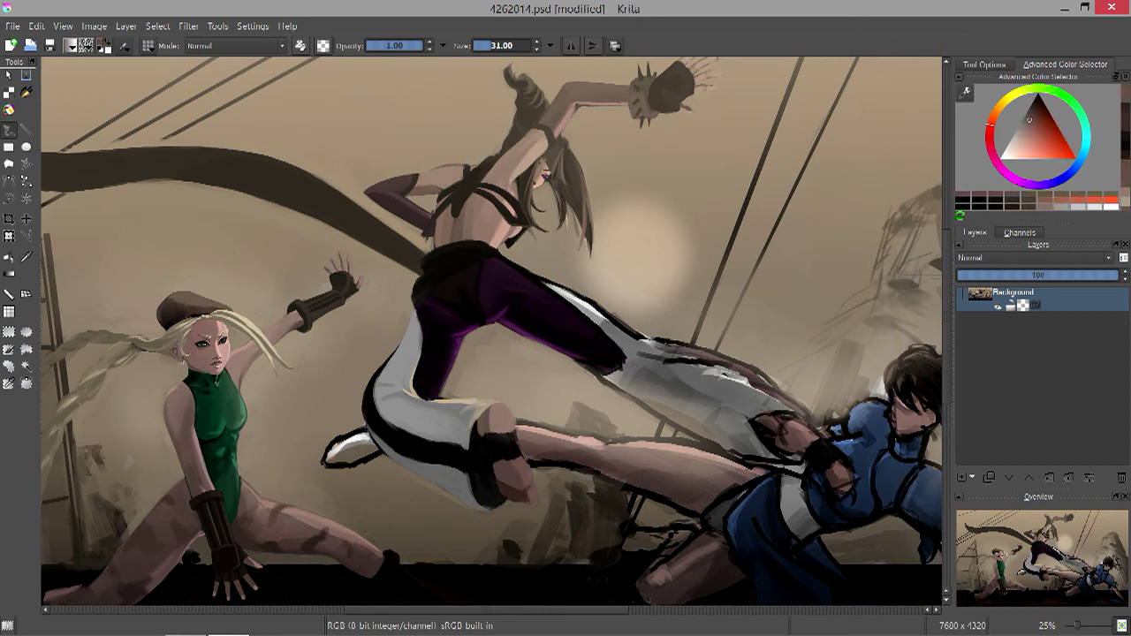
left_click(531, 466, "ctrl")
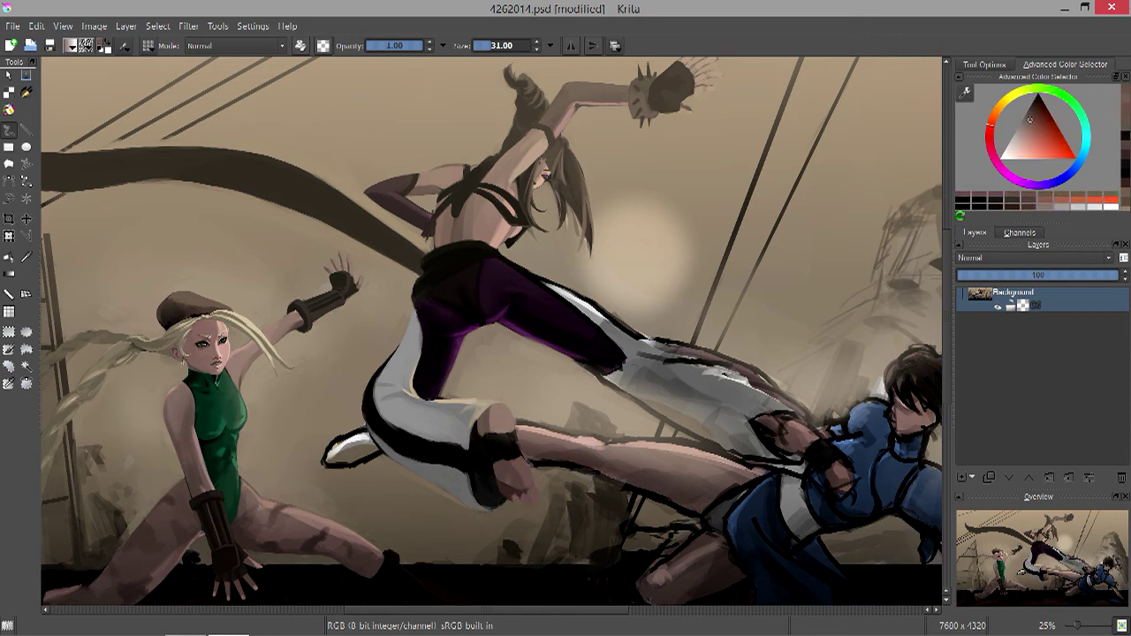
left_click(517, 482, "ctrl")
key("bracketright")
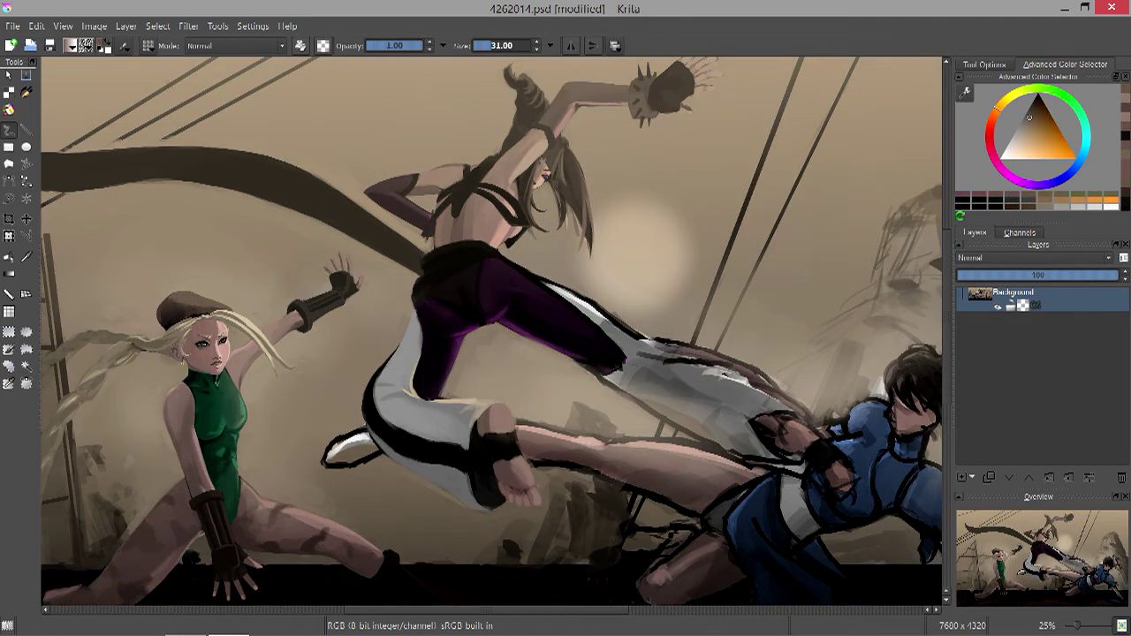
Clean up the edges of the bent leg's black ankle wrap and black trouser stripe.
key("minus")
key("plus")
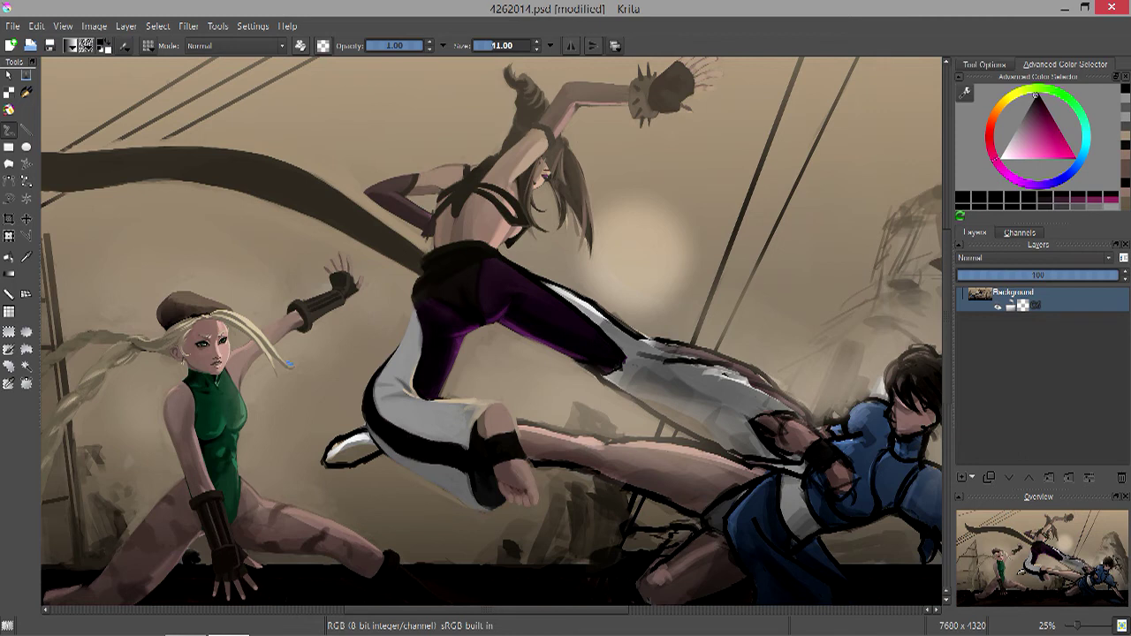
key("bracketright")
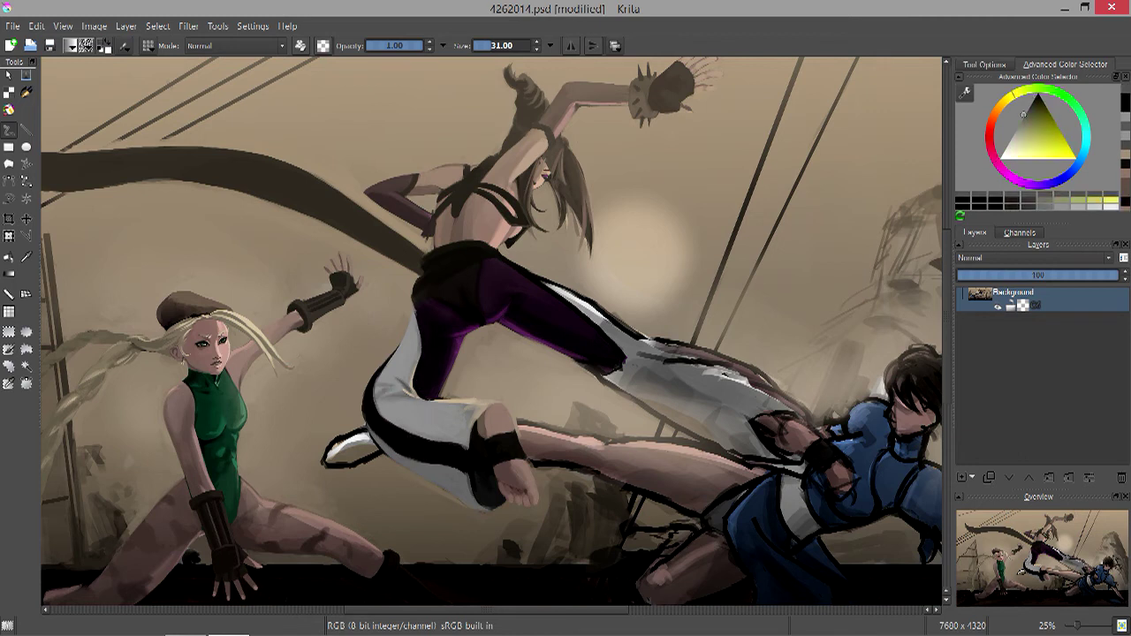
key("bracketleft")
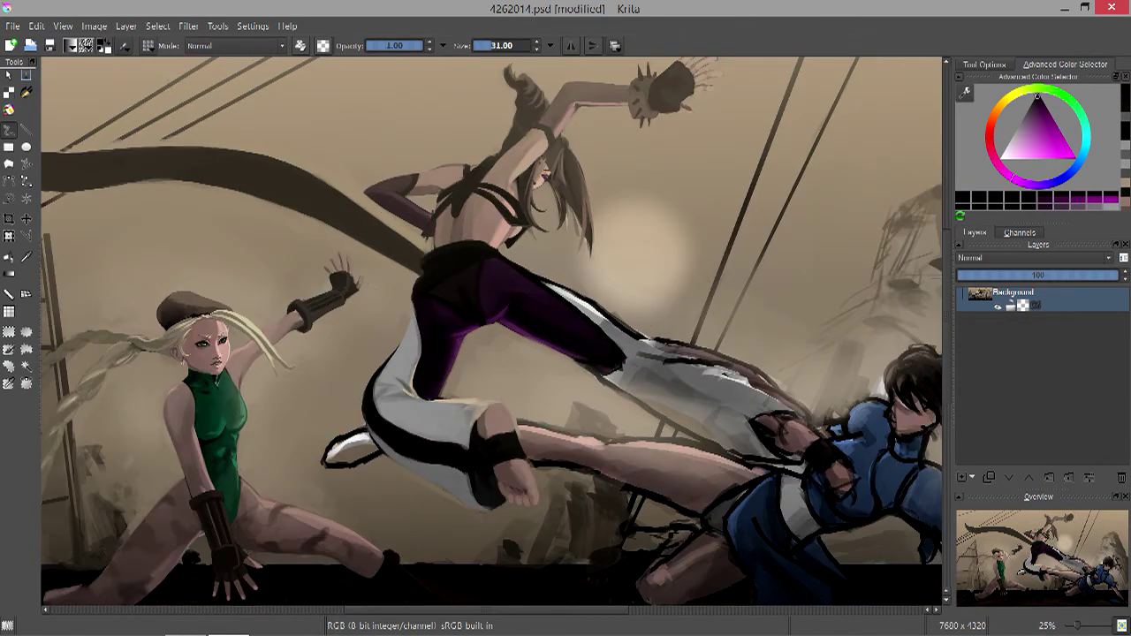
Glaze dark purple along the trailing sash with a large brush and trim its lower edge with background tones.
key("bracketright")
key("bracketright")
key("bracketright")
key("bracketright")
mouse_move(420, 266)
left_mouse_down()
mouse_move(327, 199)
mouse_move(106, 159)
left_mouse_up()
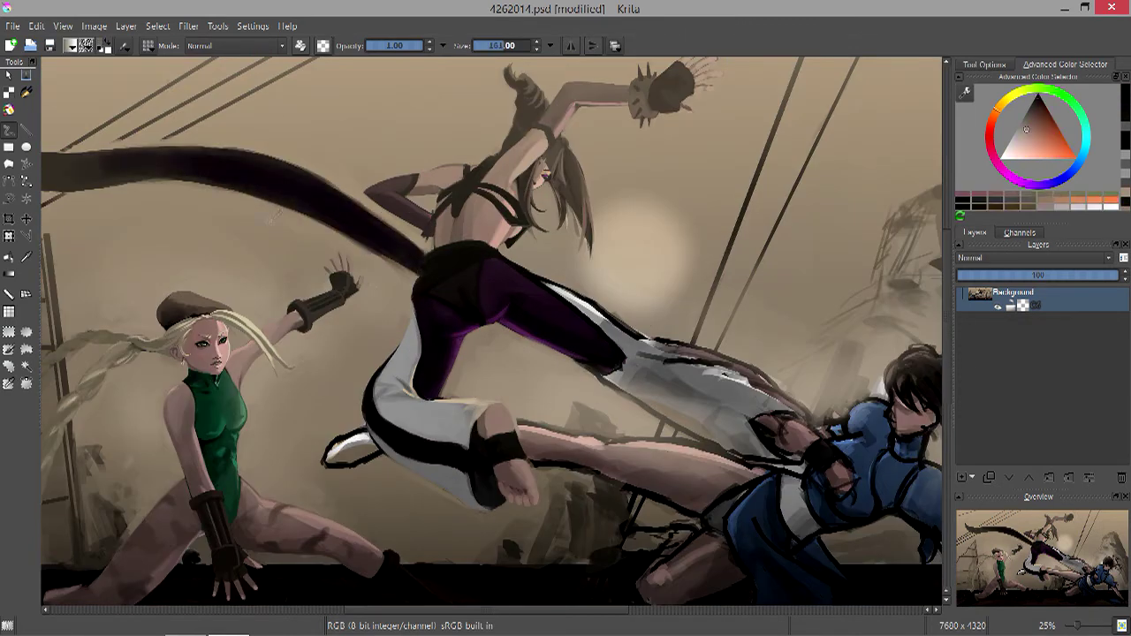
key("bracketleft")
scroll(492, 336, "down", 3)
scroll(491, 336, "up", 3)
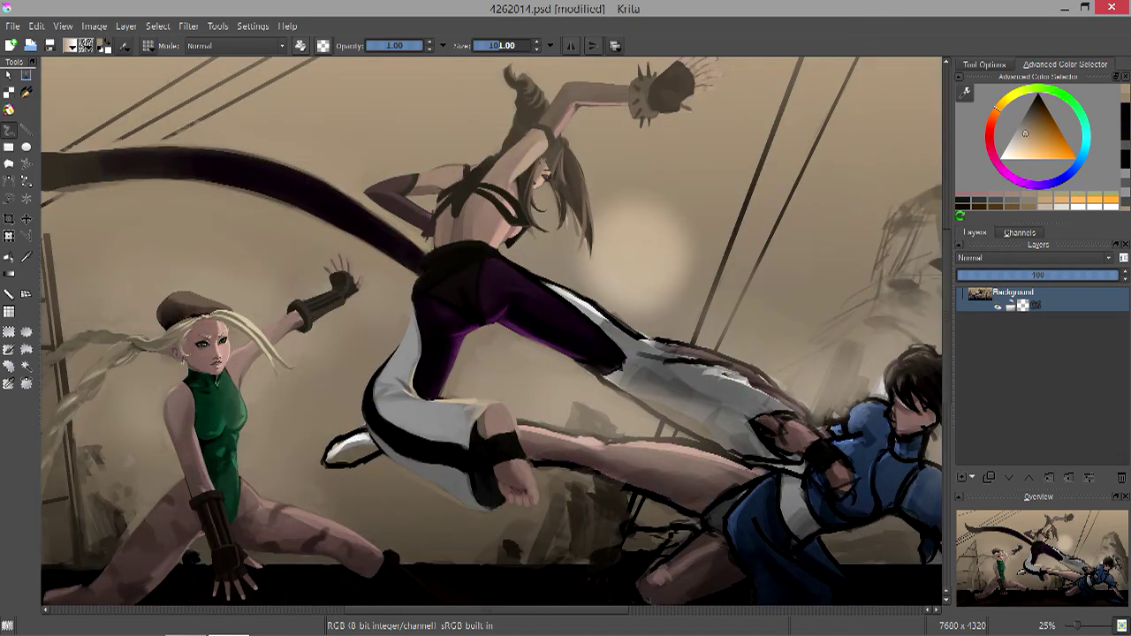
Refine the toes of the bent leg's foot and the trouser hem beside them with sampled skin and cloth tones.
key("bracketleft")
key("bracketleft")
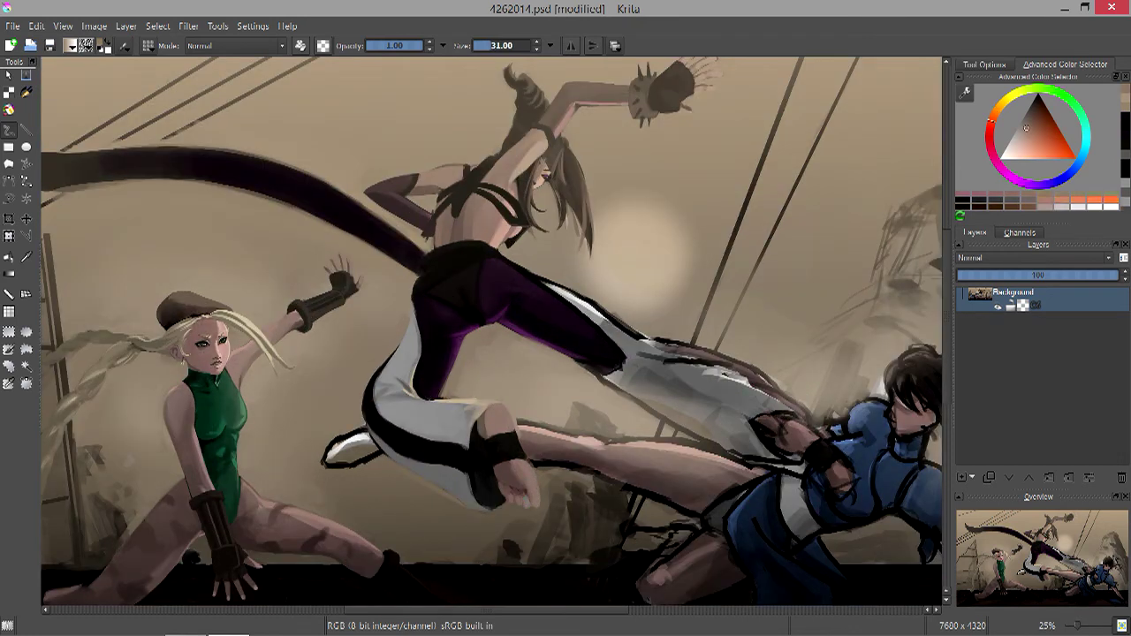
left_click(512, 475, "ctrl")
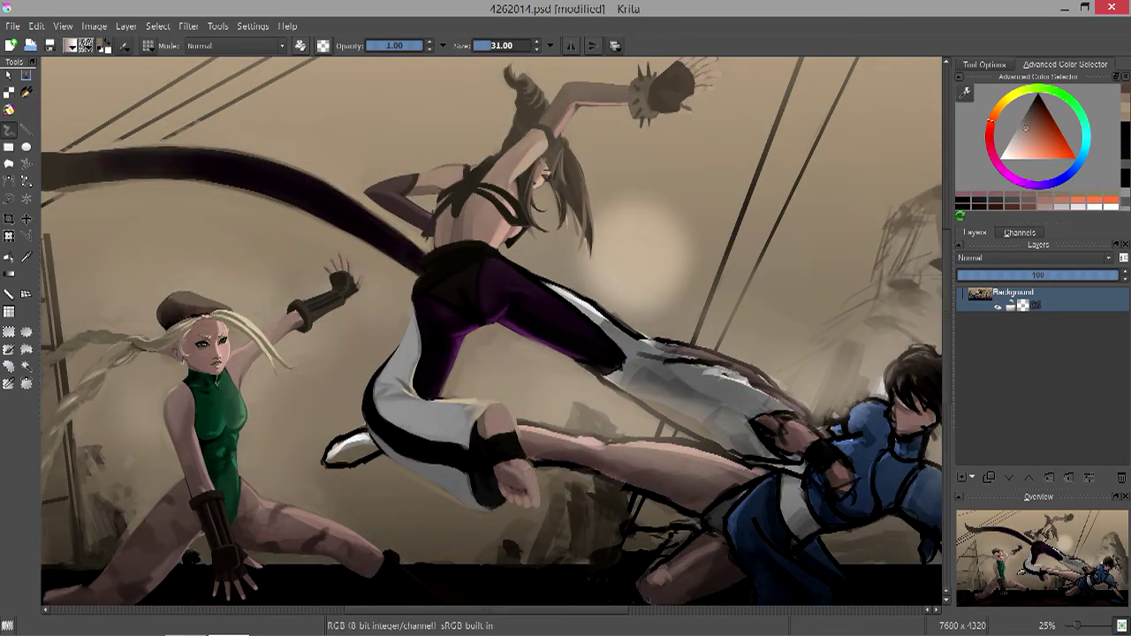
key("bracketleft")
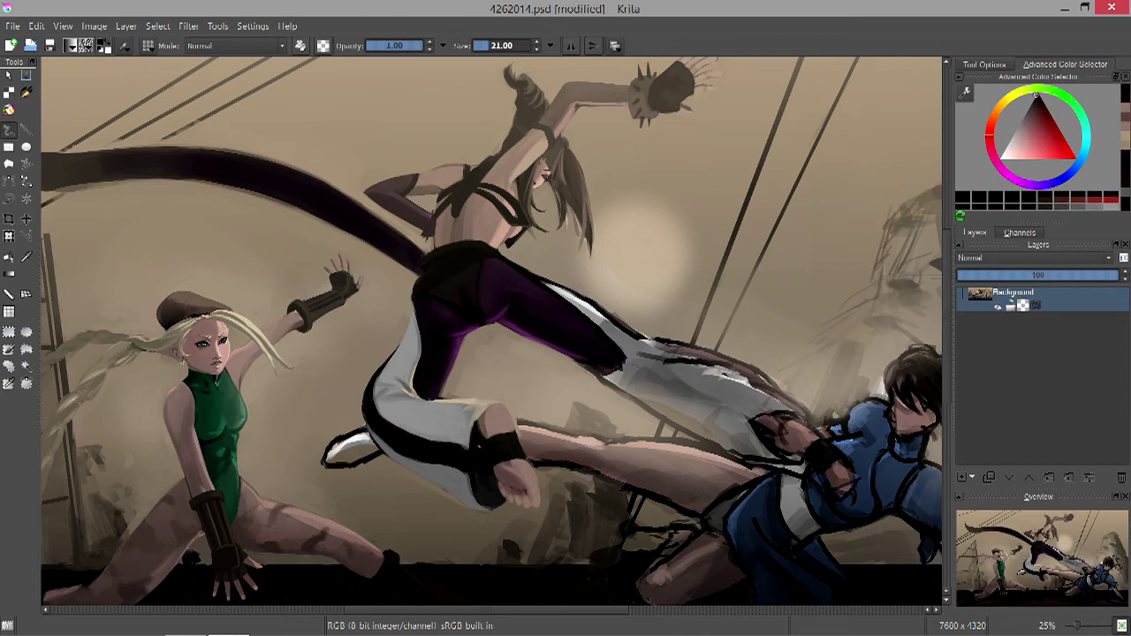
key("bracketleft")
left_click(458, 555, "ctrl")
left_click(453, 470, "ctrl")
key("bracketright")
key("bracketright")
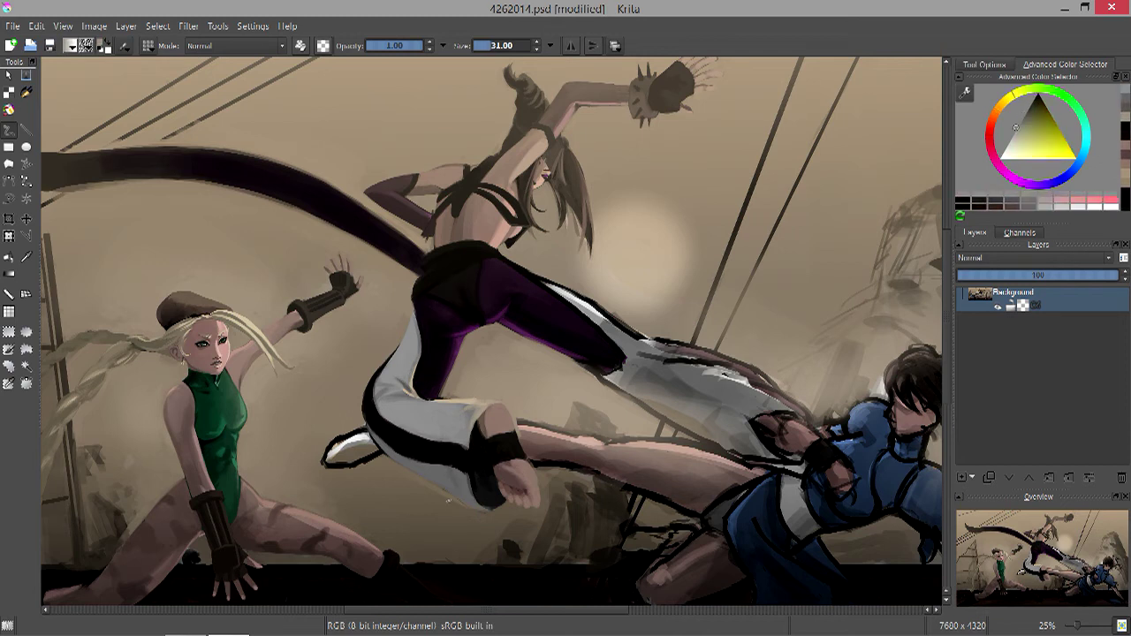
Paint out the black outline along the top of the extended thigh, cleaning its edge with background, purple and white tones.
left_click(593, 318, "ctrl")
key("minus")
key("plus")
key("bracketleft")
key("bracketleft")
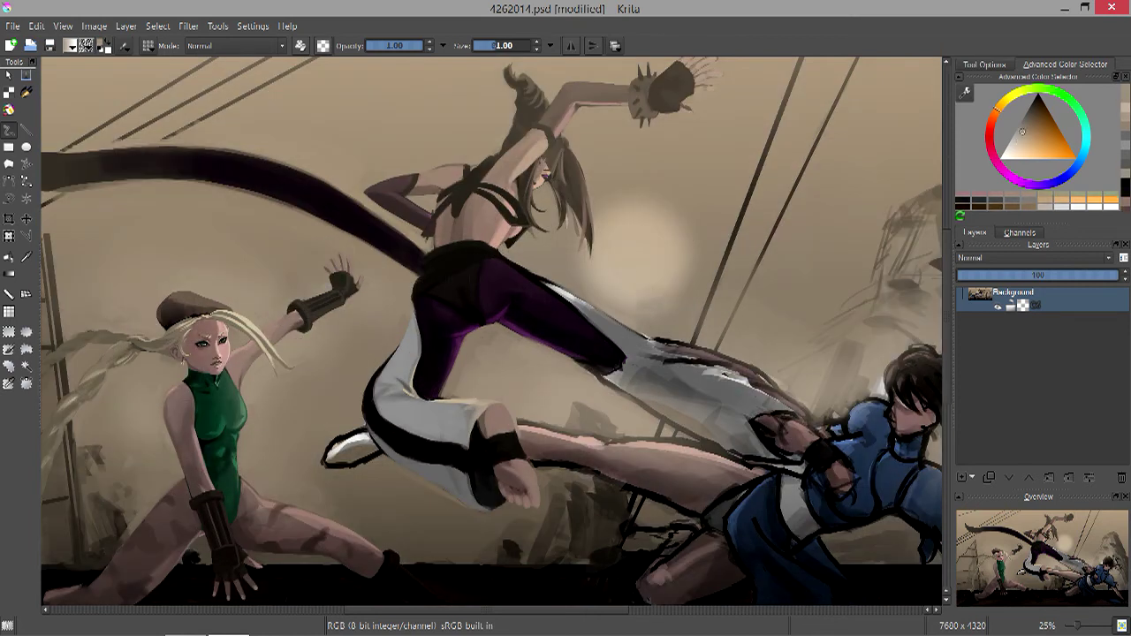
left_click(521, 270, "ctrl")
left_click(633, 376, "ctrl")
key("bracketright")
key("bracketright")
left_click(672, 353, "ctrl")
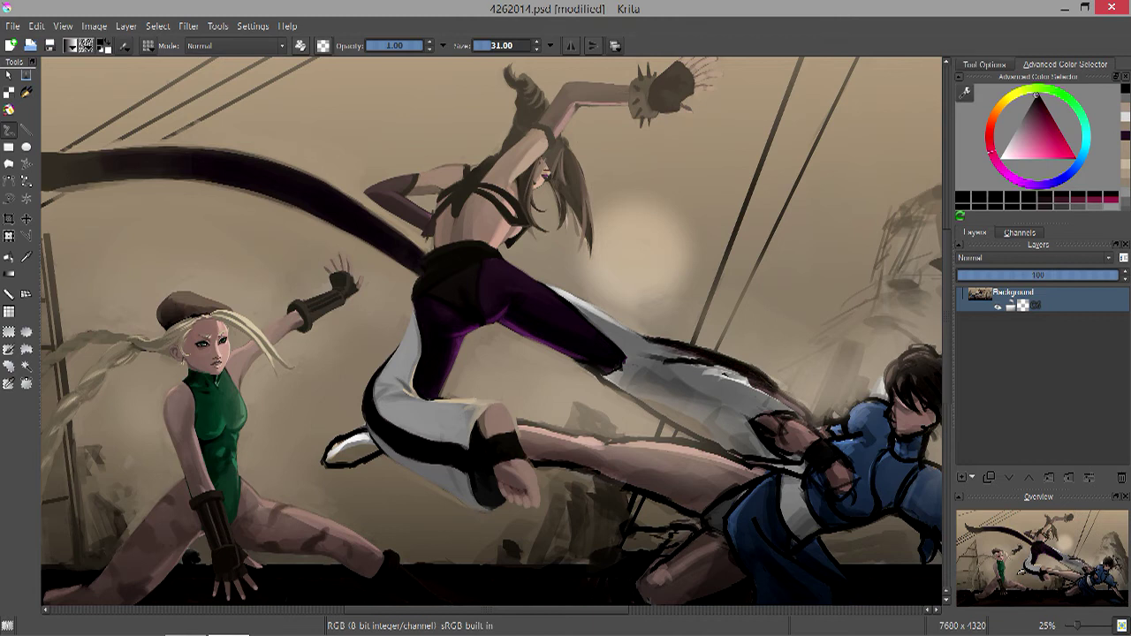
Blend broad grey strokes over the extended leg's flared white trouser, covering the rough sketch marks.
left_click(782, 394, "ctrl")
left_click(782, 393, "ctrl")
key("bracketleft")
left_click(690, 362, "ctrl")
mouse_move(786, 393)
left_mouse_down()
mouse_move(707, 380)
mouse_move(672, 419)
left_mouse_up()
mouse_move(751, 398)
left_mouse_down()
mouse_move(730, 422)
mouse_move(663, 398)
left_mouse_up()
left_click(707, 407, "ctrl")
left_click(707, 416, "ctrl")
left_click_drag(742, 398, 663, 451)
left_click(707, 424, "ctrl")
left_click_drag(778, 397, 654, 456)
left_click(760, 442, "ctrl")
mouse_move(783, 424)
left_mouse_down()
mouse_move(755, 455)
mouse_move(698, 459)
left_mouse_up()
Smooth the shading toward the underside of the extended trouser leg and clean its lower edge up to the knee.
key("bracketleft")
key("bracketleft")
left_click_drag(716, 398, 627, 446)
key("bracketright")
key("bracketright")
left_click_drag(739, 420, 711, 444)
left_click_drag(626, 394, 599, 376)
key("bracketright")
key("bracketright")
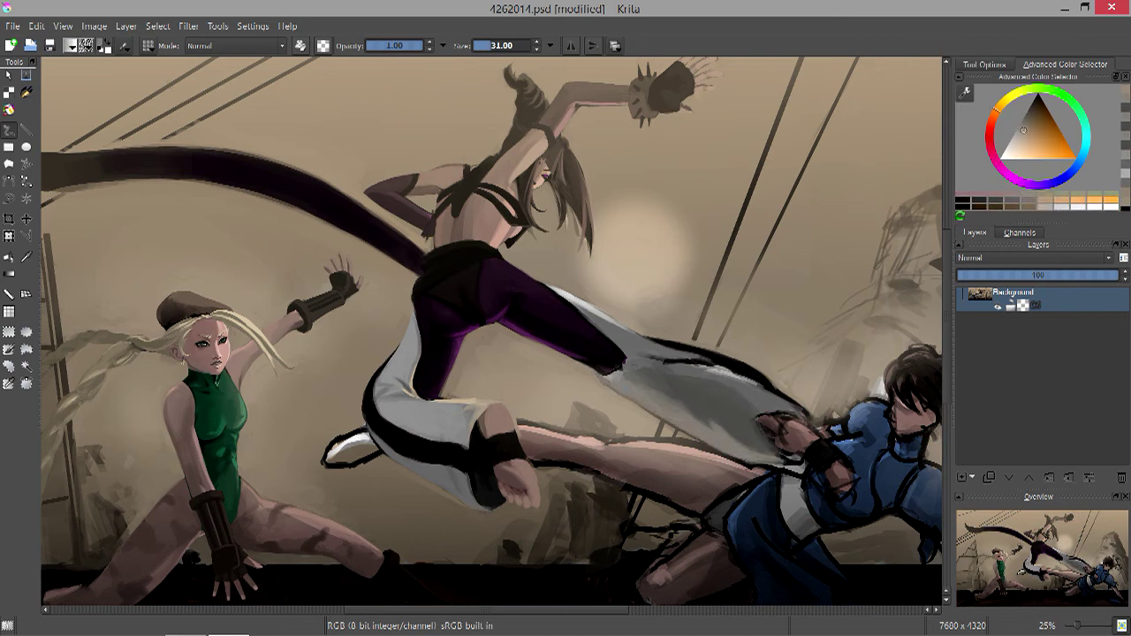
Sharpen the dark knee edge against the extended leg's pale panel and add light highlights to the white trouser fabric.
left_click(569, 338, "ctrl")
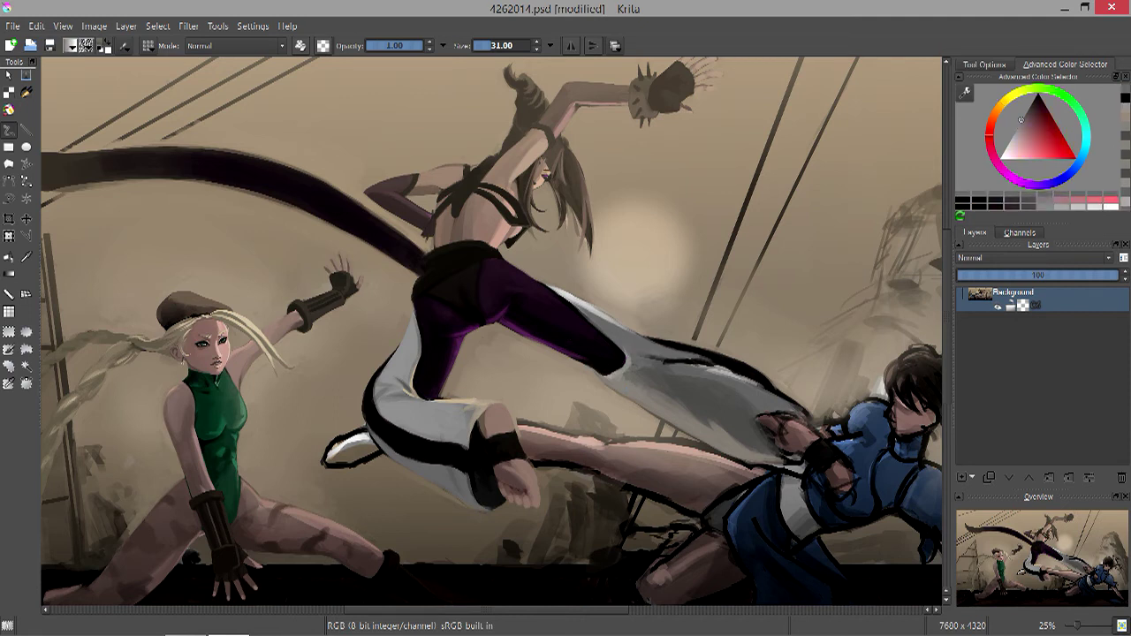
left_click(615, 370, "ctrl")
key("bracketleft")
left_click(700, 355, "ctrl")
left_click(595, 372, "ctrl")
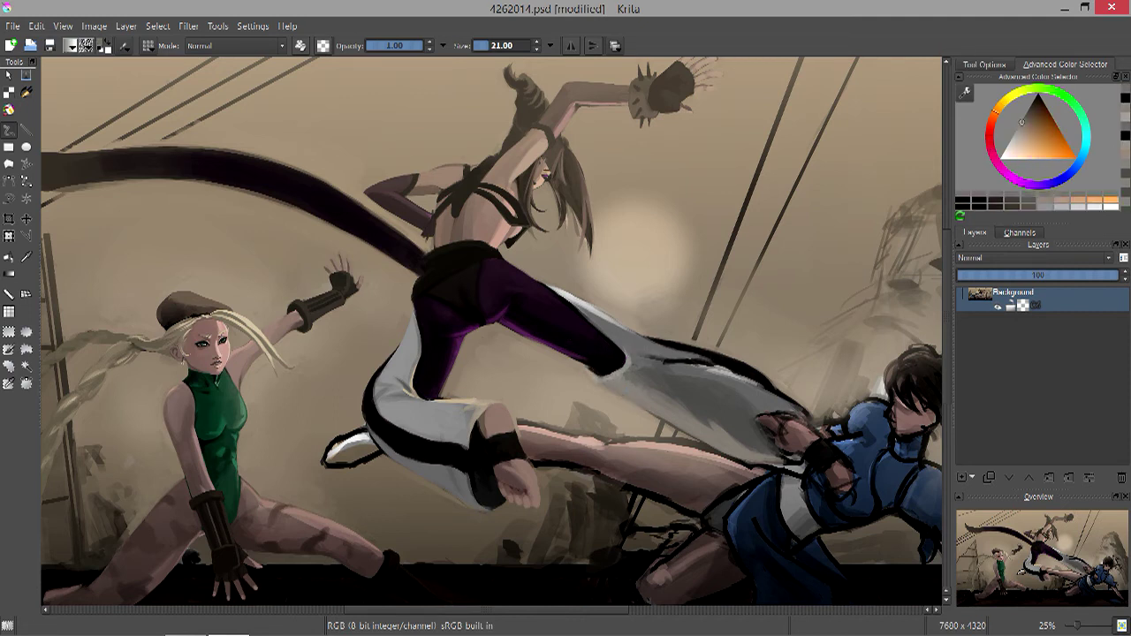
key("bracketleft")
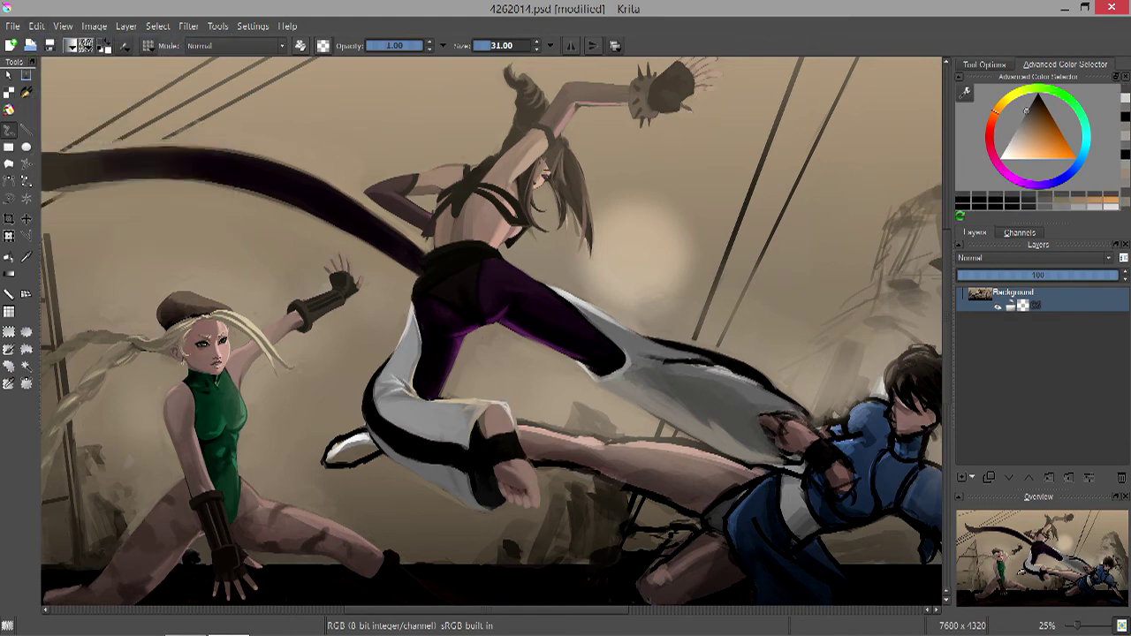
Refine the black stripe along the upper edge of the extended trouser leg down to its hem.
left_click(768, 409, "ctrl")
left_click(770, 406, "ctrl")
key("bracketright")
left_click(787, 398, "ctrl")
key("bracketleft")
key("bracketleft")
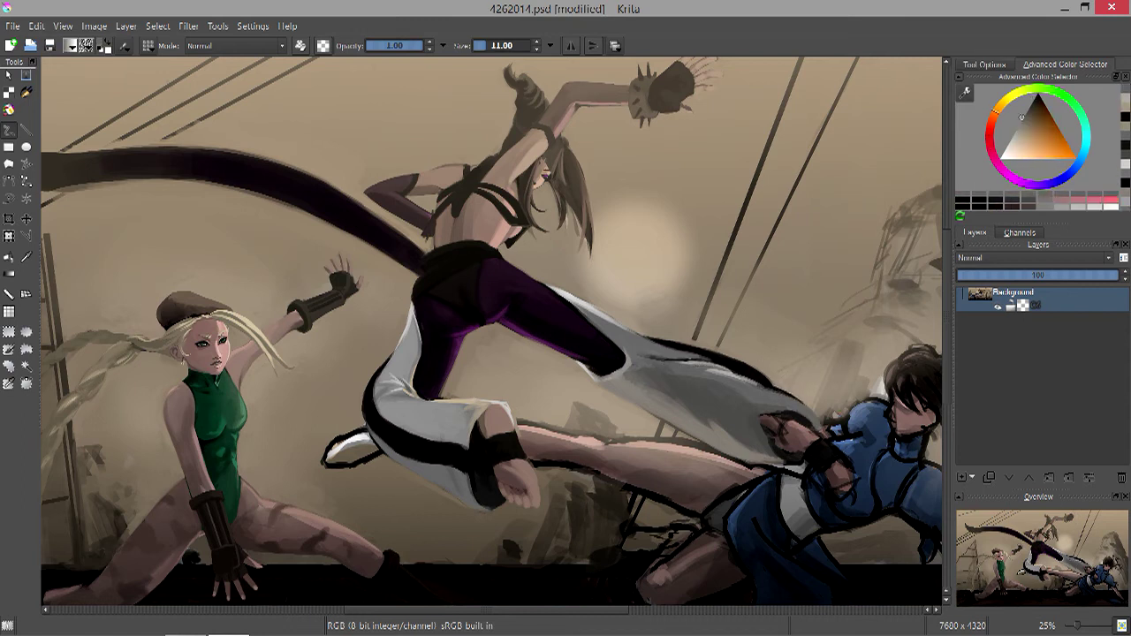
left_click(707, 367, "ctrl")
left_click(662, 358, "ctrl")
key("bracketright")
Repaint the extended foot's heel and black ankle wrap with smooth skin and dark tones over the sketch.
left_click(802, 438, "ctrl")
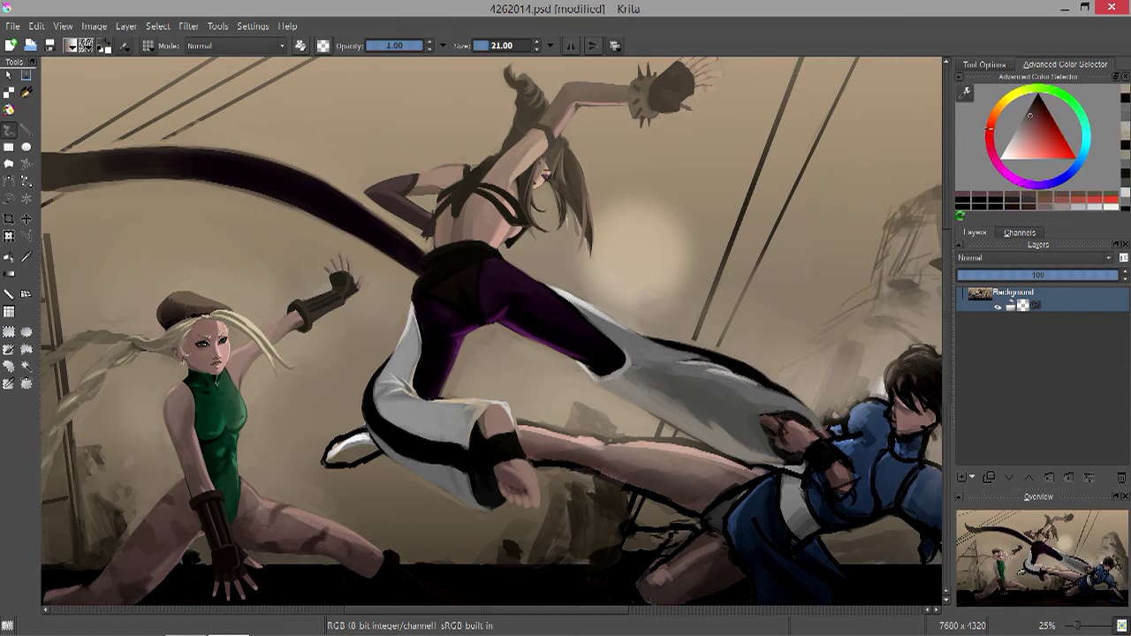
left_click(795, 429, "ctrl")
left_click(830, 477, "ctrl")
key("bracketleft")
left_click(815, 439, "ctrl")
left_click(847, 469, "ctrl")
left_click(847, 469, "ctrl")
left_click(831, 465, "ctrl")
left_click(831, 466, "ctrl")
left_click(815, 436, "ctrl")
left_click(815, 436, "ctrl")
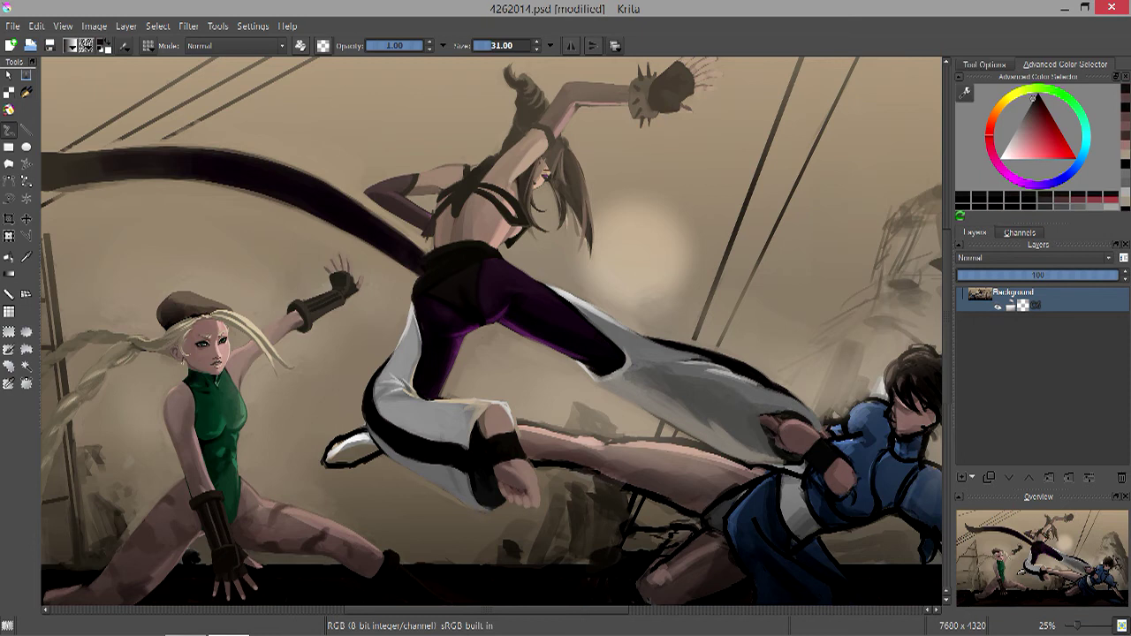
Define the toes of the extended foot against the blue costume with sampled skin tones.
left_click(854, 467, "ctrl")
left_click(853, 467, "ctrl")
left_click(854, 467, "ctrl")
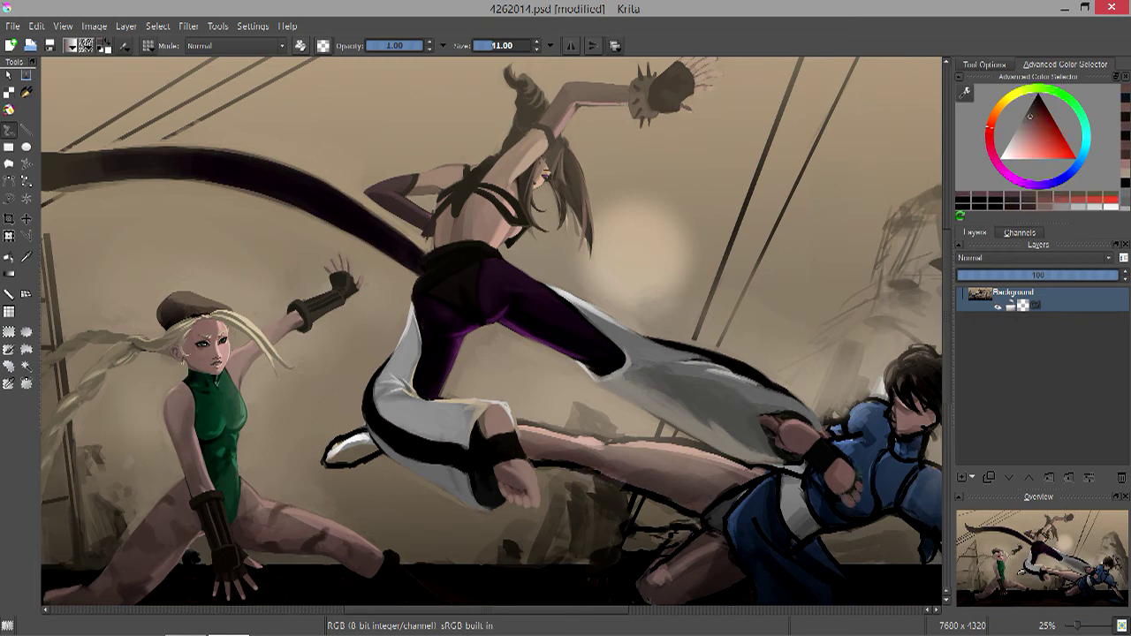
Smooth the extended foot's toes with sampled skin tones and paint the dark trouser opening around its heel.
left_click(841, 494, "ctrl")
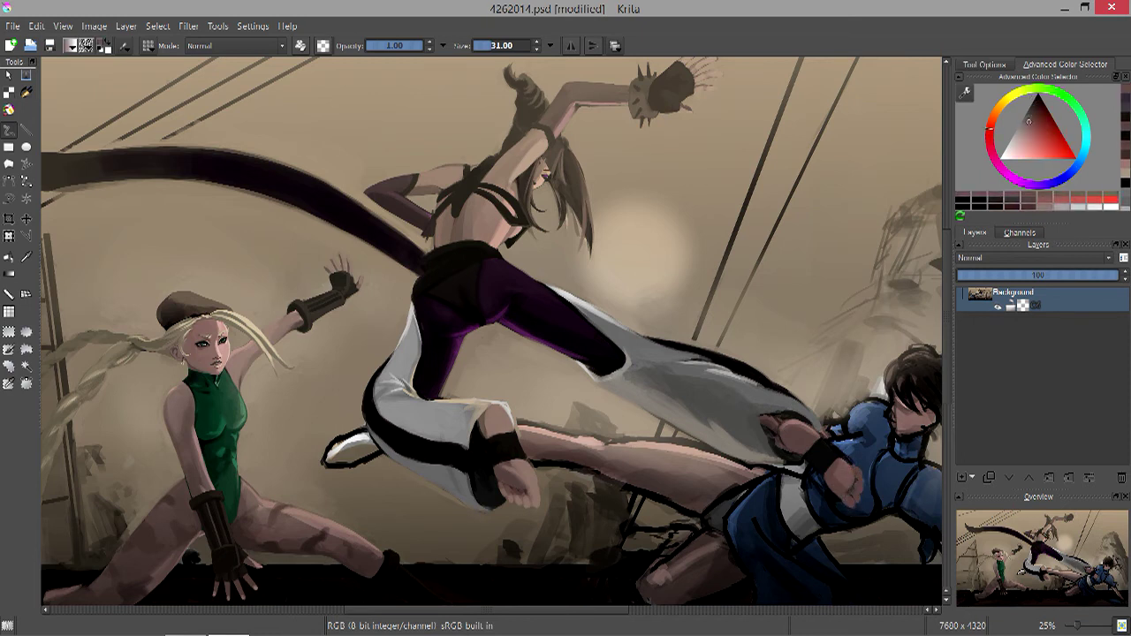
left_click(841, 494, "ctrl")
left_click(841, 494, "ctrl")
left_click(840, 494, "ctrl")
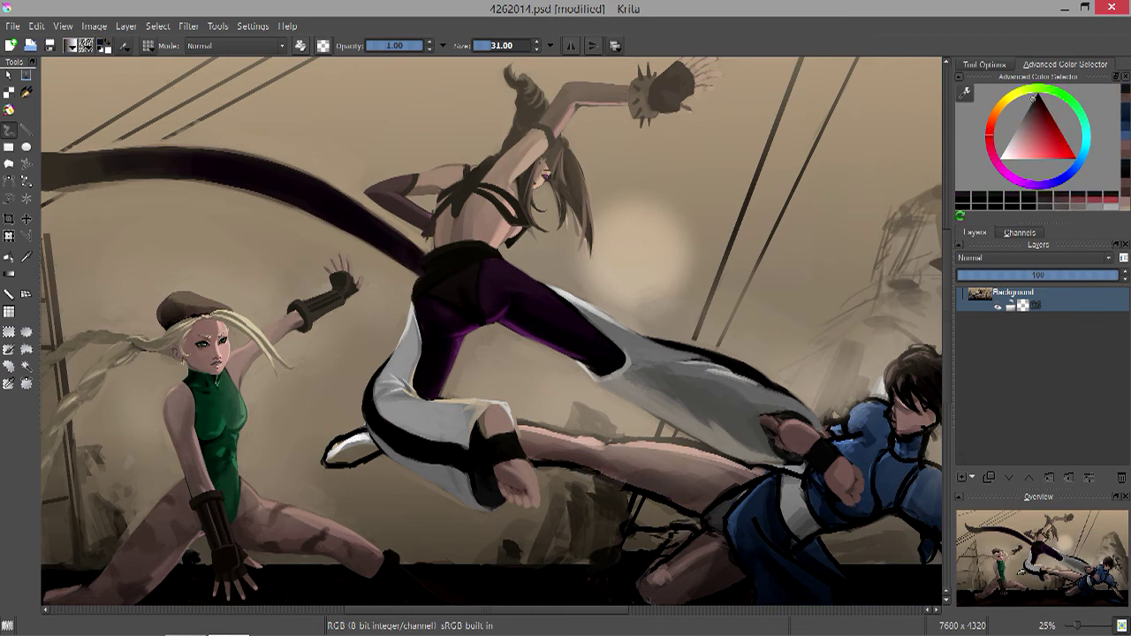
left_click(840, 494, "ctrl")
key("bracketleft")
key("bracketleft")
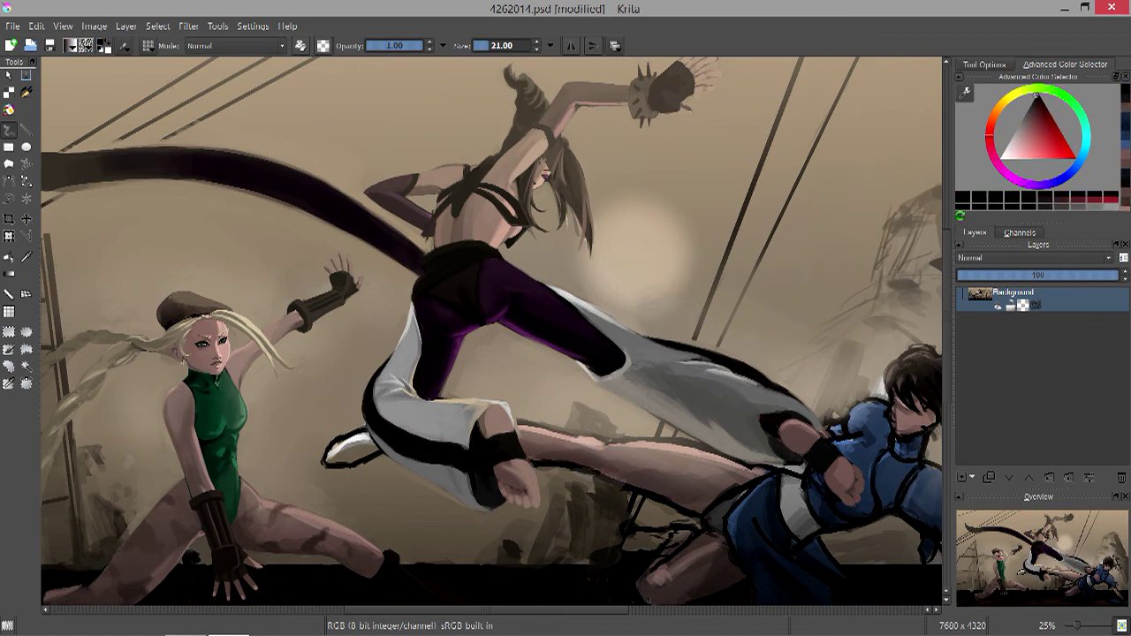
Refine the heel, ankle and trouser hem edges of the extended leg with colours sampled from the surrounding areas.
left_click(784, 433, "ctrl")
left_click(773, 434, "ctrl")
left_click(798, 407, "ctrl")
left_click(799, 407, "ctrl")
left_click(774, 447, "ctrl")
left_click(790, 454, "ctrl")
left_click(790, 454, "ctrl")
left_click(823, 440, "ctrl")
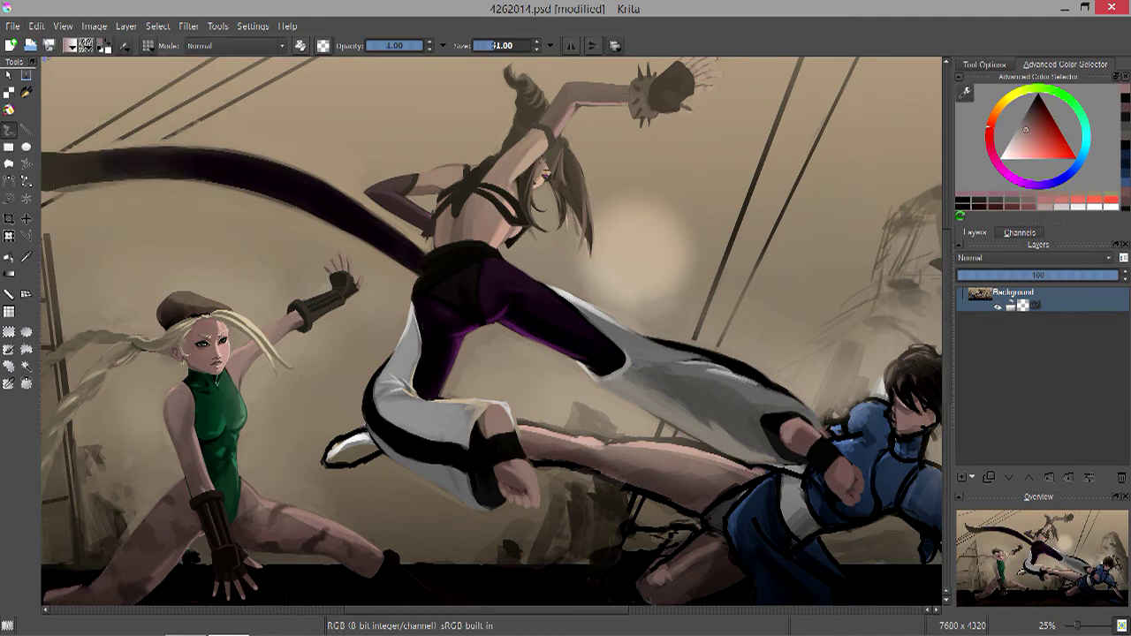
Save the painting.
key("minus")
key("ctrl+s")
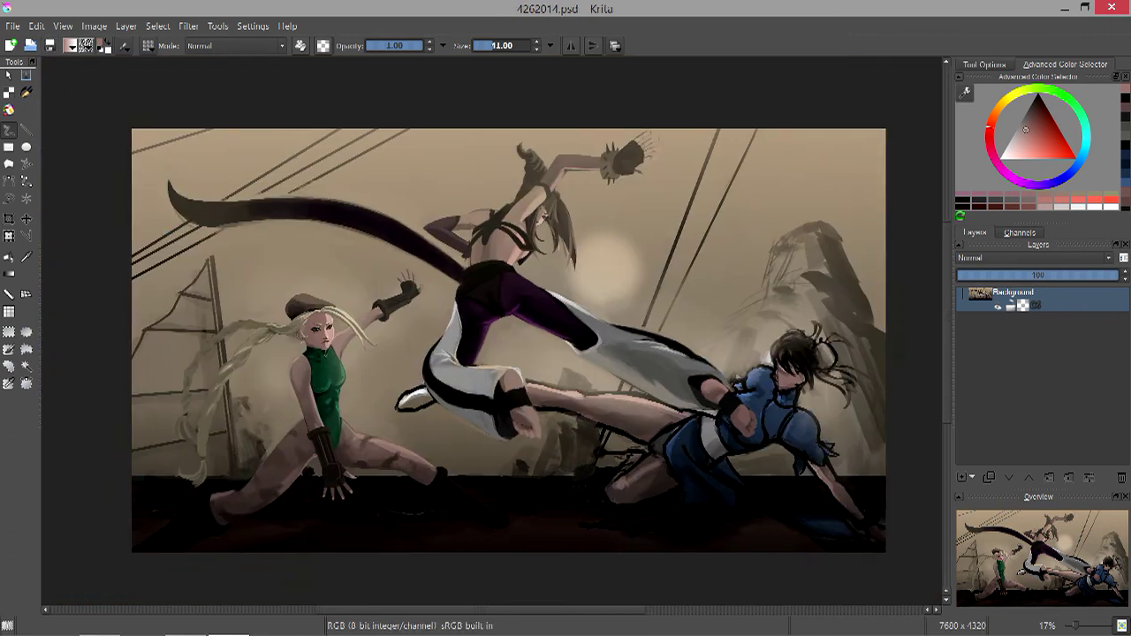
key("plus")
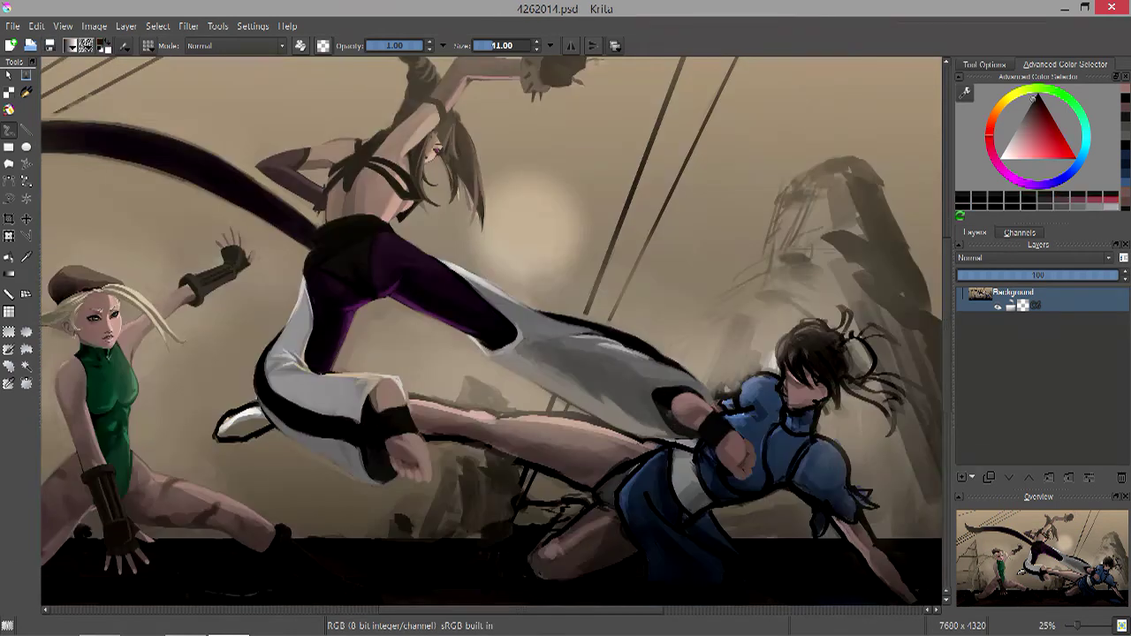
Paint over the white hair bun of the blue-clad fighter with background and dark hair tones.
left_click(689, 426)
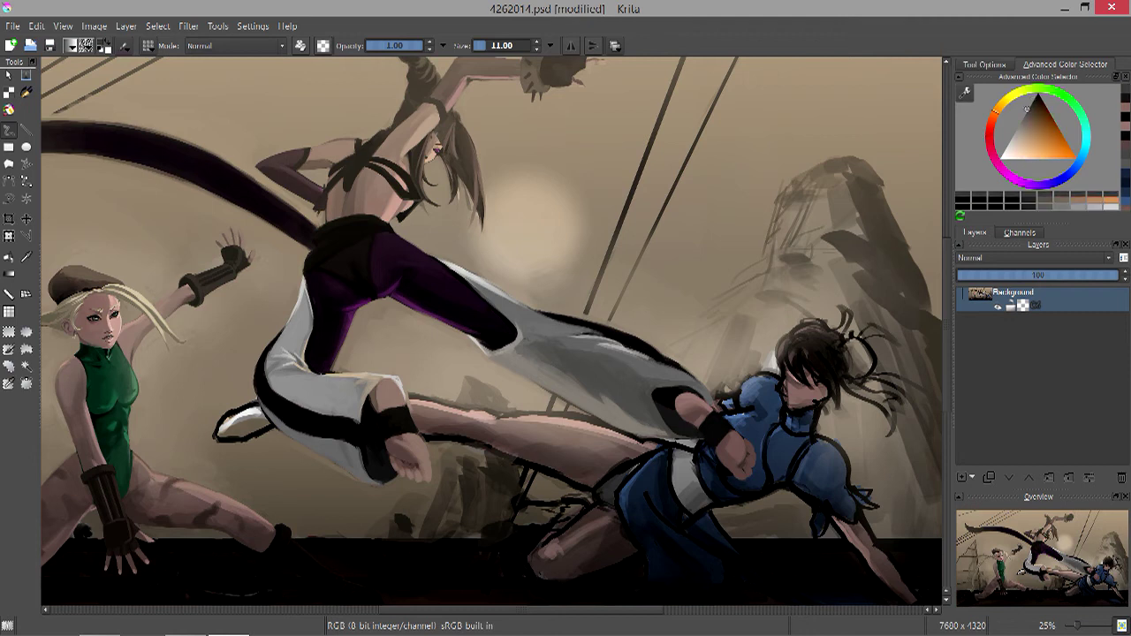
left_click(713, 469, "ctrl")
key("bracketright")
key("bracketright")
key("bracketright")
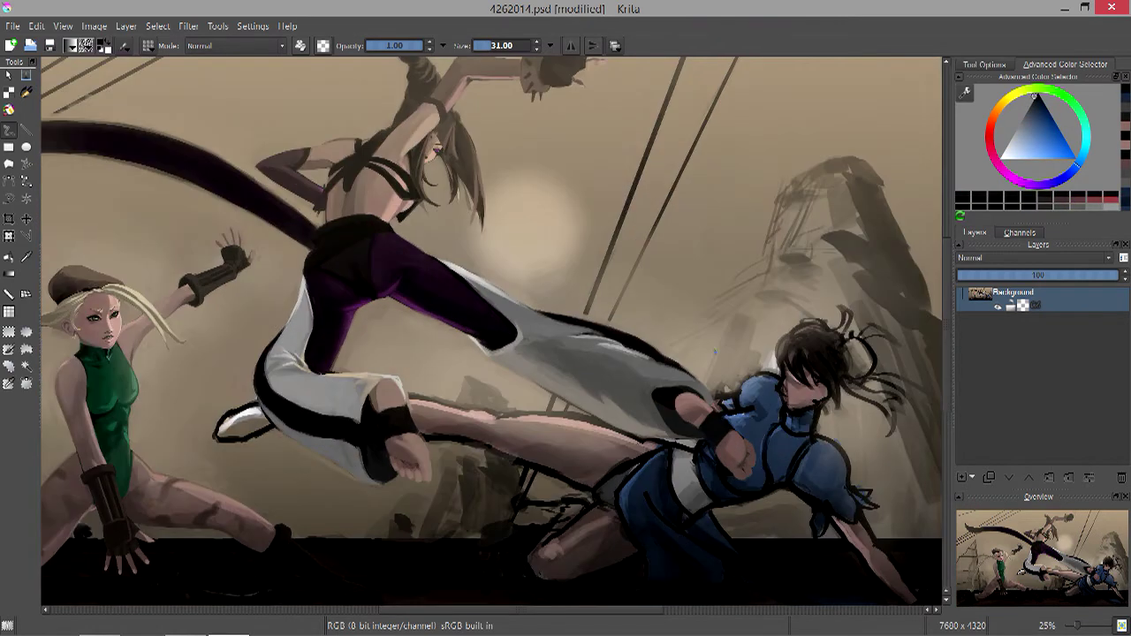
Block in the blue-clad fighter's face below the fringe with skin tones, shaping the profile and jaw.
scroll(491, 332, "up", 2)
key("bracketleft")
key("bracketleft")
key("bracketleft")
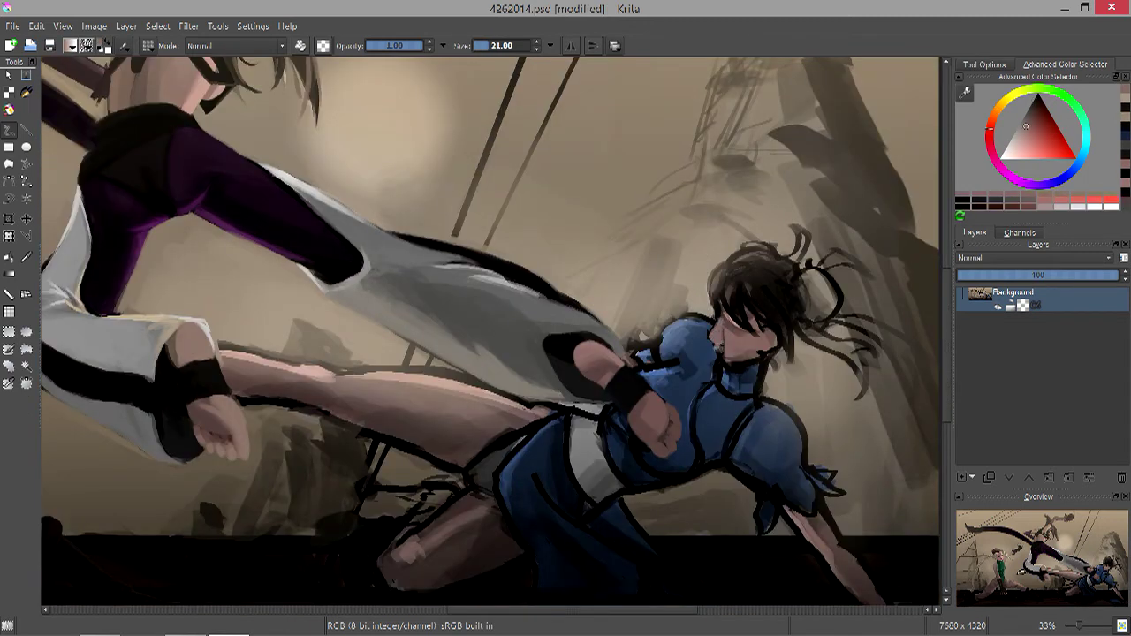
key("bracketright")
key("bracketright")
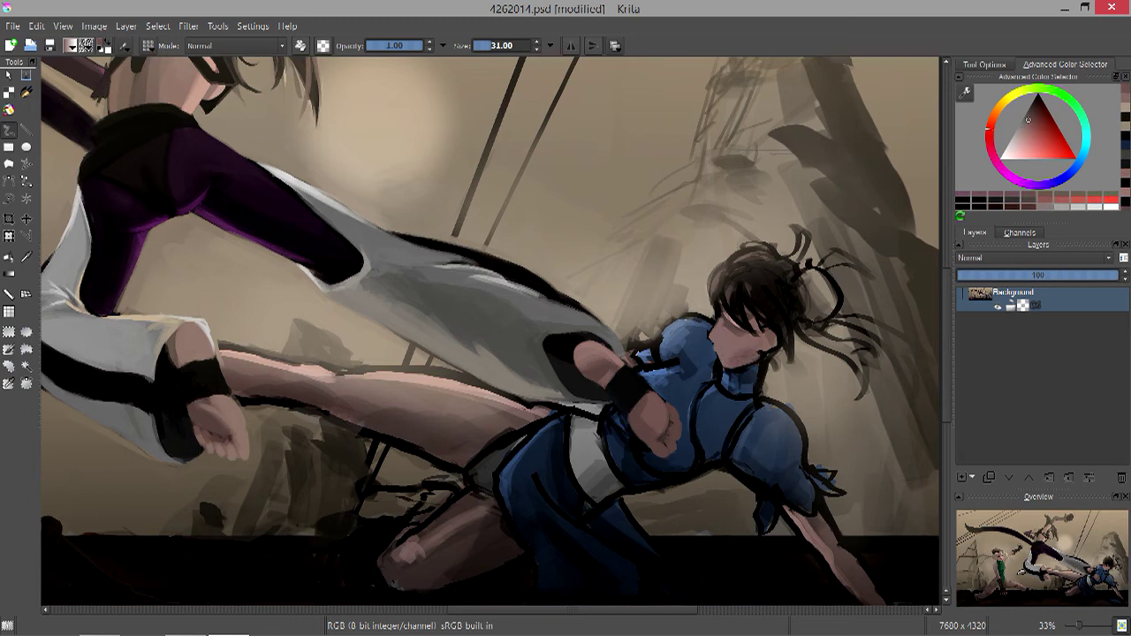
key("bracketleft")
key("bracketleft")
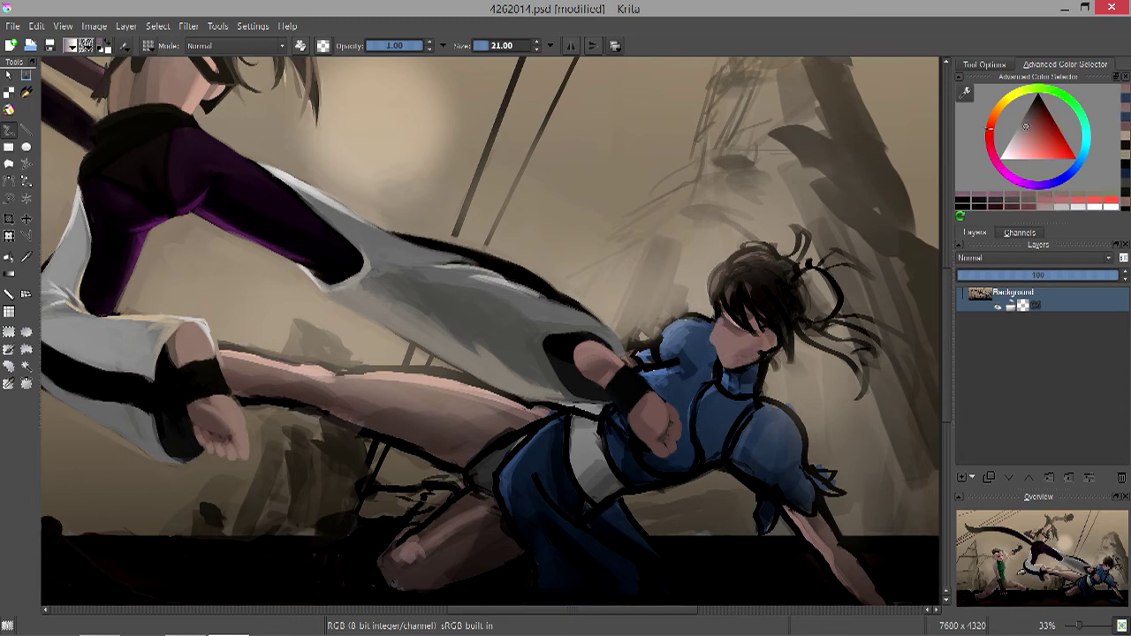
Paint the eye, brow, nose and mouth on the blue-clad fighter's face with a fine brush.
key("x")
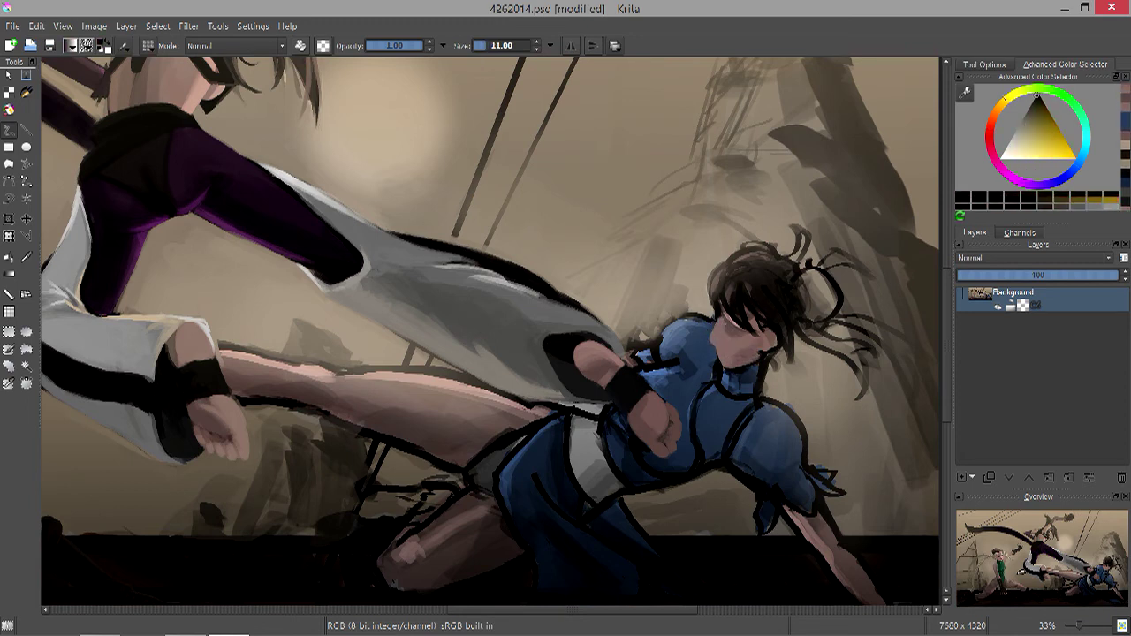
key("x")
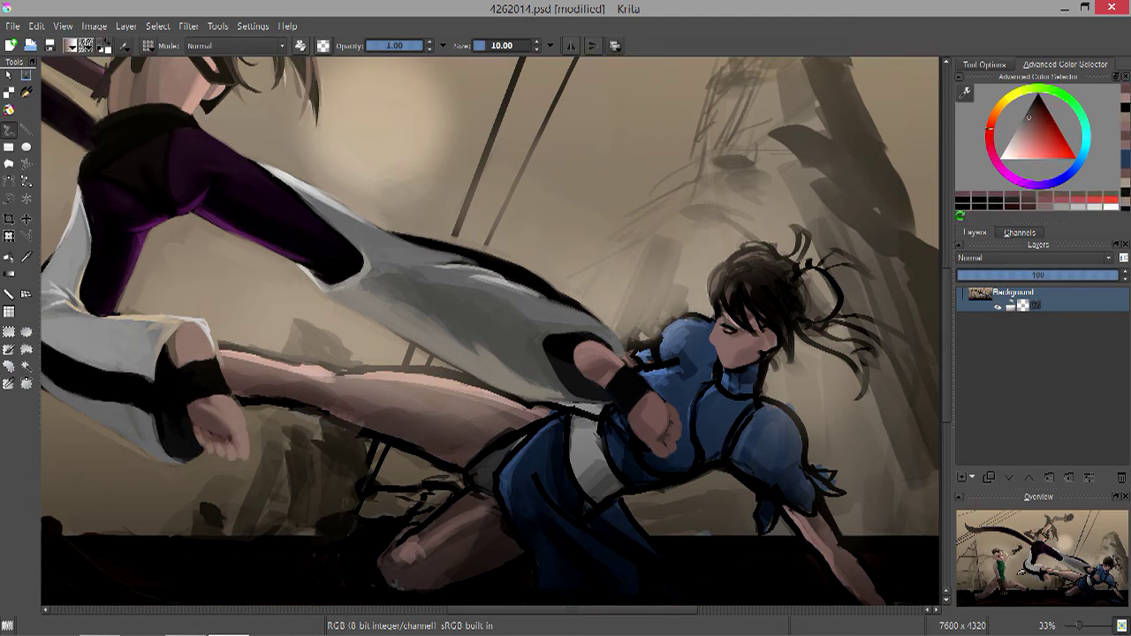
key("bracketright")
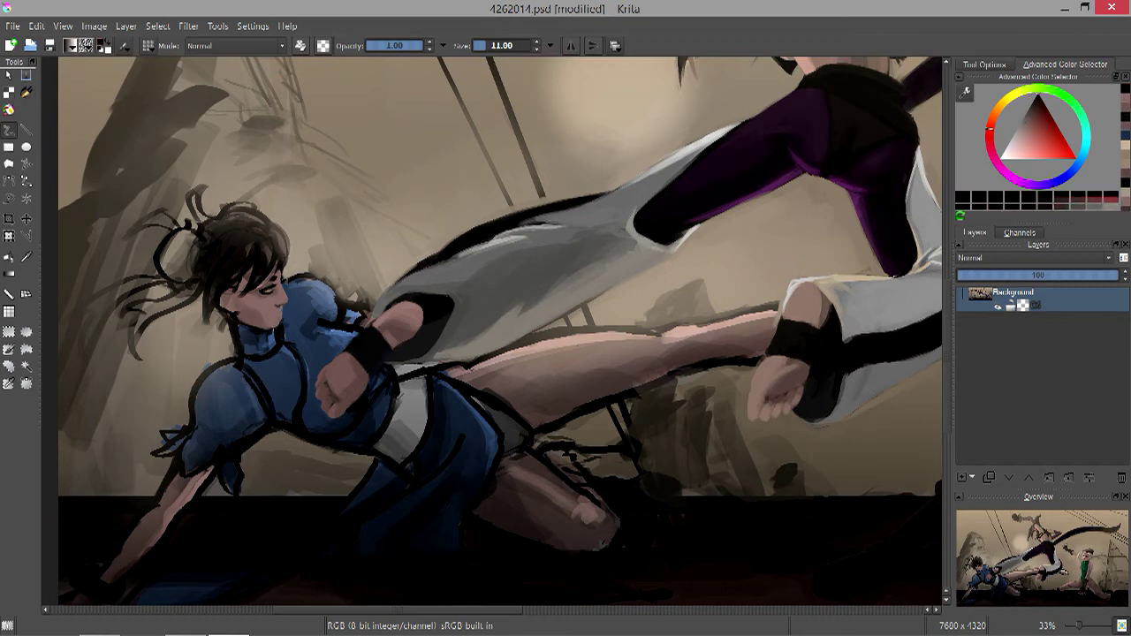
Refine the blue-clad fighter's lips and facial shading with darker and lighter skin tones, using a brush size of 8 to 11.
left_click(1026, 125)
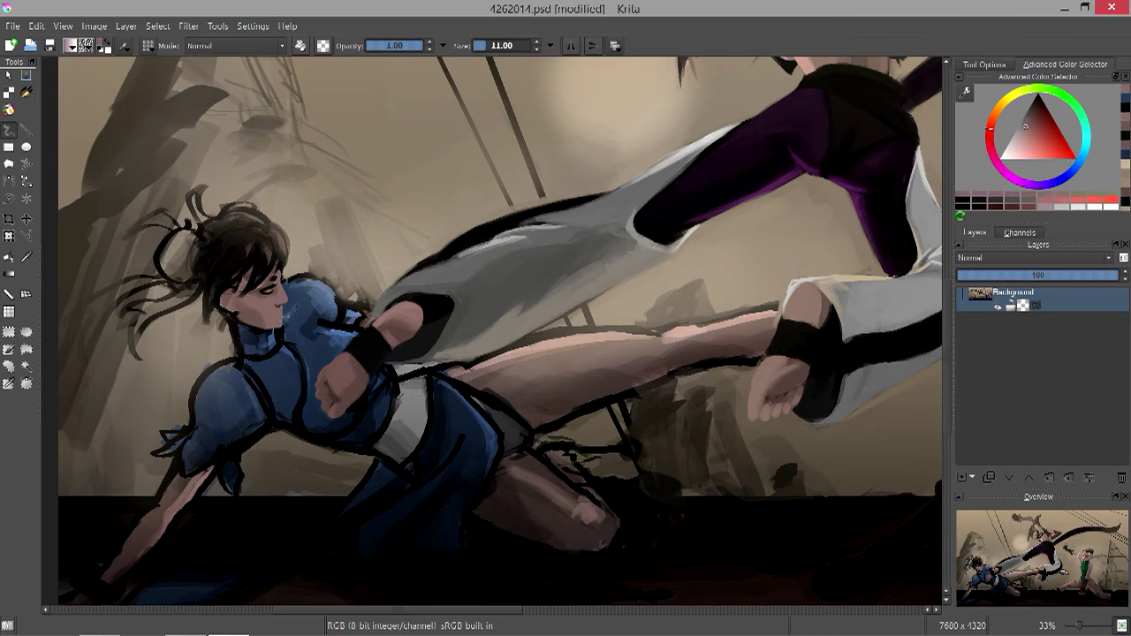
left_click(1035, 97)
left_click(1030, 110)
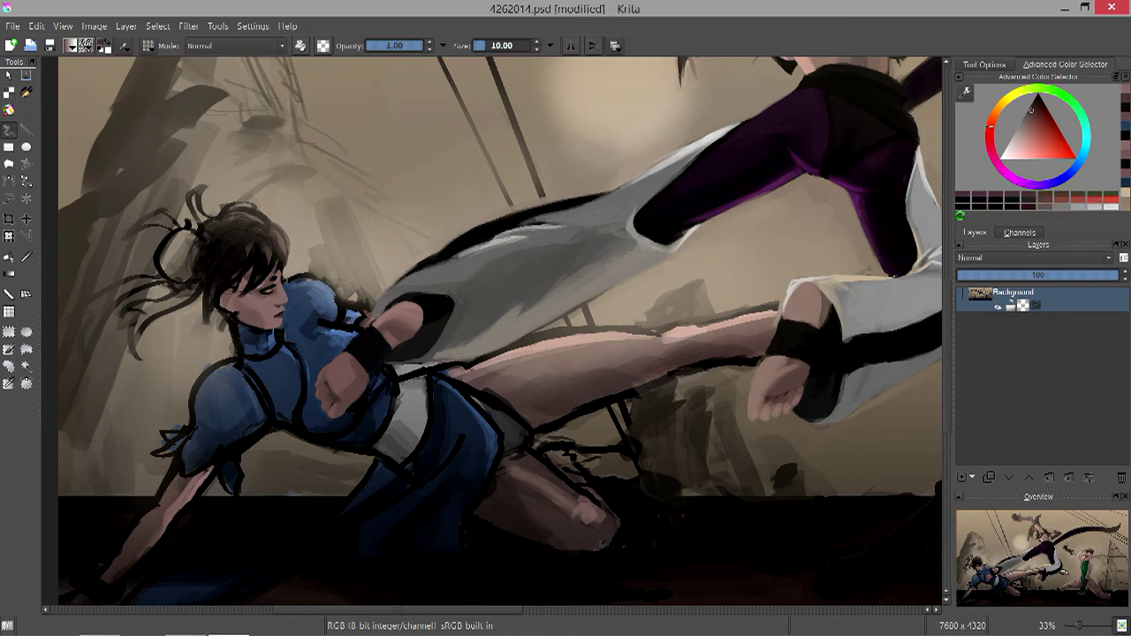
key("bracketleft")
left_click(1027, 125)
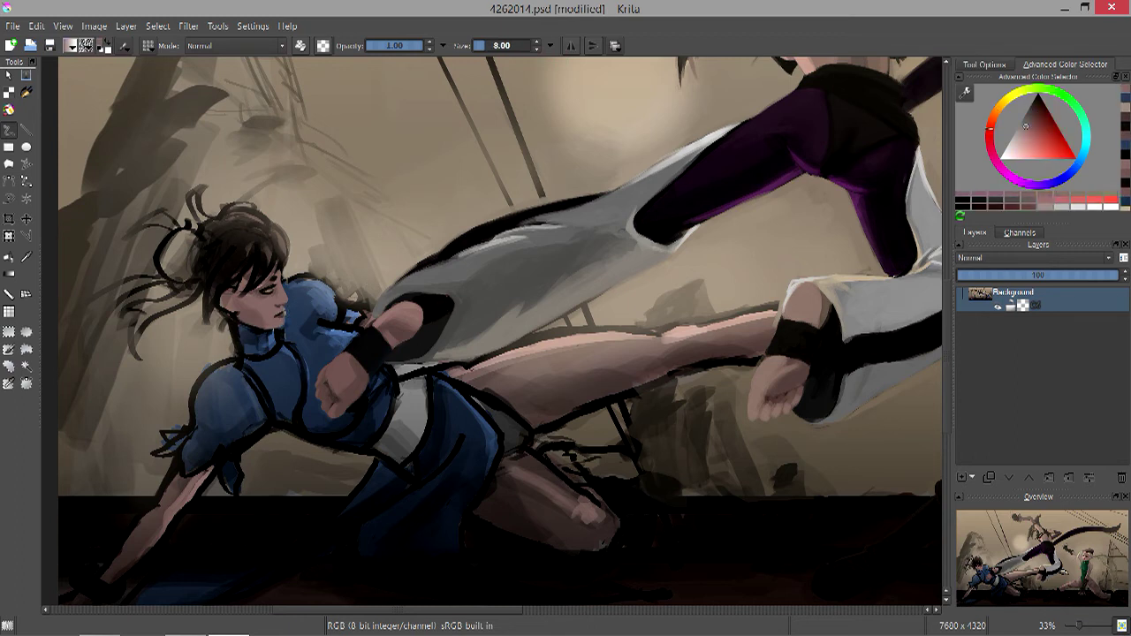
left_click(1021, 134)
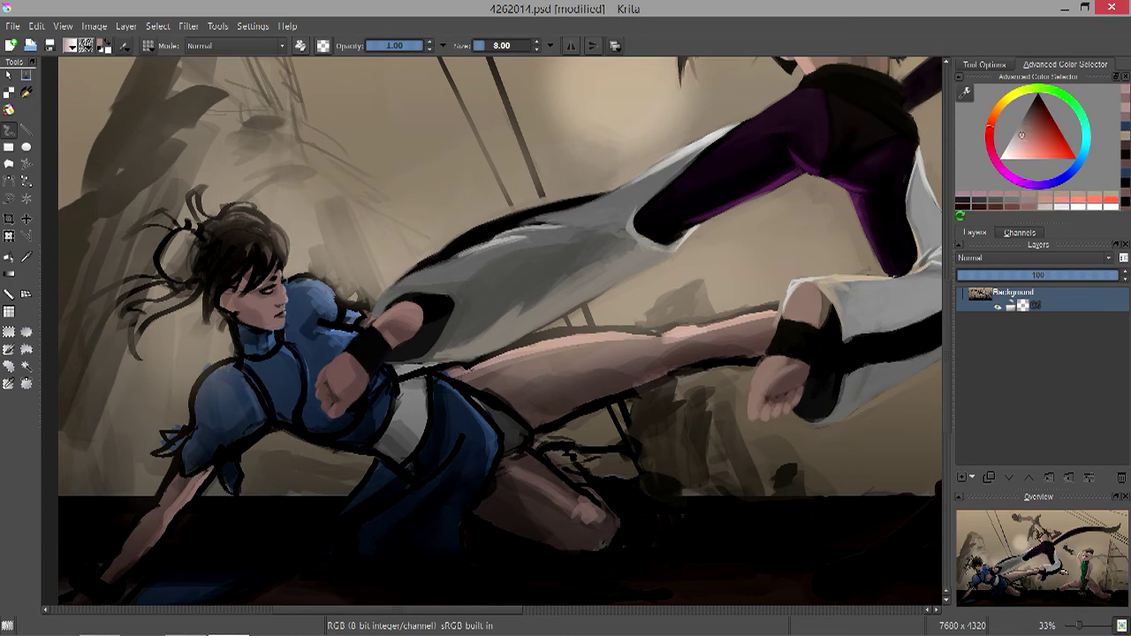
Clean up the blue-clad fighter's neck and collar edge with sampled colours and add a small earring below the ear.
key("d")
key("bracketright")
key("bracketright")
key("bracketright")
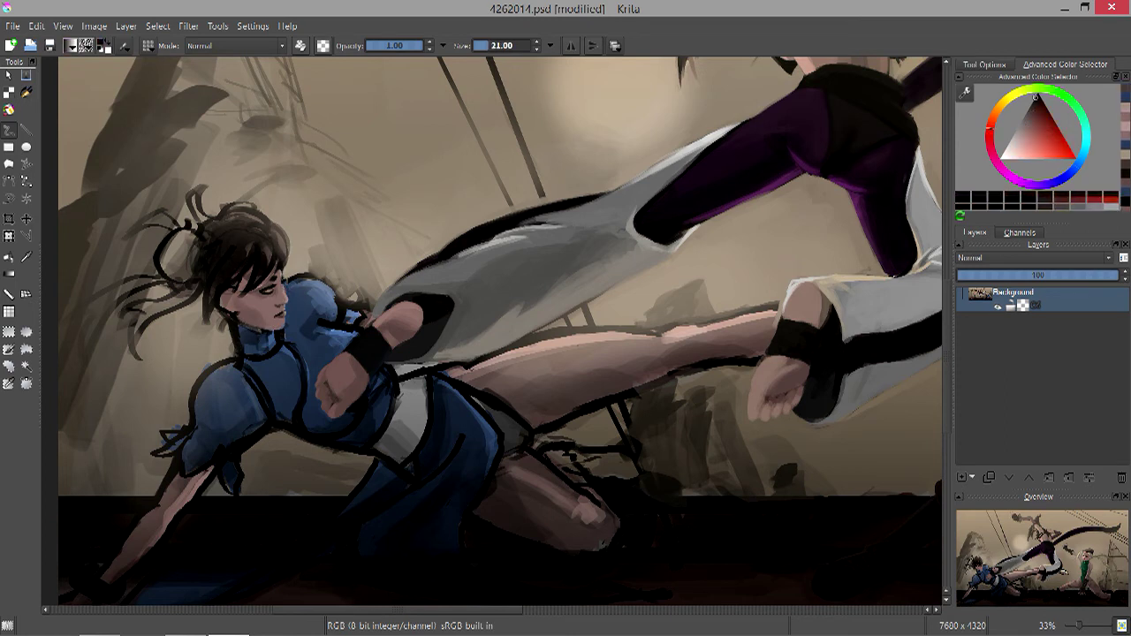
left_click(237, 320, "ctrl")
left_click(238, 325, "ctrl")
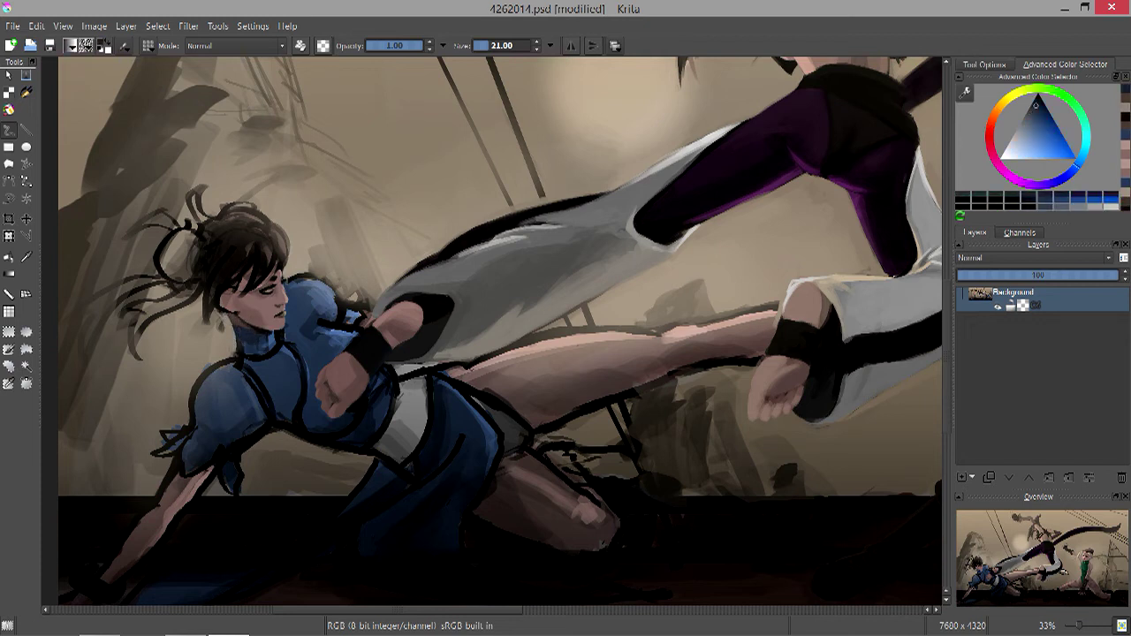
left_click(231, 325, "ctrl")
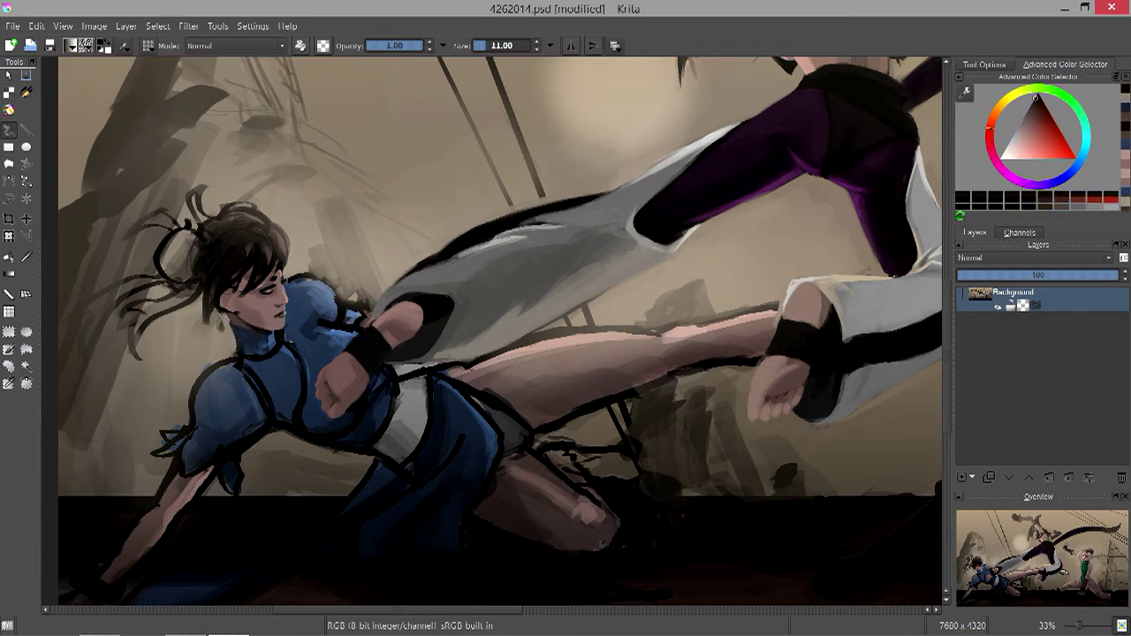
Shape and shade the blue-clad fighter's ear with light and dark skin tones.
key("bracketright")
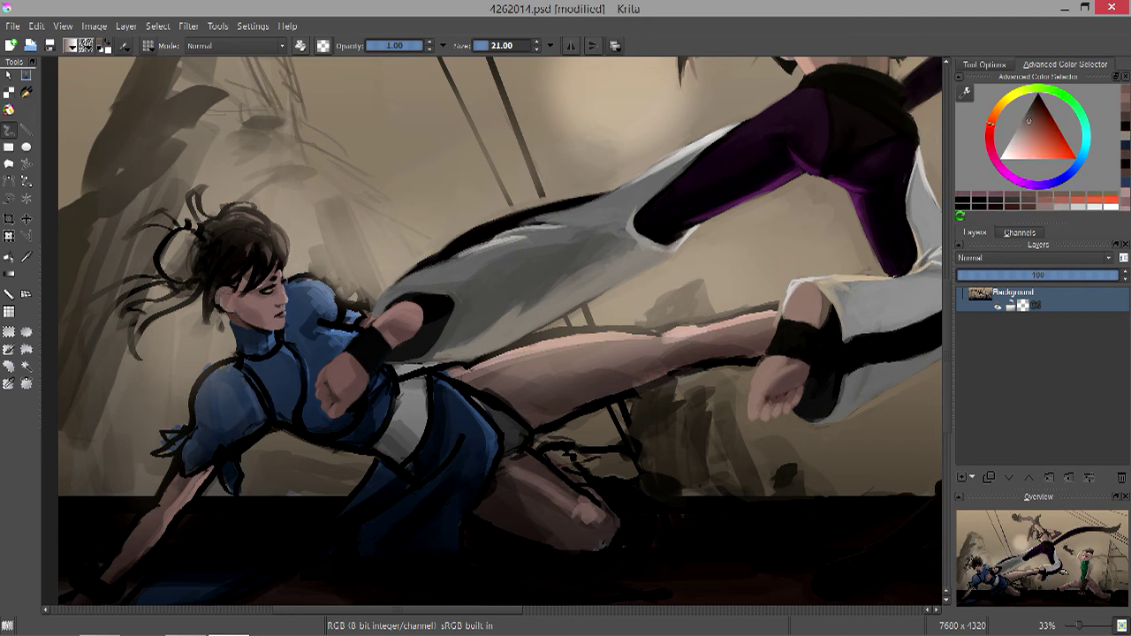
key("bracketleft")
left_click(223, 301, "ctrl")
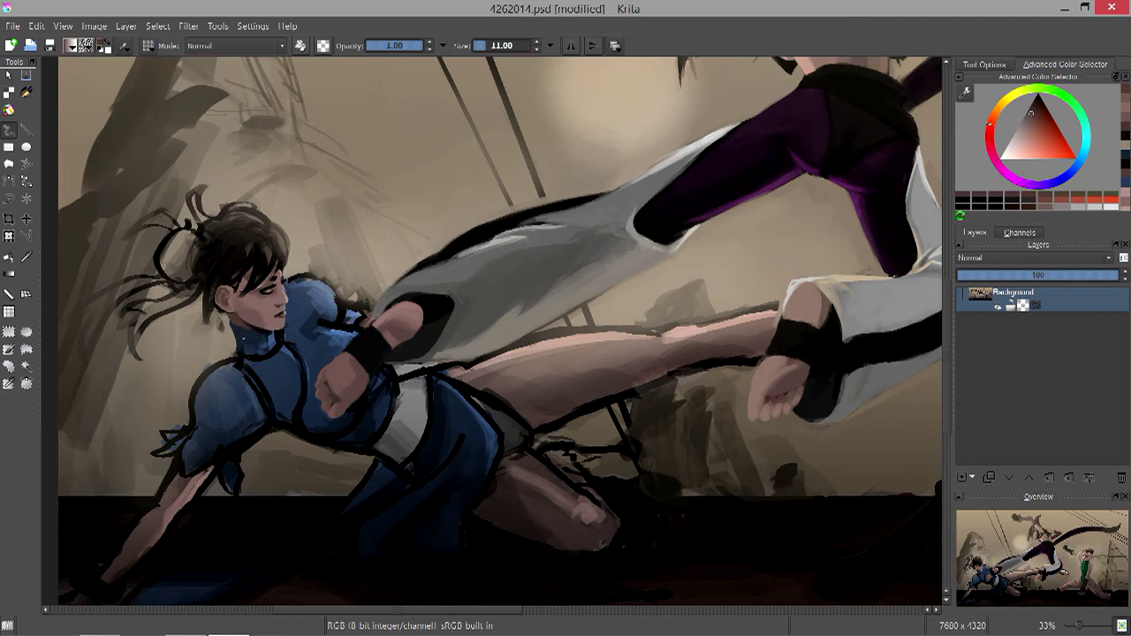
key("x")
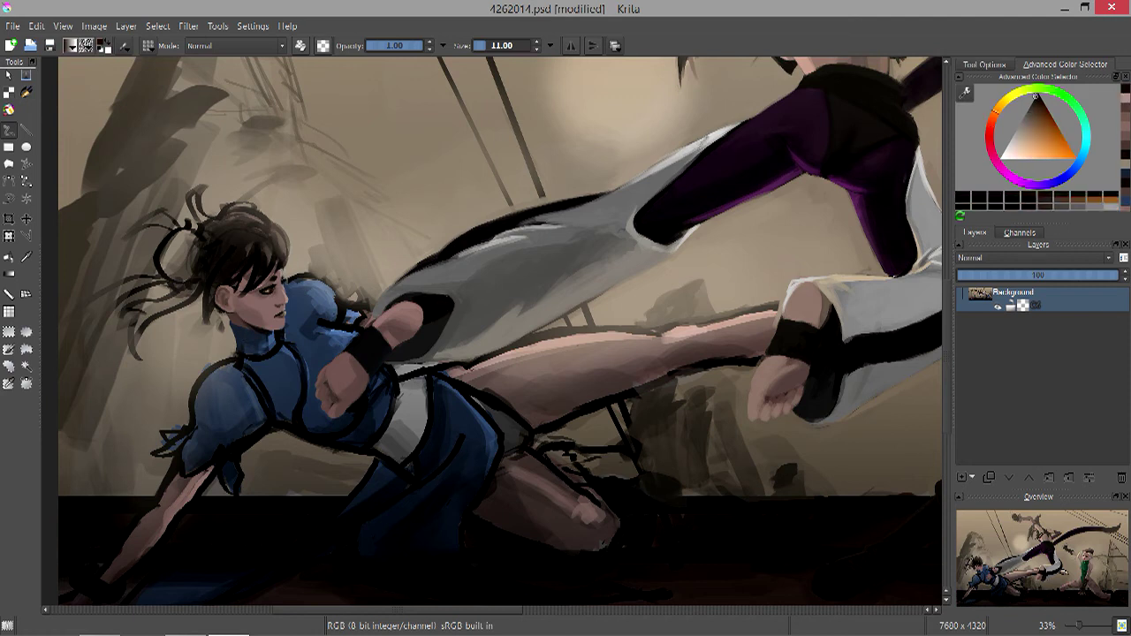
Paint dark brown strands and soft highlights through the blue-clad fighter's fringe and crown, alternating between two colours.
key("bracketright")
key("bracketright")
key("x")
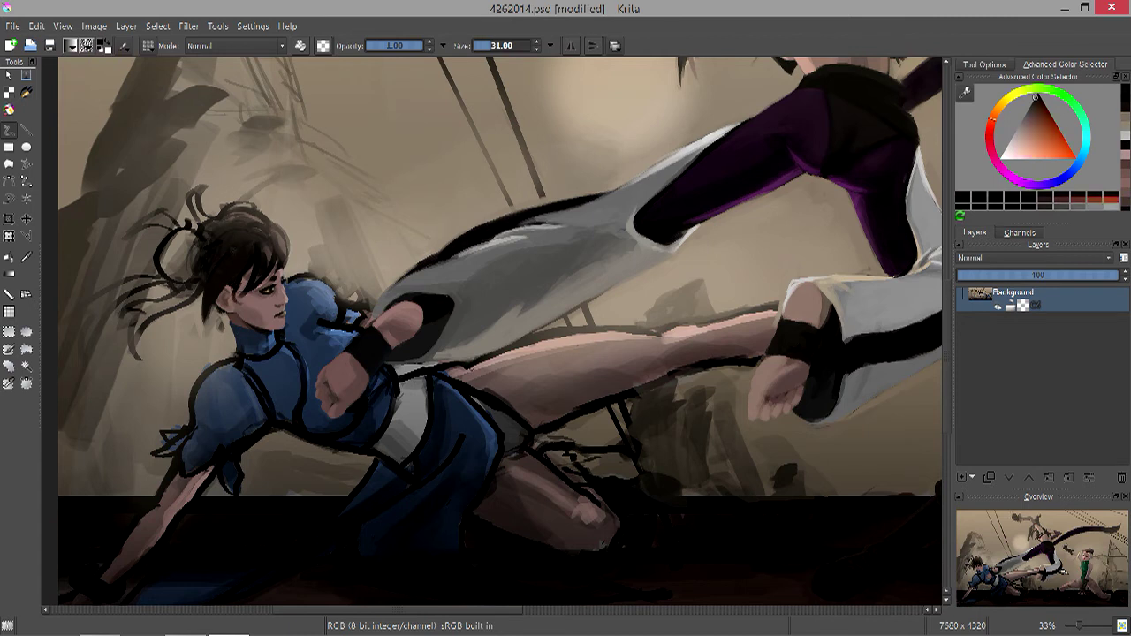
key("x")
key("x")
key("x")
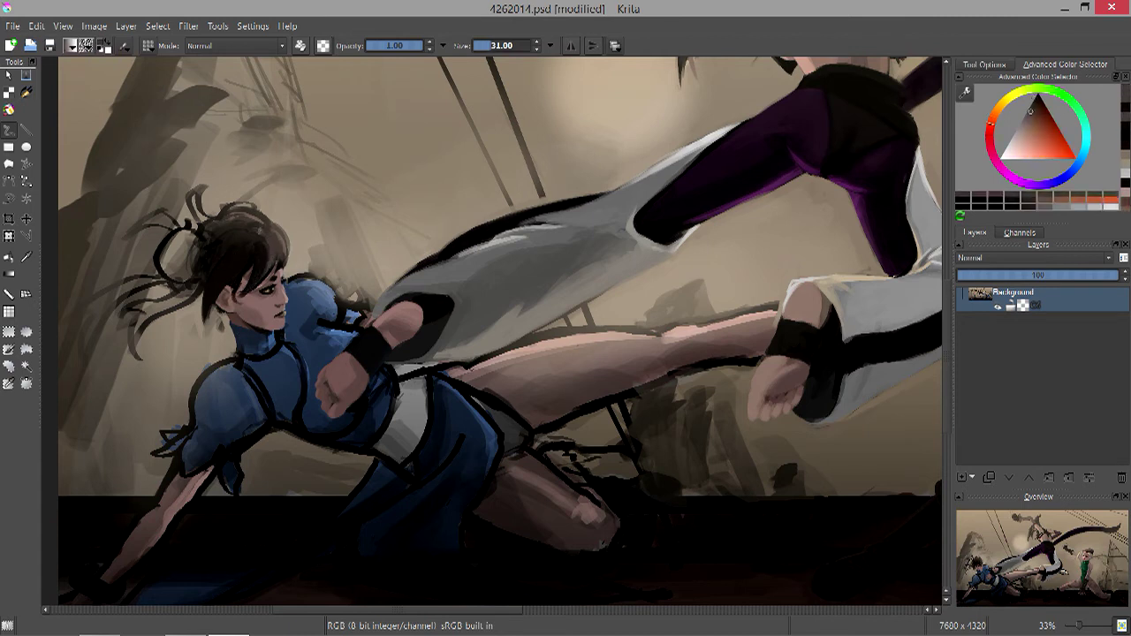
key("x")
key("bracketleft")
key("x")
key("bracketright")
key("x")
key("x")
key("x")
key("x")
key("bracketleft")
key("x")
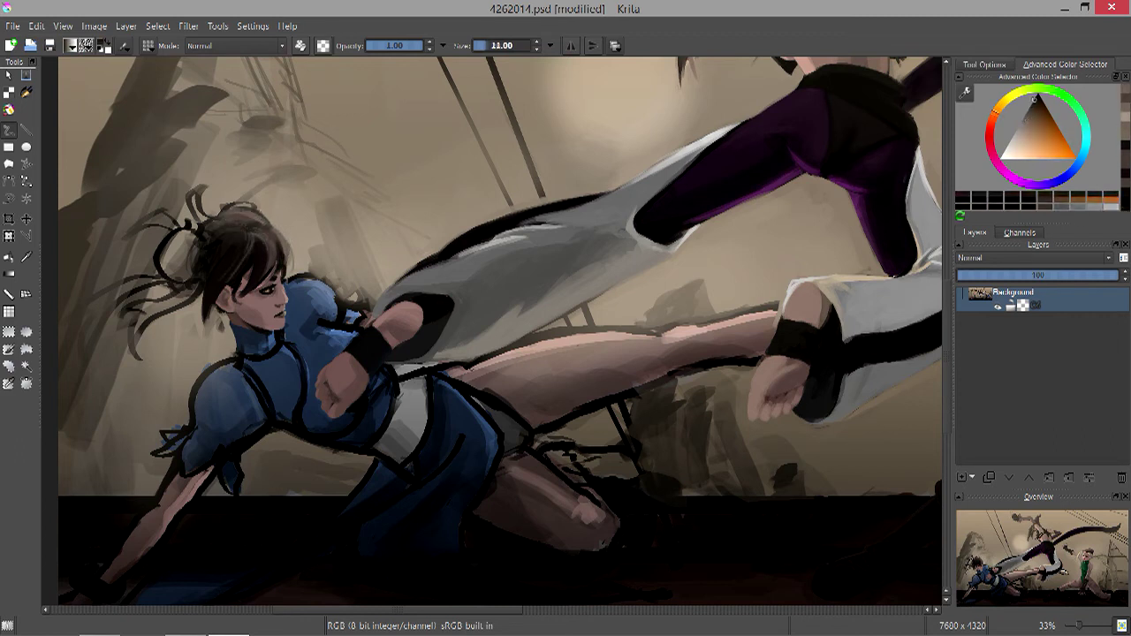
Blend the blue-clad fighter's crown and side hair with darker strokes, varying the brush size.
key("bracketright")
key("bracketright")
key("x")
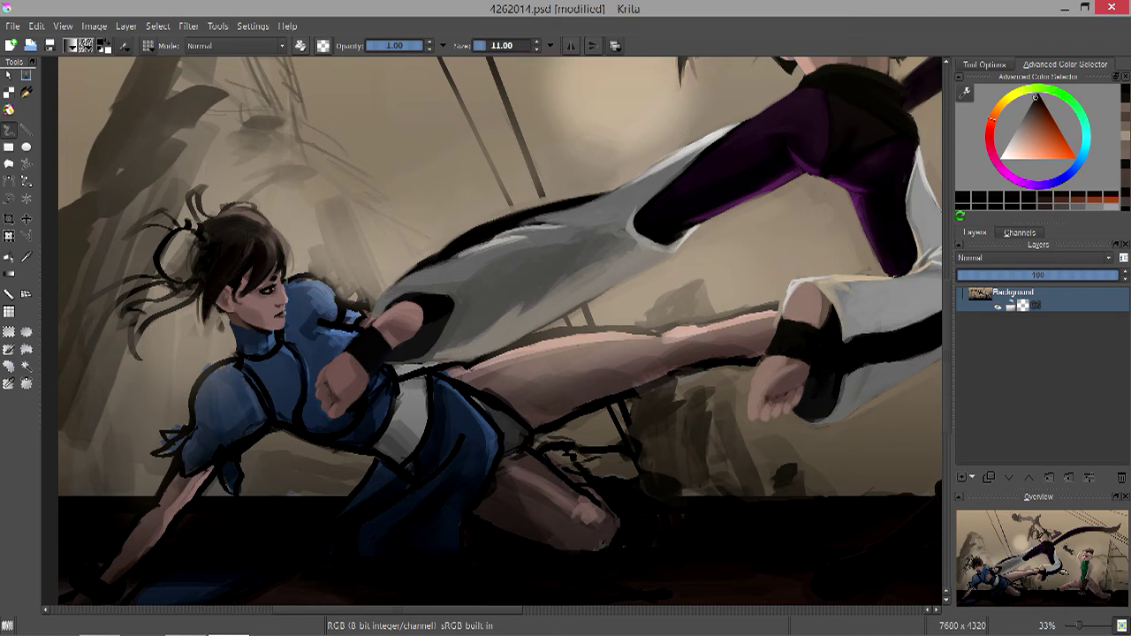
key("x")
key("bracketright")
key("x")
key("bracketright")
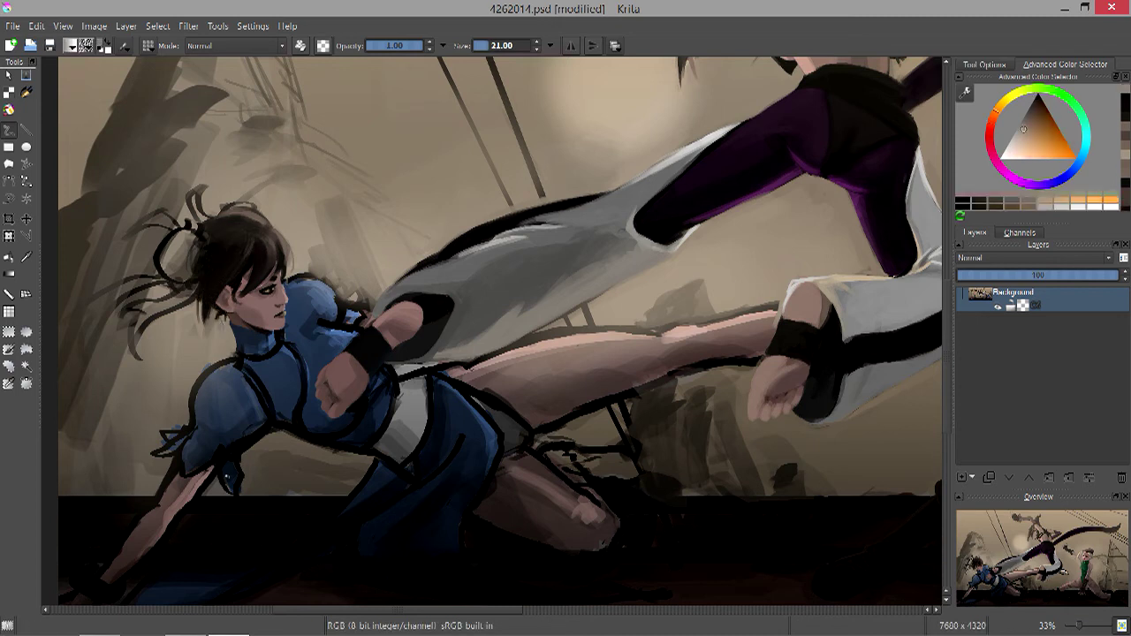
Paint a rounded grey-white bun cover at the back of the blue-clad fighter's hair.
key("x")
key("bracketleft")
mouse_move(194, 243)
left_mouse_down()
mouse_move(164, 281)
mouse_move(196, 265)
mouse_move(157, 265)
mouse_move(197, 285)
left_mouse_up()
left_click_drag(177, 231, 196, 237)
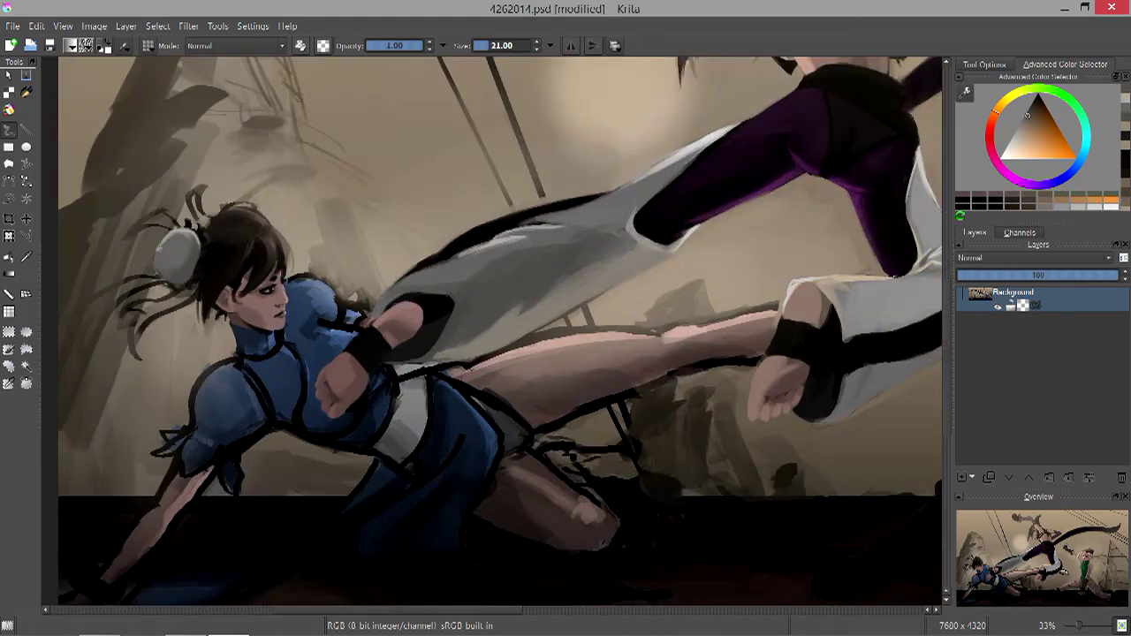
Repaint the blue-clad fighter's far shoulder and puffed sleeve with blue tones, covering the rough black outlines.
left_click_drag(408, 294, 491, 360)
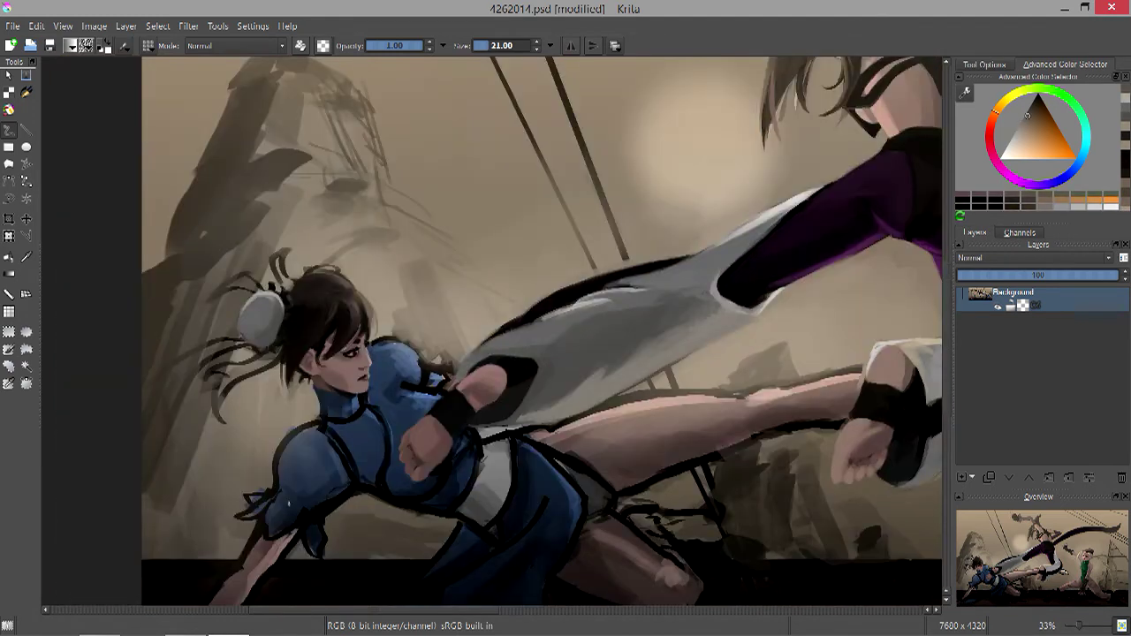
key("slash")
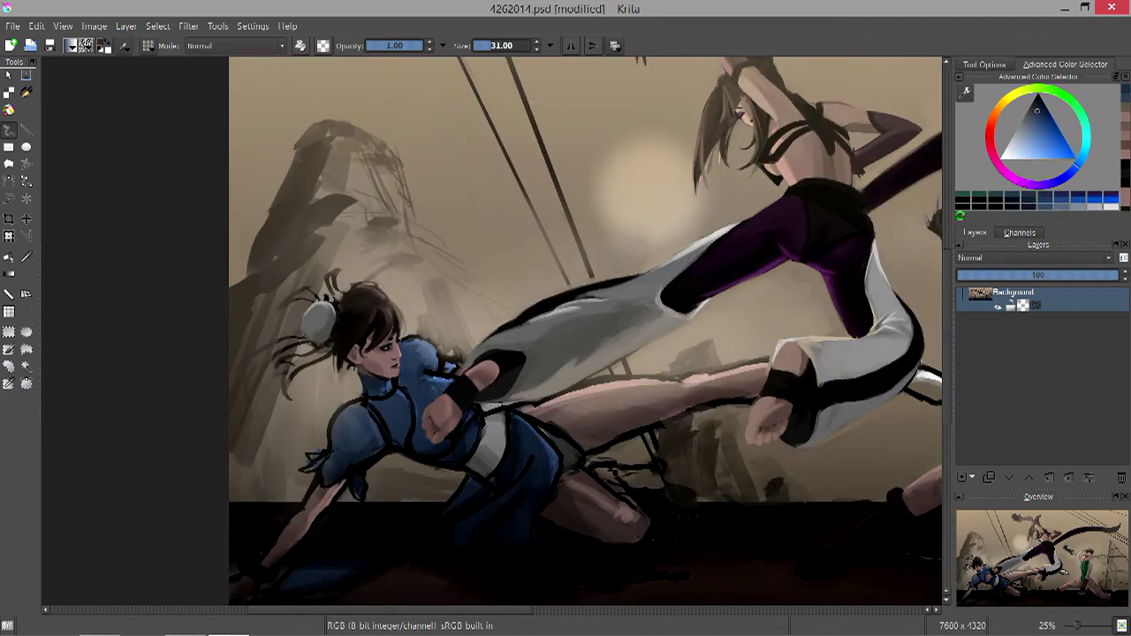
key("bracketleft")
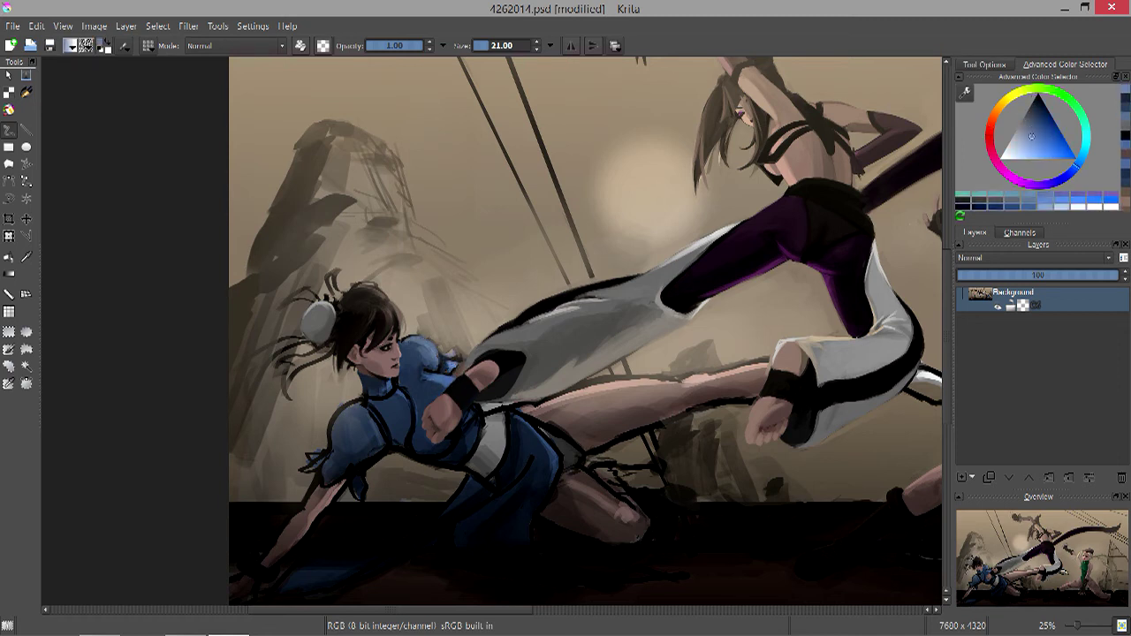
key("bracketleft")
key("bracketleft")
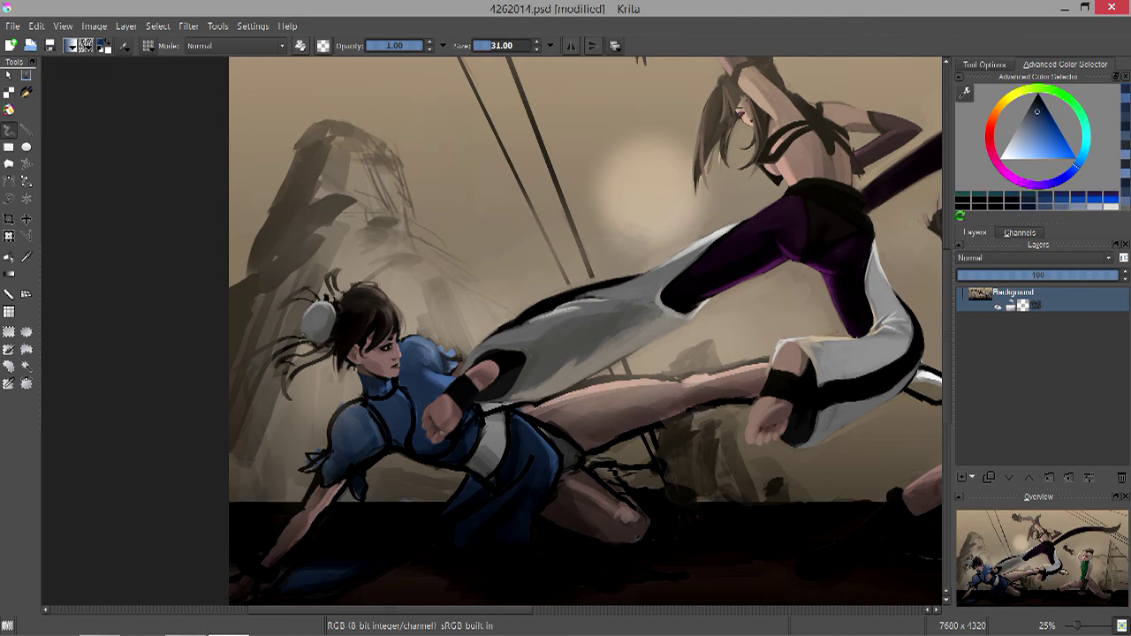
Paint a tan trim band across the blue-clad fighter's far shoulder and tidy the colours around it.
scroll(489, 354, "down", 1)
scroll(489, 354, "up", 2)
key("bracketleft")
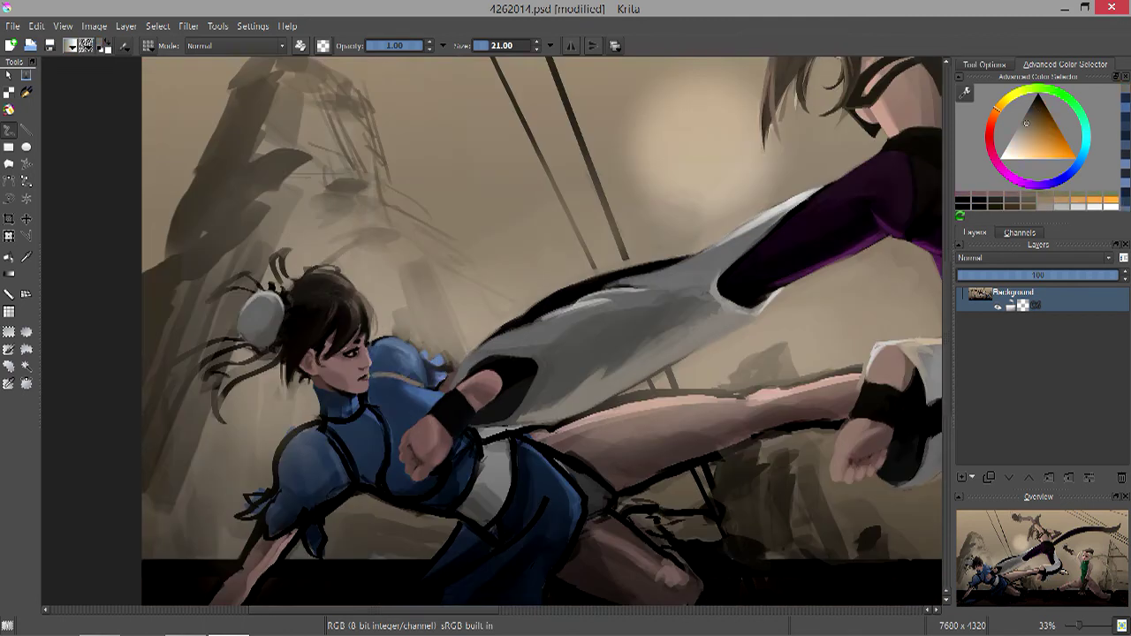
left_click(407, 382, "ctrl")
left_click(373, 347, "ctrl")
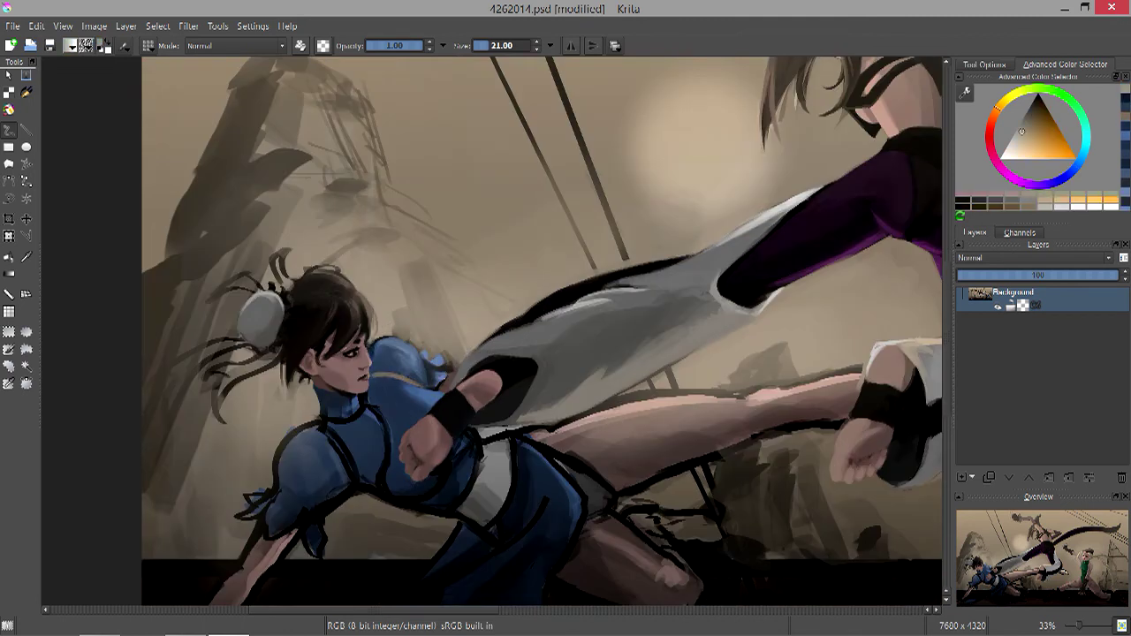
key("bracketleft")
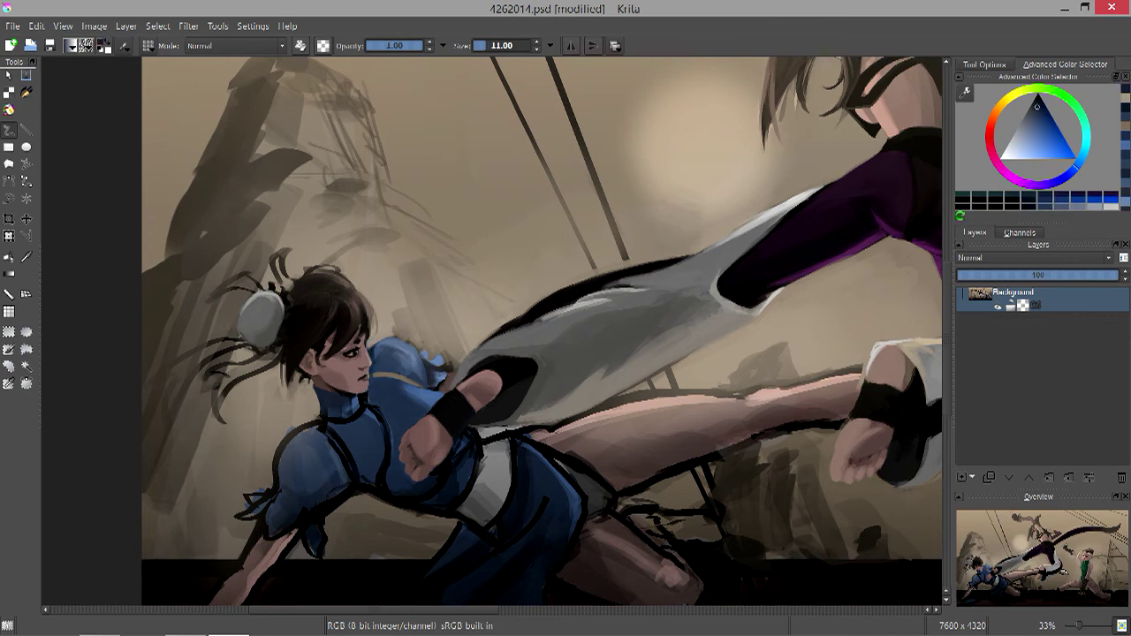
key("bracketright")
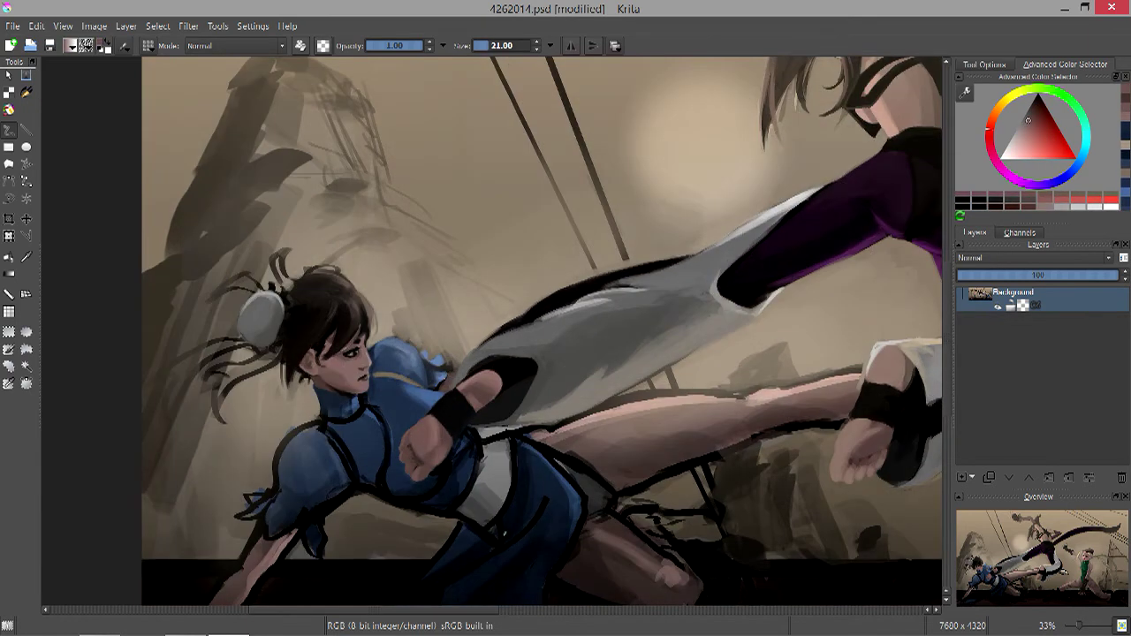
Paint a ruffled rim on the blue-clad fighter's bun cover and broad grey ribbons trailing below it.
mouse_move(282, 354)
left_mouse_down()
mouse_move(232, 375)
mouse_move(210, 399)
mouse_move(219, 414)
left_mouse_up()
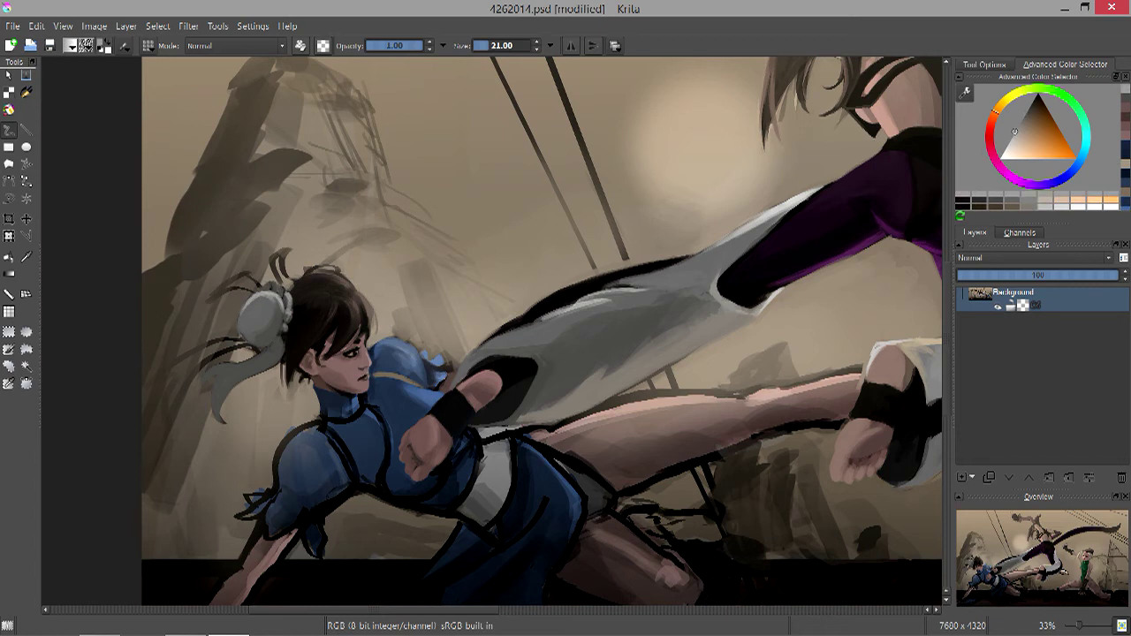
left_click(270, 288, "ctrl")
key("]")
left_click_drag(244, 343, 165, 422)
left_click_drag(203, 348, 150, 385)
left_click_drag(242, 338, 165, 366)
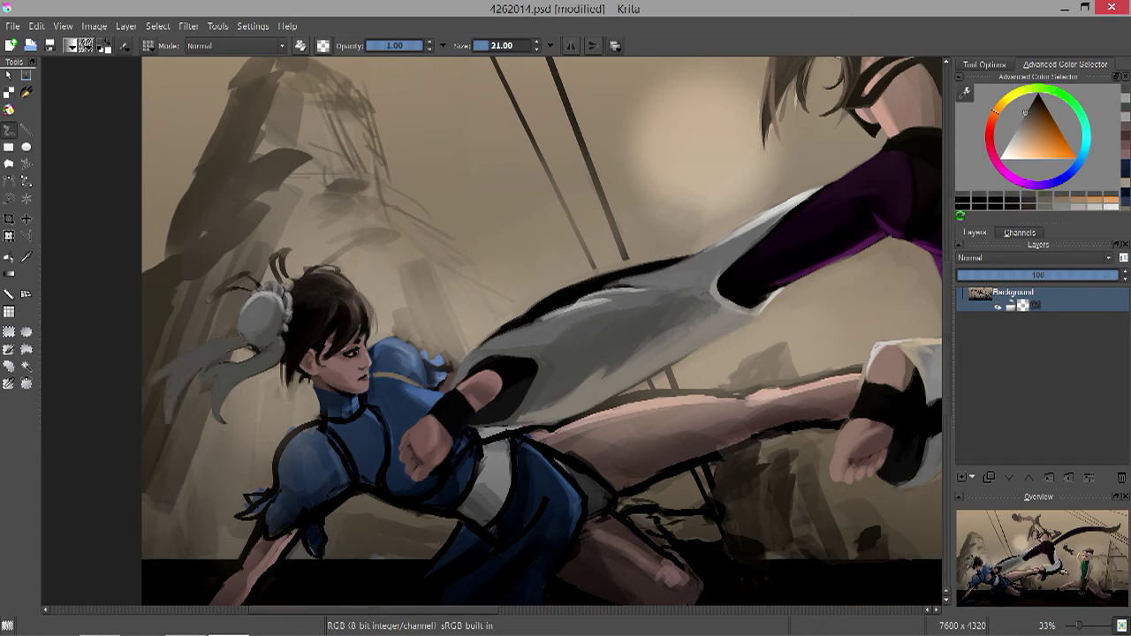
Turn the loose dark strands above the bun into curling grey ribbon ends.
left_click(252, 278, "ctrl")
left_click(276, 268, "ctrl")
key("bracketleft")
left_click(300, 292, "ctrl")
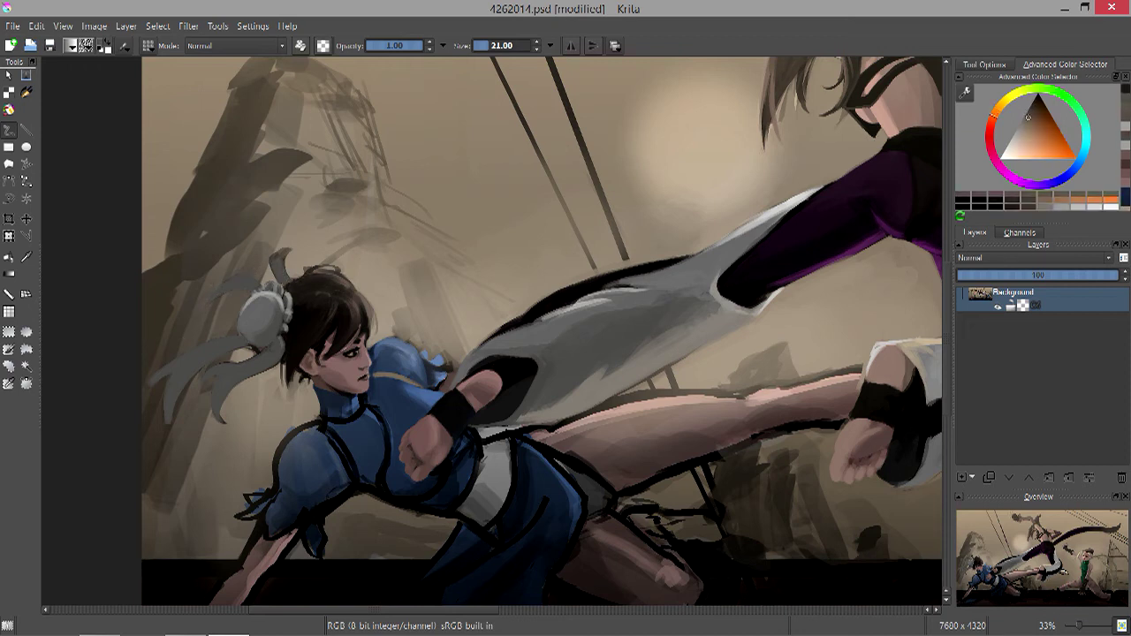
Refine the blue-clad fighter's crown and fringe with sampled dark browns, reducing the brush size to 8.
left_click(330, 301, "ctrl")
key("bracketright")
key("bracketright")
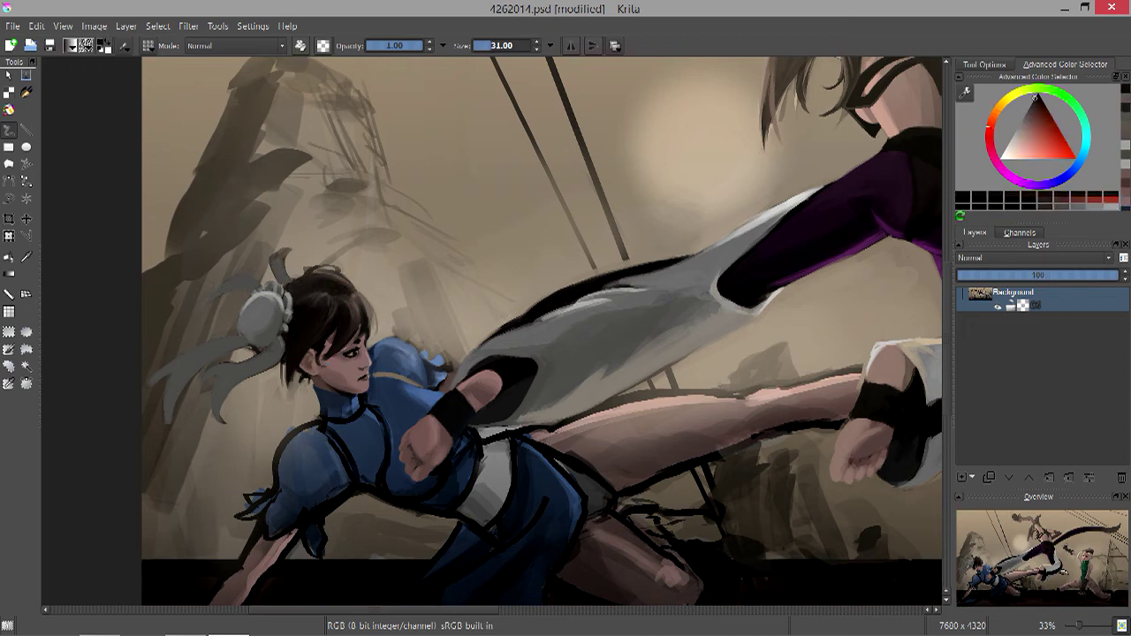
key("bracketleft")
key("bracketleft")
left_click(336, 320, "ctrl")
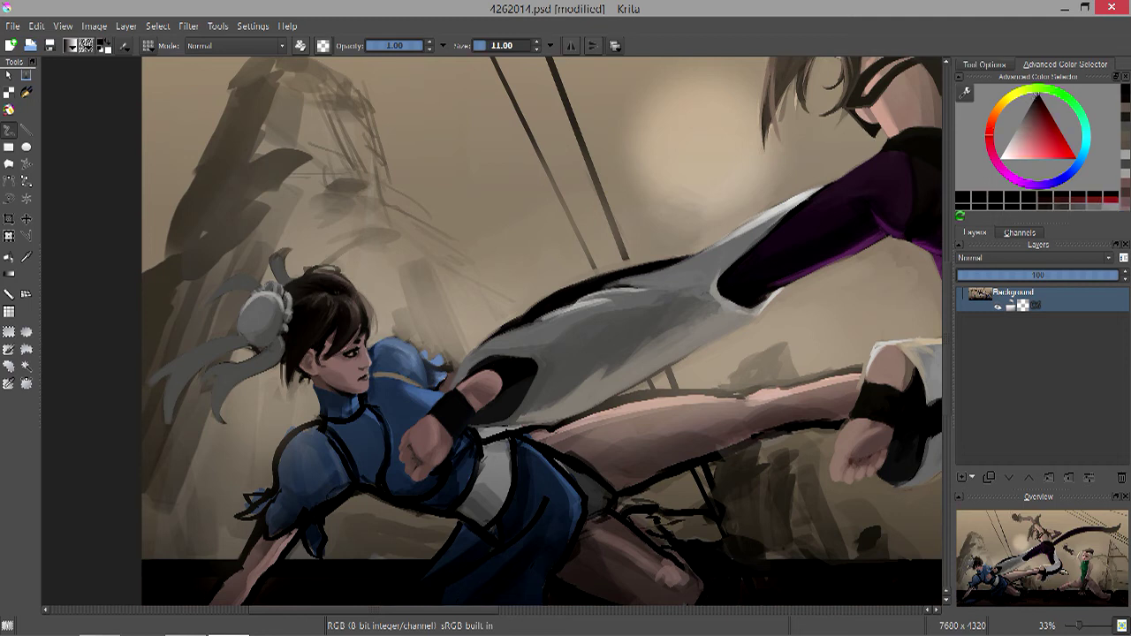
key("alt+e")
key("Escape")
key("bracketleft")
key("minus")
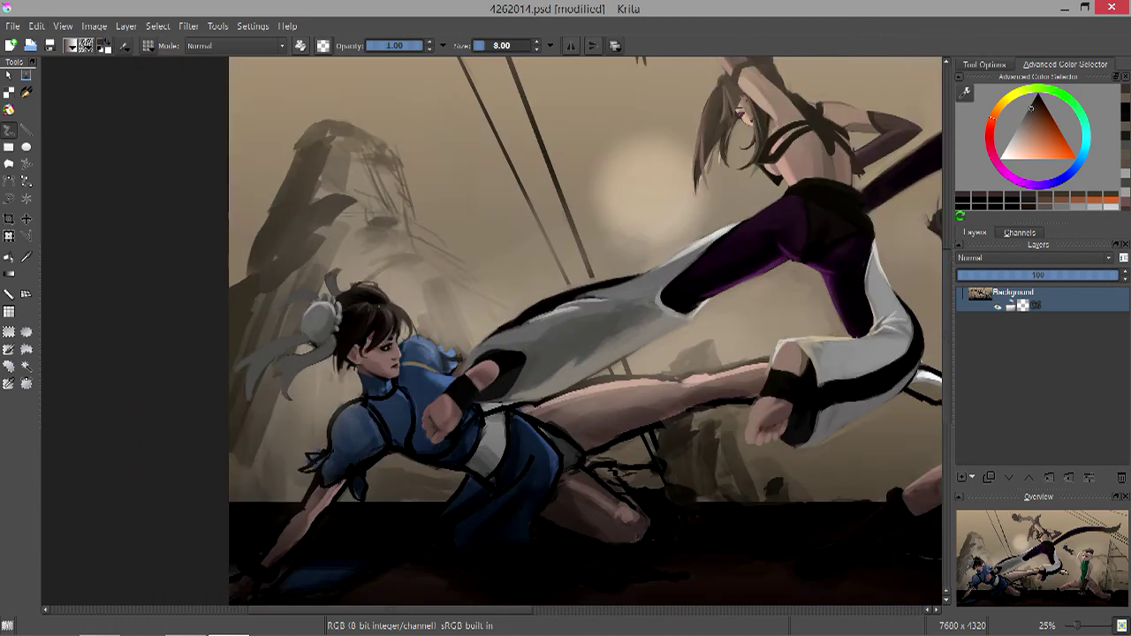
Extend the blue-clad fighter's fringe with fine dark strands curving out in front of her forehead.
key("alt+e")
key("Escape")
key("plus")
key("plus")
left_click(305, 338, "ctrl")
left_click(310, 329, "ctrl")
left_click(320, 314, "ctrl")
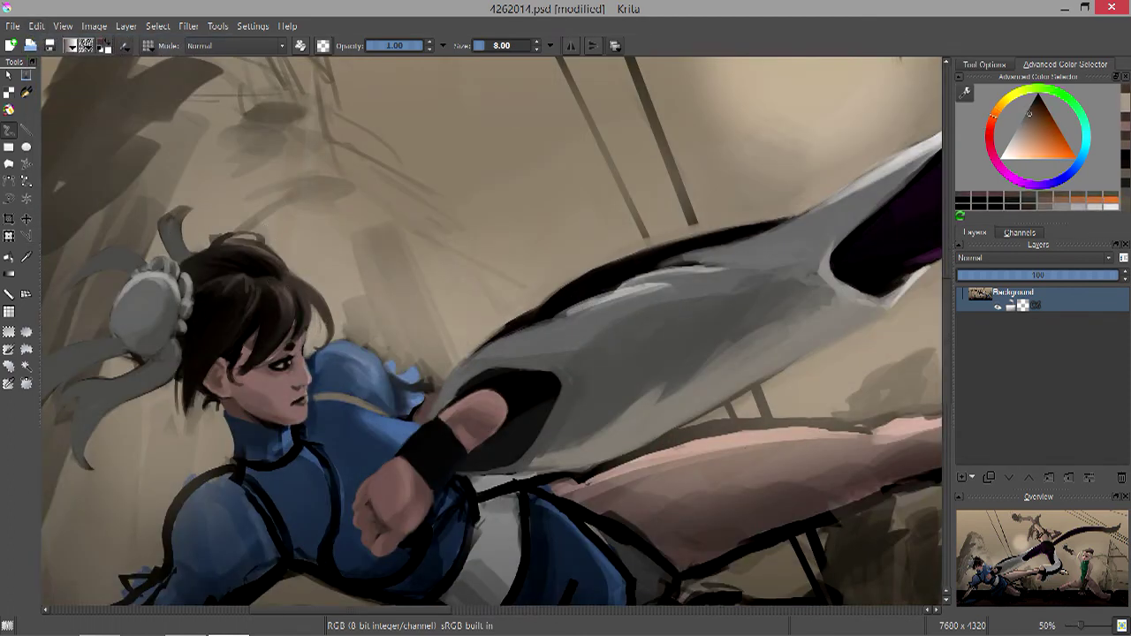
left_click(307, 345, "ctrl")
left_click(306, 346, "ctrl")
left_click(307, 345, "ctrl")
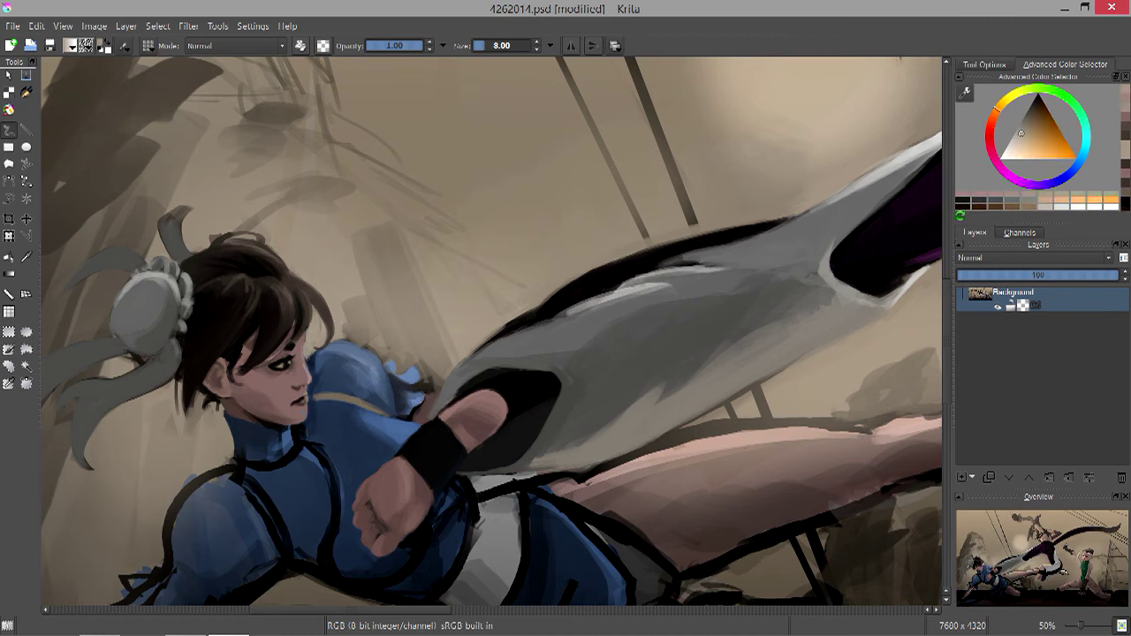
Sharpen the edges of the loose fringe strands using alternating hair, skin and background colours.
left_click(310, 332, "ctrl")
left_click(309, 331, "ctrl")
left_click(309, 329, "ctrl")
left_click(309, 329, "ctrl")
left_click(310, 330, "ctrl")
left_click(307, 346, "ctrl")
left_click(310, 330, "ctrl")
left_click(306, 345, "ctrl")
left_click(307, 345, "ctrl")
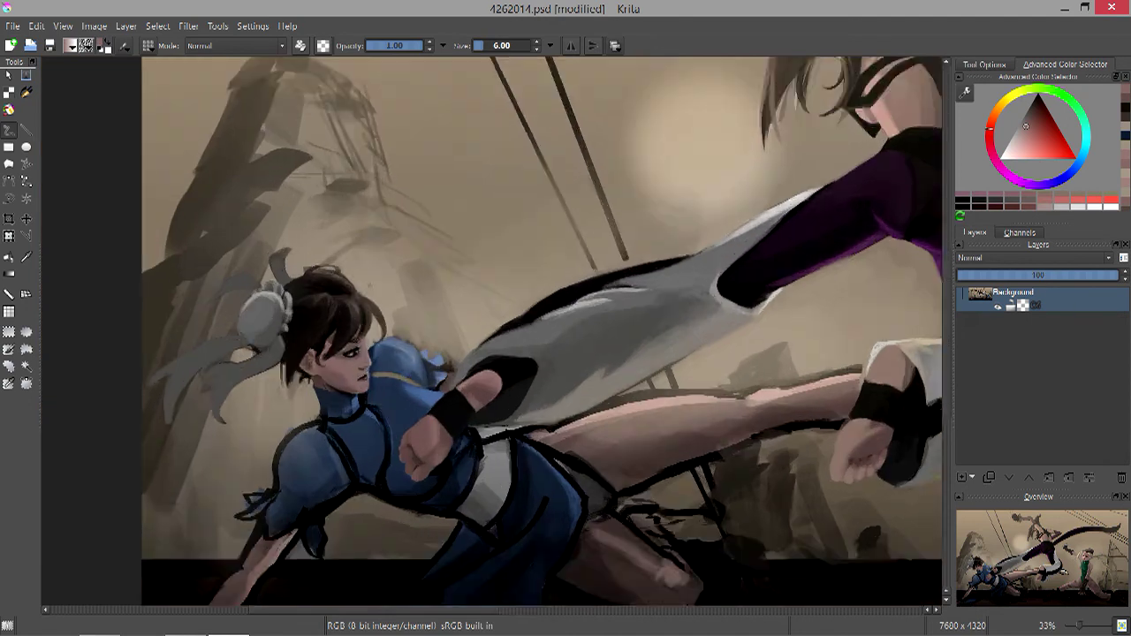
left_click(306, 346, "ctrl")
key("bracketleft")
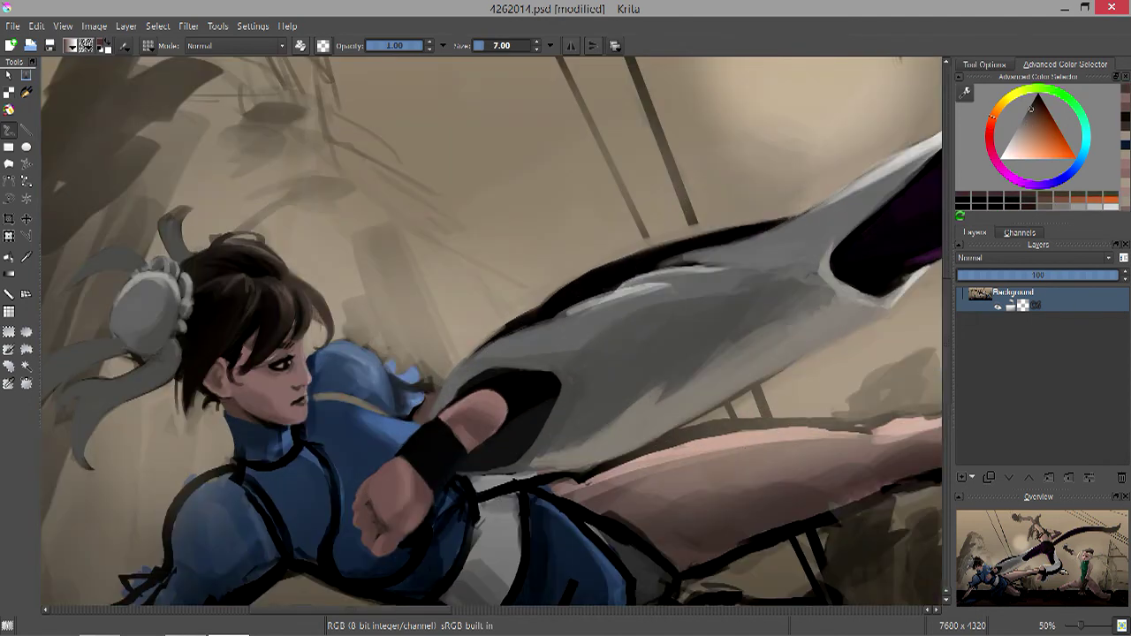
Clean up the crown's outline and paint the pale edge of the far bun cover behind it.
key("minus")
left_click(364, 300, "ctrl")
key("bracketright")
key("bracketright")
key("bracketright")
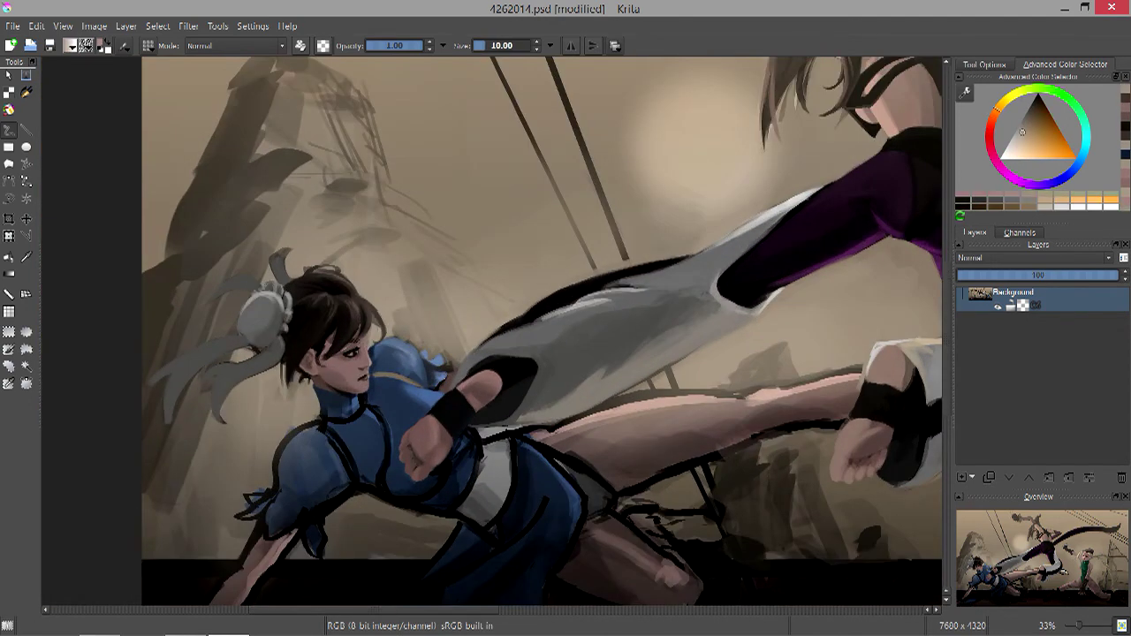
left_click(329, 269, "ctrl")
key("bracketright")
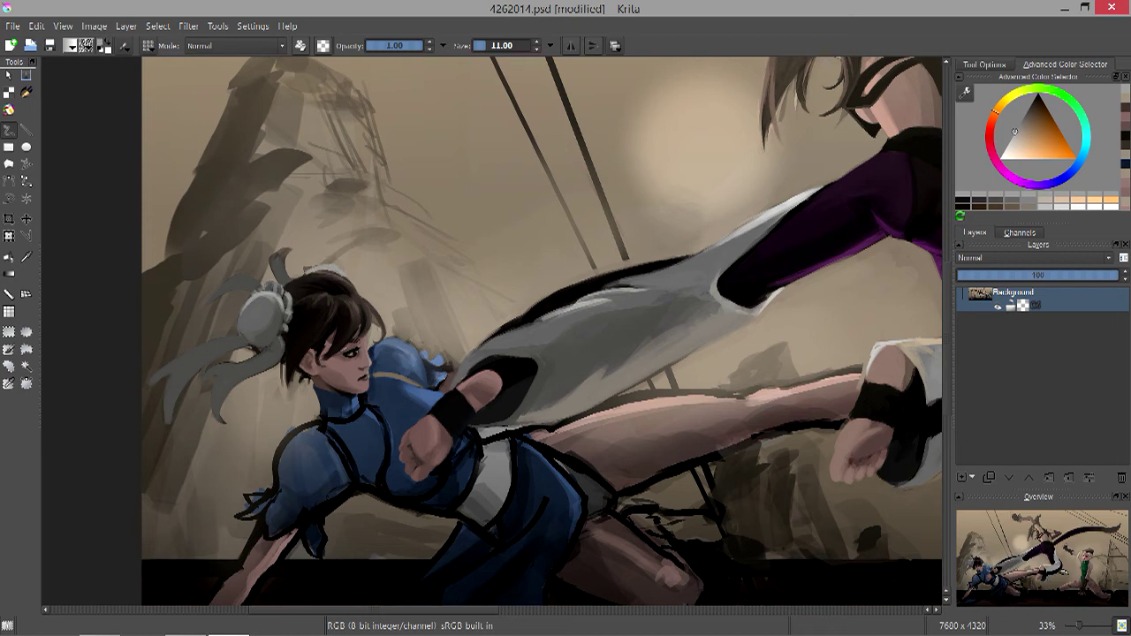
left_click(347, 255, "ctrl")
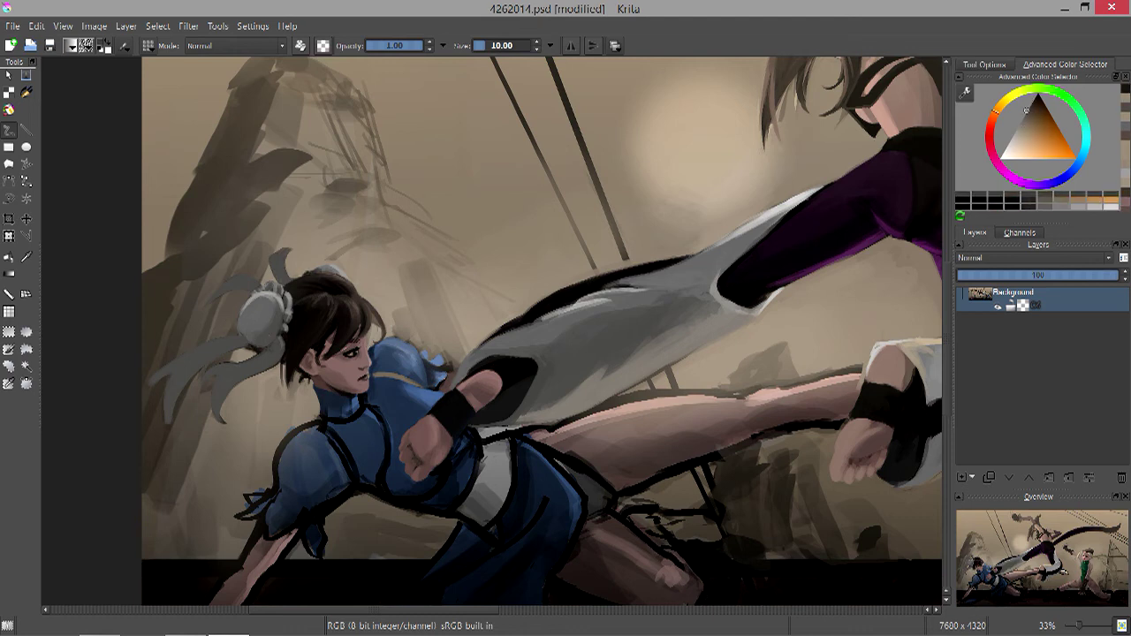
key("bracketleft")
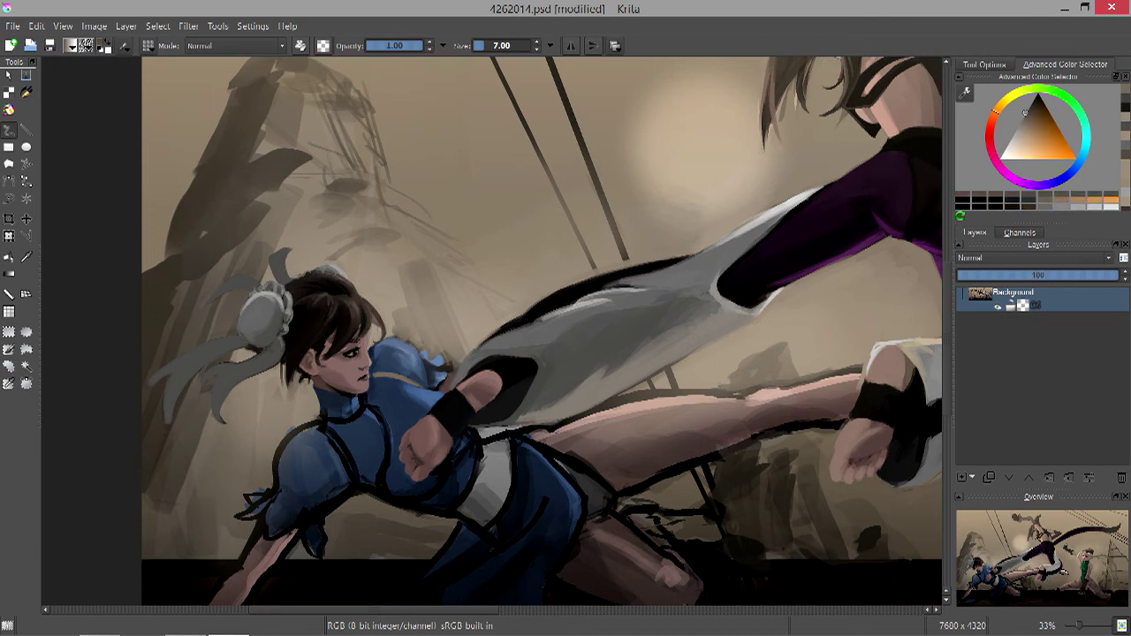
Shade the trailing hair ribbons with a larger brush and add lighter grey along their folds and edges.
key("bracketright")
key("bracketright")
key("bracketright")
key("bracketright")
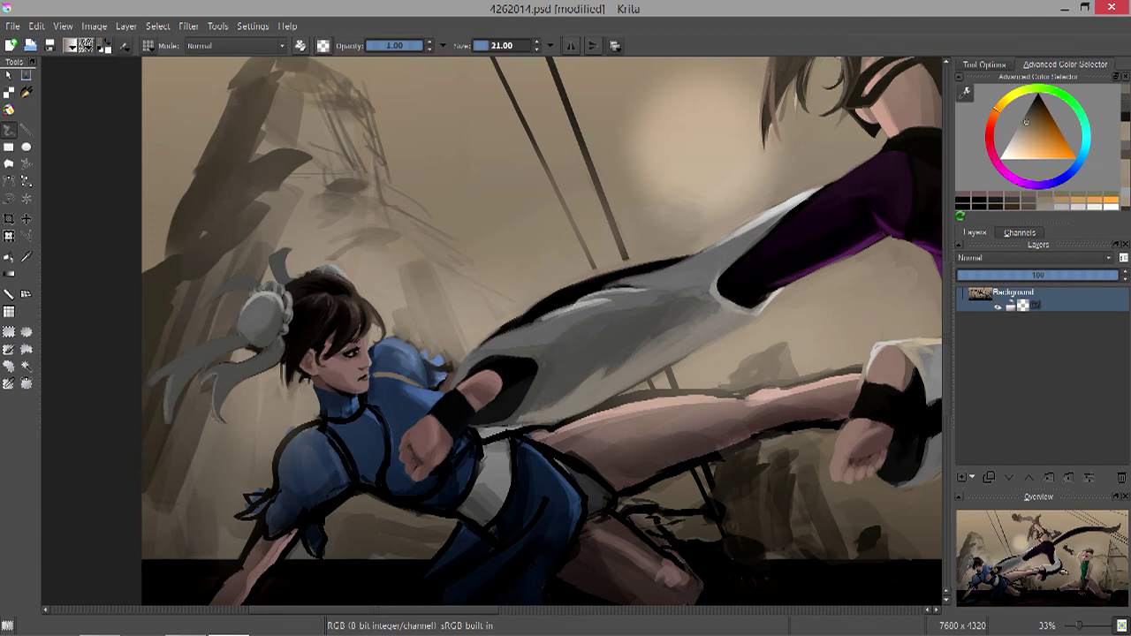
key("bracketright")
mouse_move(187, 357)
left_mouse_down()
mouse_move(226, 340)
mouse_move(253, 358)
left_mouse_up()
left_click_drag(216, 407, 238, 371)
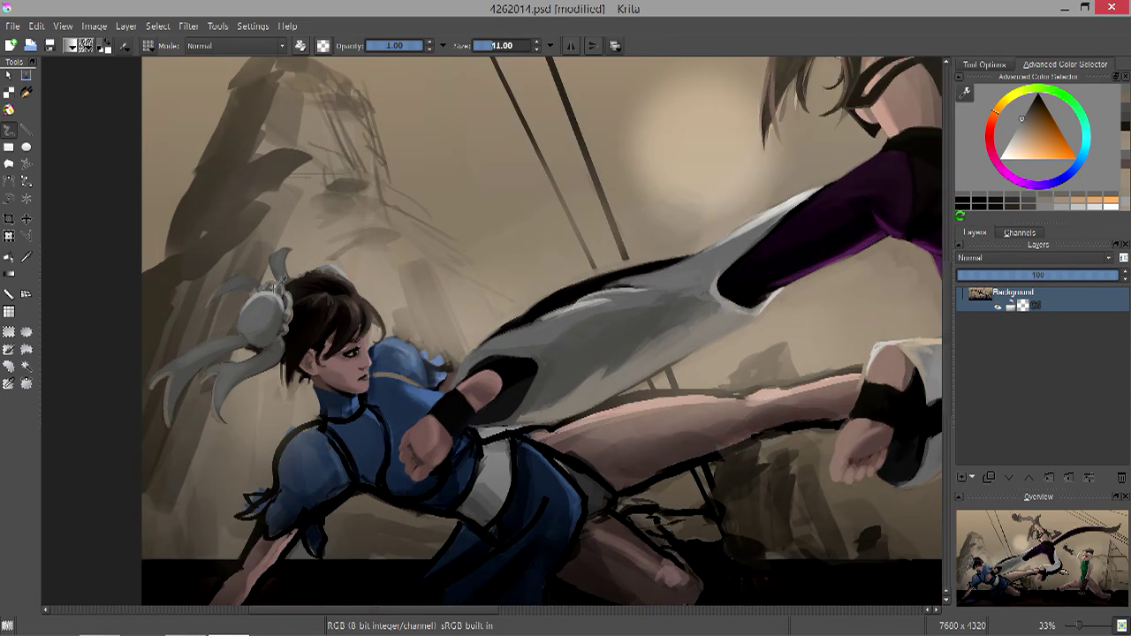
key("bracketleft")
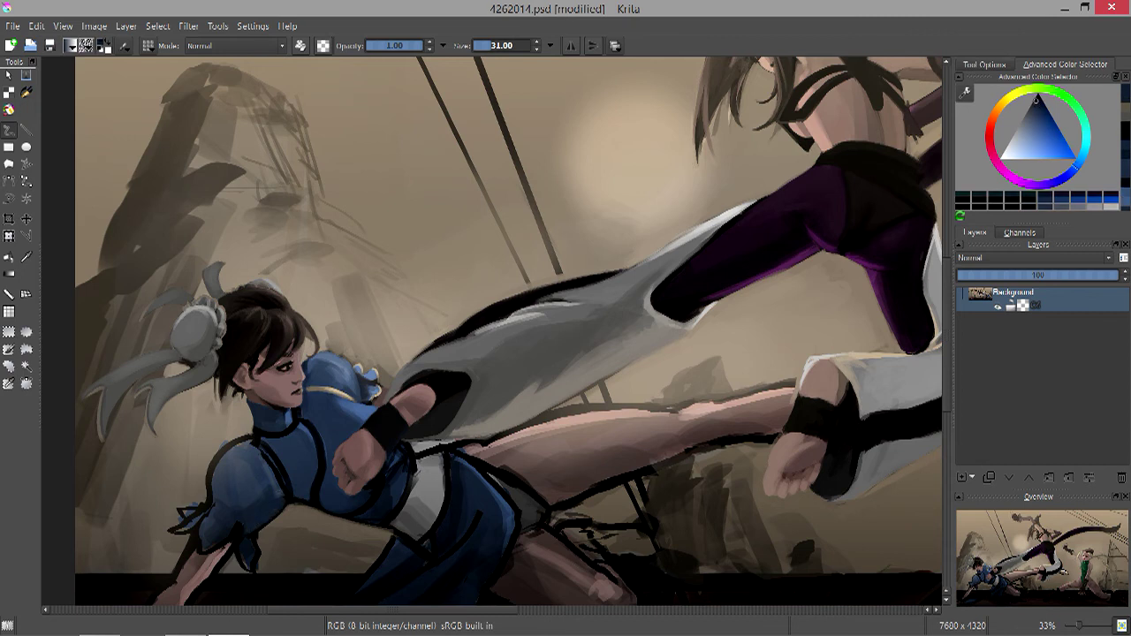
Paint curved tan piping down the bodice front over the black line and smooth the surrounding blue.
key("bracketleft")
key("bracketleft")
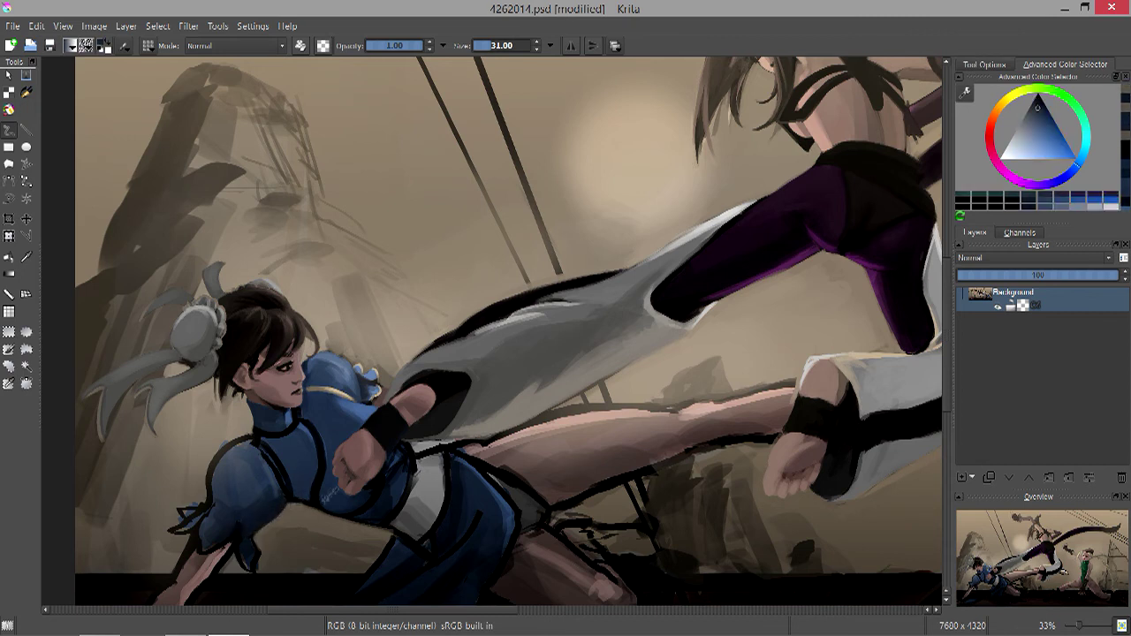
key("bracketright")
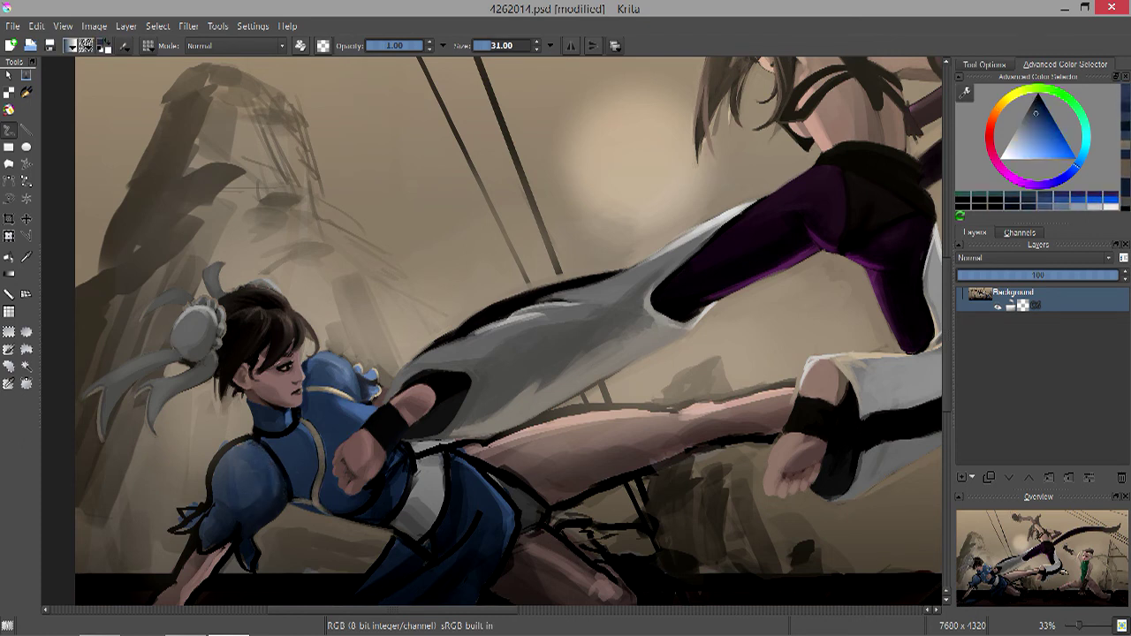
key("bracketleft")
key("bracketleft")
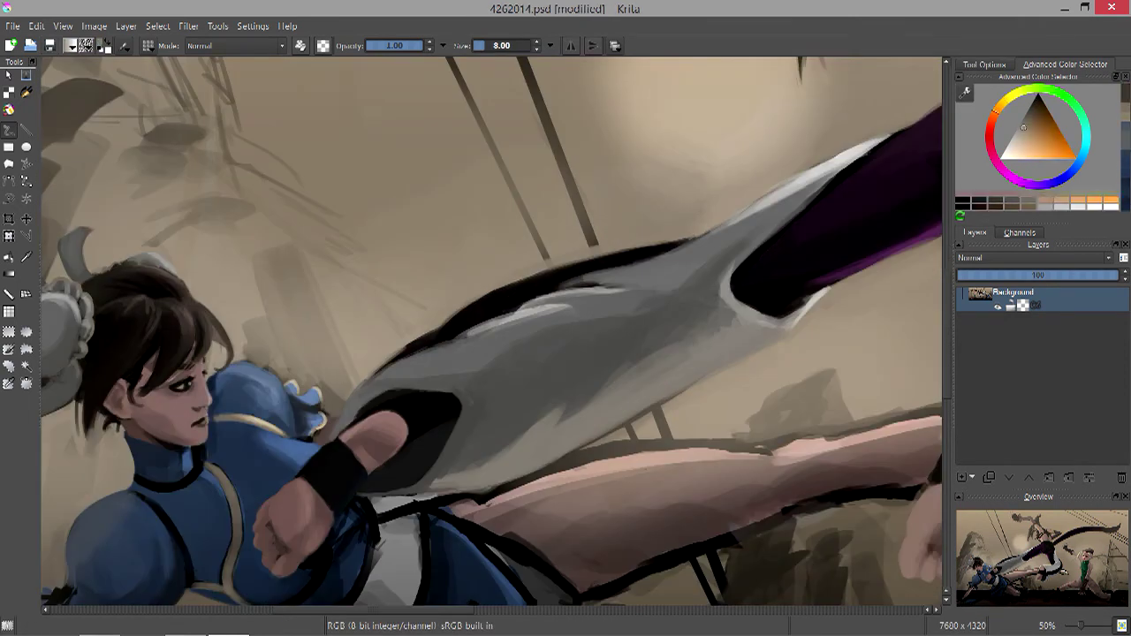
Refine the blue-clad fighter's neck and collar, and cover the near sleeve's black outline with blue tones.
left_click(210, 358, "ctrl")
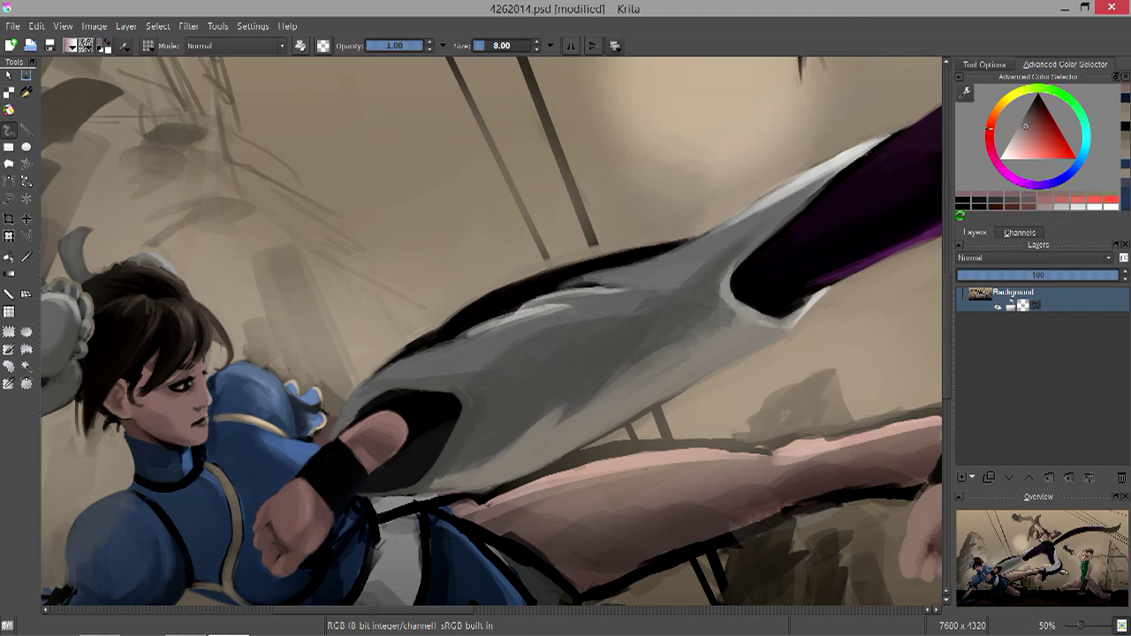
key("bracketright")
key("bracketright")
key("bracketright")
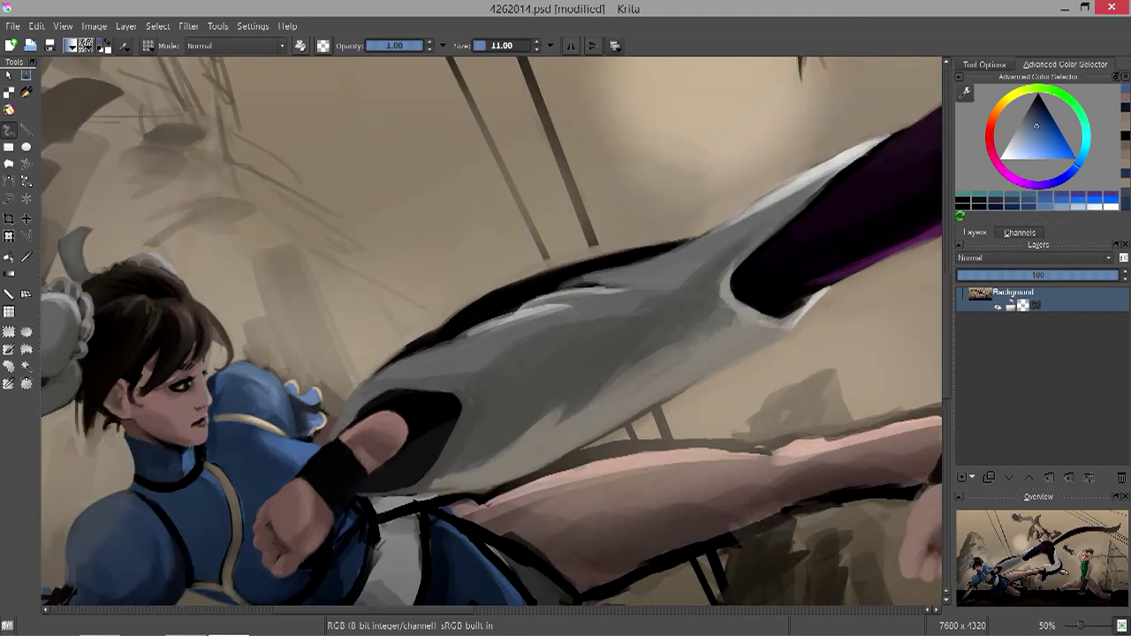
left_click(220, 497, "ctrl")
left_click(116, 417, "ctrl")
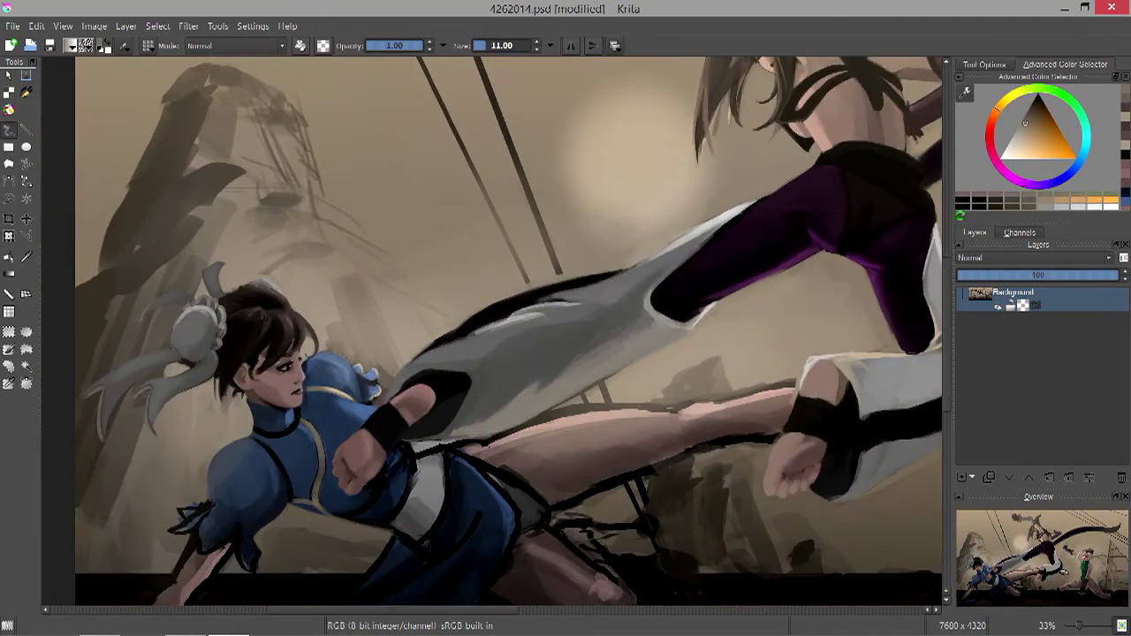
Paint tan piping along the collar base and near shoulder seam, continuing it into a curl by the fist.
left_click(321, 487, "ctrl")
key("bracketright")
key("bracketright")
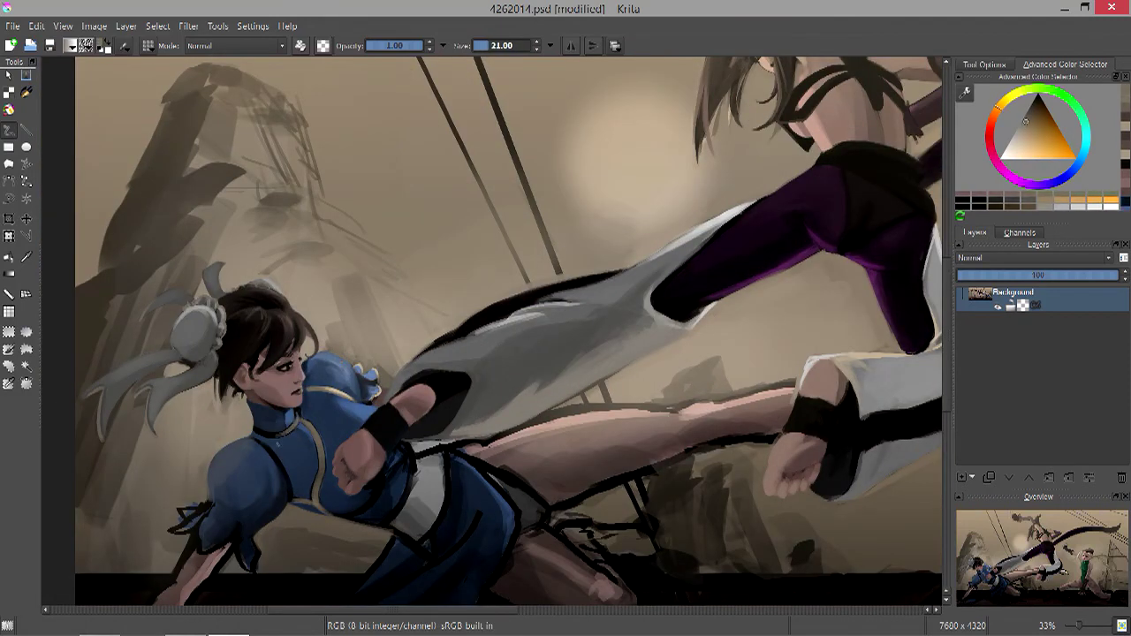
key("bracketright")
key("bracketright")
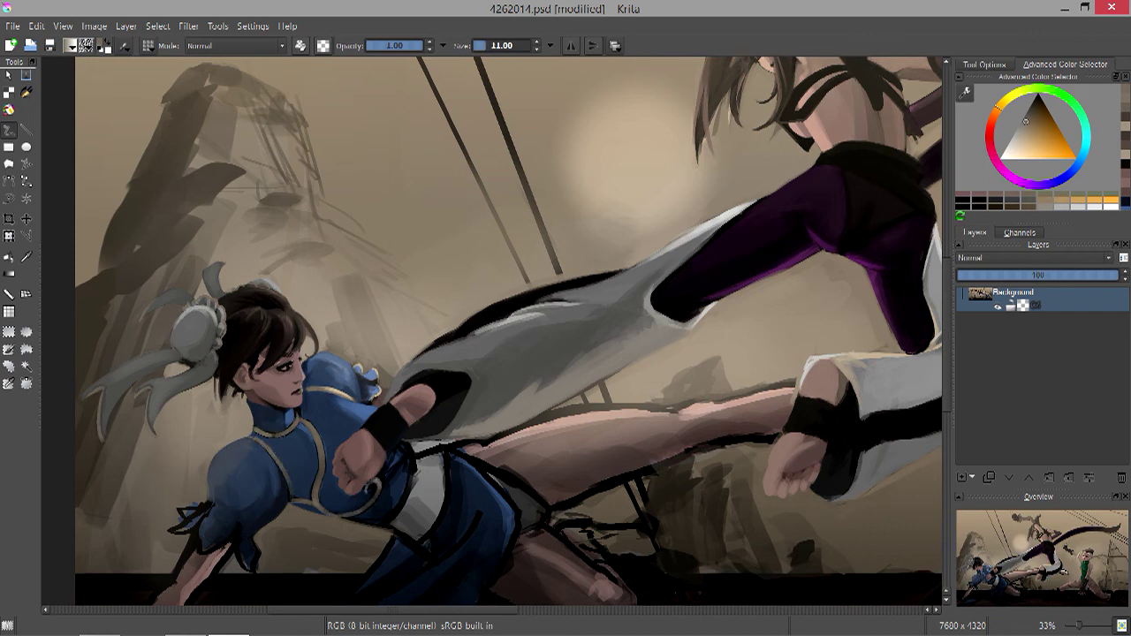
Reshape the tan curl beside the fist with sampled skin, trim and blue colours at varying brush sizes.
left_click(377, 470, "ctrl")
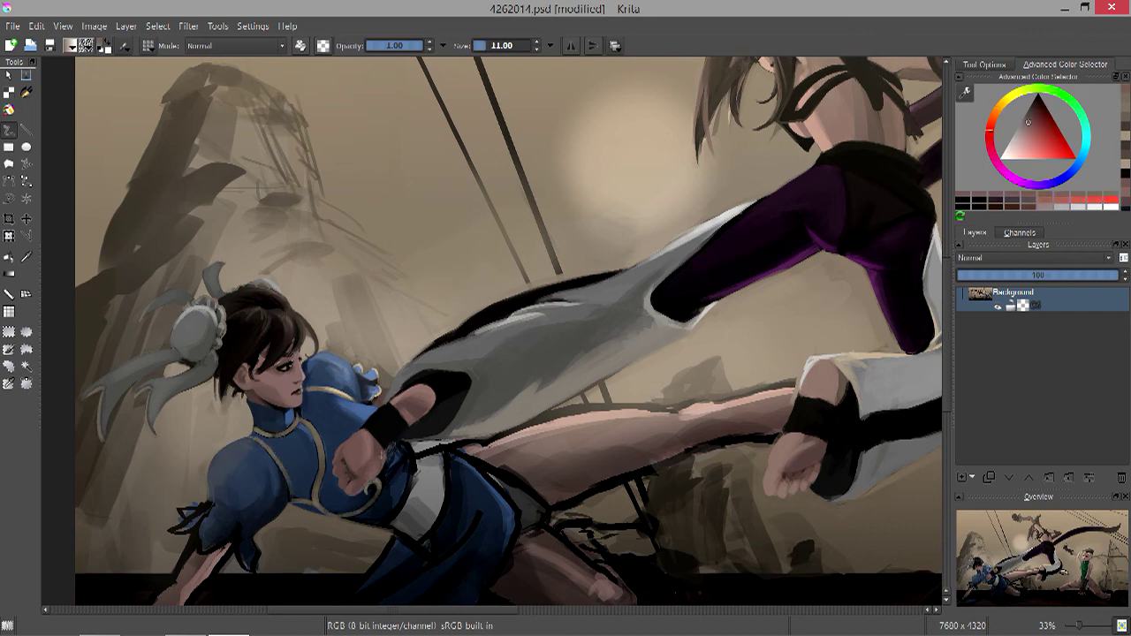
left_click(384, 456, "ctrl")
key("bracketright")
key("bracketright")
key("bracketright")
key("bracketright")
left_click(384, 475, "ctrl")
key("bracketleft")
key("bracketleft")
left_click(371, 496, "ctrl")
left_click(287, 483, "ctrl")
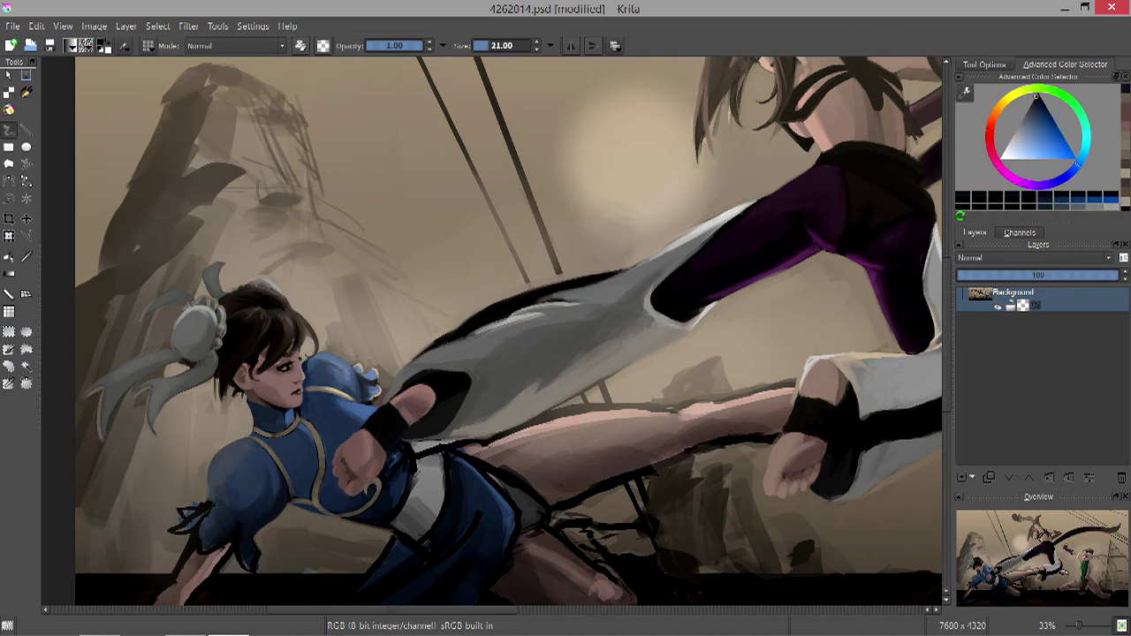
Paint blue tones over the black outlines between the raised forearm and the white waistband.
key("bracketright")
key("bracketright")
left_click(398, 468, "ctrl")
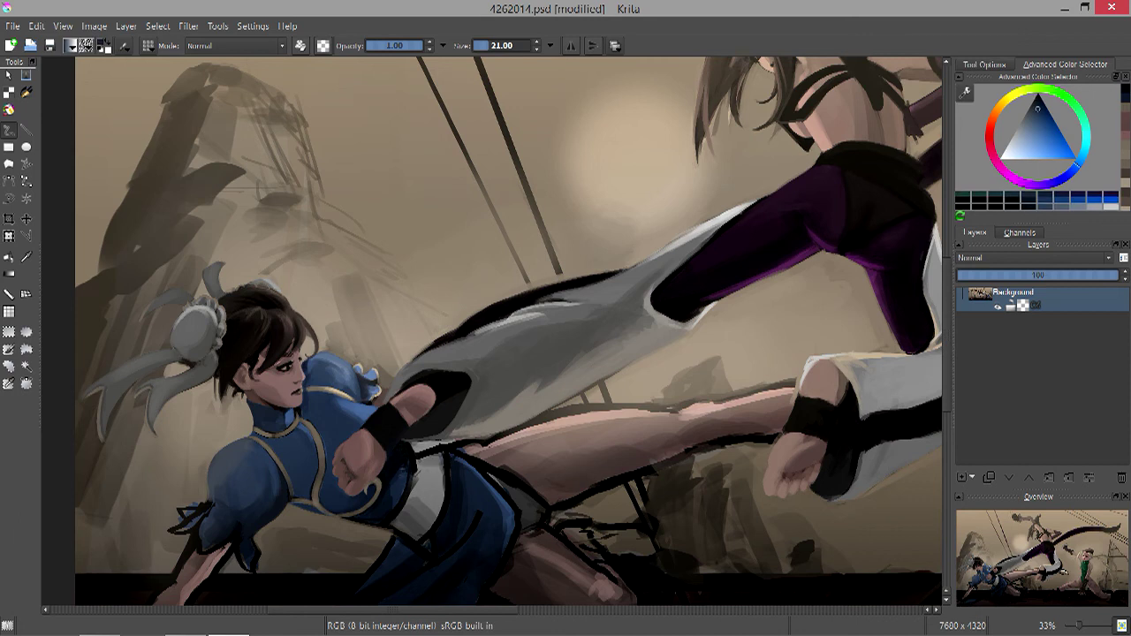
key("bracketright")
key("bracketright")
left_click(408, 452, "ctrl")
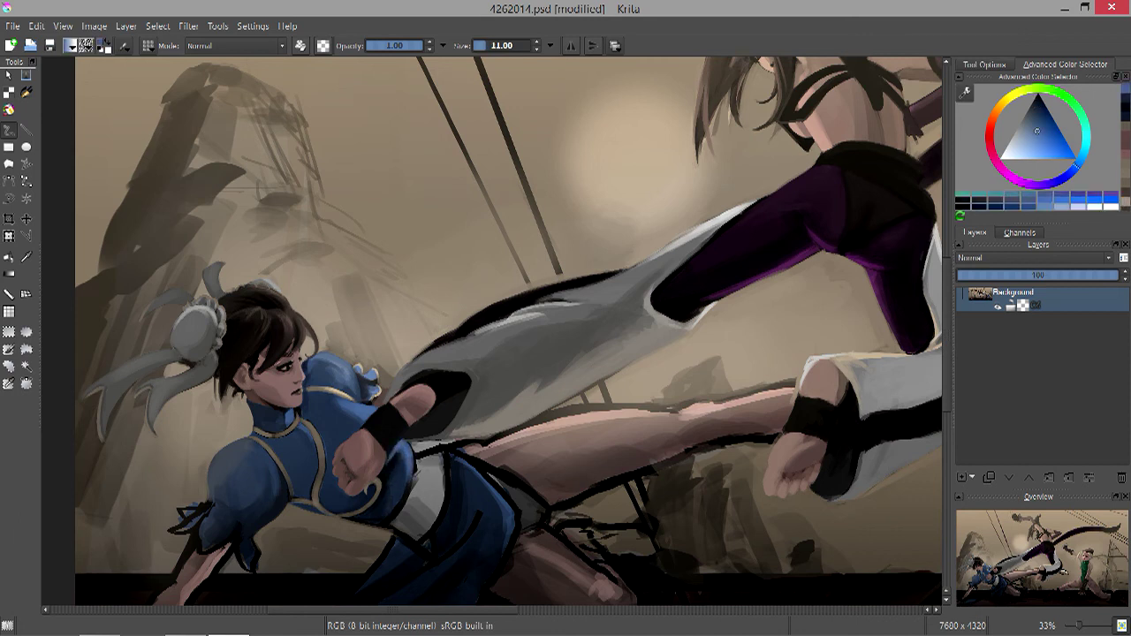
key("d")
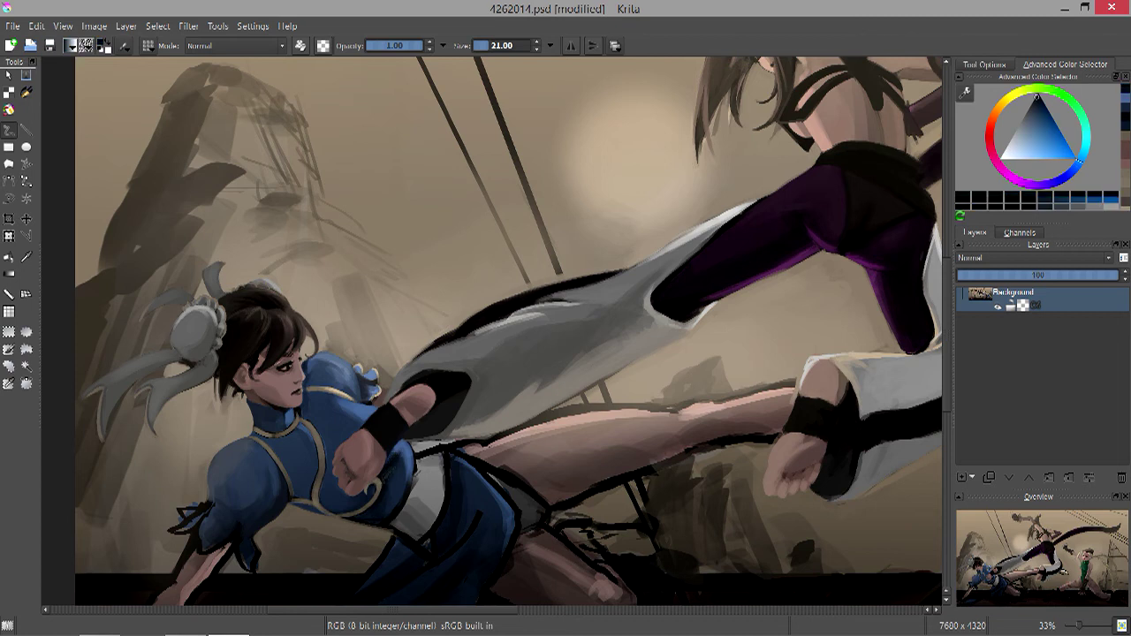
key("bracketleft")
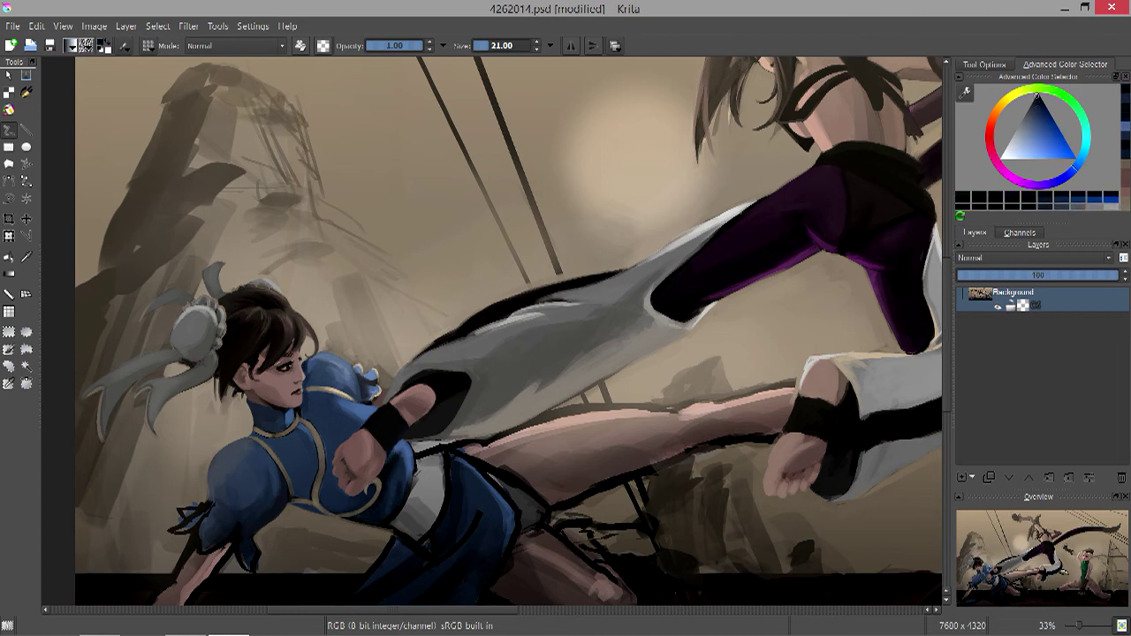
Repaint the blue-clad fighter's waistband in sampled greys and cover the black outlines along it and the adjoining skirt.
left_click(417, 471, "ctrl")
mouse_move(442, 500)
left_mouse_down()
mouse_move(428, 451)
mouse_move(416, 455)
left_mouse_up()
left_click(415, 460, "ctrl")
key("bracketright")
key("bracketright")
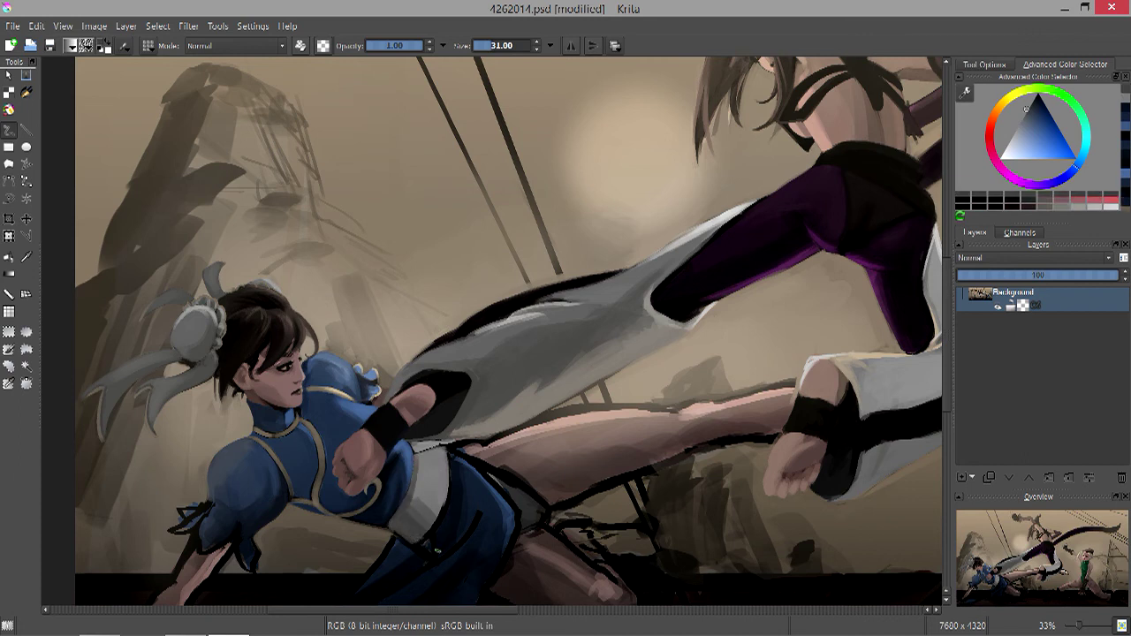
left_click(420, 499, "ctrl")
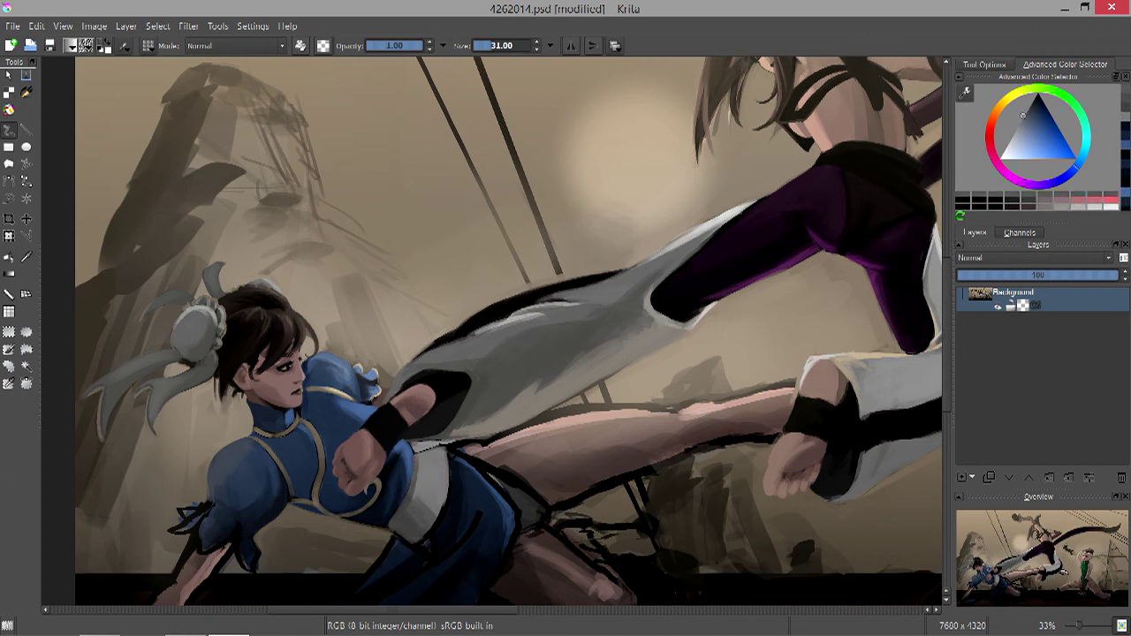
key("bracketleft")
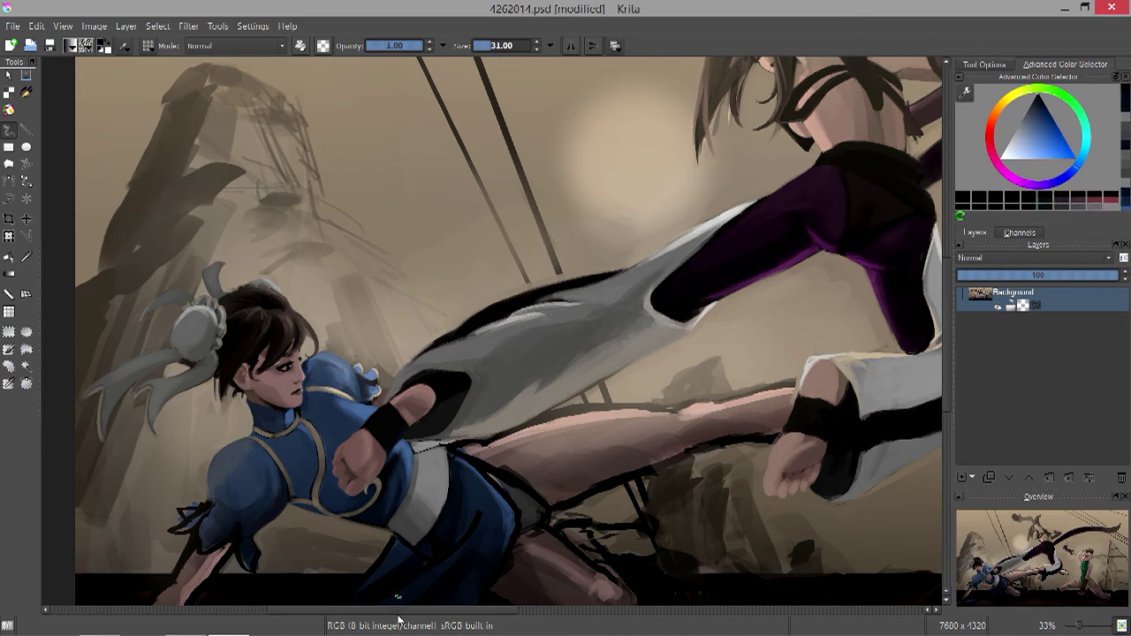
key("bracketleft")
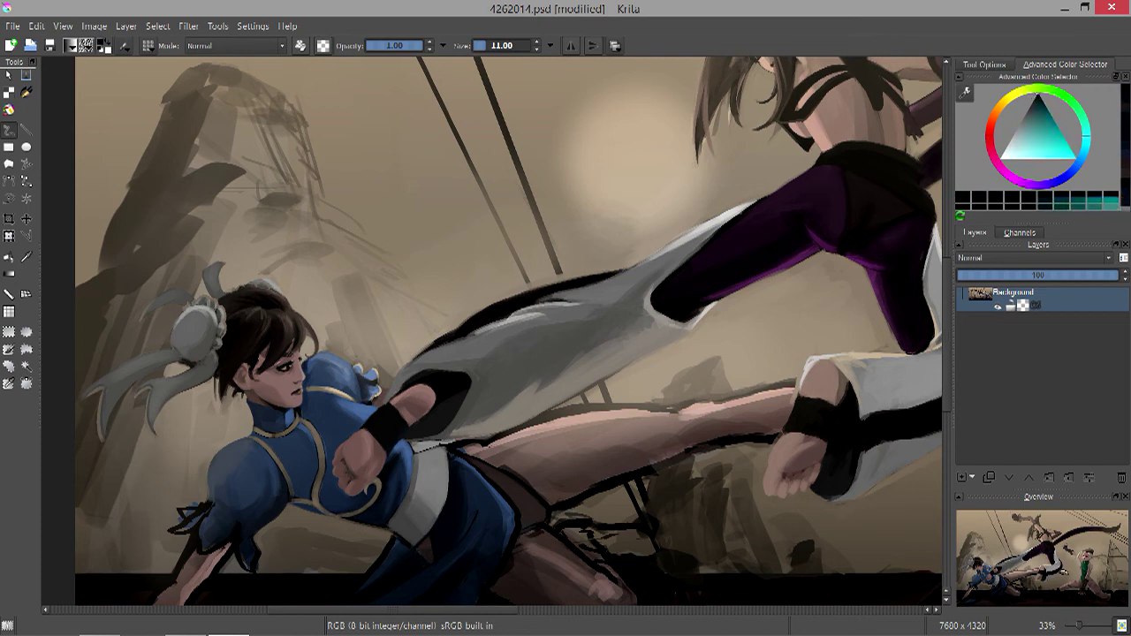
Cover the black outline along the extended thigh's upper edge near the waistband with sampled skin and background tones.
left_click(504, 451, "ctrl")
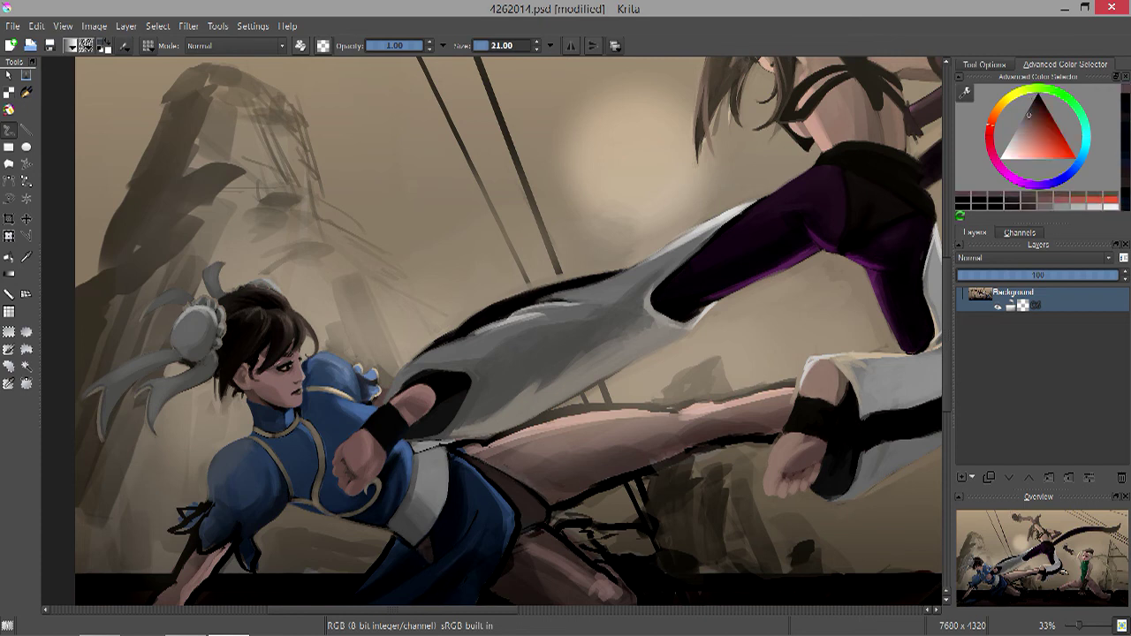
left_click_drag(495, 452, 553, 445)
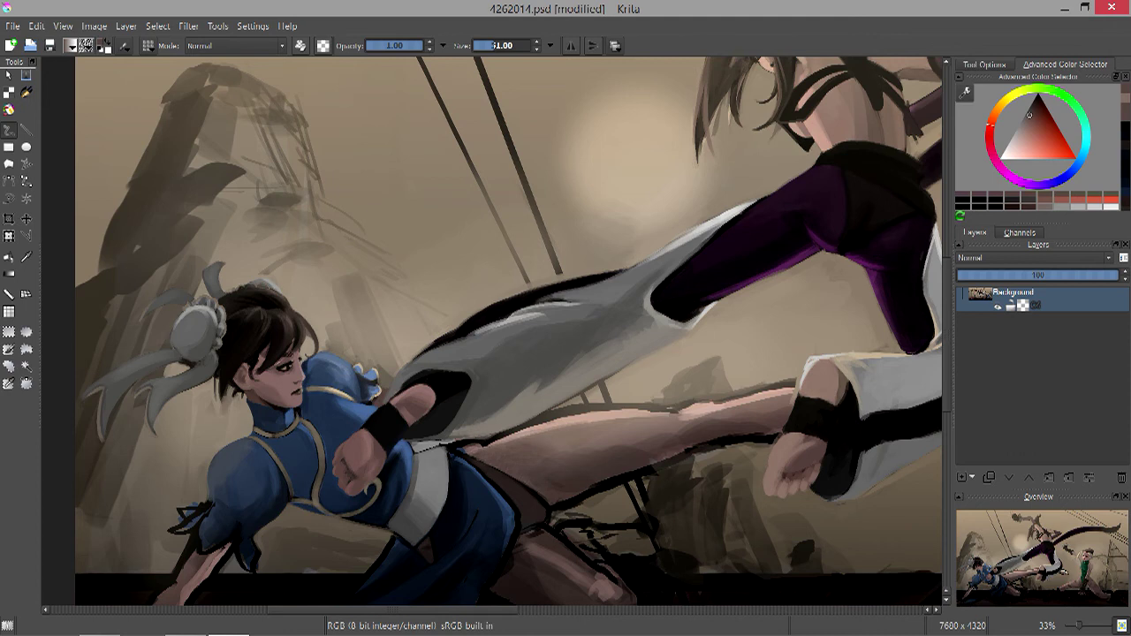
left_click_drag(482, 442, 548, 413)
left_click(513, 438, "ctrl")
mouse_move(460, 446)
left_mouse_down()
mouse_move(530, 433)
mouse_move(481, 435)
left_mouse_up()
left_click(459, 438, "ctrl")
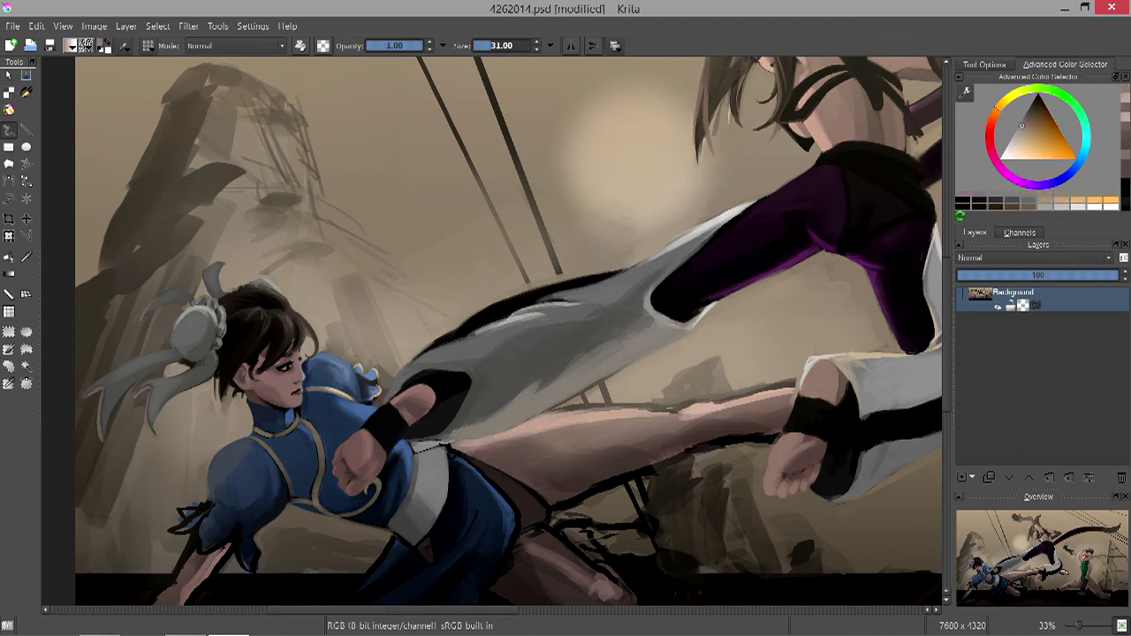
key("bracketright")
key("bracketright")
key("bracketright")
key("bracketright")
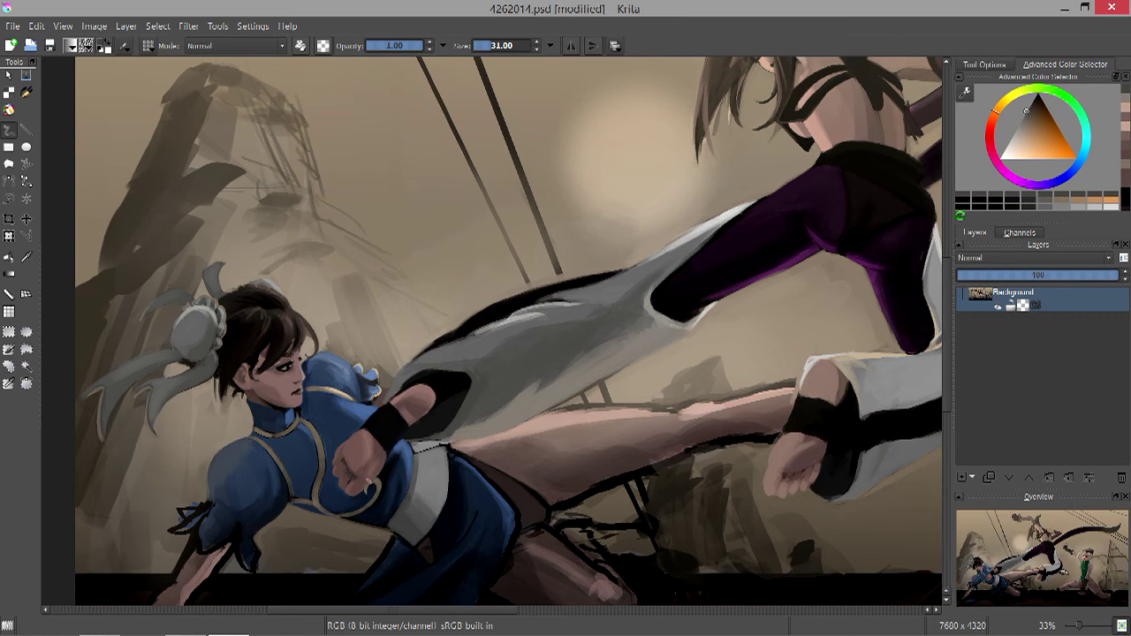
Refine the middle of the extended leg's upper contour with sampled skin tones at varying brush sizes.
left_click(477, 449, "ctrl")
key("bracketleft")
mouse_move(545, 409)
left_mouse_down()
mouse_move(663, 405)
mouse_move(524, 424)
left_mouse_up()
left_click(598, 407, "ctrl")
key("bracketleft")
key("bracketright")
left_click(530, 422, "ctrl")
Paint sampled skin and shadow tones over the black outlines beneath the extended leg and around the bent thigh.
left_click_drag(671, 468, 717, 479)
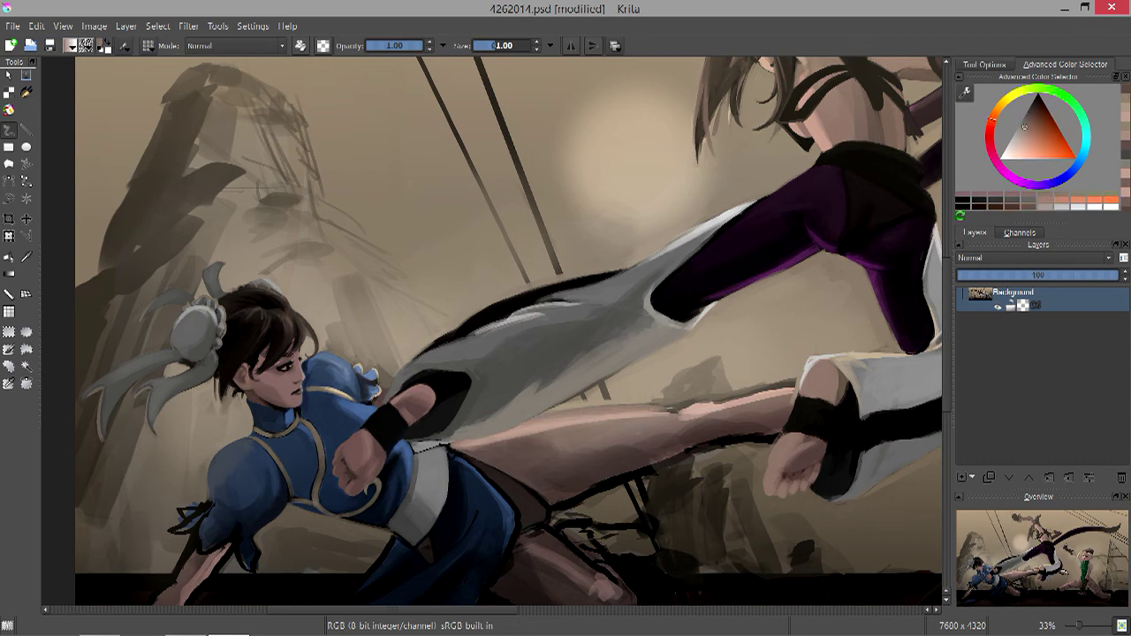
left_click(650, 460, "ctrl")
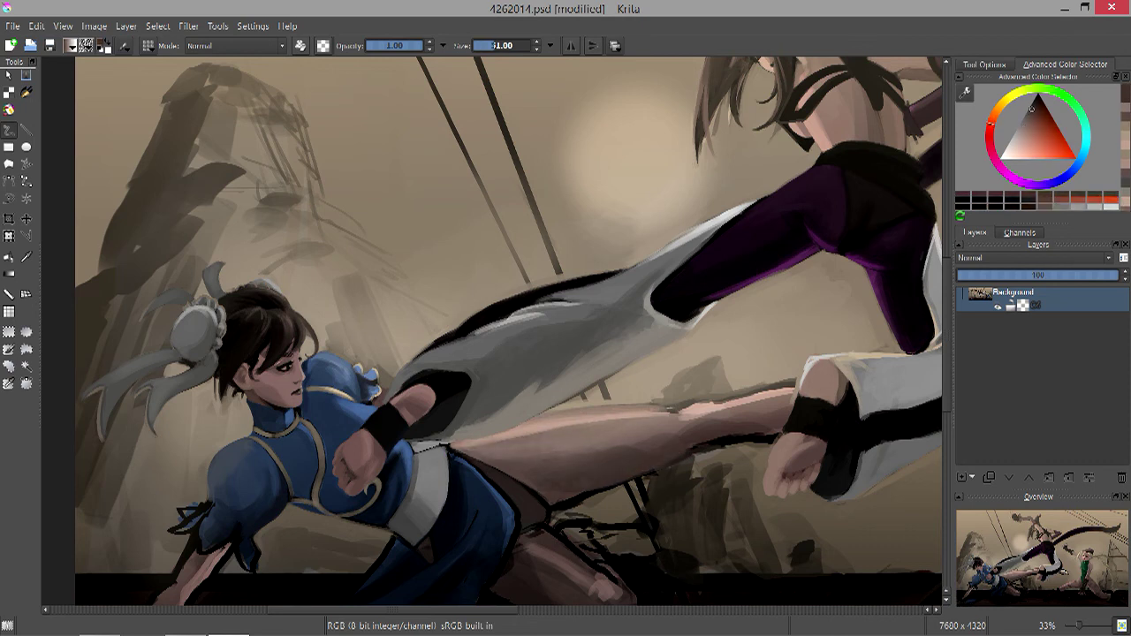
left_click(37, 26)
left_click(86, 43)
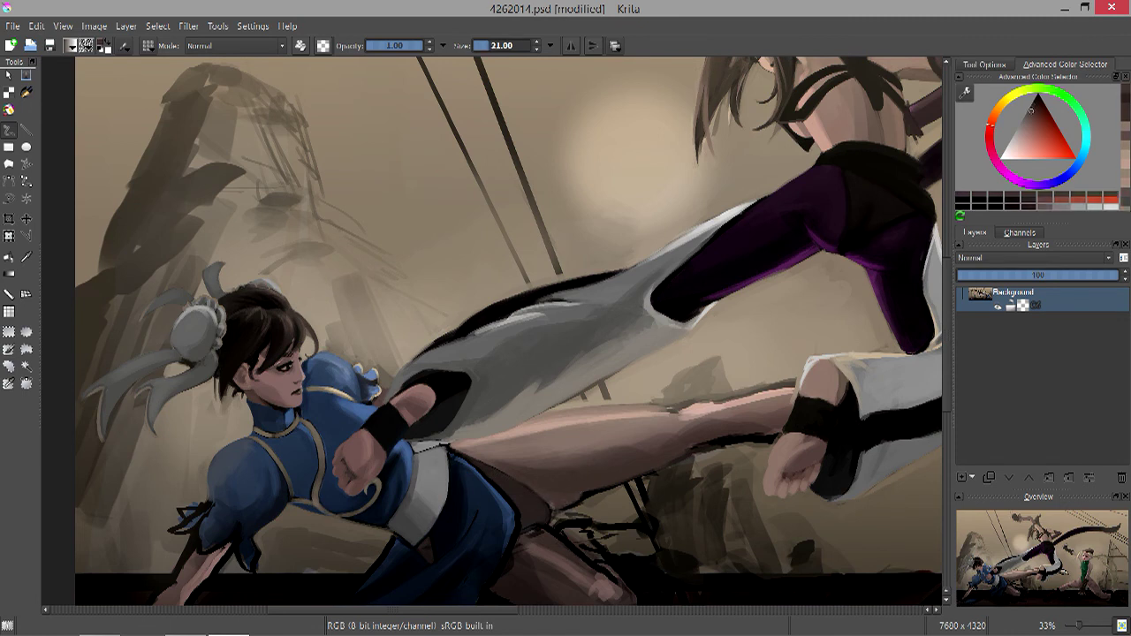
left_click(694, 420, "ctrl")
left_click_drag(671, 424, 700, 422)
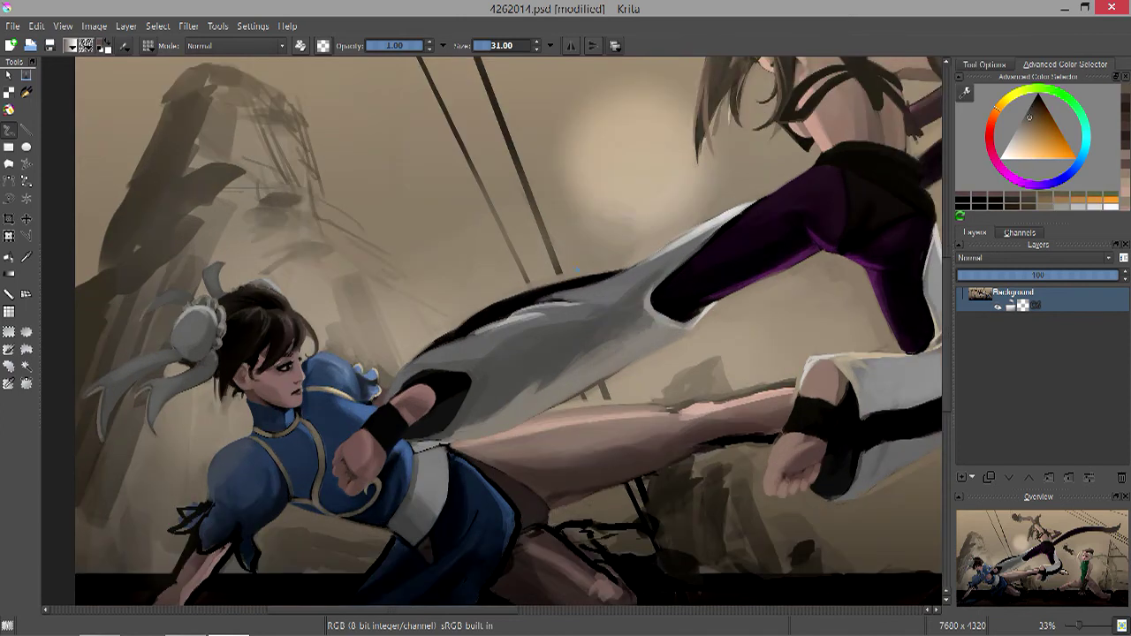
left_click(542, 517, "ctrl")
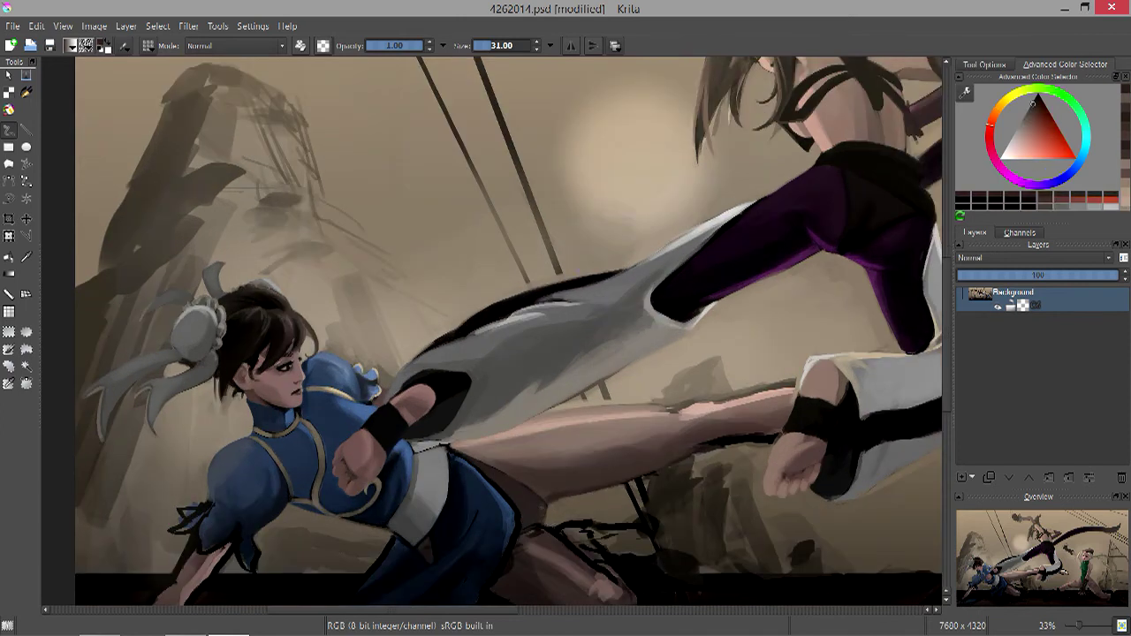
left_click_drag(541, 529, 574, 557)
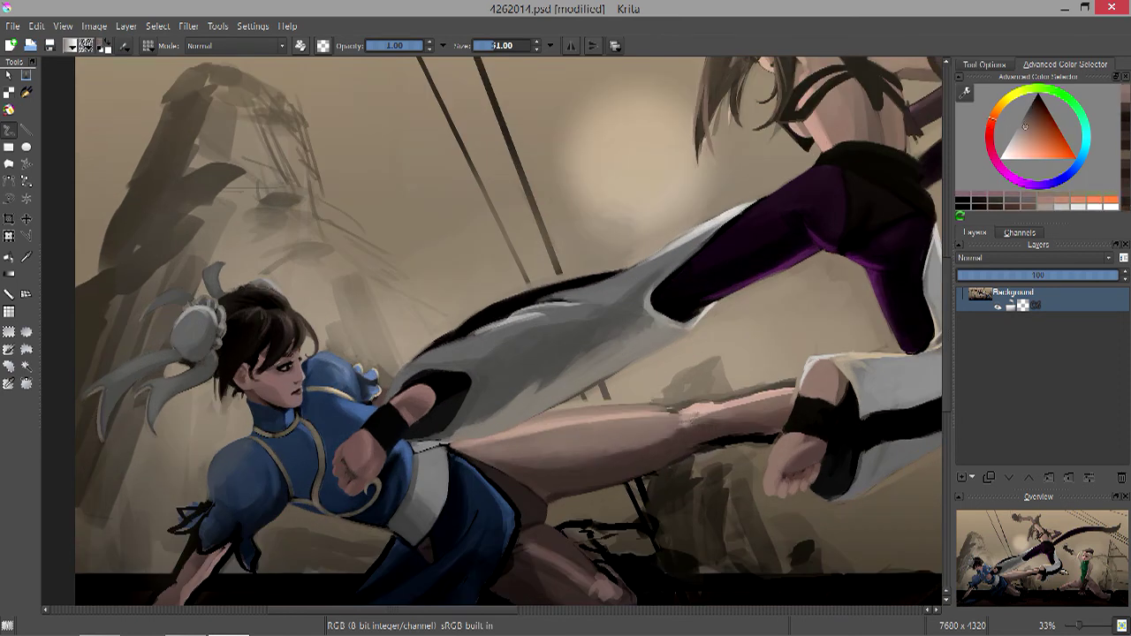
Brush light skin tones lengthwise along the extended thigh to smooth its shading and upper highlight.
left_click_drag(635, 423, 495, 442)
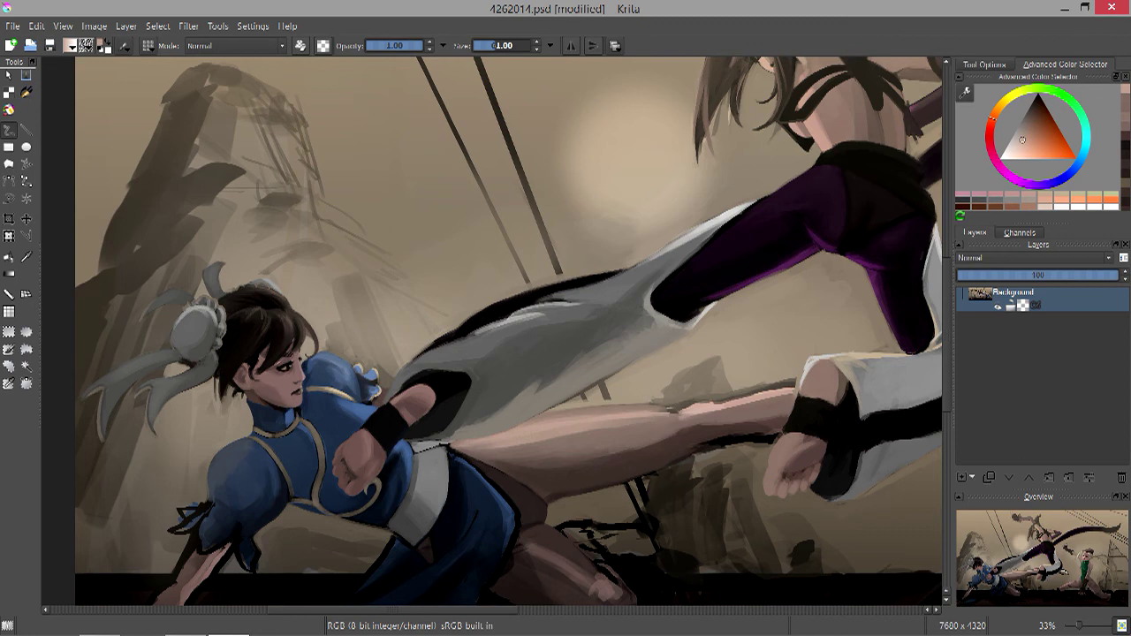
left_click_drag(596, 428, 459, 447)
left_click_drag(675, 403, 569, 414)
left_click_drag(642, 417, 530, 422)
left_click_drag(675, 408, 551, 418)
key("plus")
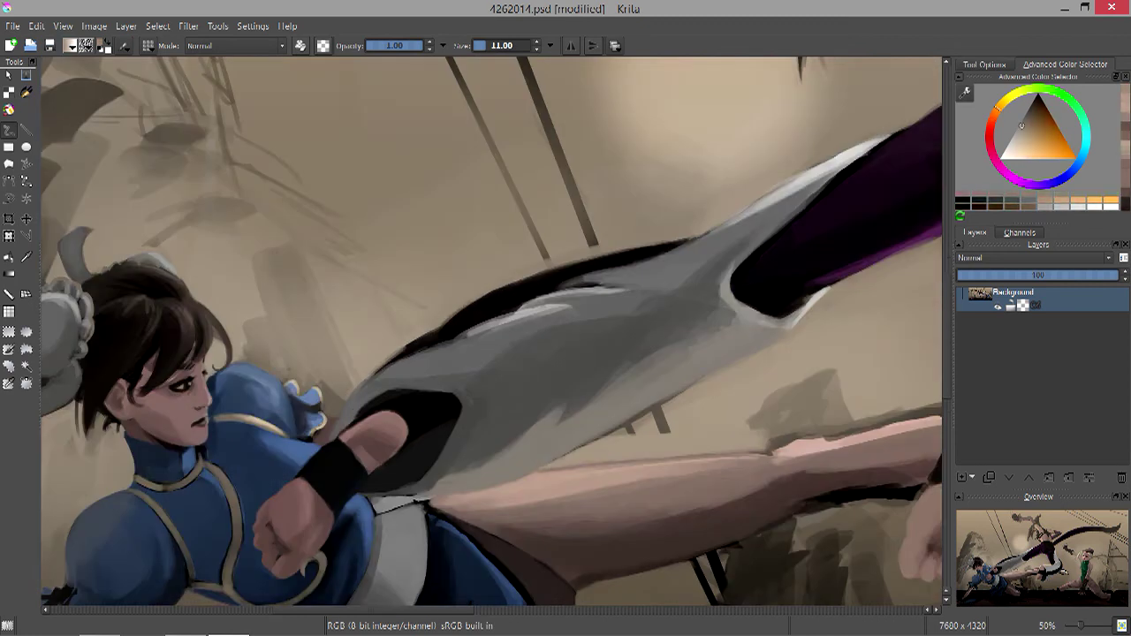
key("minus")
key("minus")
Paint the kicking fighter's rear shoe in light tones and cover its black outline with sampled background colour.
key("bracketleft")
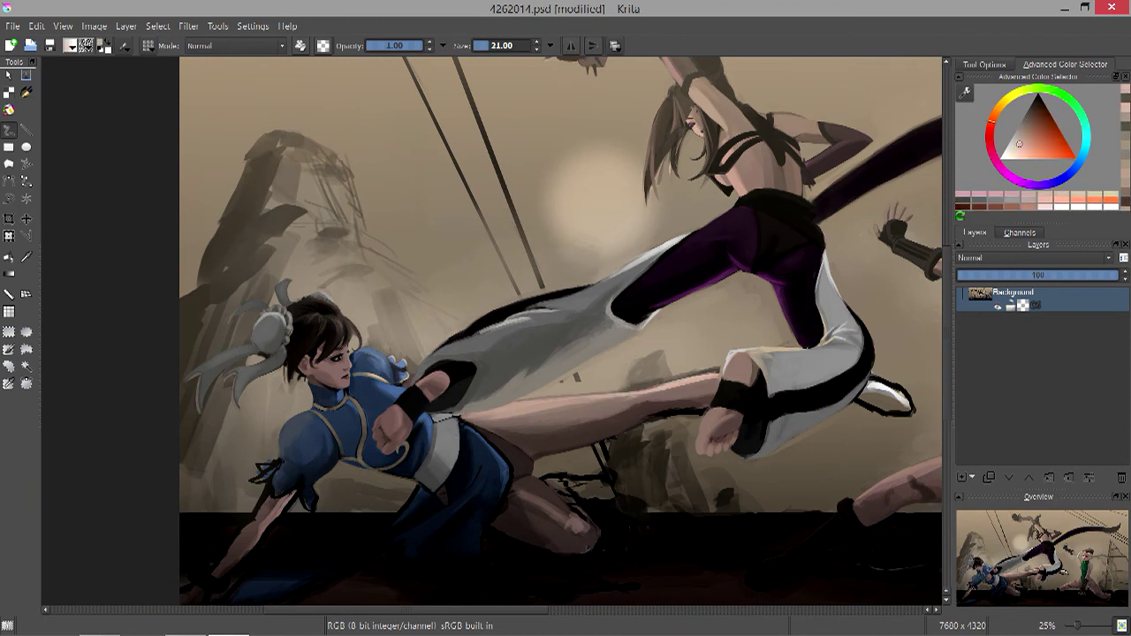
key("bracketleft")
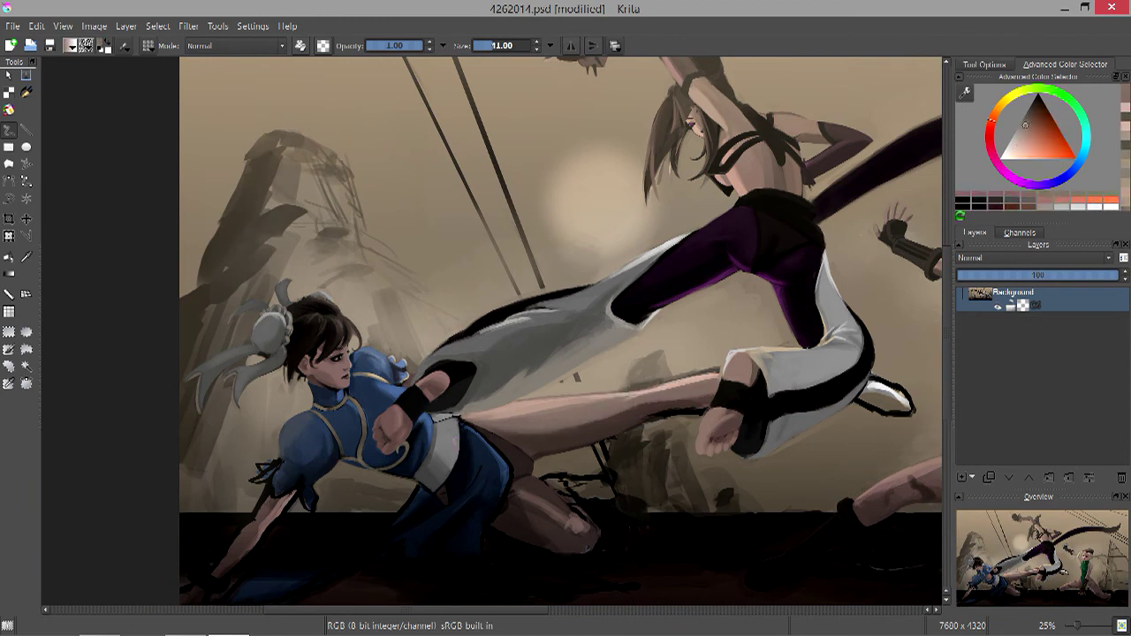
left_click(885, 393, "ctrl")
left_click_drag(869, 400, 902, 417)
left_click(884, 405, "ctrl")
left_click(888, 402, "ctrl")
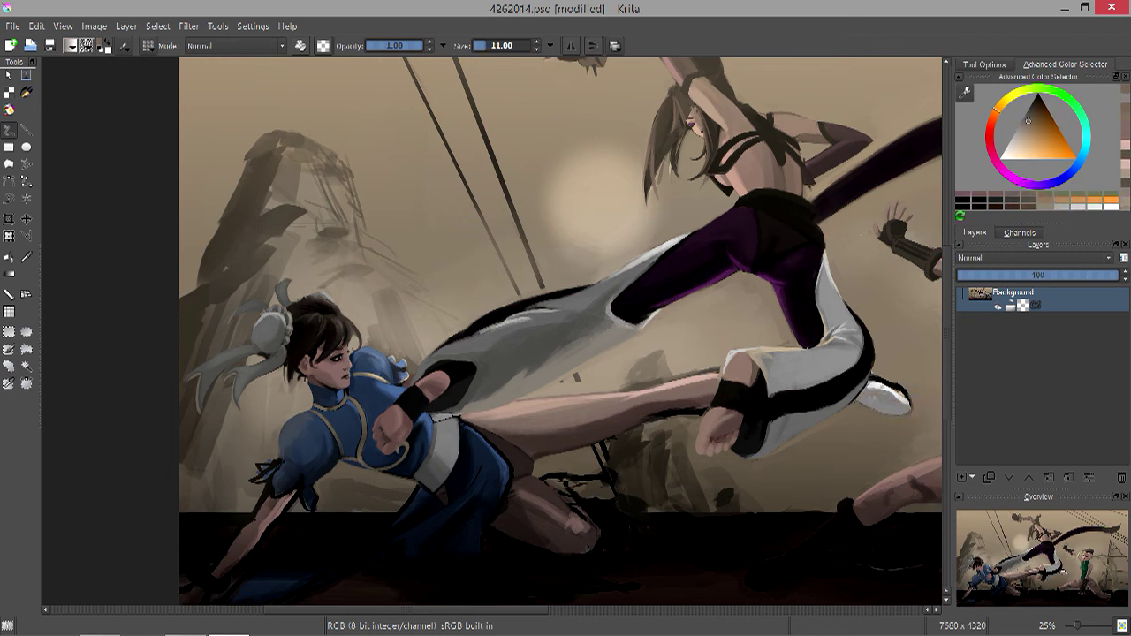
left_click(925, 403, "ctrl")
key("bracketright")
left_click(925, 389, "ctrl")
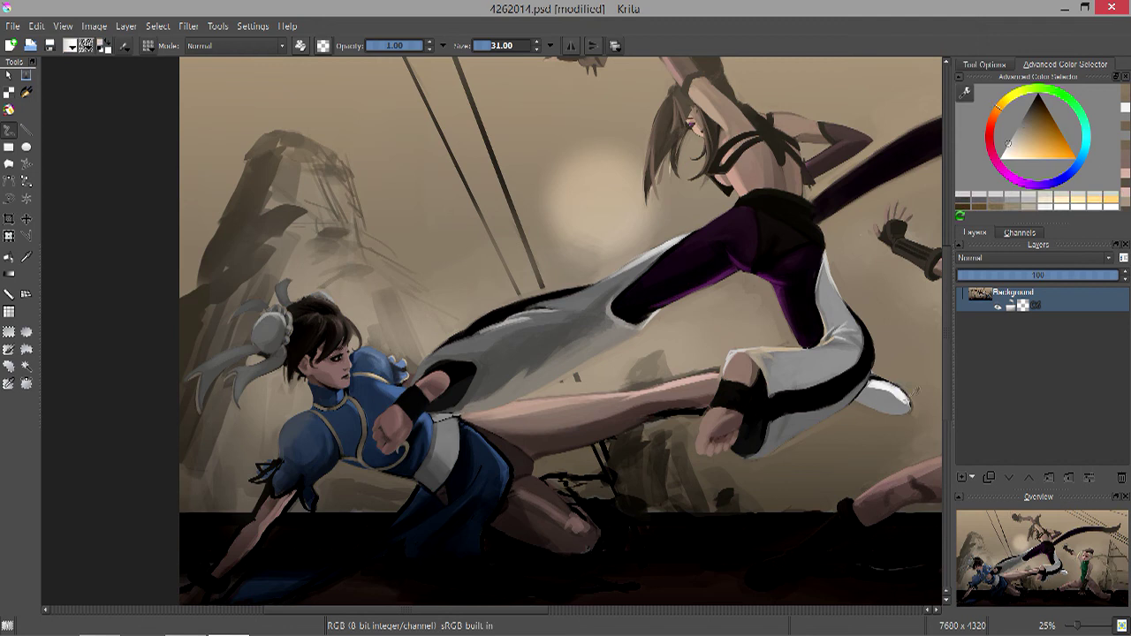
Paint crisscross laces and grey shading on the kicking fighter's white shoe.
left_click(893, 391, "ctrl")
key("bracketright")
left_click(881, 393, "ctrl")
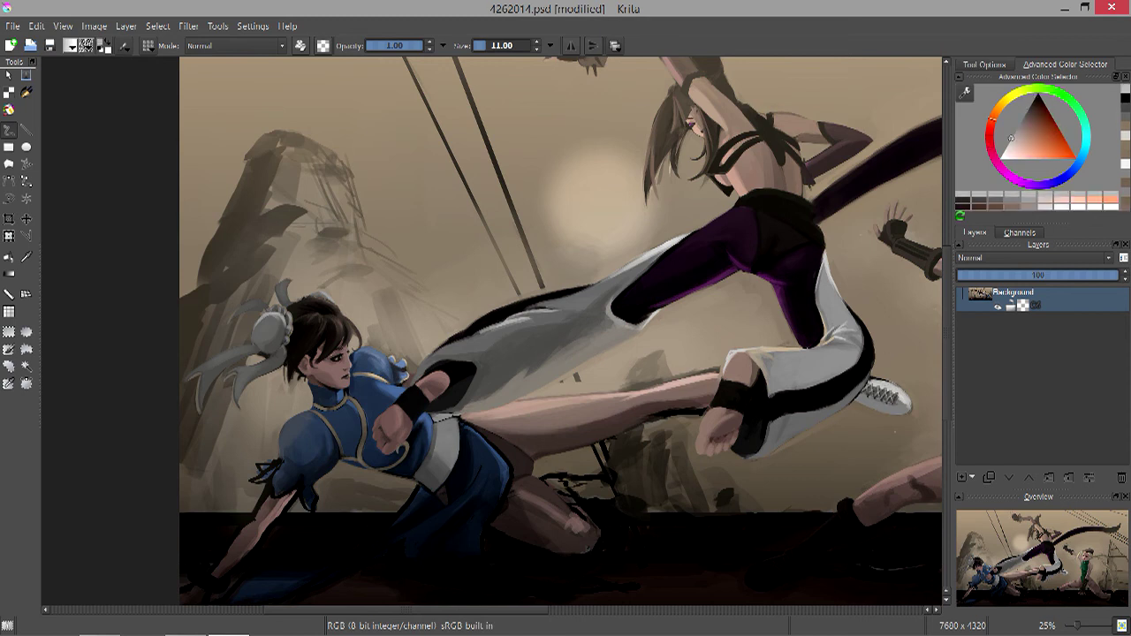
left_click(879, 378, "ctrl")
key("bracketleft")
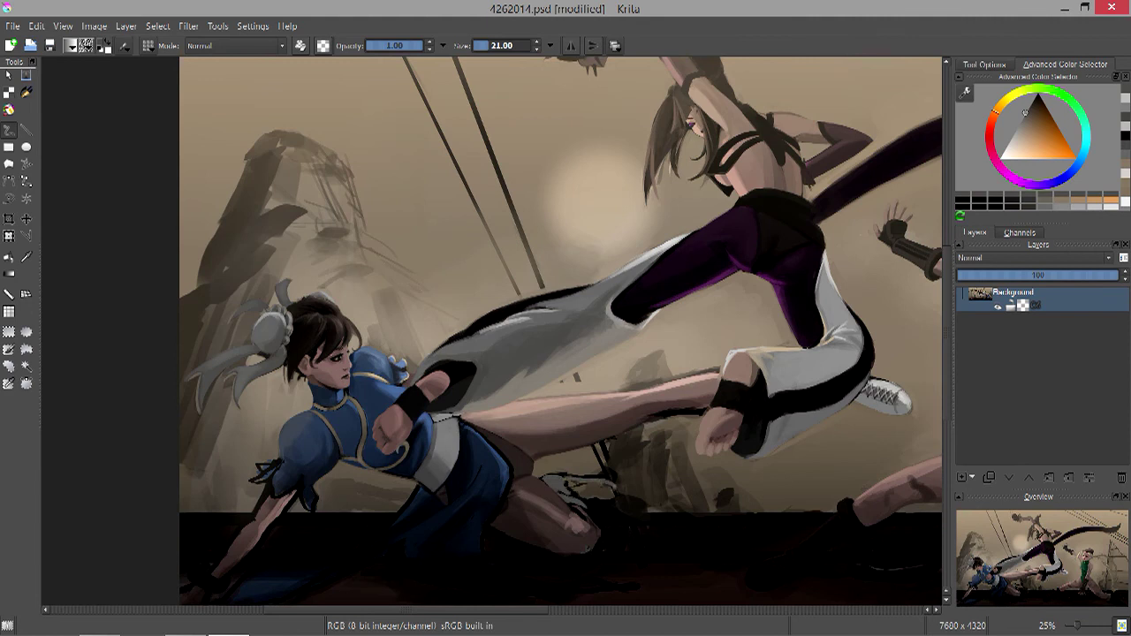
Fill the blue-clad fighter's shoe behind the bent knee with light grey over the black sketch lines.
left_click_drag(573, 493, 614, 486)
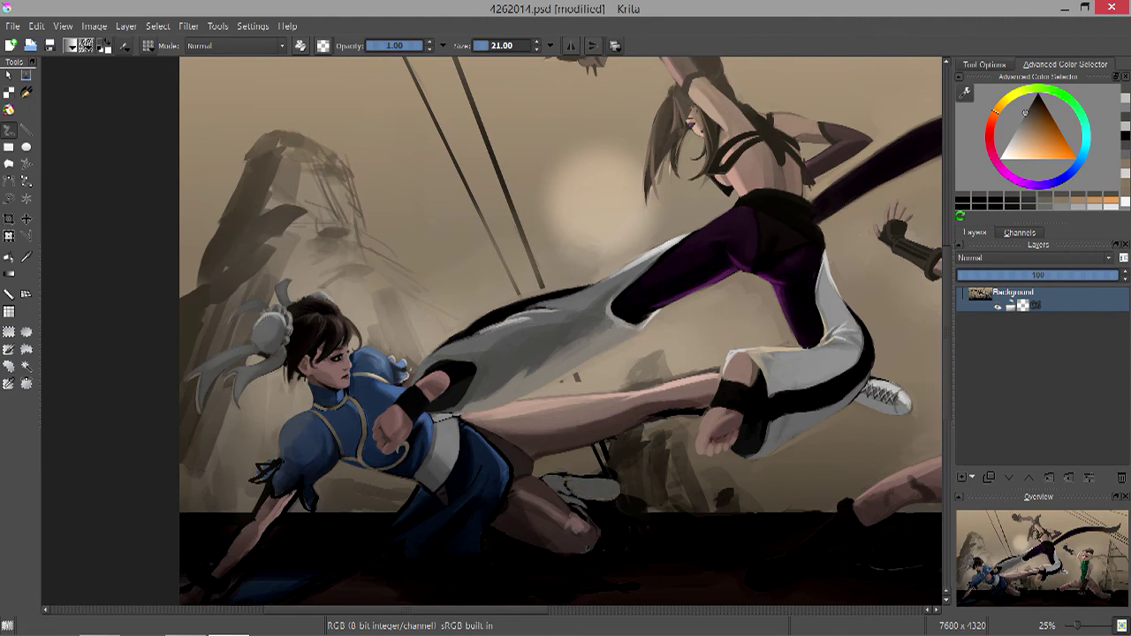
mouse_move(585, 491)
left_mouse_down()
mouse_move(559, 495)
mouse_move(570, 477)
mouse_move(614, 479)
left_mouse_up()
key("]")
key("]")
key("]")
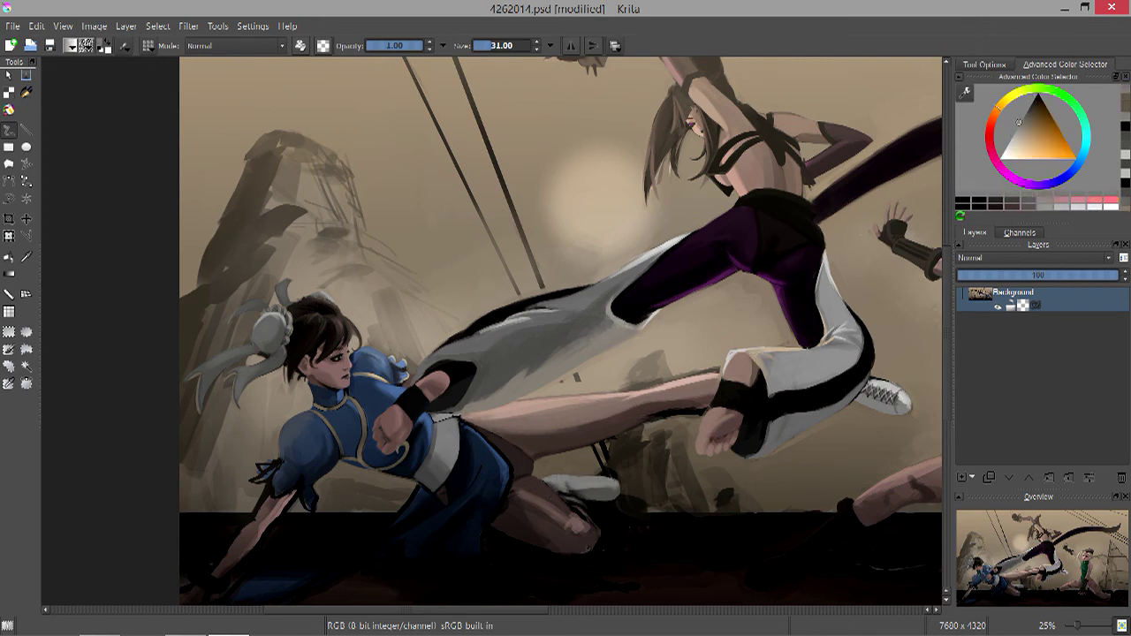
Add dark laces and light shading to the blue-clad fighter's white shoe.
key("[")
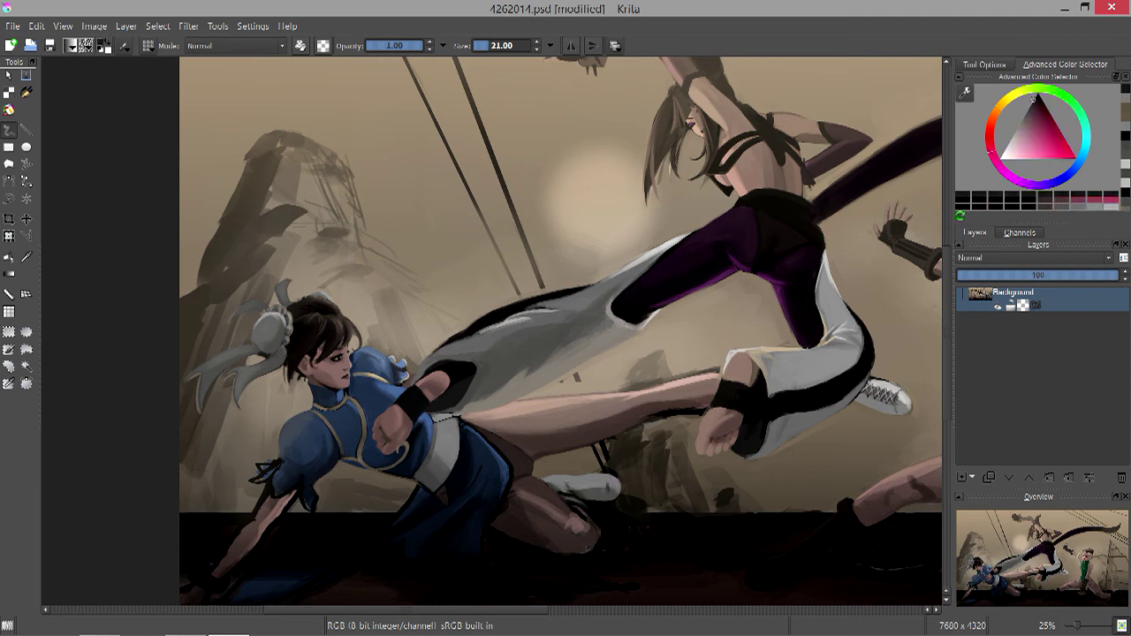
left_click(595, 488, "ctrl")
key("[")
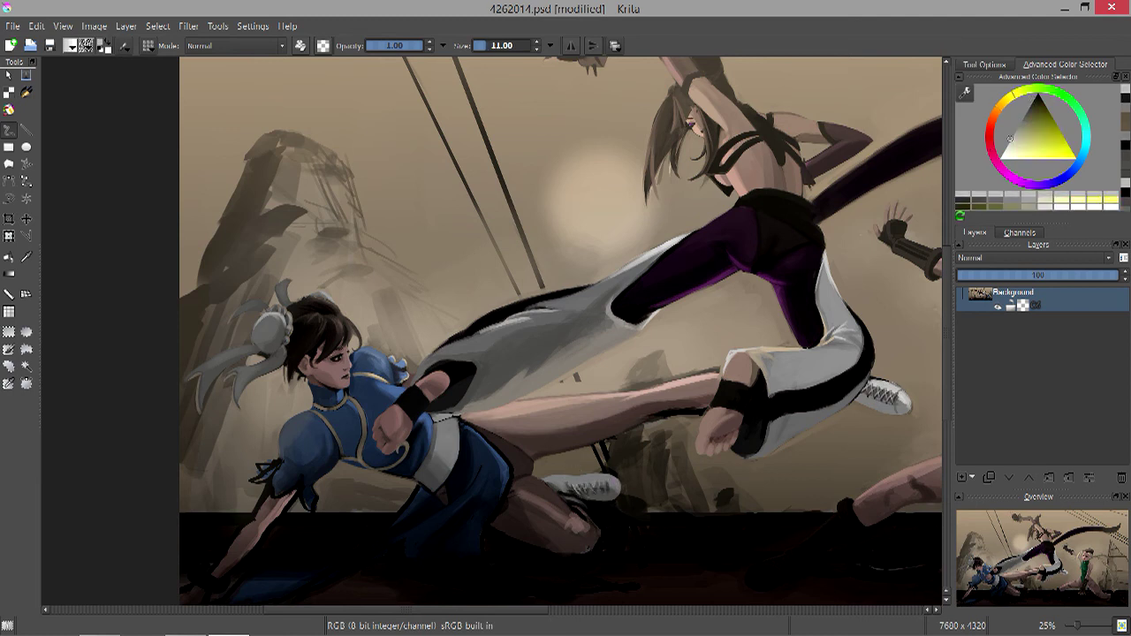
left_click_drag(576, 488, 619, 477)
key("]")
key("[")
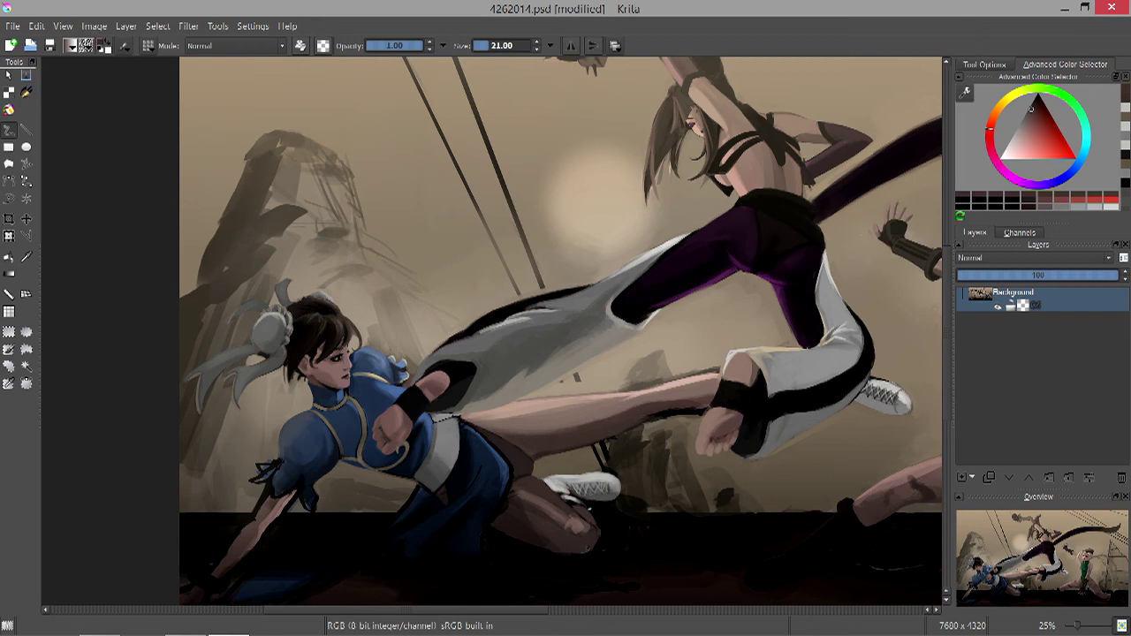
Darken the blue-clad fighter's bent and extended legs with brown tones to suggest tights.
key("[")
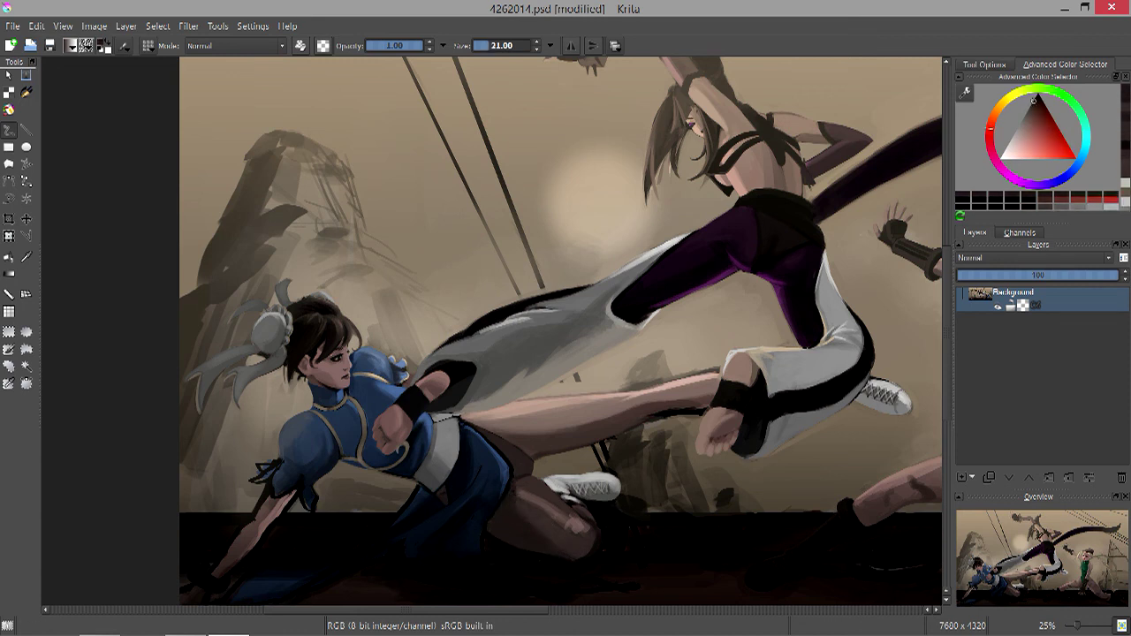
mouse_move(721, 376)
left_mouse_down()
mouse_move(473, 415)
mouse_move(534, 424)
left_mouse_up()
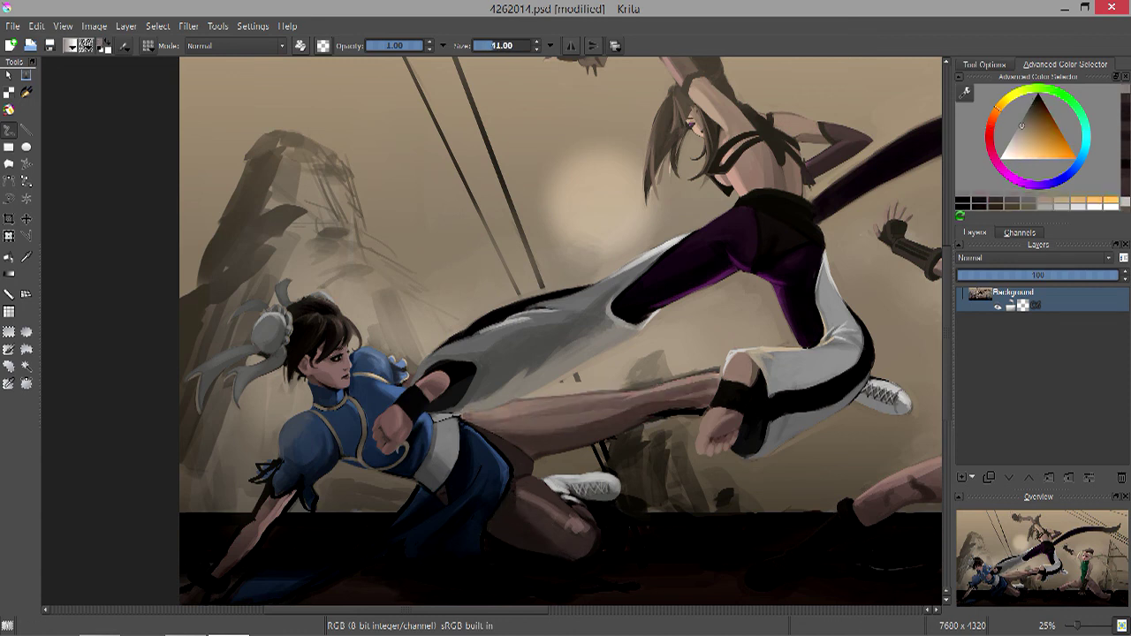
key("bracketleft")
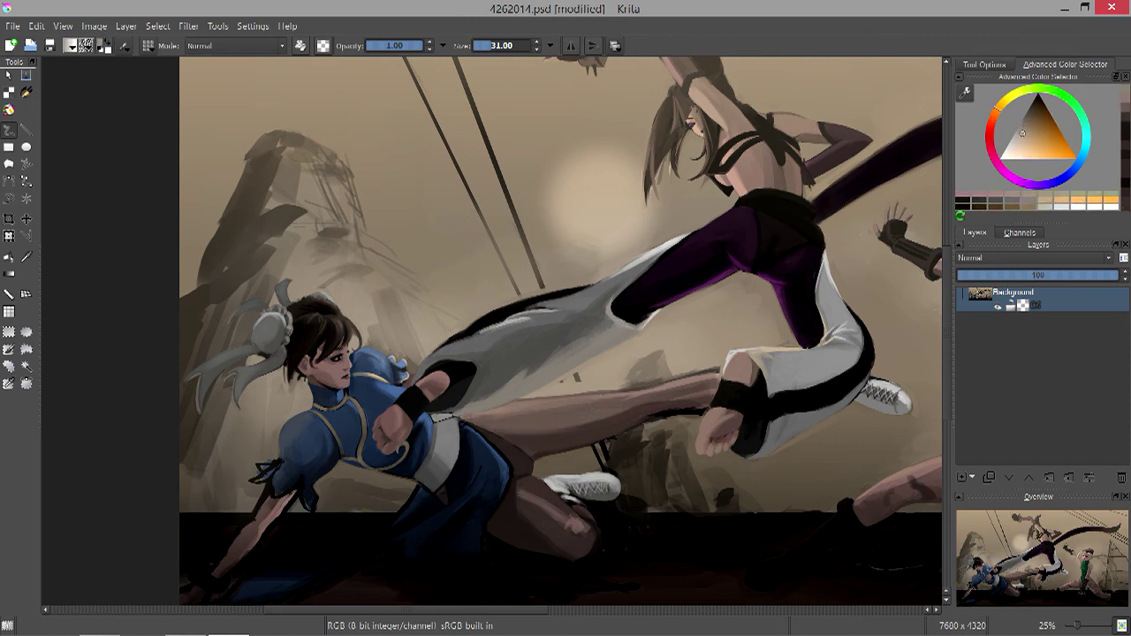
key("bracketright")
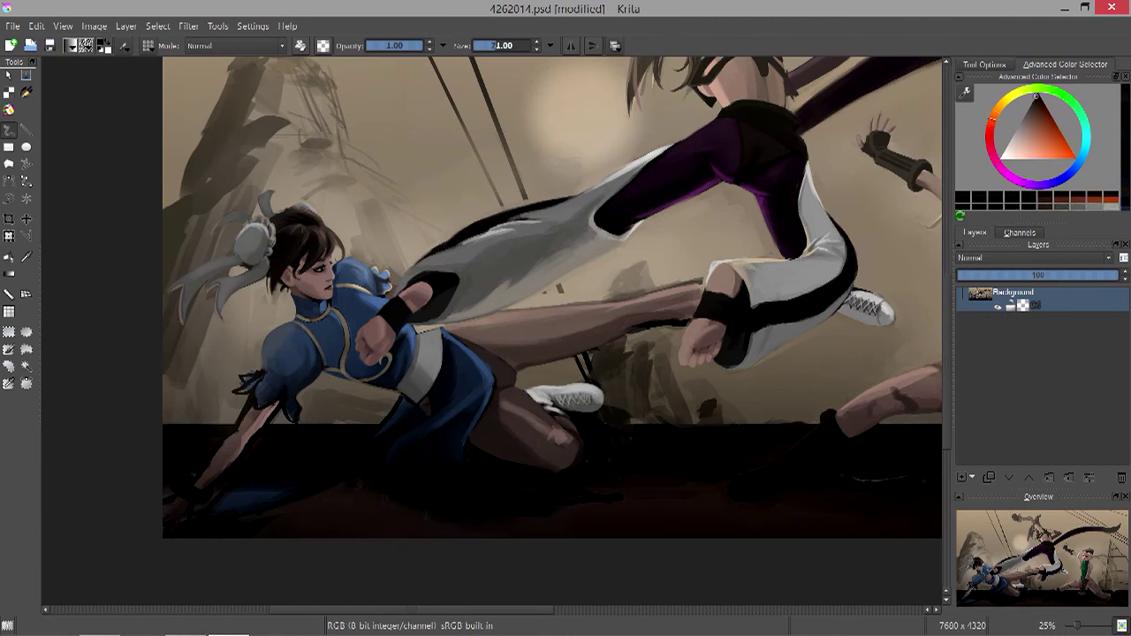
Deepen the brown tights on the extended leg and clean its upper and lower edges with sampled background colours.
key("plus")
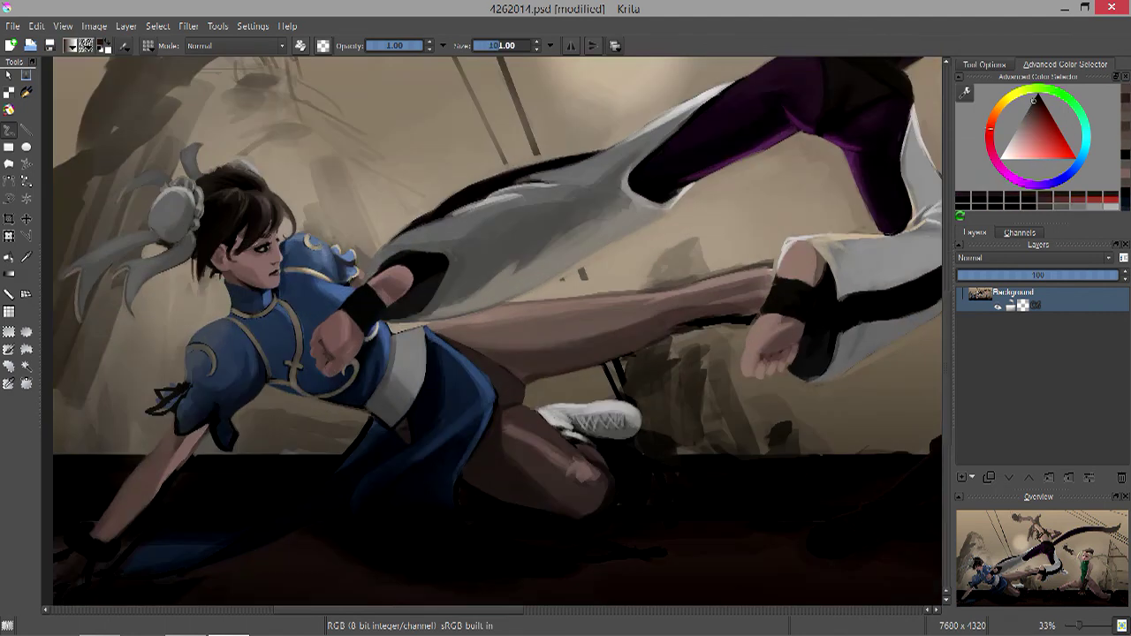
mouse_move(769, 274)
left_mouse_down()
mouse_move(433, 335)
mouse_move(482, 344)
left_mouse_up()
left_click(741, 258, "ctrl")
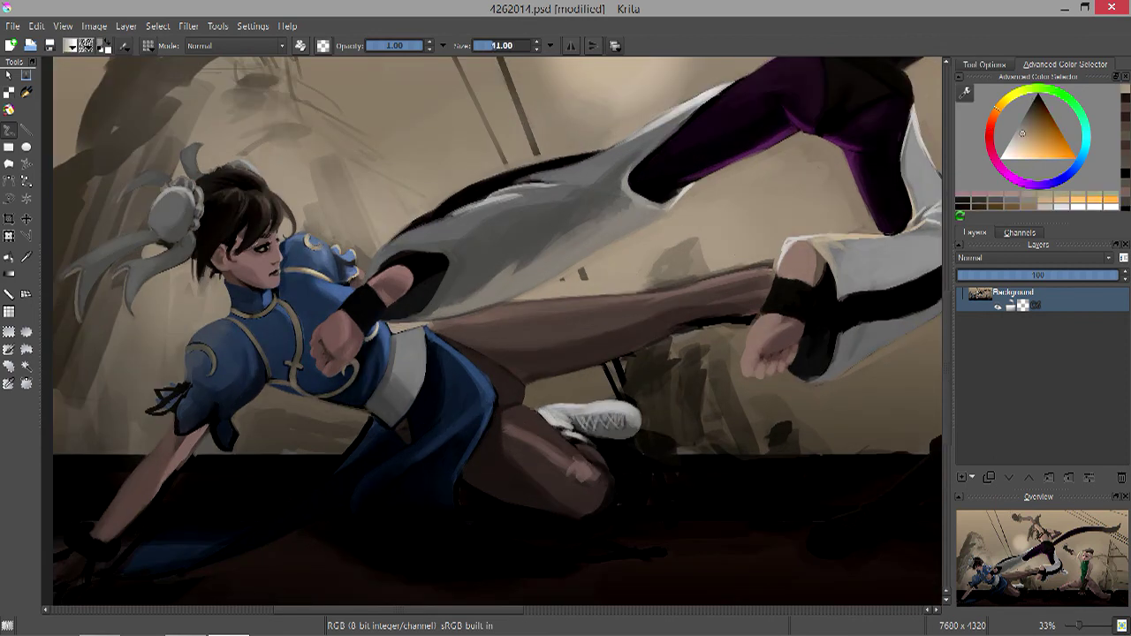
left_click_drag(753, 270, 647, 291)
left_click(727, 364, "ctrl")
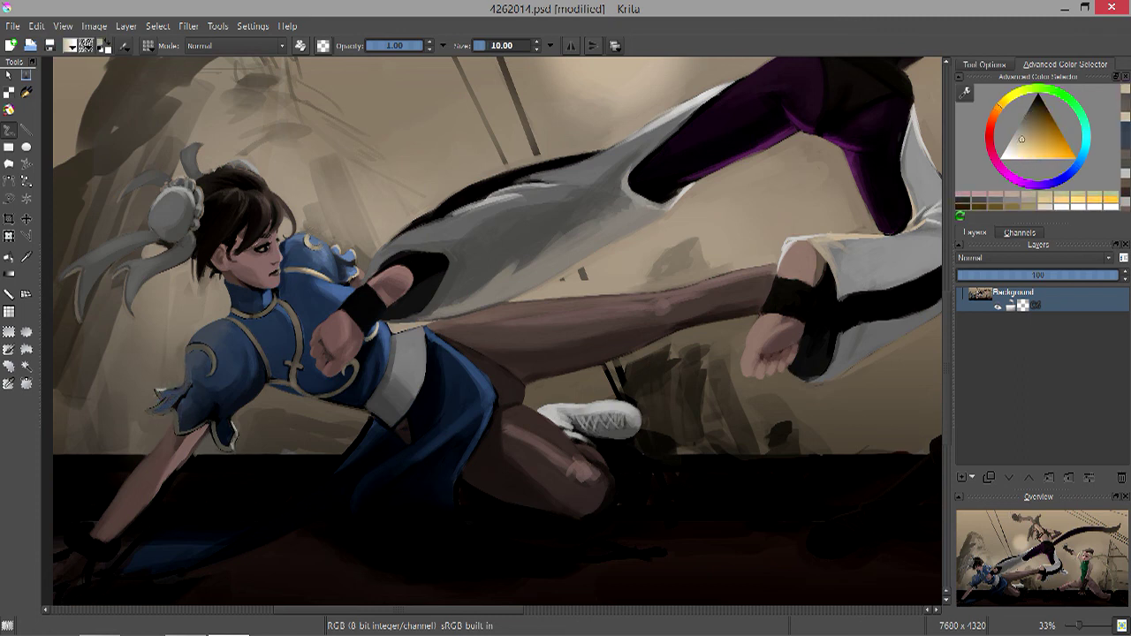
Paint a small white earring and fine tan trim along the blue-clad fighter's collar.
key("bracketleft")
key("bracketright")
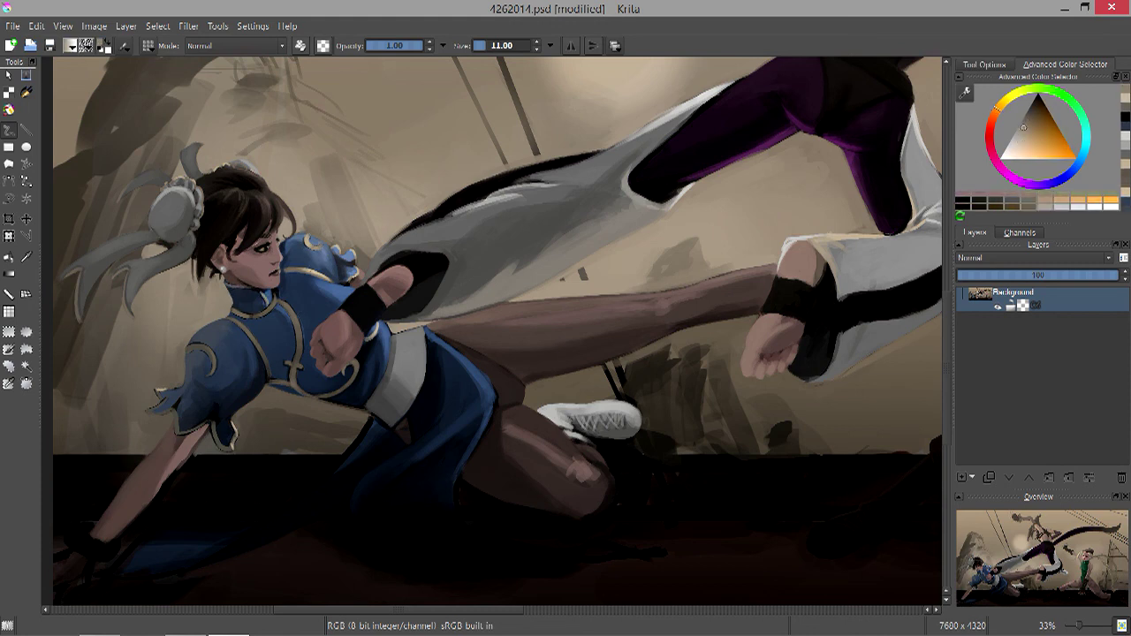
Paint thin light trim along the edges of the blue-clad fighter's trailing skirt panel down to her supporting hand.
key("minus")
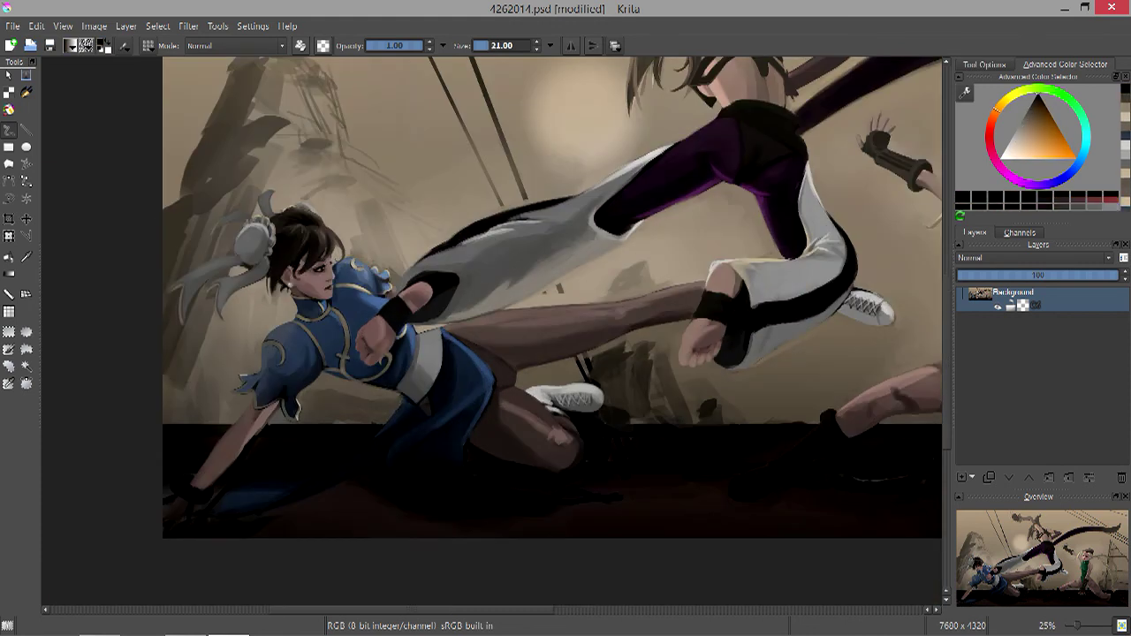
key("bracketright")
key("bracketright")
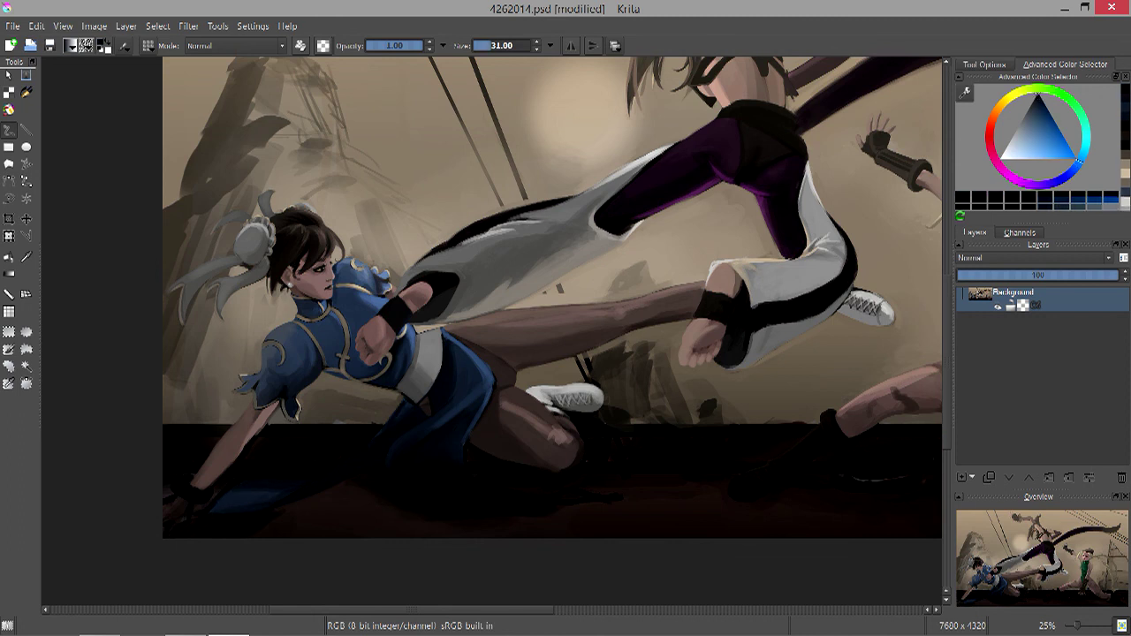
left_click(419, 361, "ctrl")
mouse_move(407, 398)
left_mouse_down()
mouse_move(296, 477)
mouse_move(200, 513)
left_mouse_up()
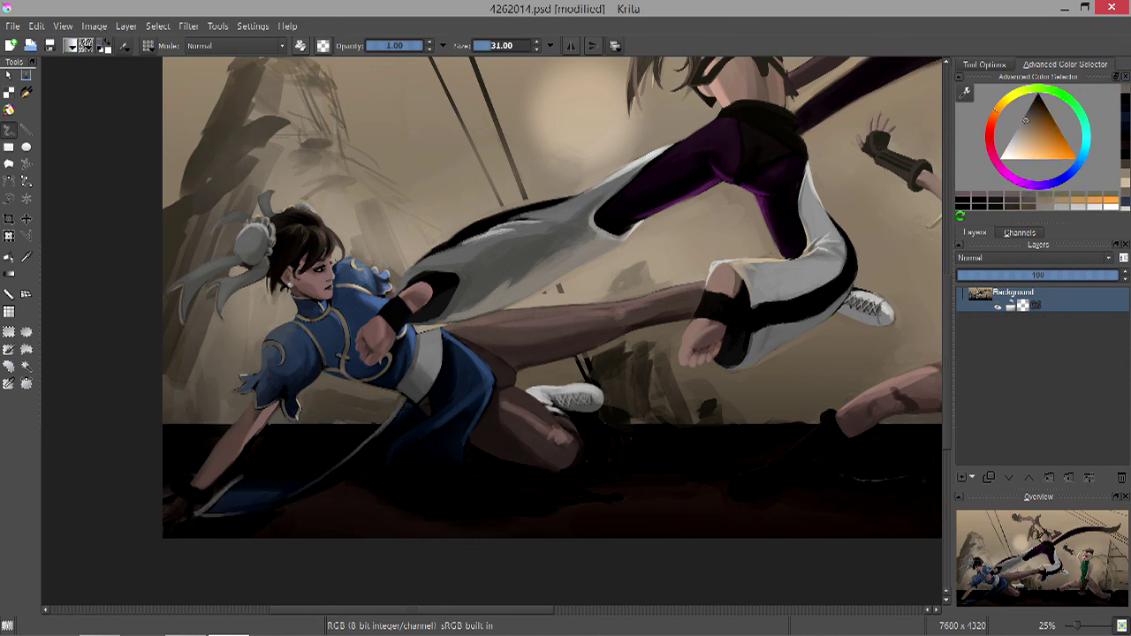
key("bracketright")
key("bracketright")
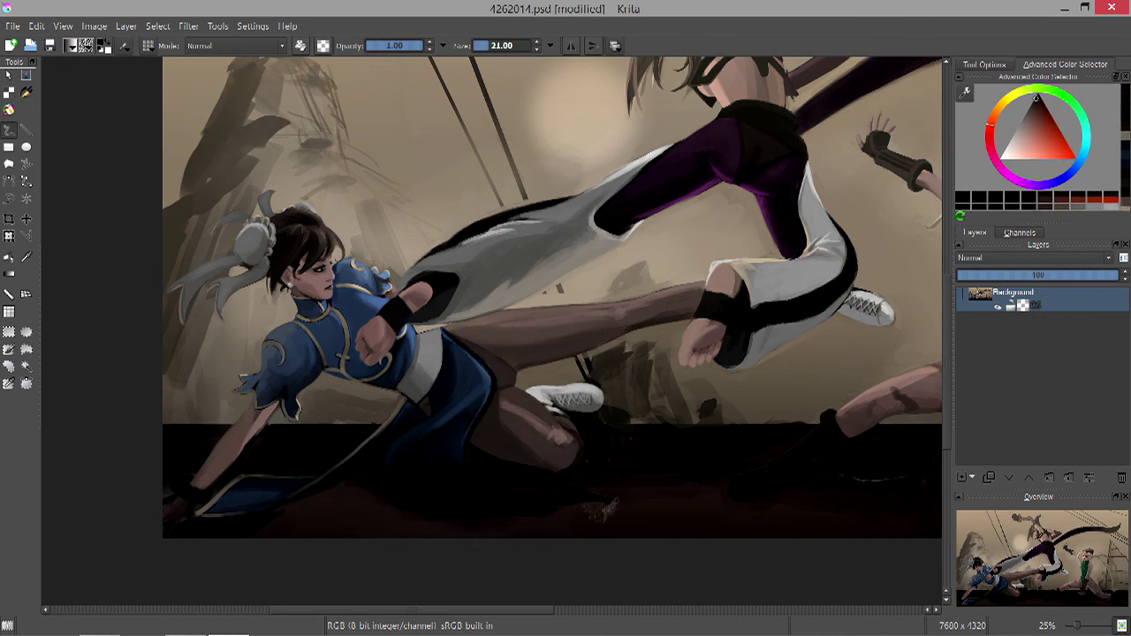
Repaint the blue-clad fighter's supporting hand and add pale spikes to its dark wristband, using sampled floor and skin tones.
left_click(303, 501, "ctrl")
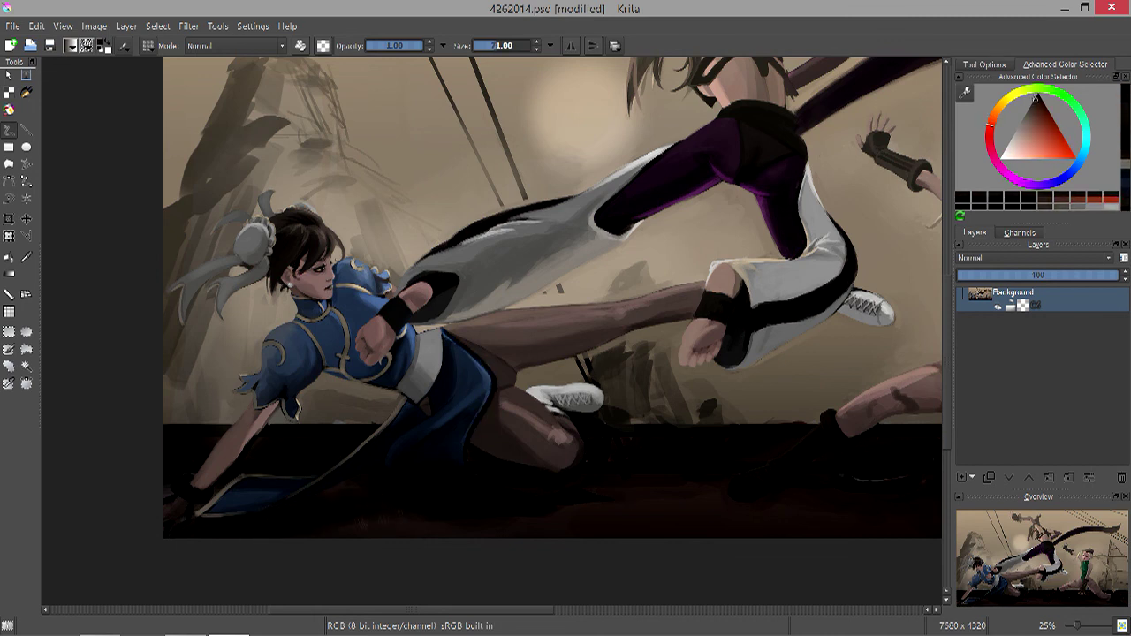
left_click(171, 529, "ctrl")
left_click(173, 449, "ctrl")
left_click(196, 430, "ctrl")
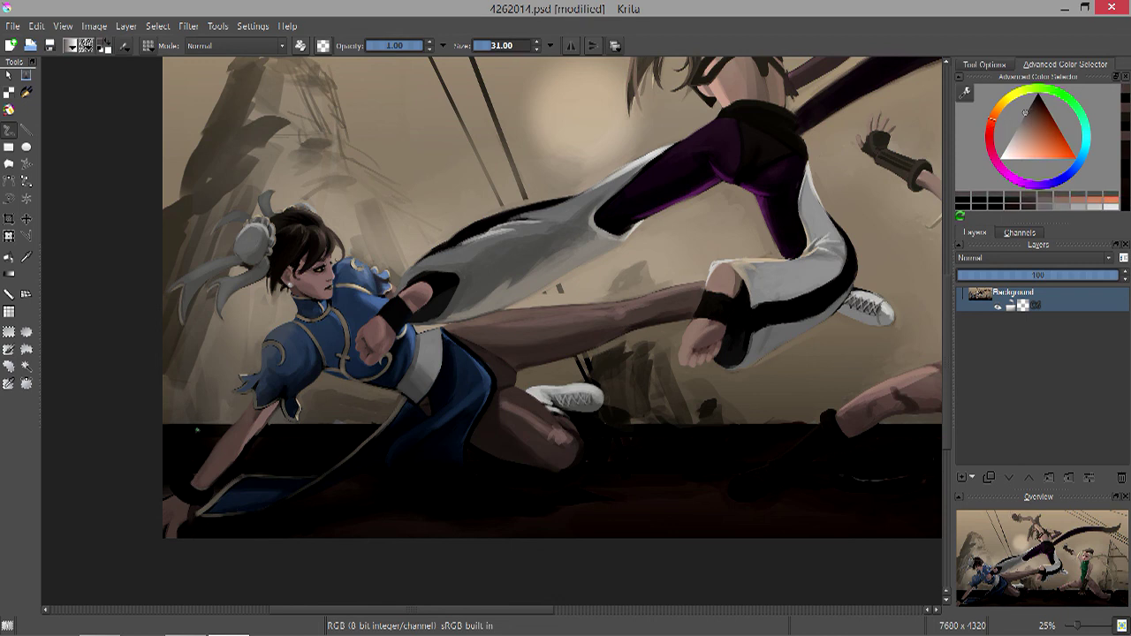
left_click(180, 481)
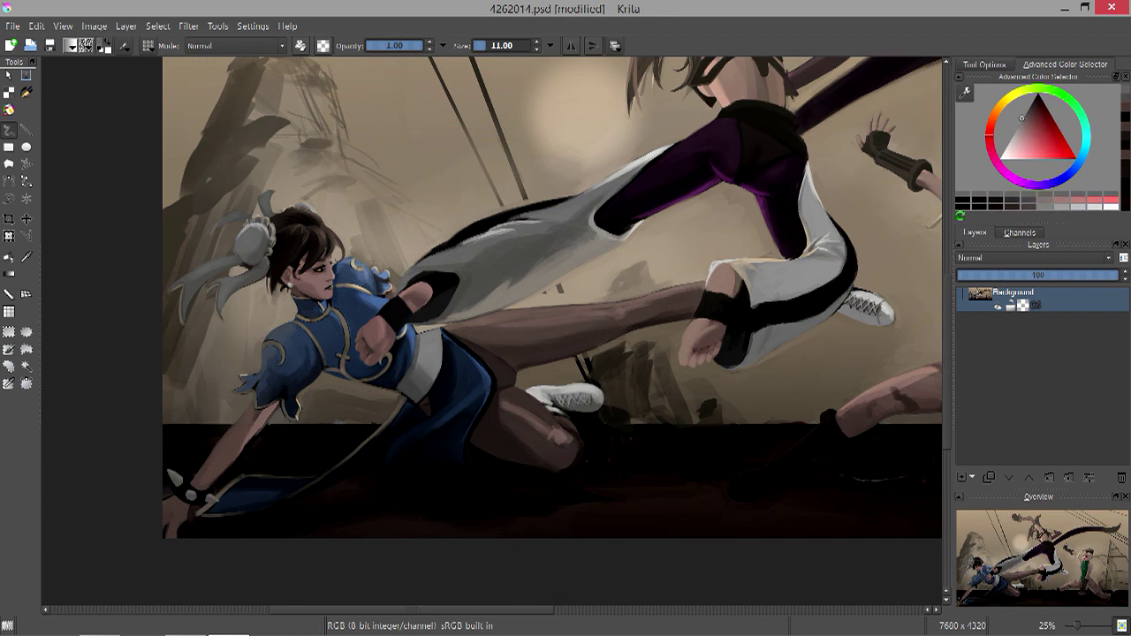
key("bracketright")
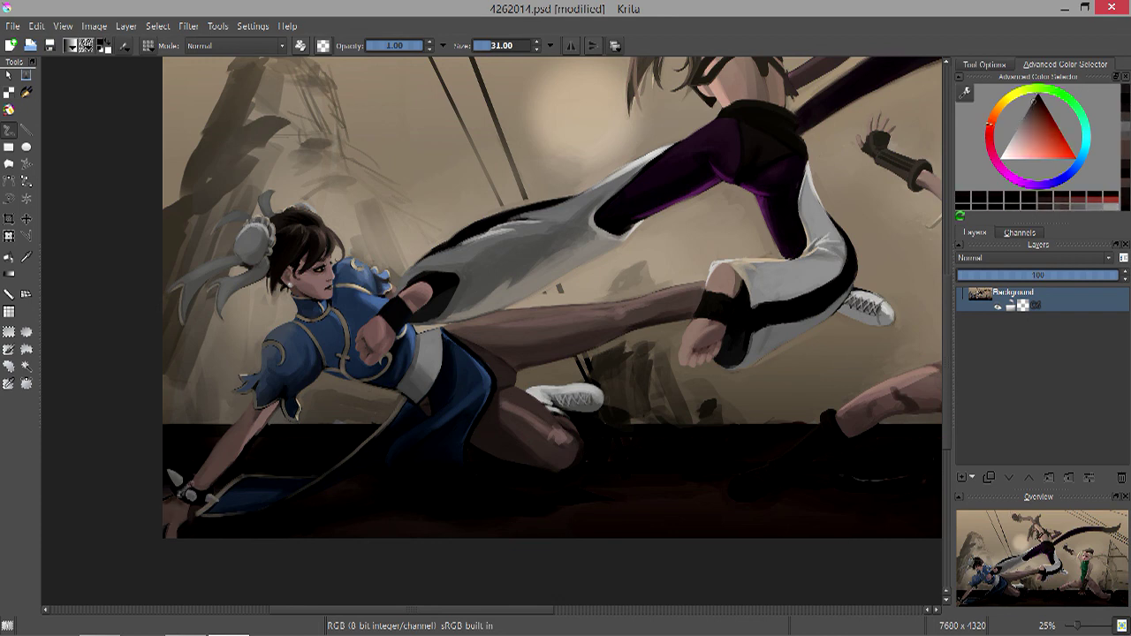
Edge the blue-clad fighter's front skirt panel with a thin tan trim from the waist down to the hem.
key("minus")
key("bracketleft")
key("plus")
key("plus")
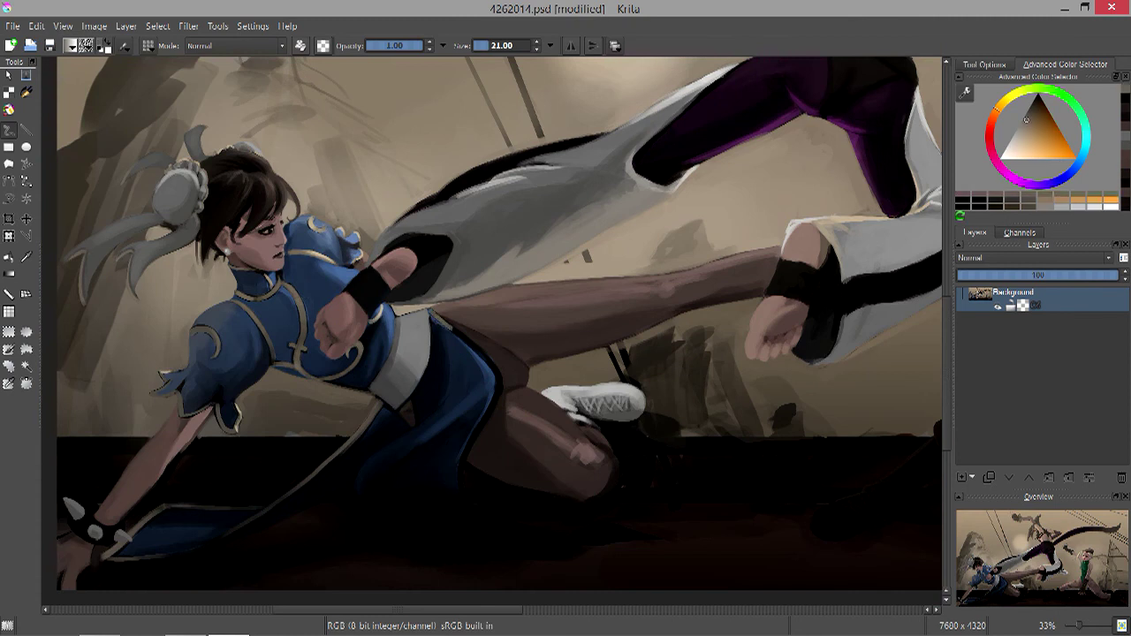
mouse_move(447, 322)
left_mouse_down()
mouse_move(489, 375)
mouse_move(499, 410)
mouse_move(494, 463)
mouse_move(459, 509)
left_mouse_up()
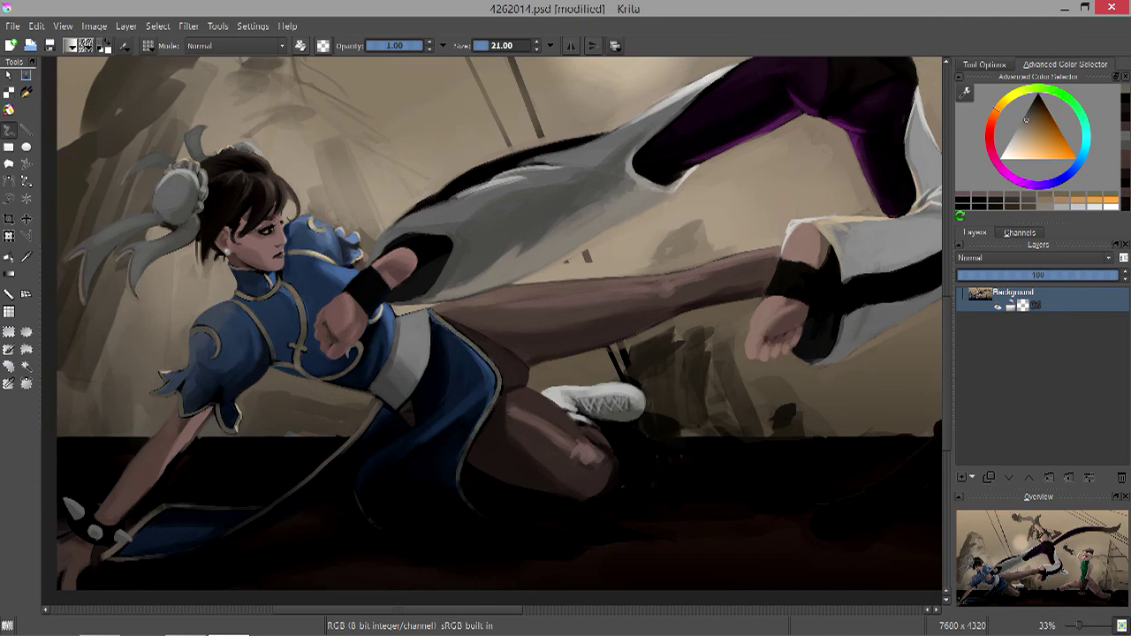
left_click(672, 524, "ctrl")
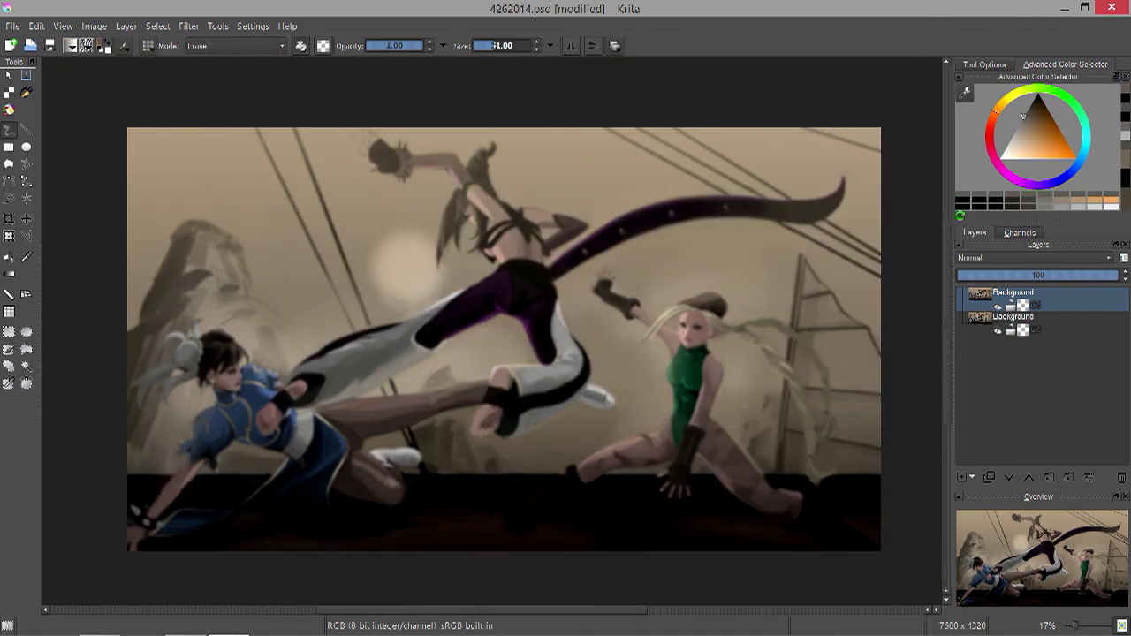
Erase parts of the blurred upper layer over the fighters with a soft brush at 0.20 opacity.
left_click(149, 45)
left_click(277, 106)
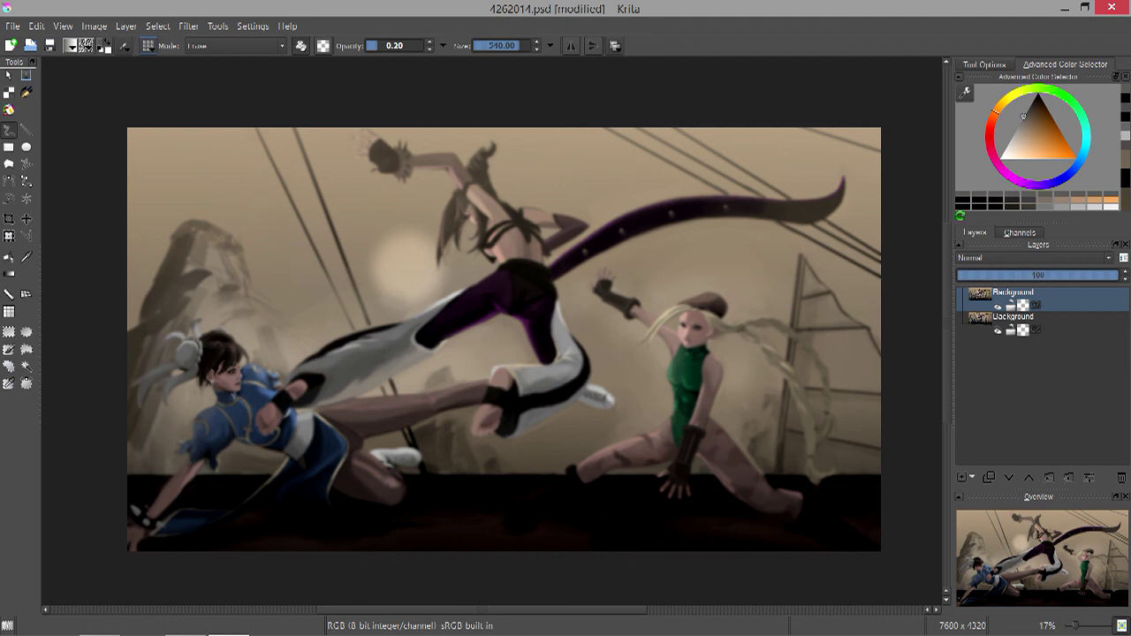
key("bracketleft")
key("bracketleft")
key("bracketleft")
key("bracketleft")
key("bracketleft")
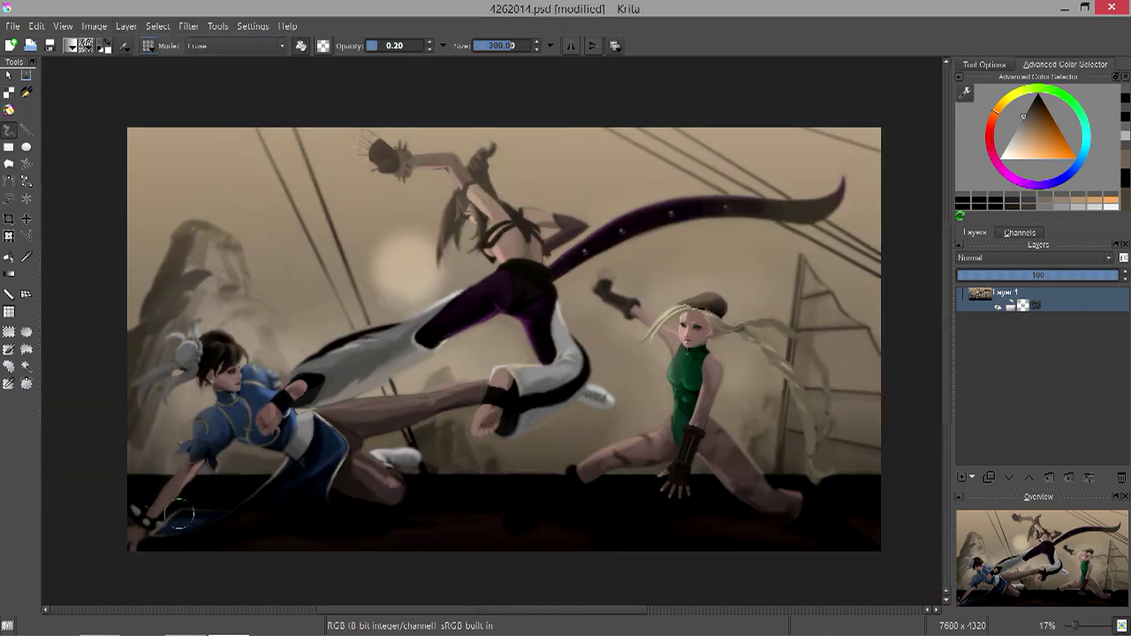
Glaze the figures and dark floor with sampled colours, using a large soft brush in Normal mode at 0.20 opacity.
key("e")
key("bracketright")
key("bracketright")
key("bracketright")
key("bracketleft")
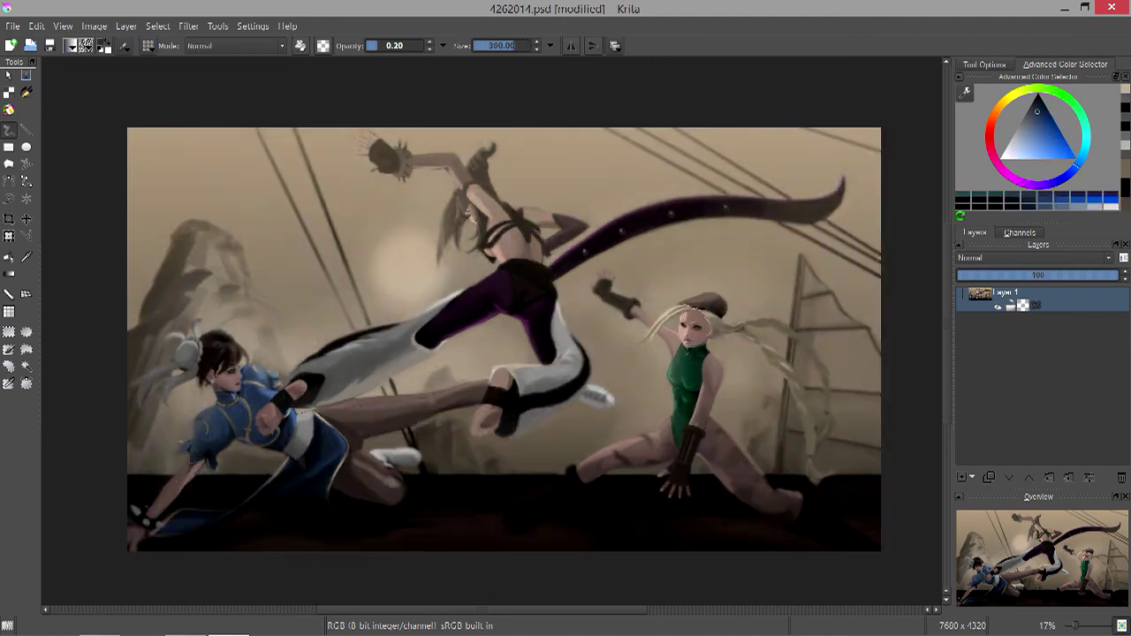
left_click(611, 534, "ctrl")
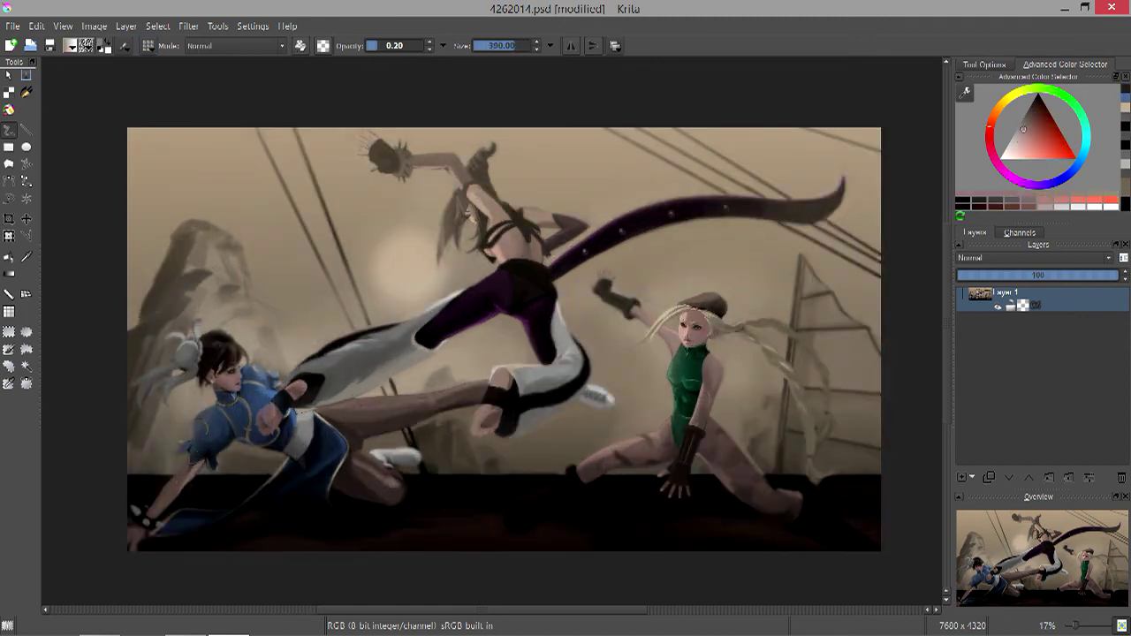
key("bracketleft")
left_click(292, 465, "ctrl")
key("bracketright")
left_click(462, 493, "ctrl")
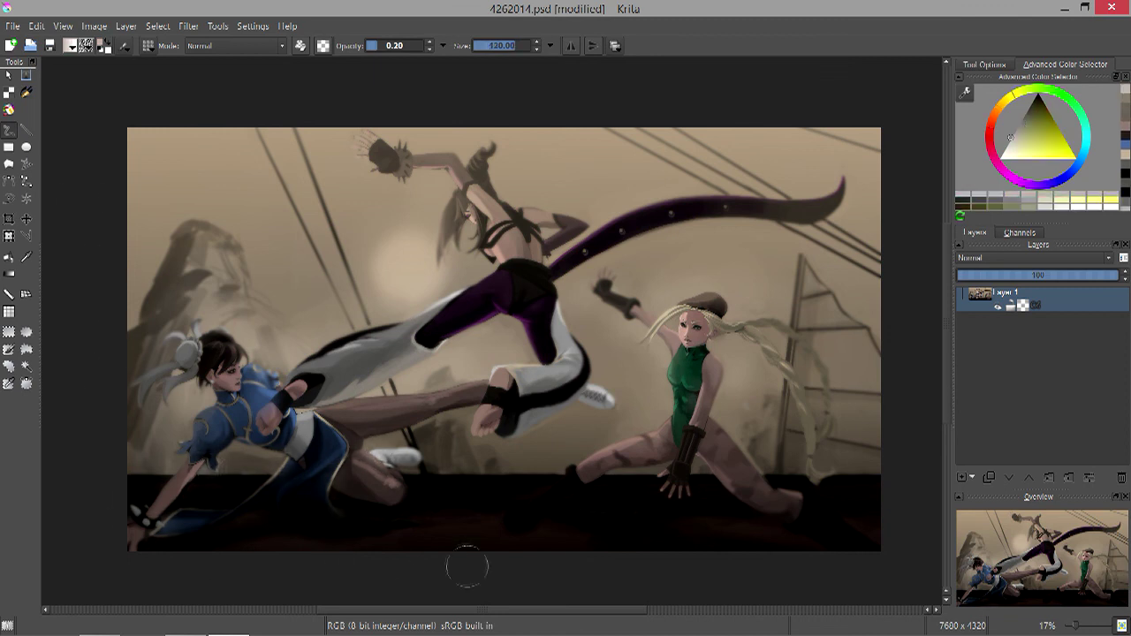
Glaze a sampled skin tone around the purple-clad fighter's bare foot with a 120 px brush.
key("bracketleft")
key("bracketleft")
left_click(477, 429, "ctrl")
left_click_drag(468, 435, 502, 436)
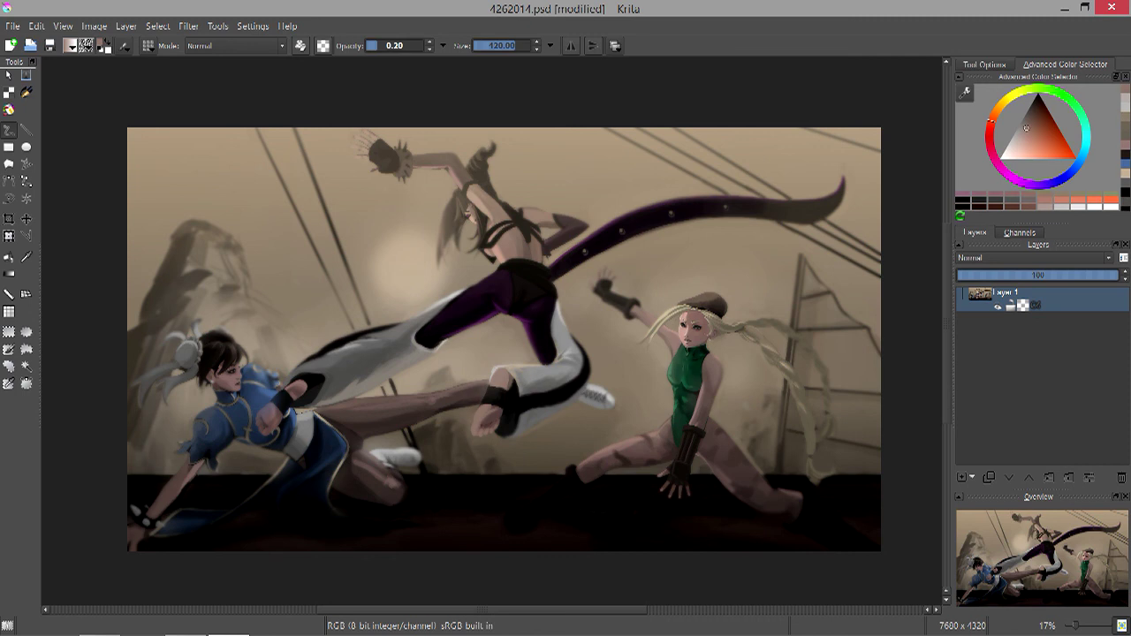
Soften the background around the braid and rigging with sampled tan, enlarging the 0.20-opacity brush to 750 px.
left_click(769, 387, "ctrl")
left_click_drag(769, 416, 795, 468)
left_click_drag(791, 339, 792, 364)
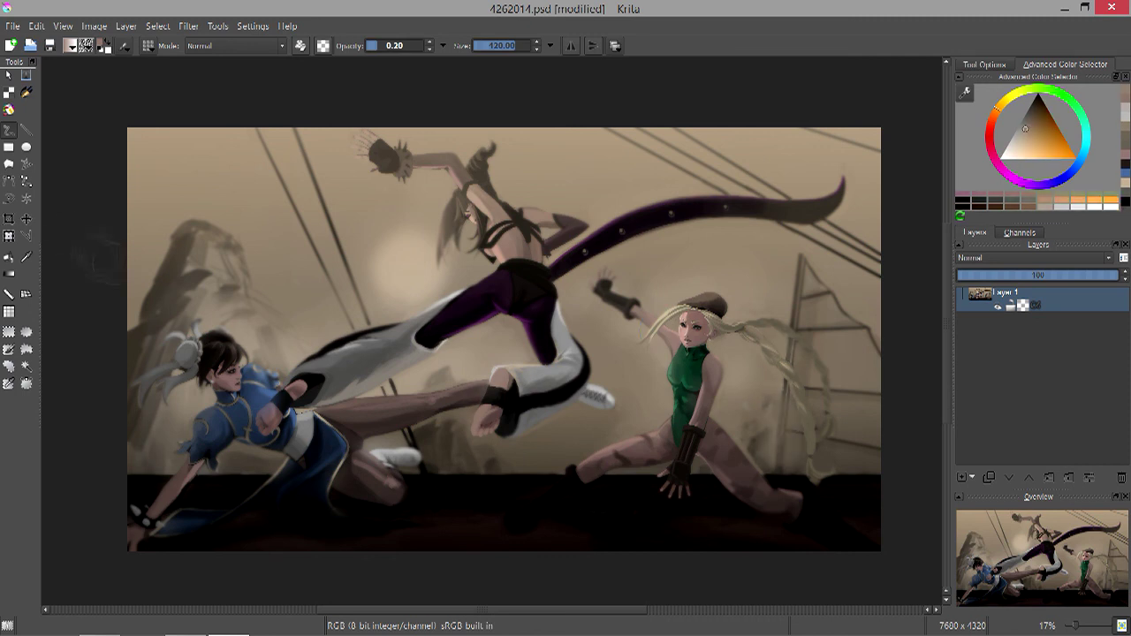
key("bracketright")
key("bracketright")
key("bracketright")
key("bracketright")
key("bracketright")
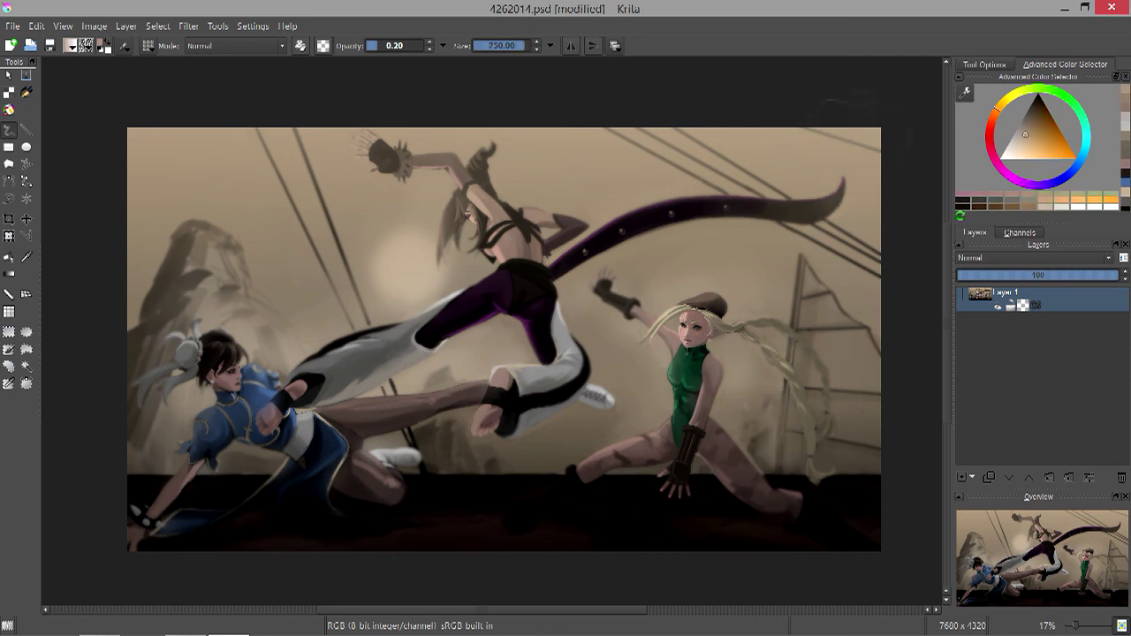
Switch to a large textured effects brush and add a new paint layer above the painting.
key("F6")
left_click(253, 303)
scroll(282, 226, "down", 5)
left_click(161, 284)
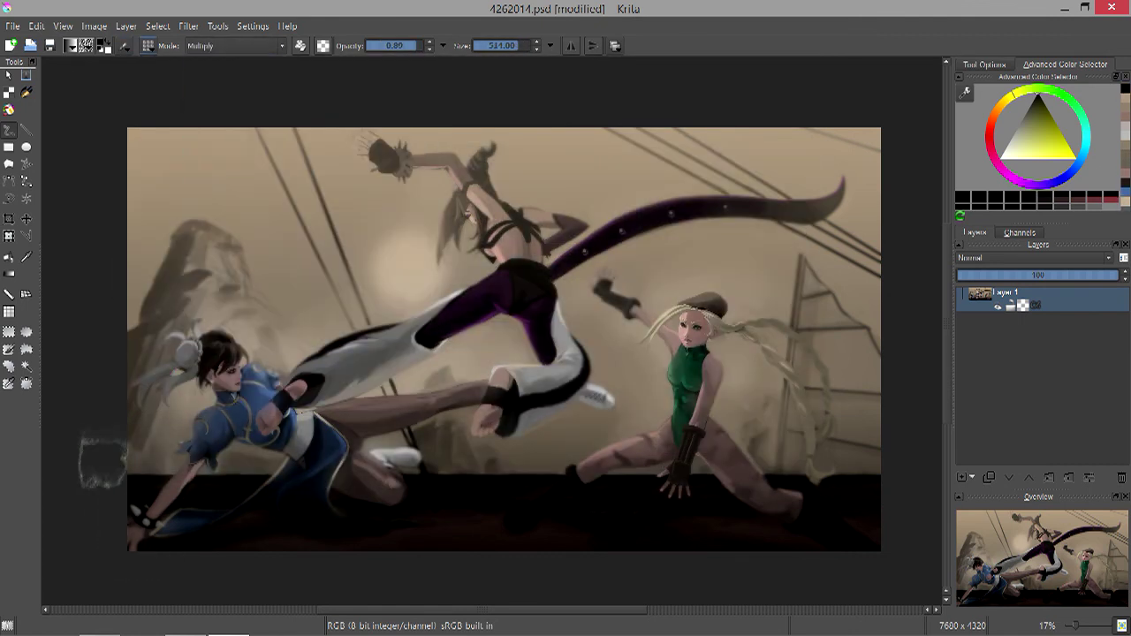
key("bracketleft")
key("bracketleft")
key("Insert")
left_click(311, 346)
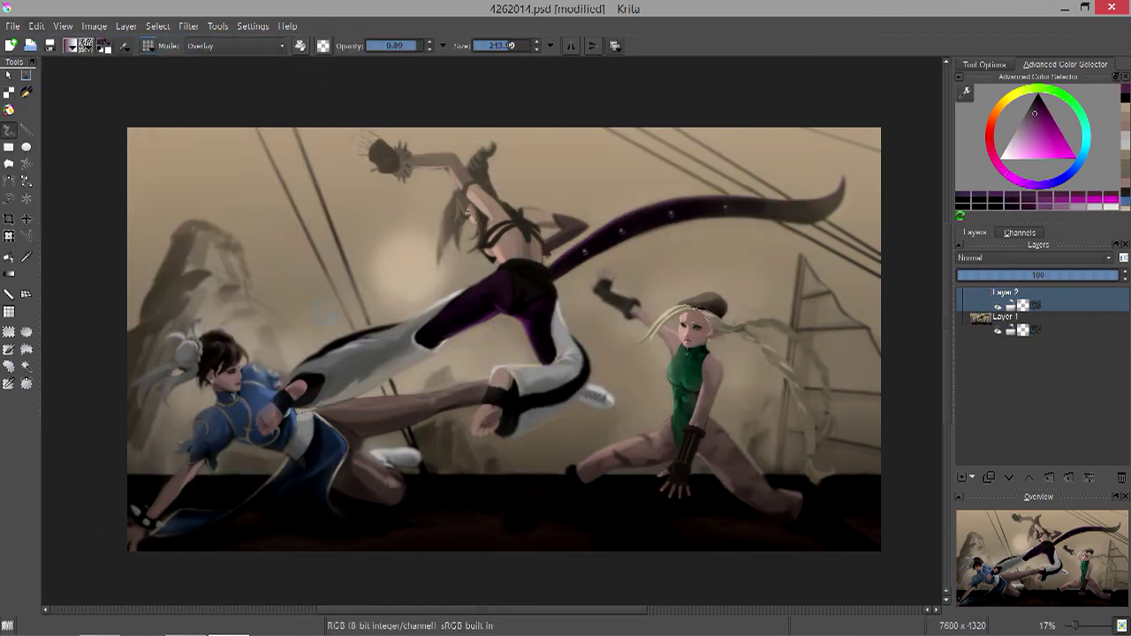
Try a faint texture effect above the blue-clad fighter's shoulder and switch to erasing it.
key("F6")
left_click(177, 248)
key("bracketright")
key("bracketright")
key("bracketright")
key("e")
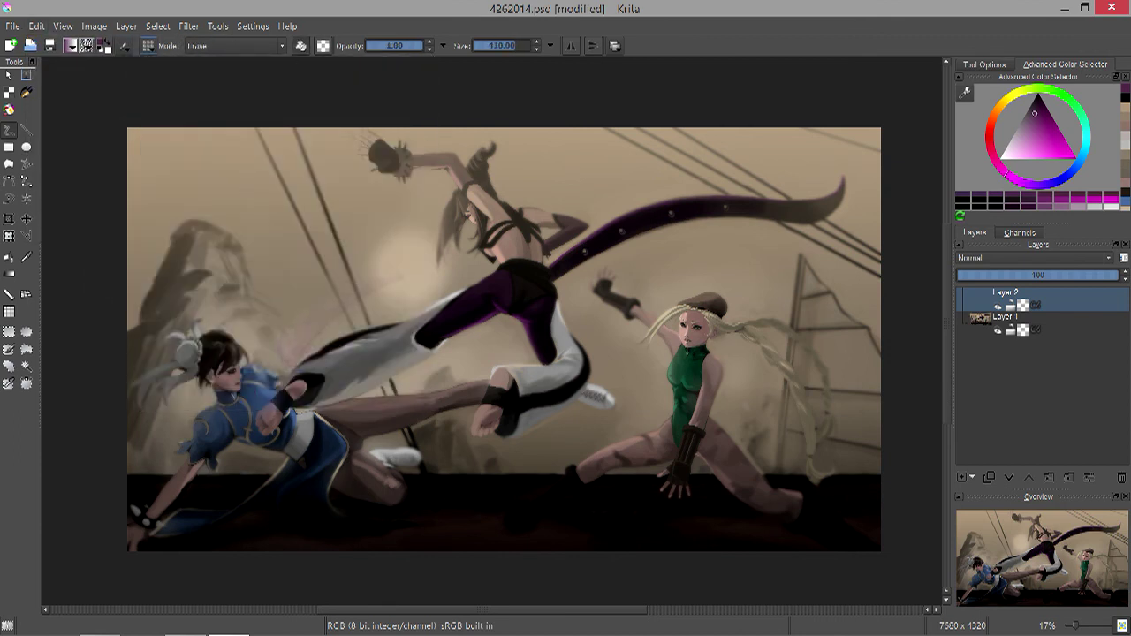
Tint the purple-clad fighter's hair beside her face with a purple glow, using a Screen-mode brush at 0.20 opacity.
key("e")
key("F6")
left_click(221, 221)
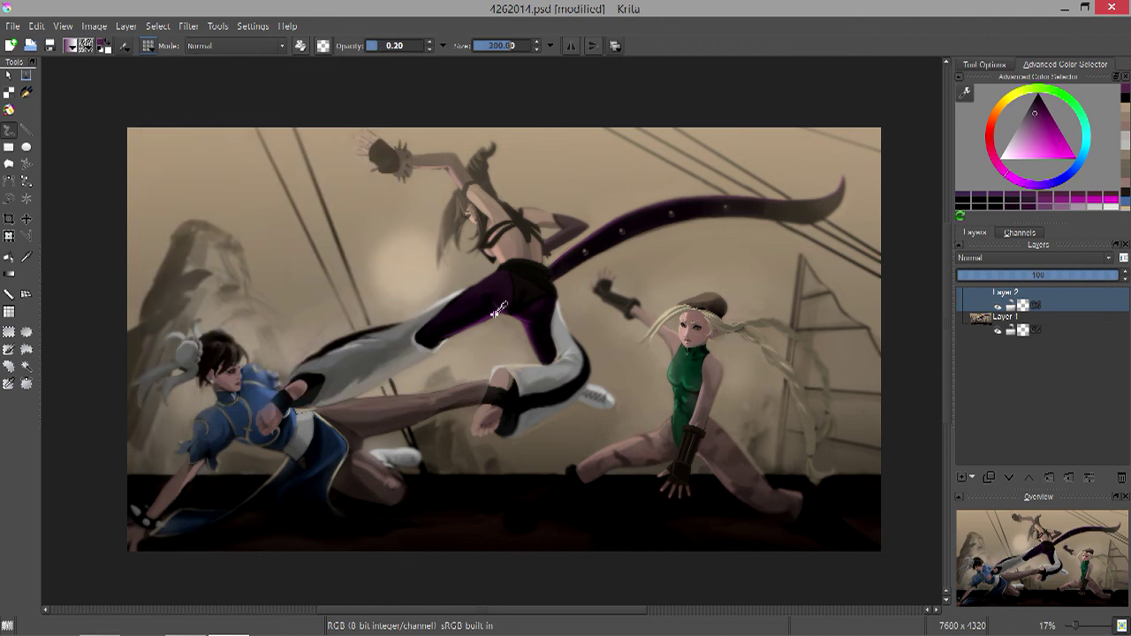
key("bracketright")
key("bracketright")
key("bracketright")
key("alt+shift+s")
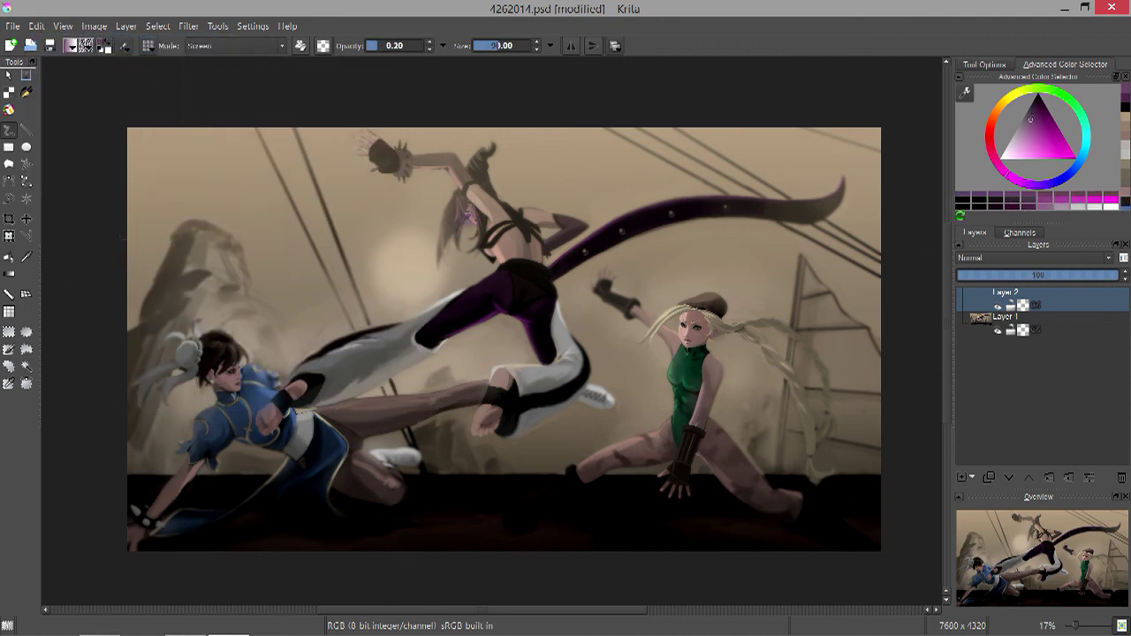
Paint small pale debris specks above the floor near the purple-clad fighter's foot with an opaque Normal-mode brush.
left_click(1030, 161)
key("alt+shift+n")
key("F6")
left_click(221, 244)
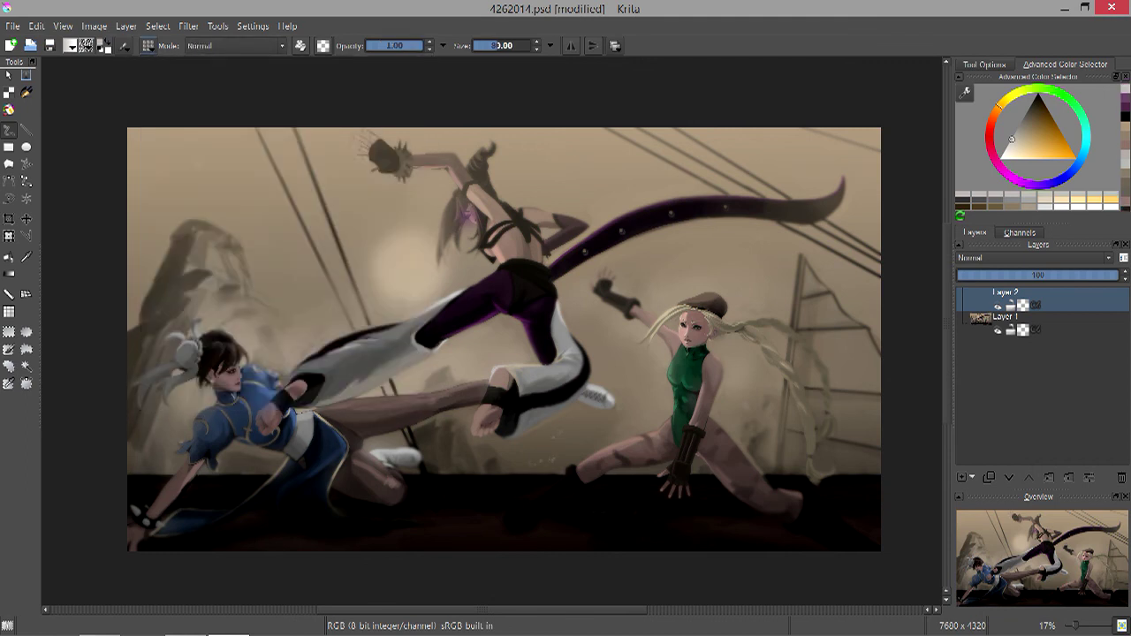
key("bracketleft")
left_click(125, 45)
scroll(265, 238, "down", 3)
left_click(203, 226)
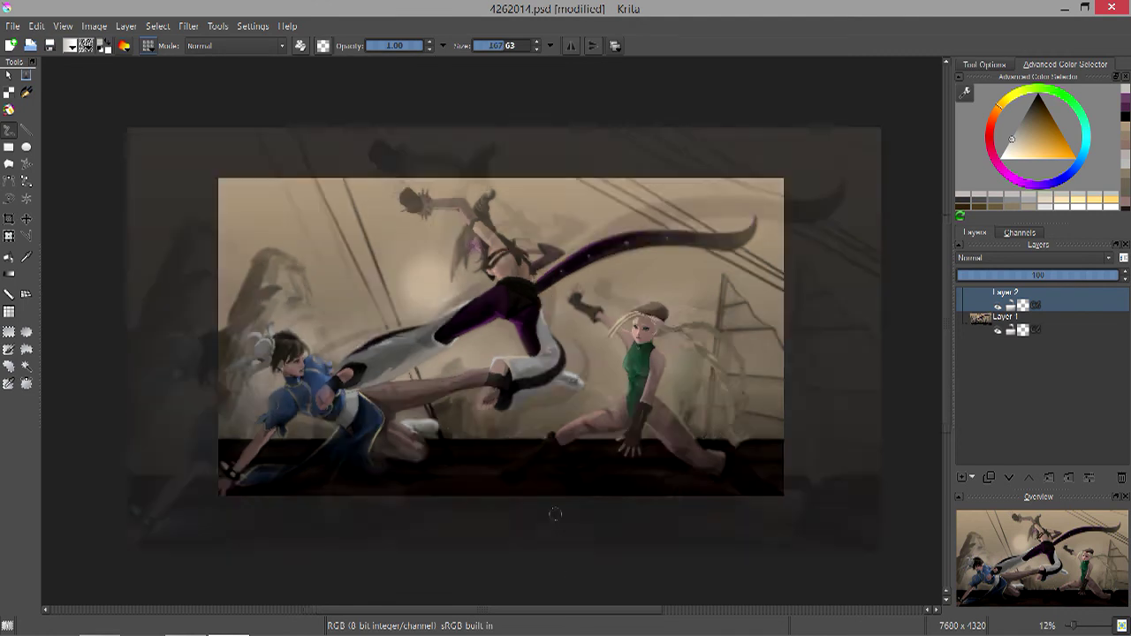
Brush pale dust over the rocks and lower background, thin it with a 0.06-opacity eraser, and merge the layers.
left_click(125, 45)
left_click(278, 321)
mouse_move(186, 315)
left_mouse_down()
mouse_move(142, 442)
mouse_move(840, 460)
mouse_move(697, 474)
left_mouse_up()
key("i")
key("i")
mouse_move(495, 557)
left_mouse_down()
mouse_move(441, 557)
mouse_move(486, 559)
left_mouse_up()
key("e")
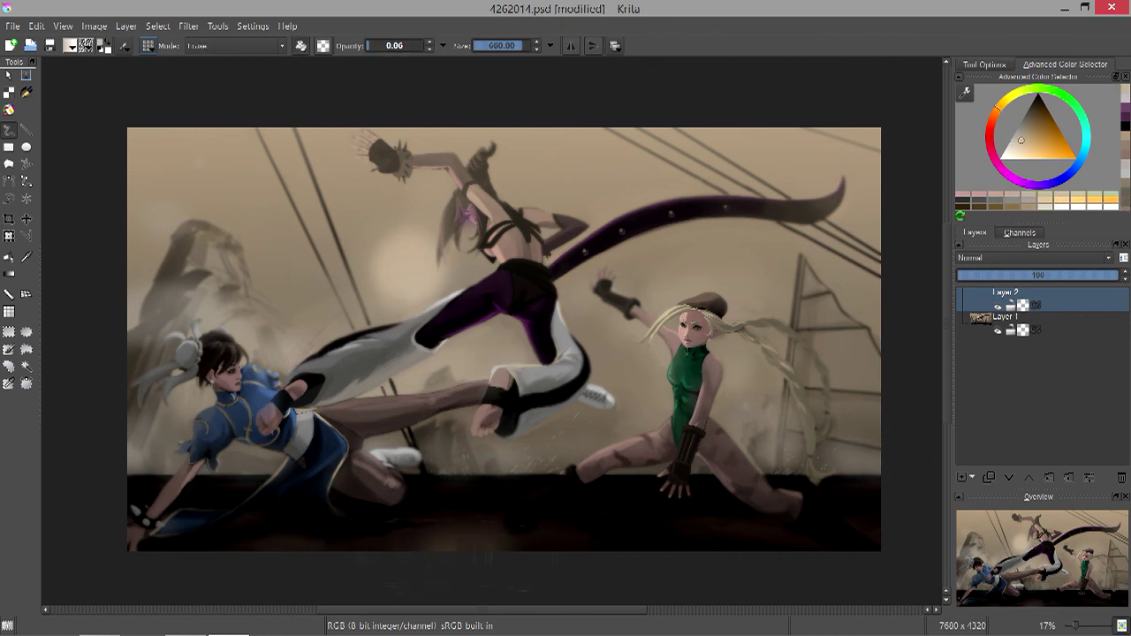
left_click(126, 25)
left_click(177, 372)
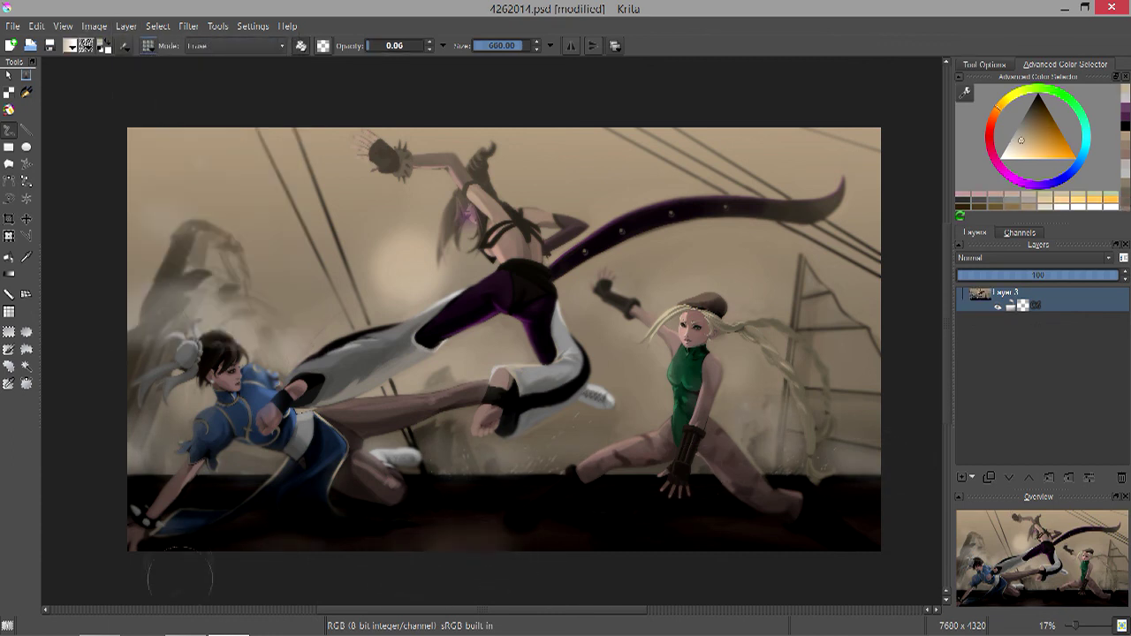
Sharpen the green-clad fighter's leotard, eyes and beret with a 15 px opaque brush and sampled colours.
left_click(85, 45)
left_click(221, 228)
key("plus")
key("plus")
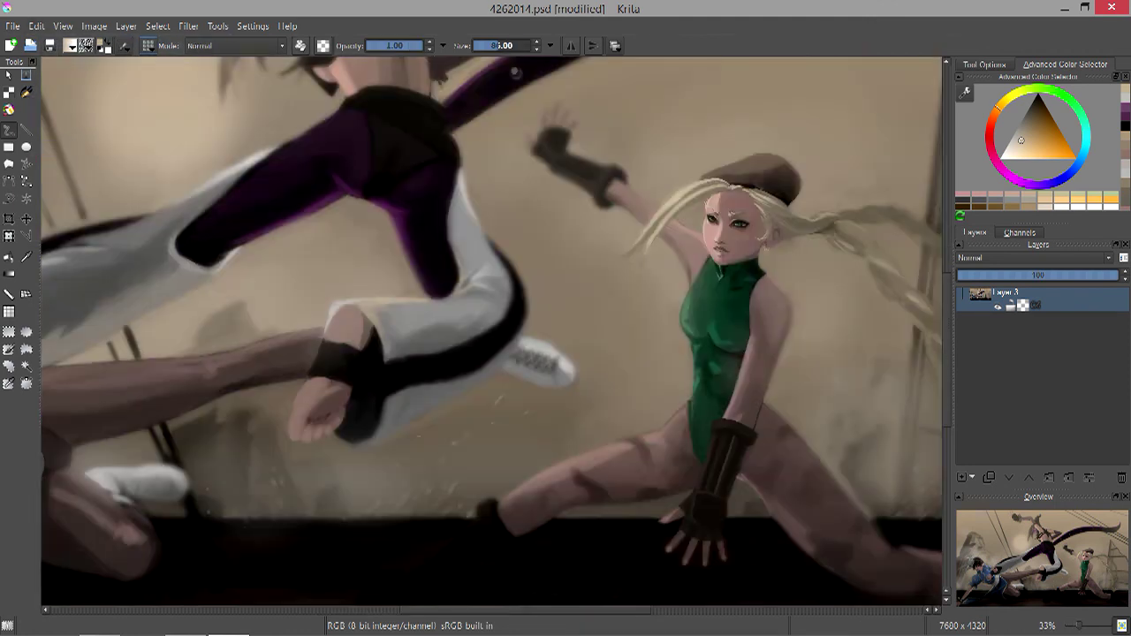
key("bracketleft")
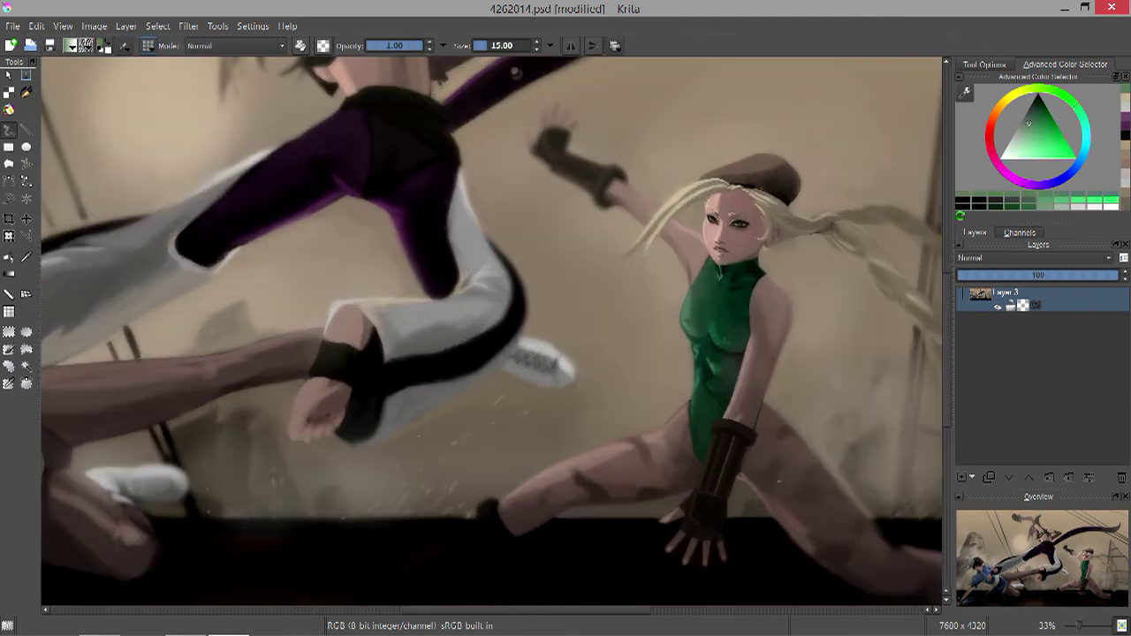
left_click(718, 382, "ctrl")
left_click(778, 173, "ctrl")
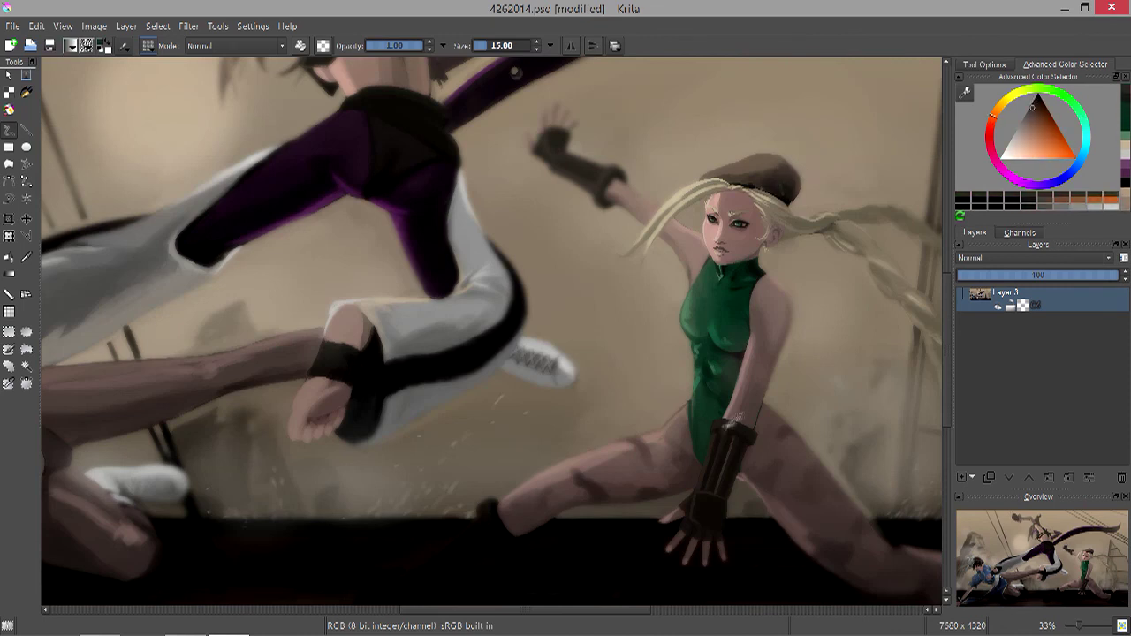
left_click(731, 322, "ctrl")
scroll(491, 336, "down", 5)
scroll(491, 336, "up", 5)
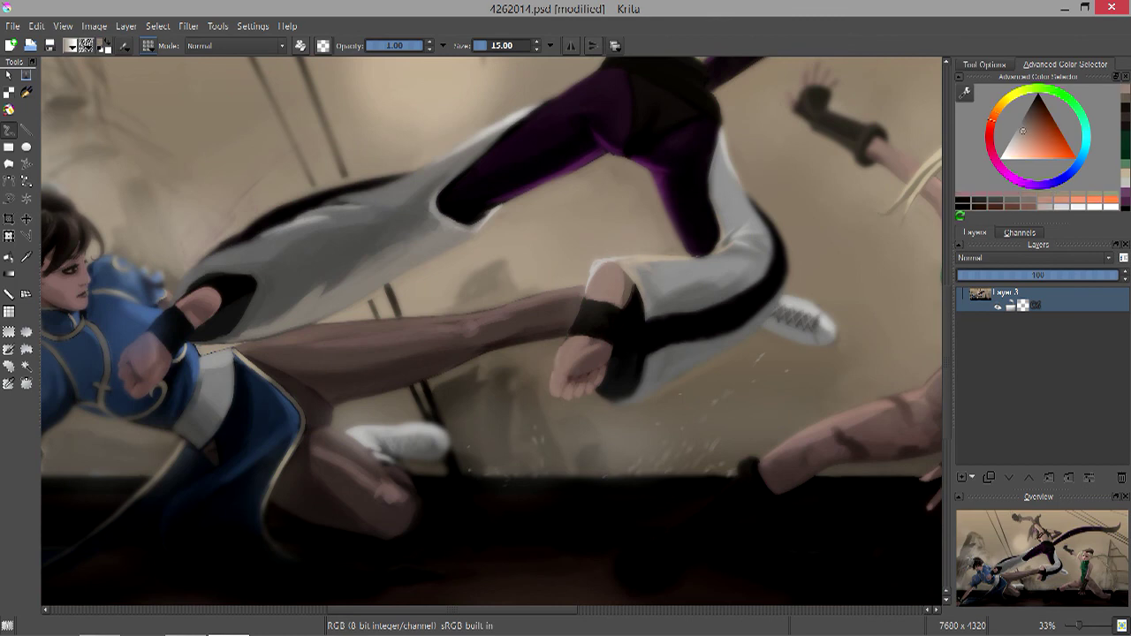
scroll(504, 420, "down", 2)
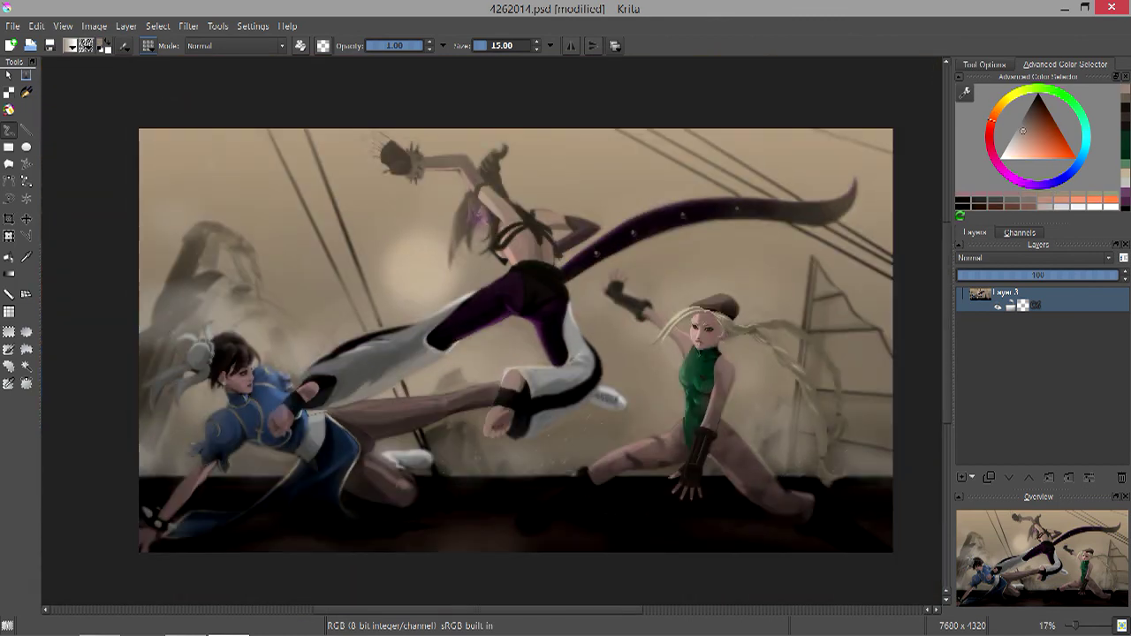